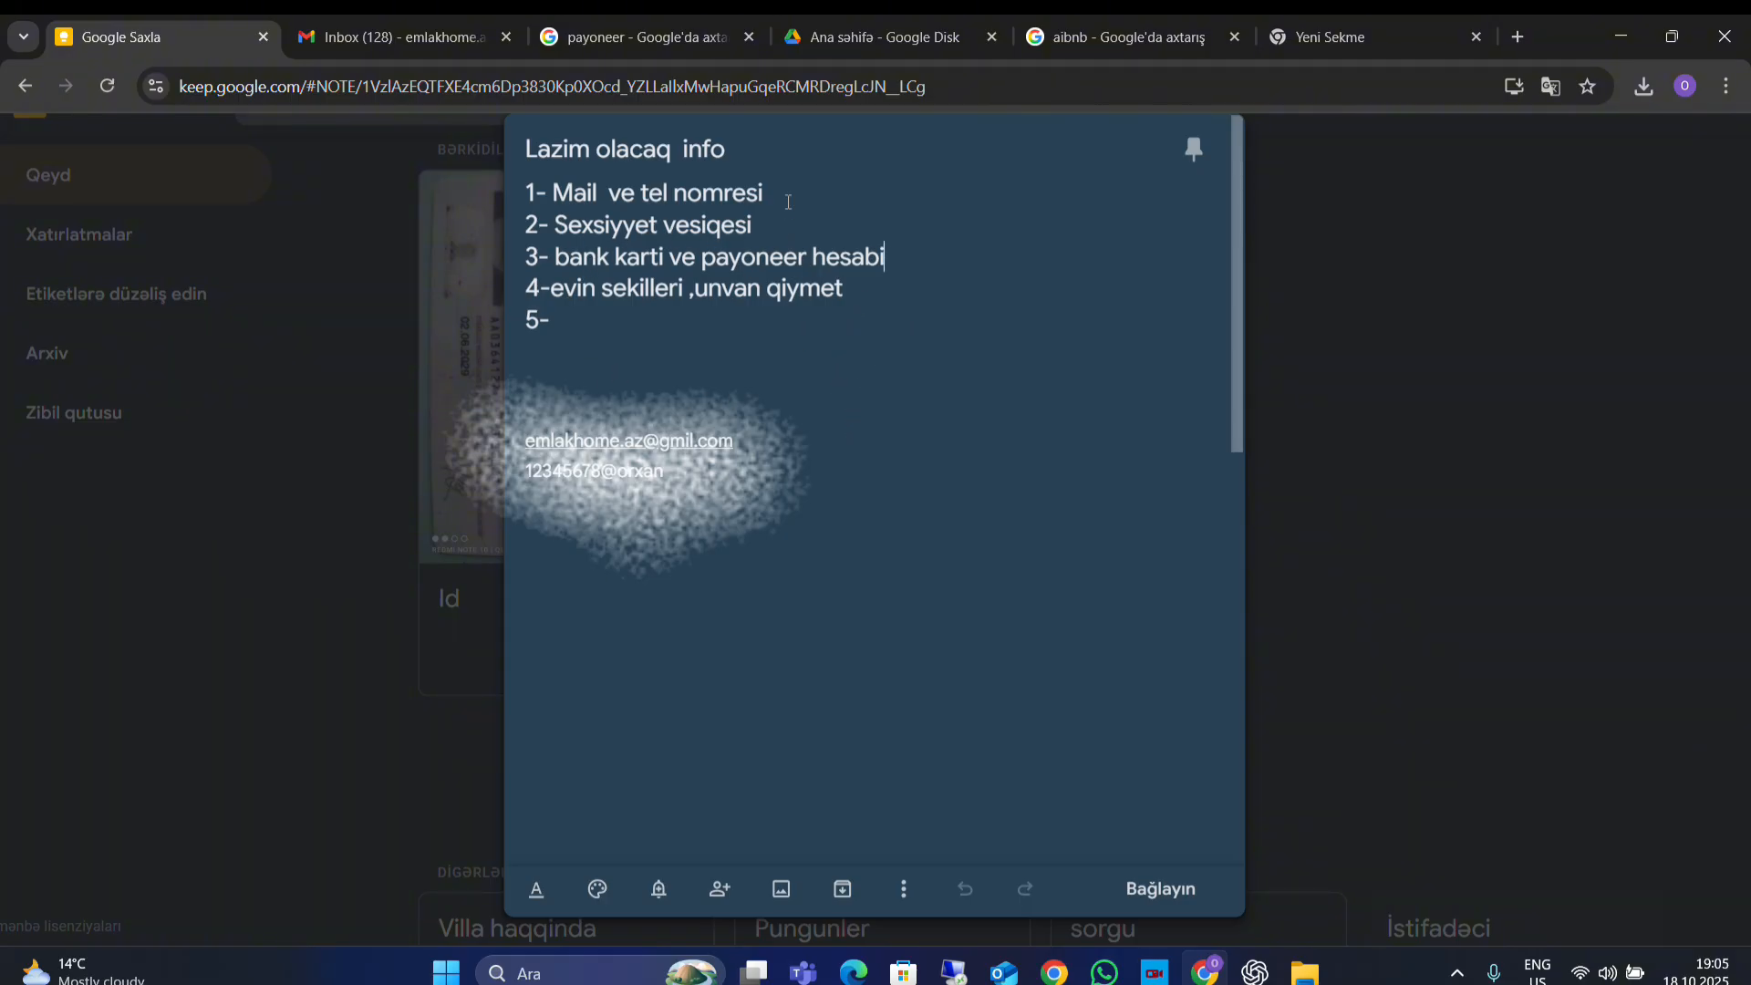
Search Google for 'aibnb' and open the Airbnb website (tr.airbnb.com) from the web results
{"action": "left_click", "coordinate": [1102, 29]}
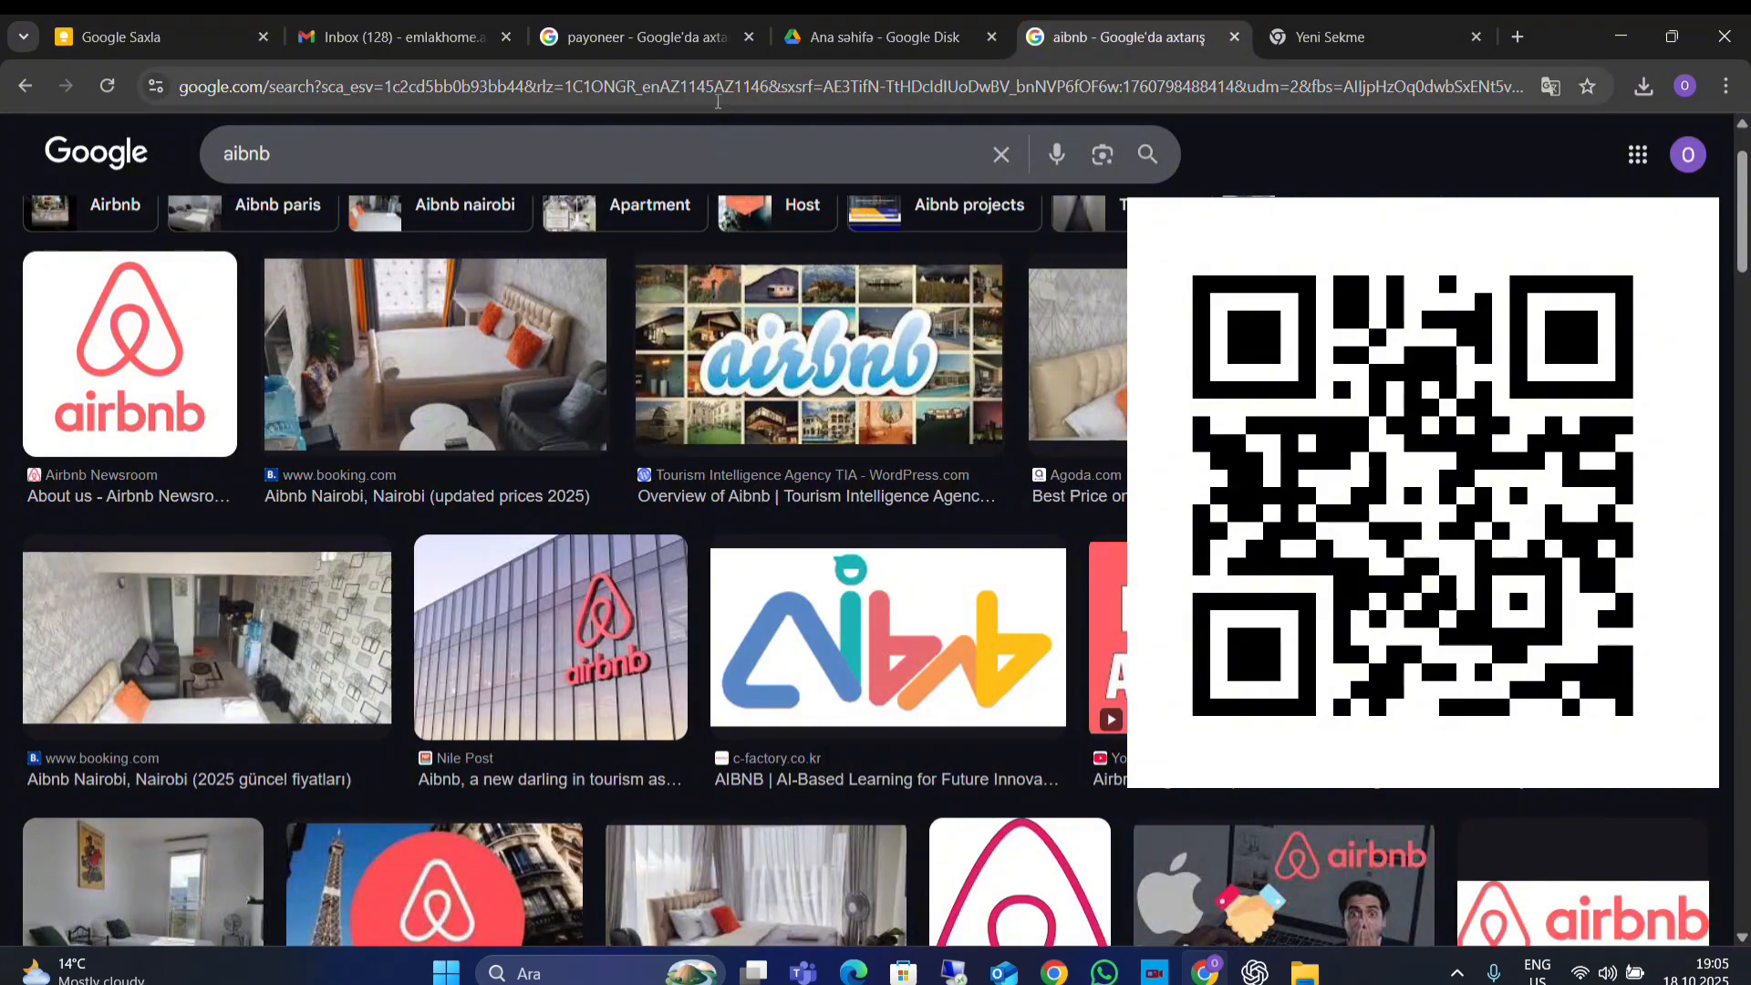
{"action": "left_click", "coordinate": [574, 29]}
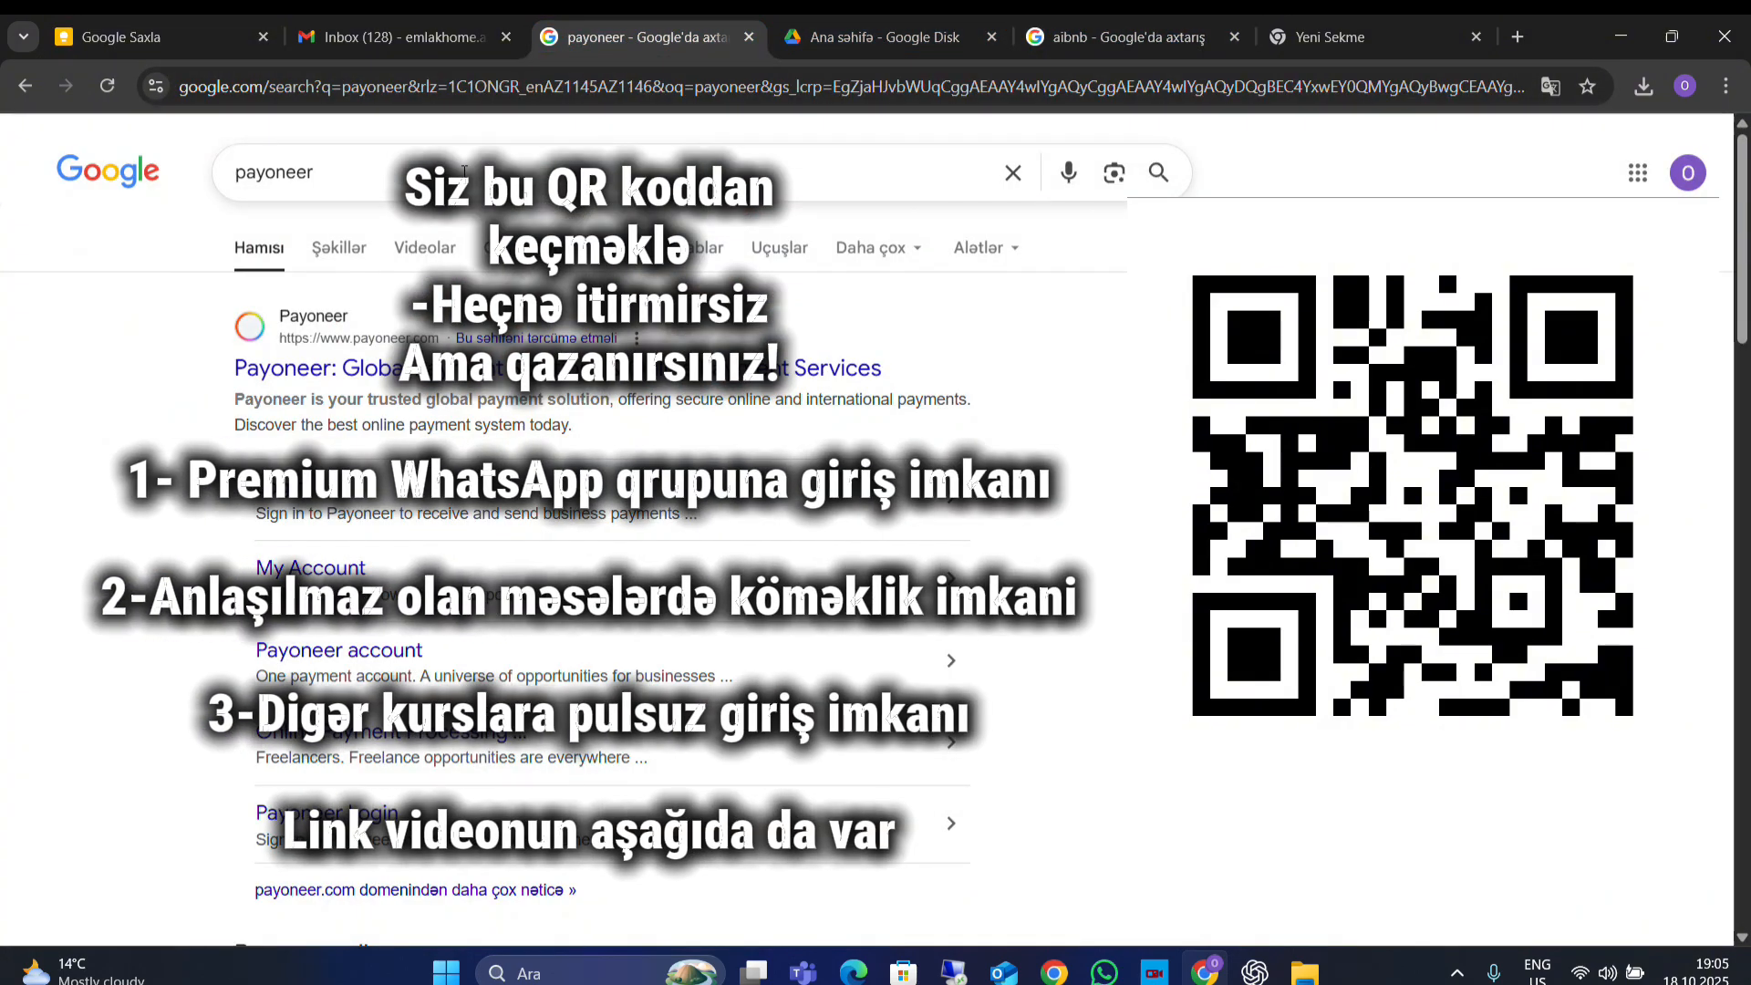
{"action": "left_click", "coordinate": [468, 172]}
{"action": "key", "text": "ctrl+a"}
{"action": "key", "text": "BackSpace"}
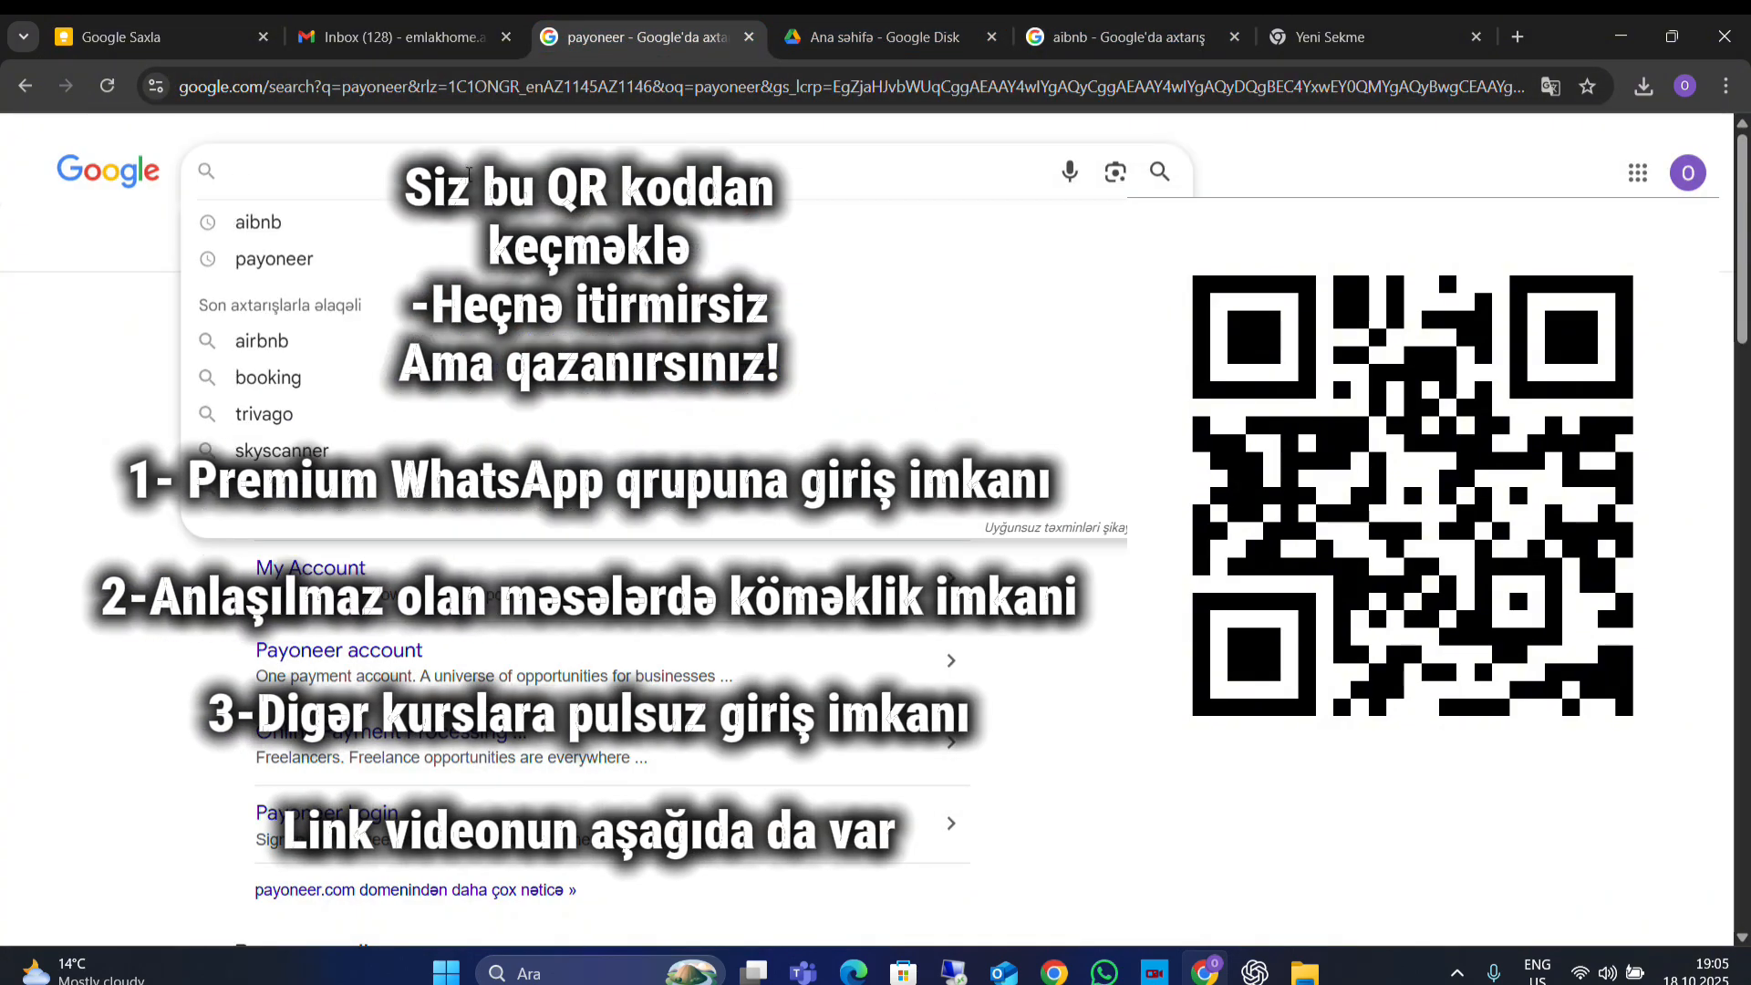
{"action": "type", "text": "ai"}
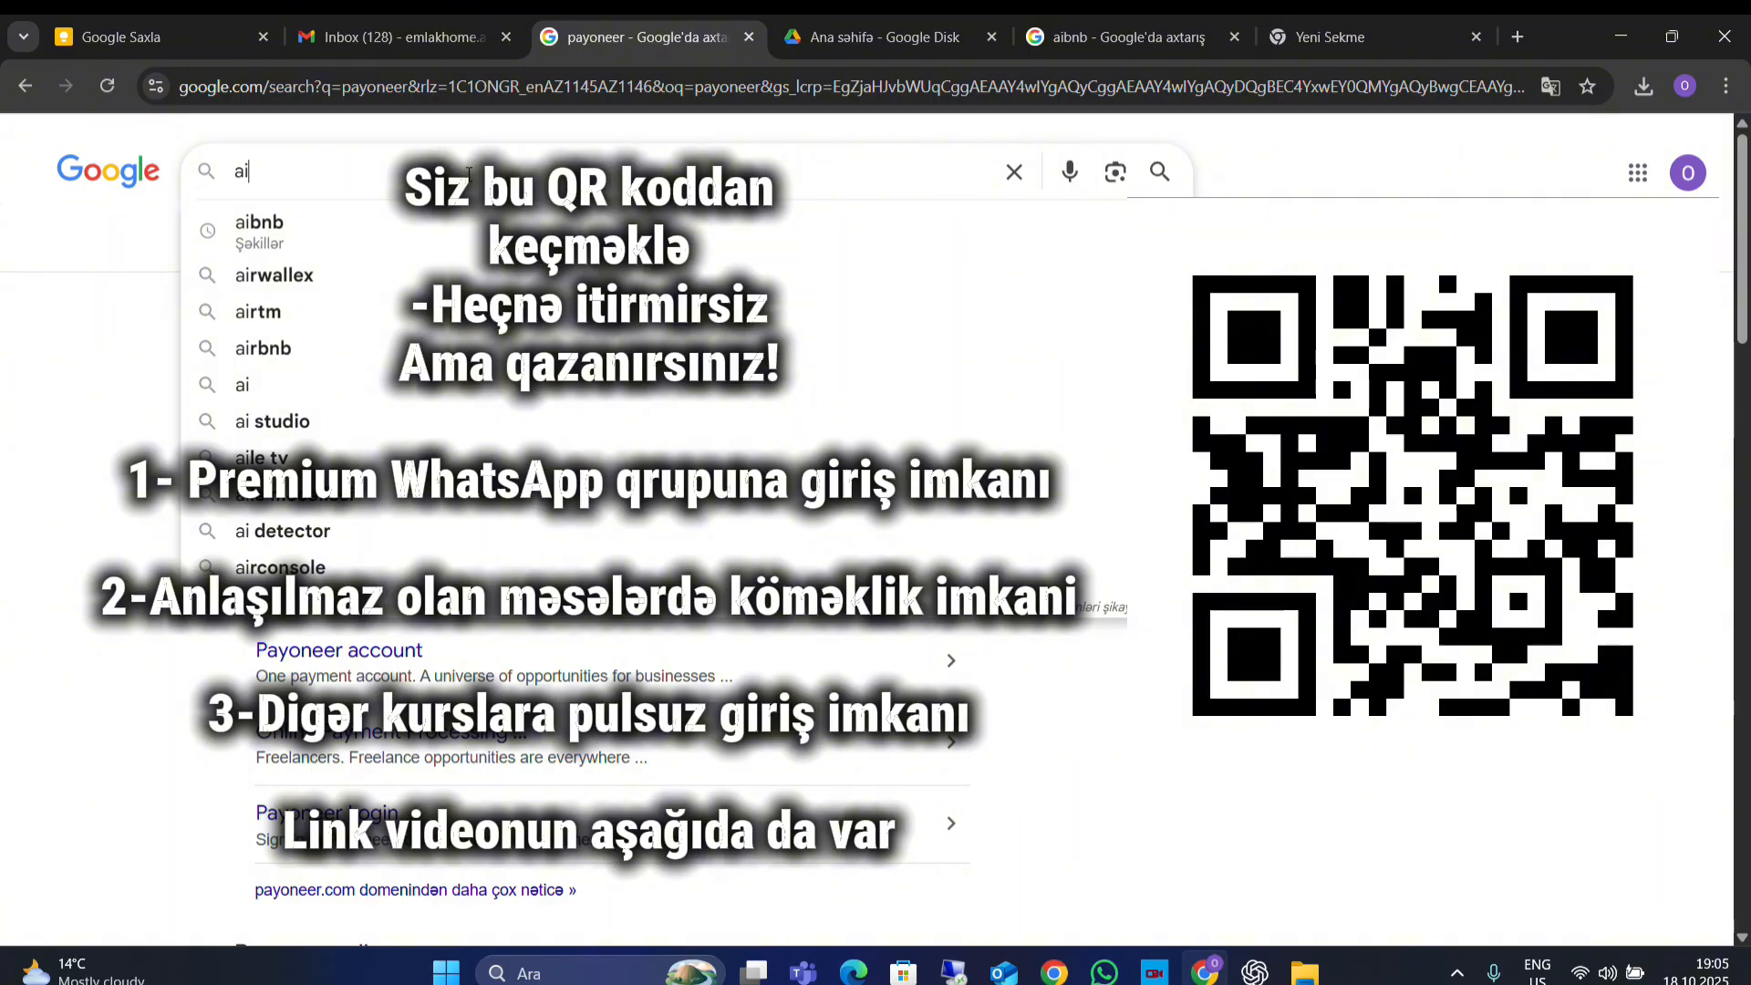
{"action": "left_click", "coordinate": [255, 228]}
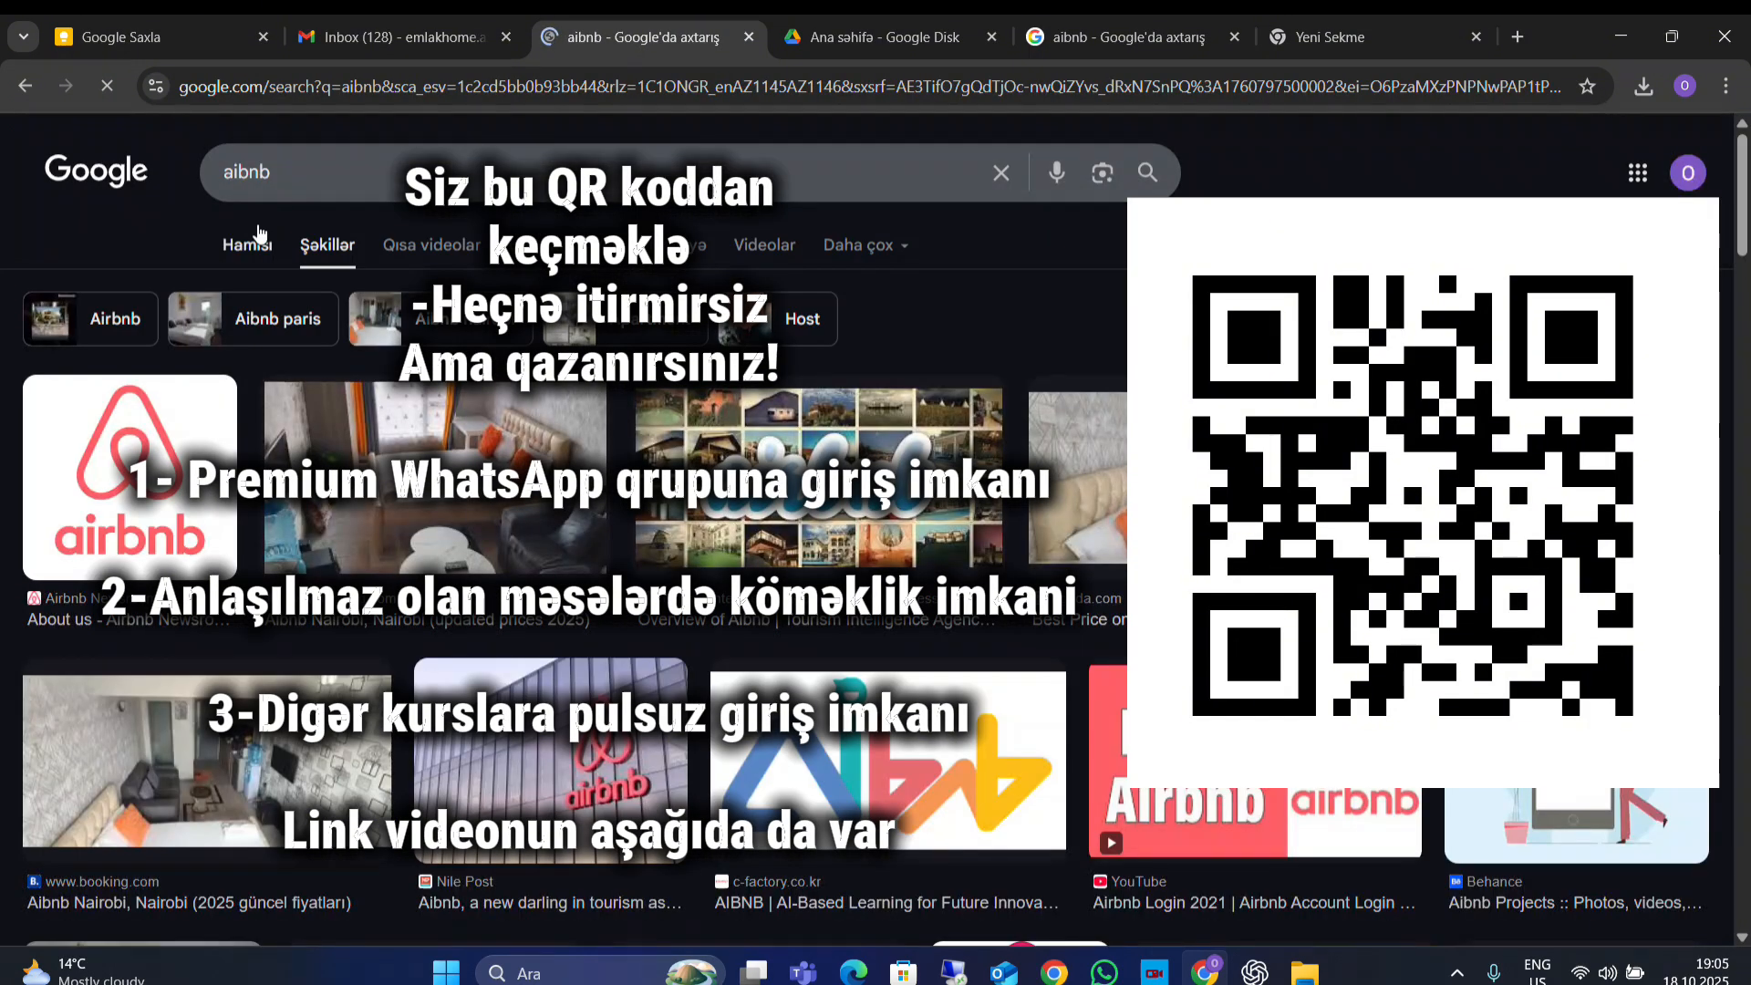
{"action": "left_click", "coordinate": [248, 244]}
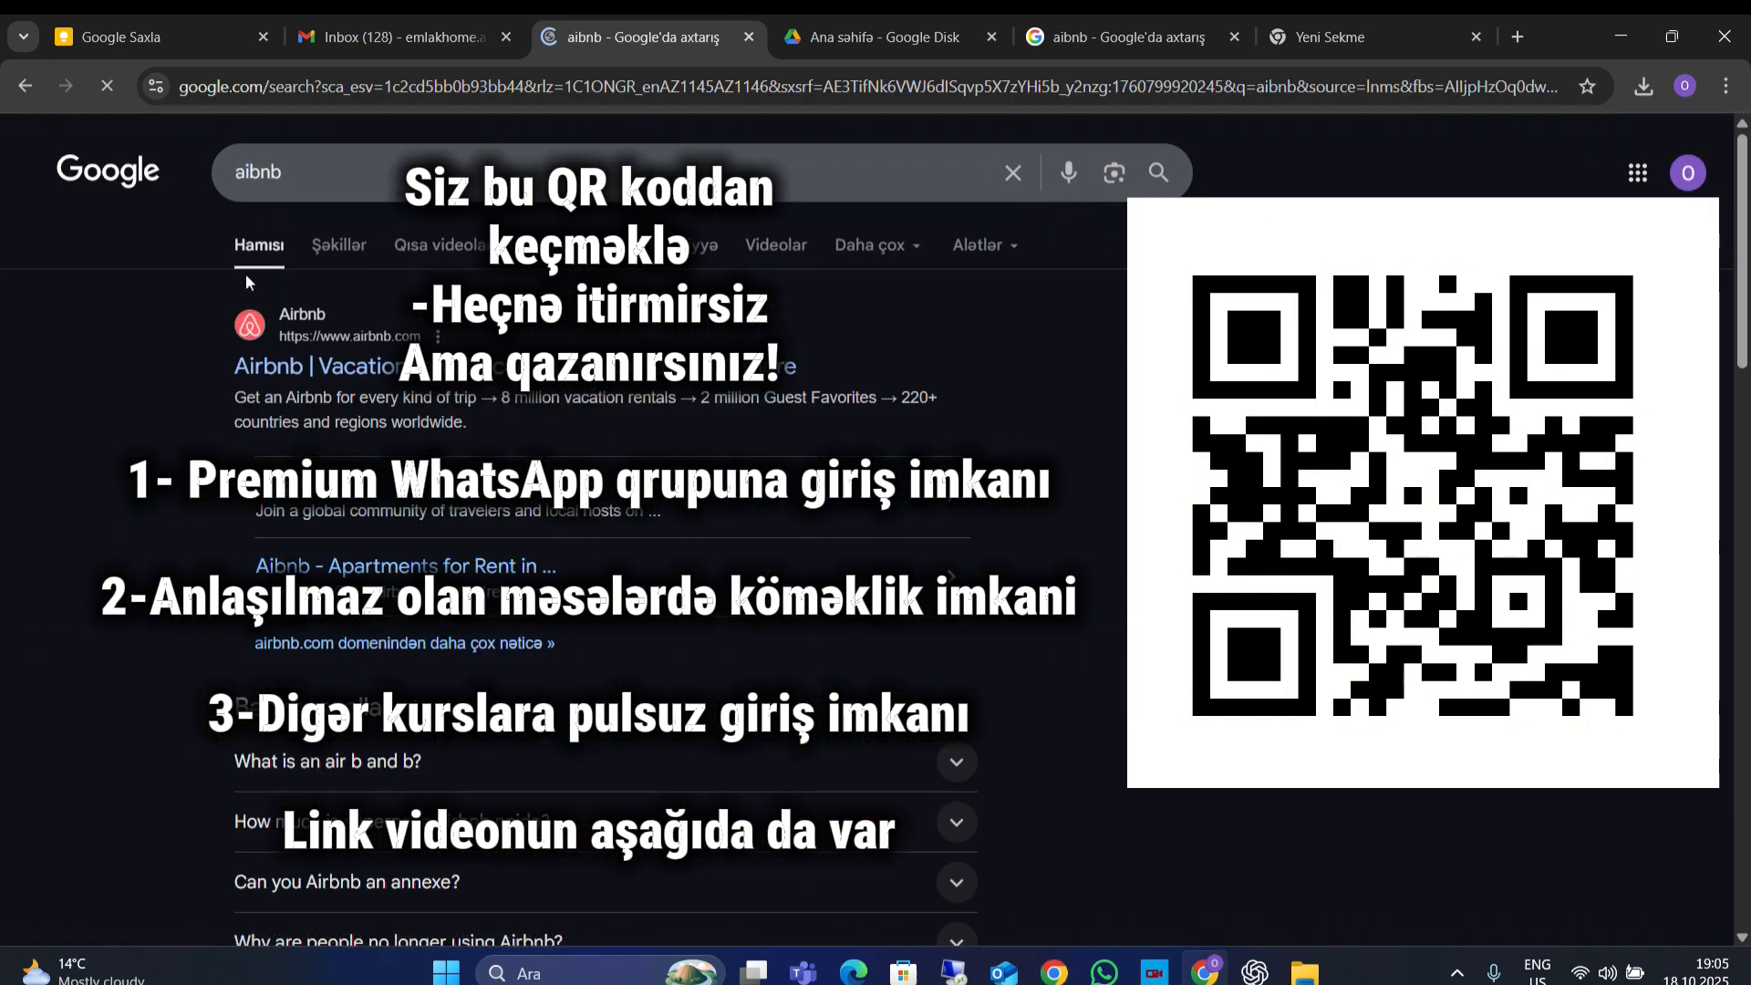
{"action": "left_click", "coordinate": [313, 374]}
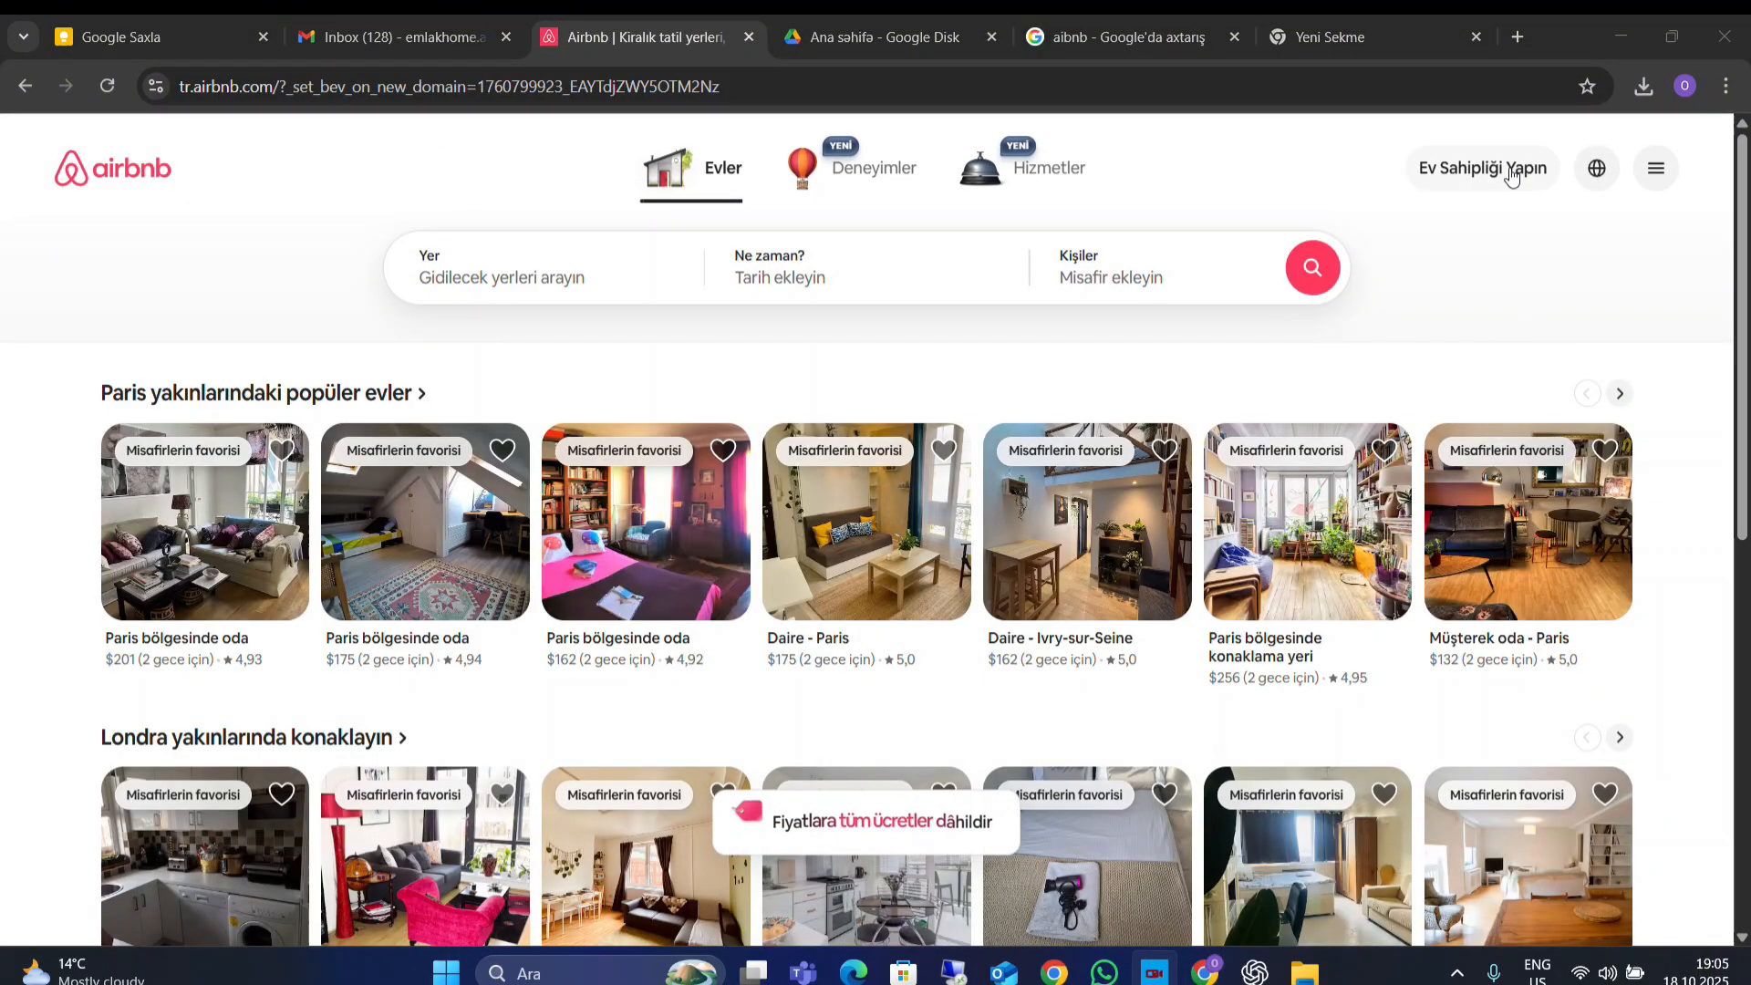
Switch the site language to Azərbaycan dili, then start hosting with Ev chosen as the type
{"action": "left_click", "coordinate": [1511, 173]}
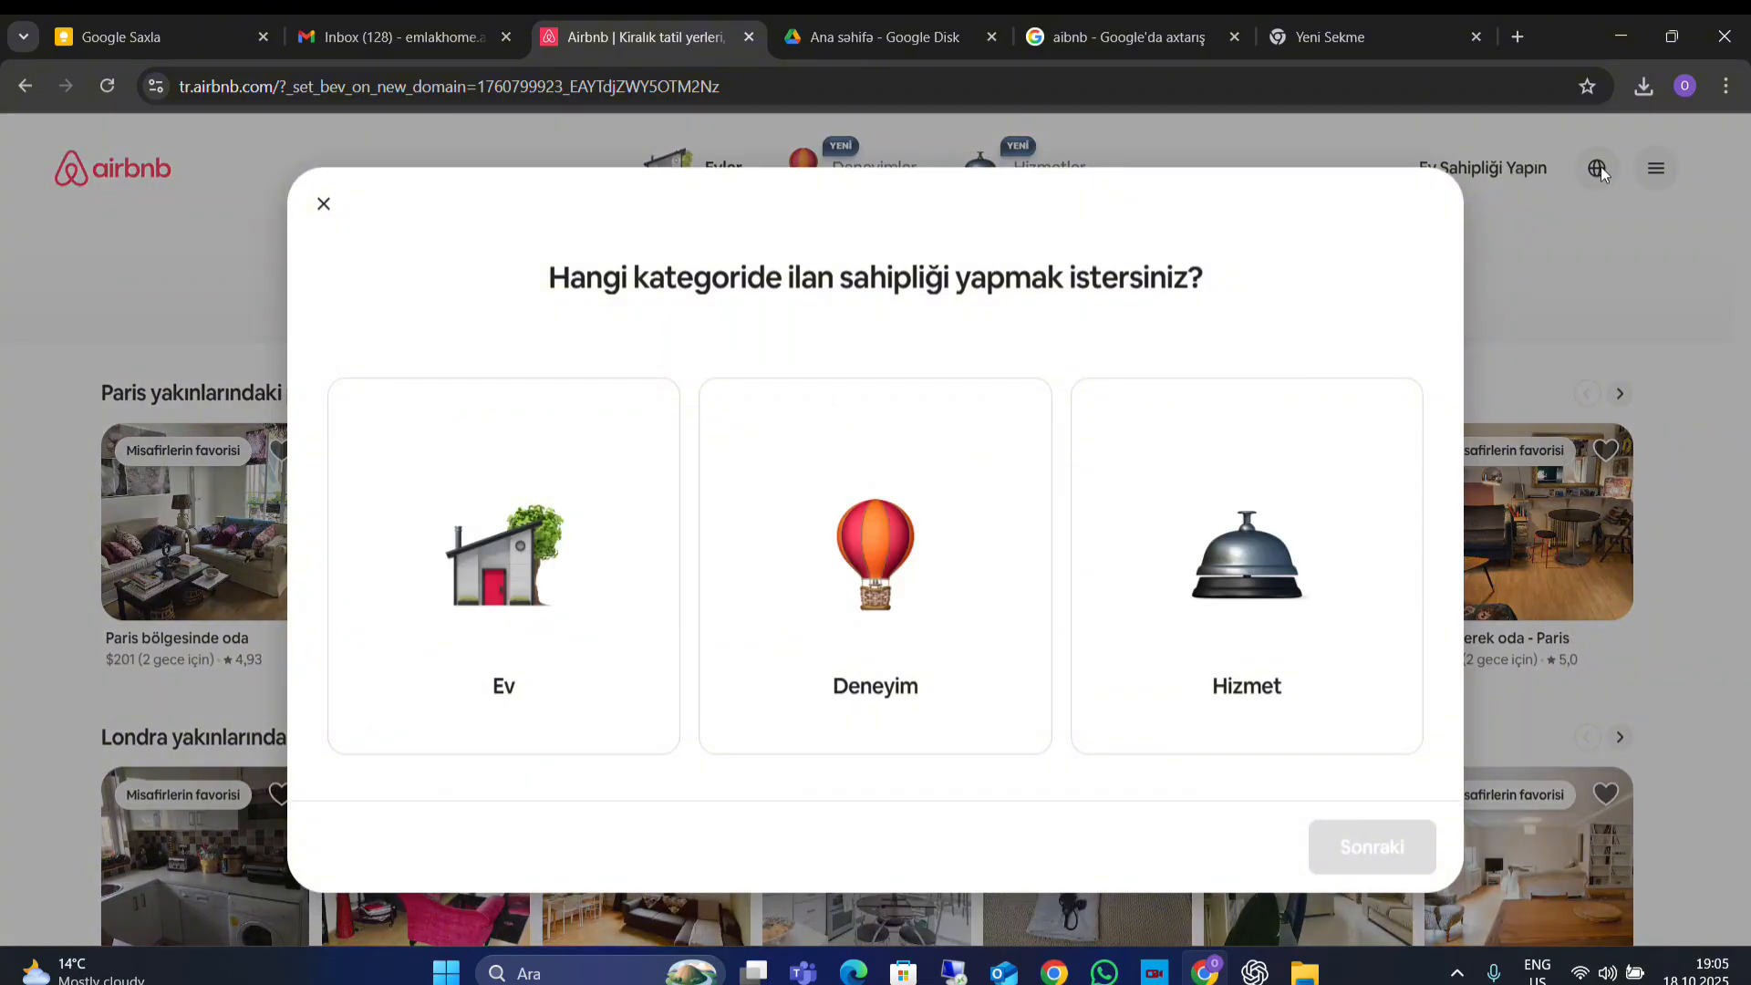
{"action": "left_click", "coordinate": [1584, 690]}
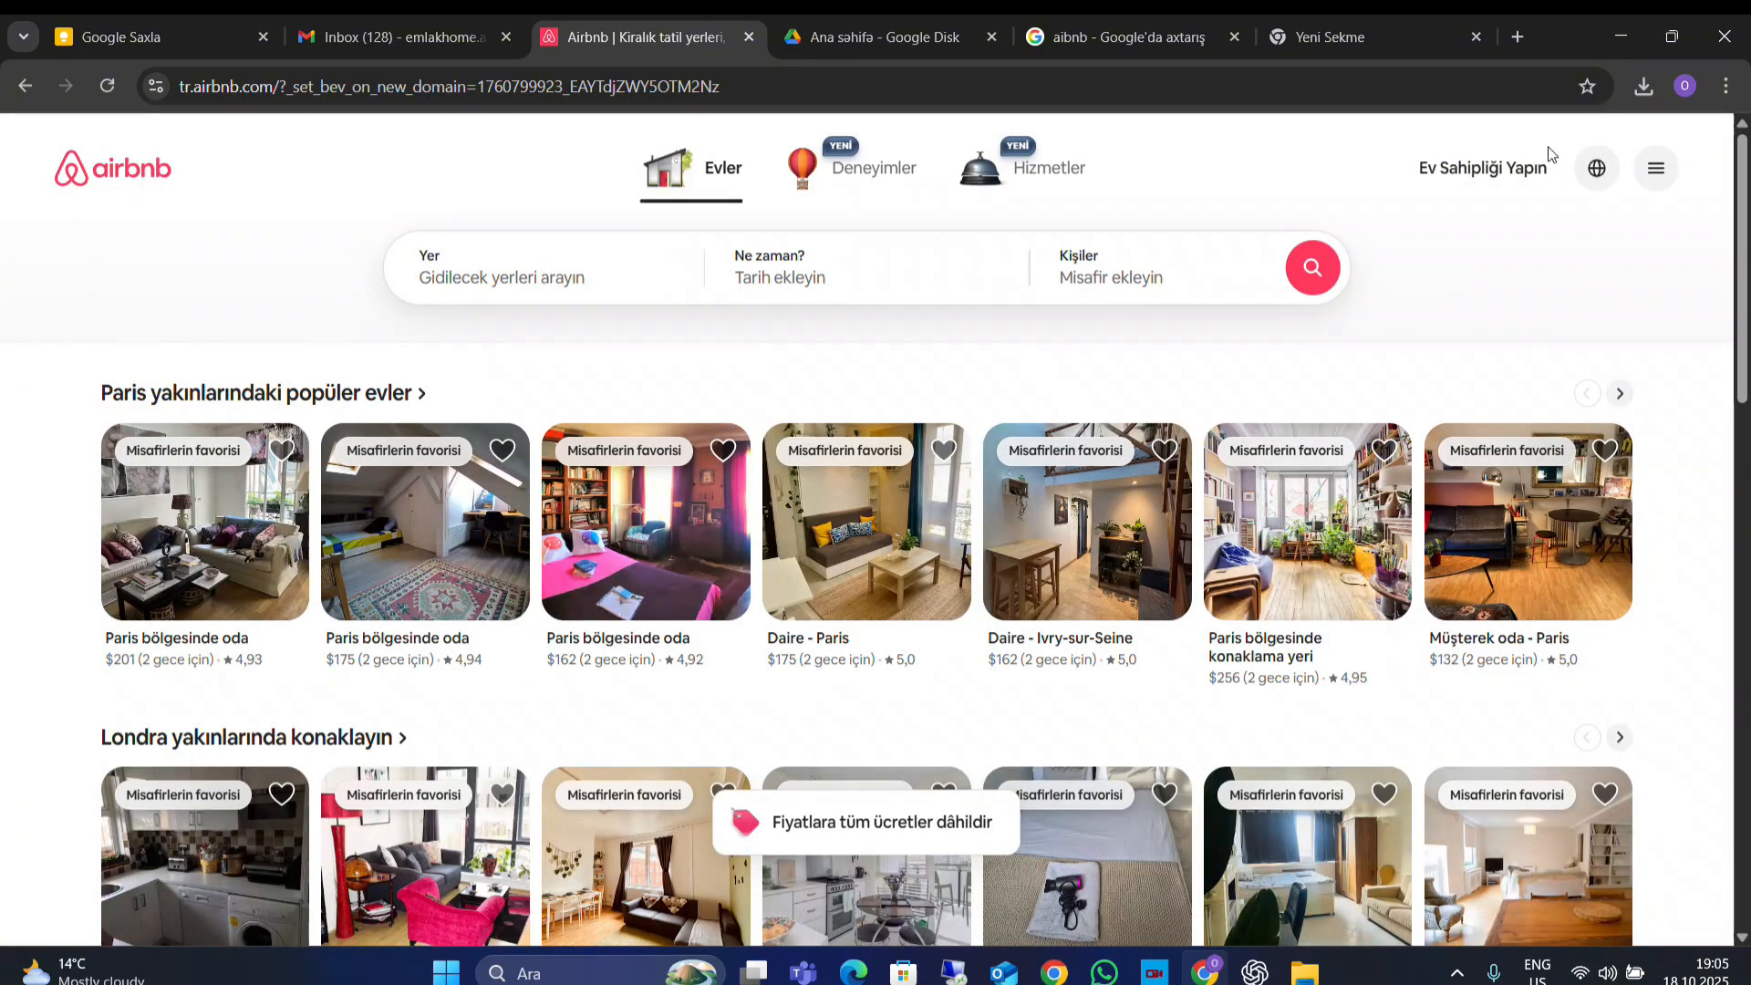
{"action": "left_click", "coordinate": [1598, 167]}
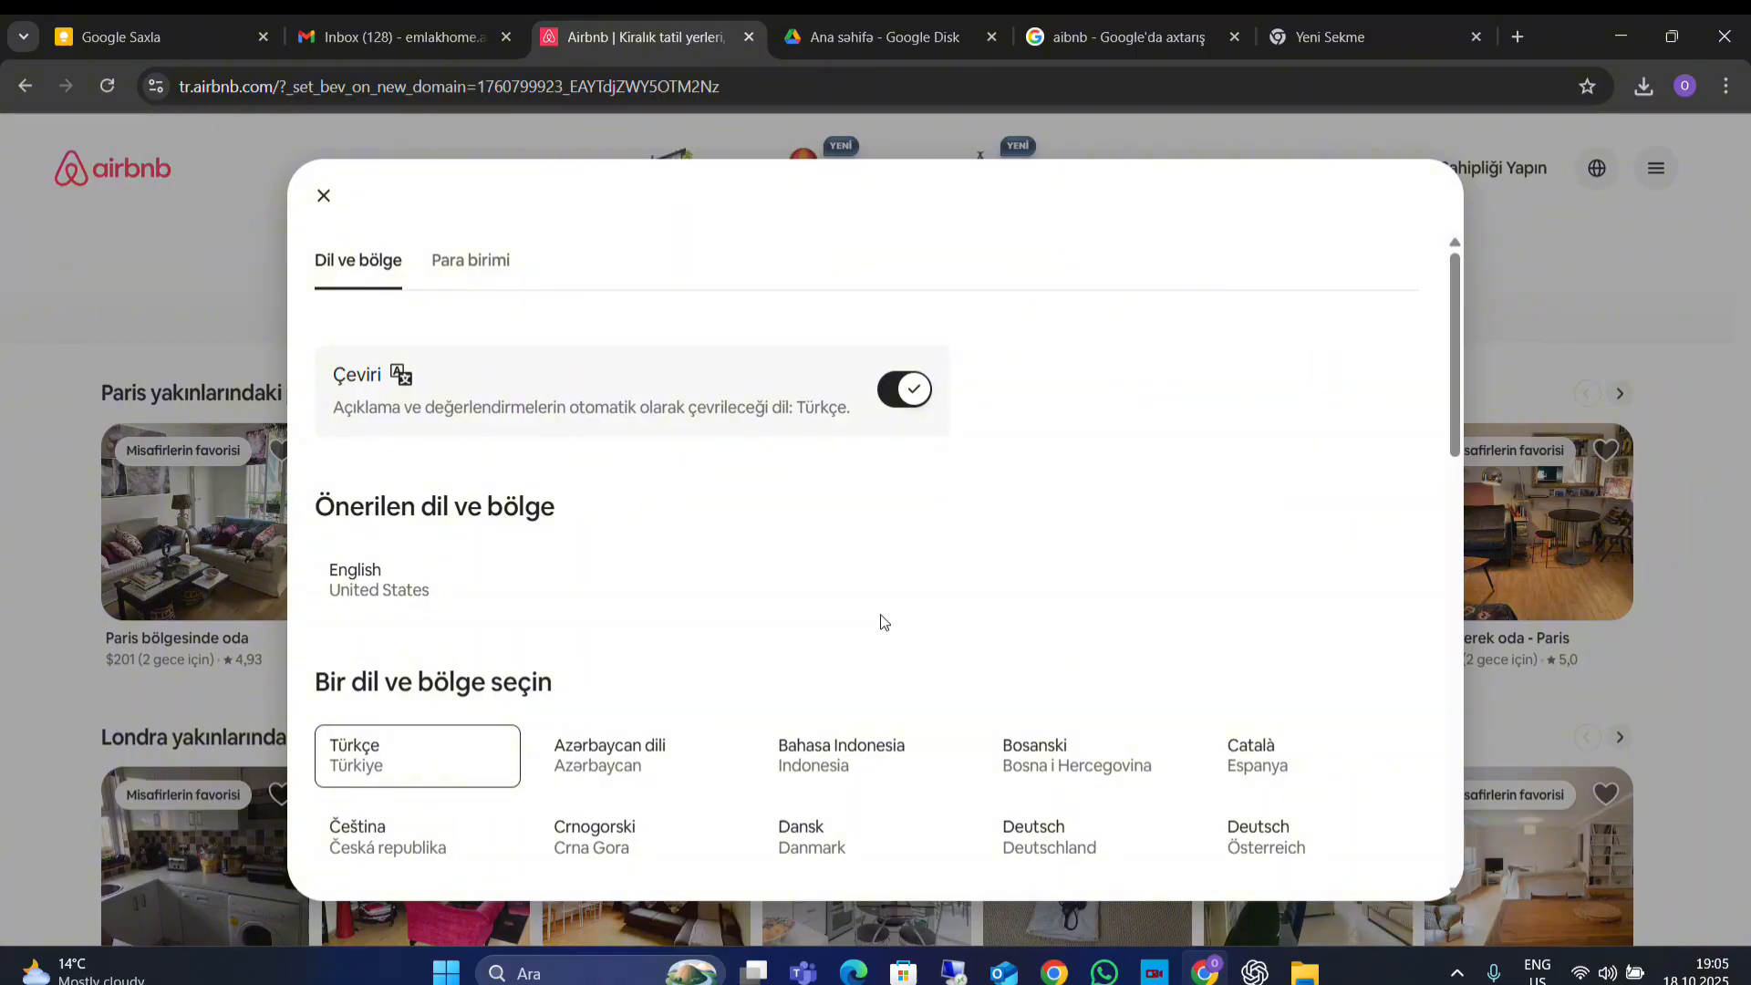
{"action": "scroll", "coordinate": [597, 665], "scroll_direction": "down", "scroll_amount": 2}
{"action": "scroll", "coordinate": [597, 666], "scroll_direction": "down", "scroll_amount": 1}
{"action": "left_click", "coordinate": [644, 528]}
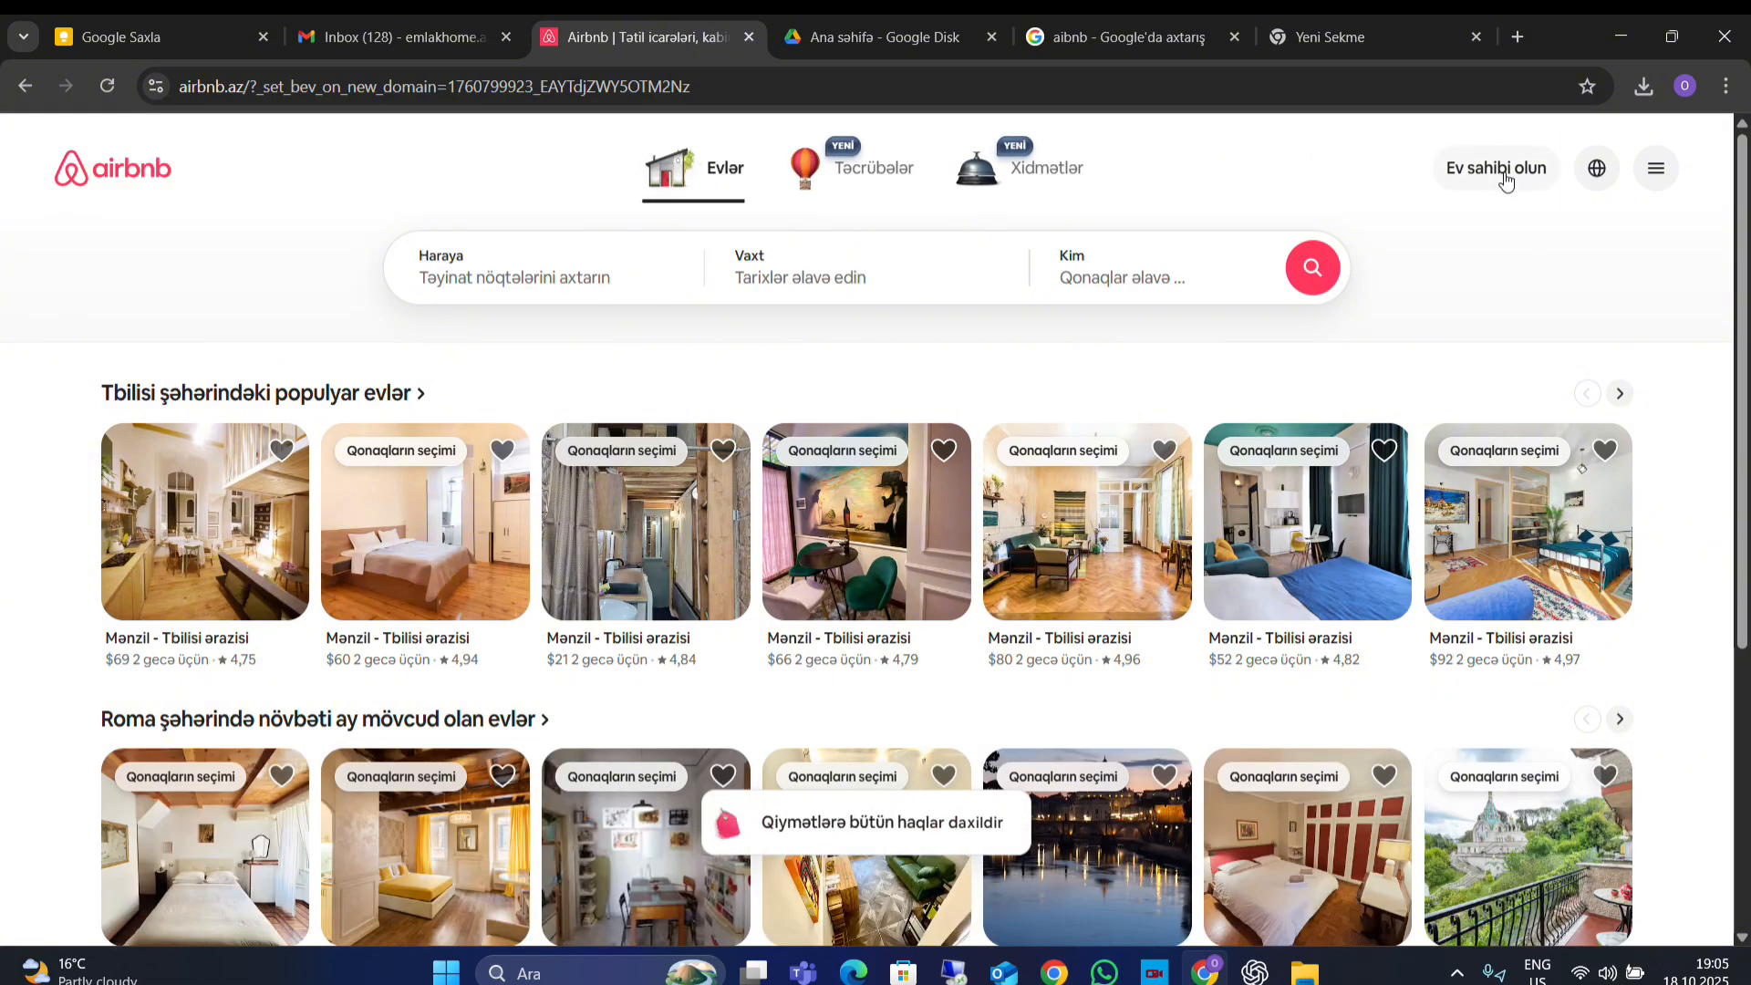
{"action": "left_click", "coordinate": [1505, 180]}
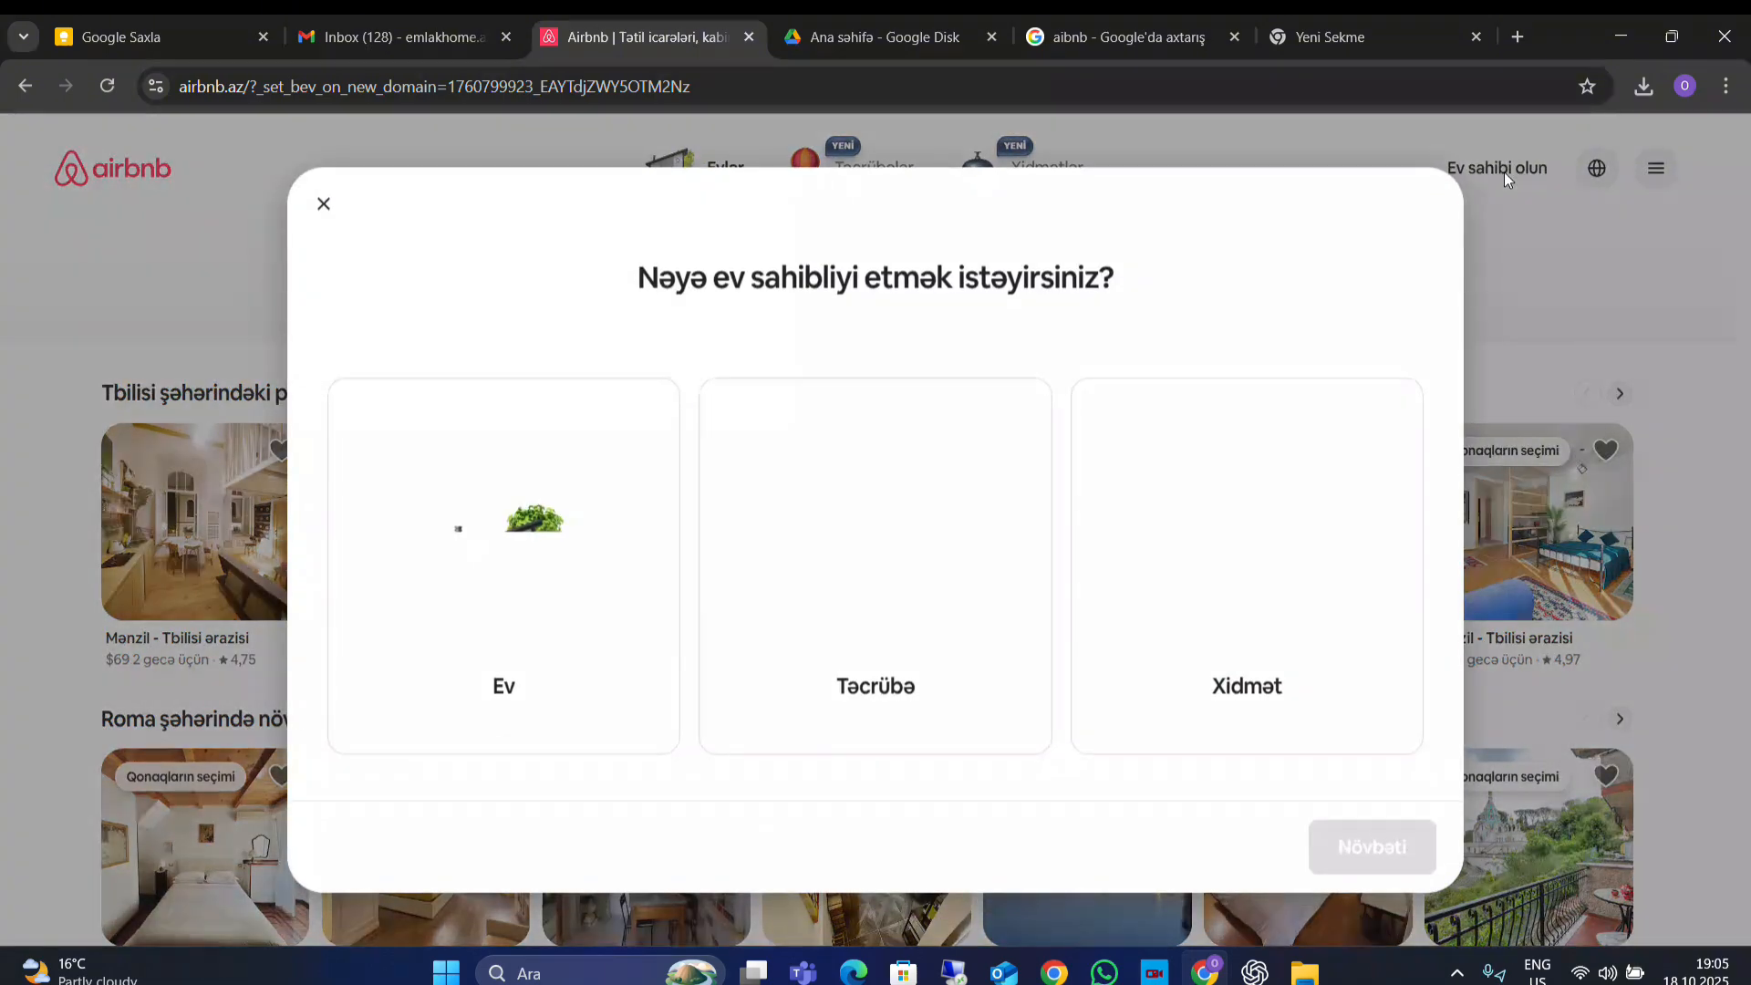
{"action": "left_click", "coordinate": [537, 595]}
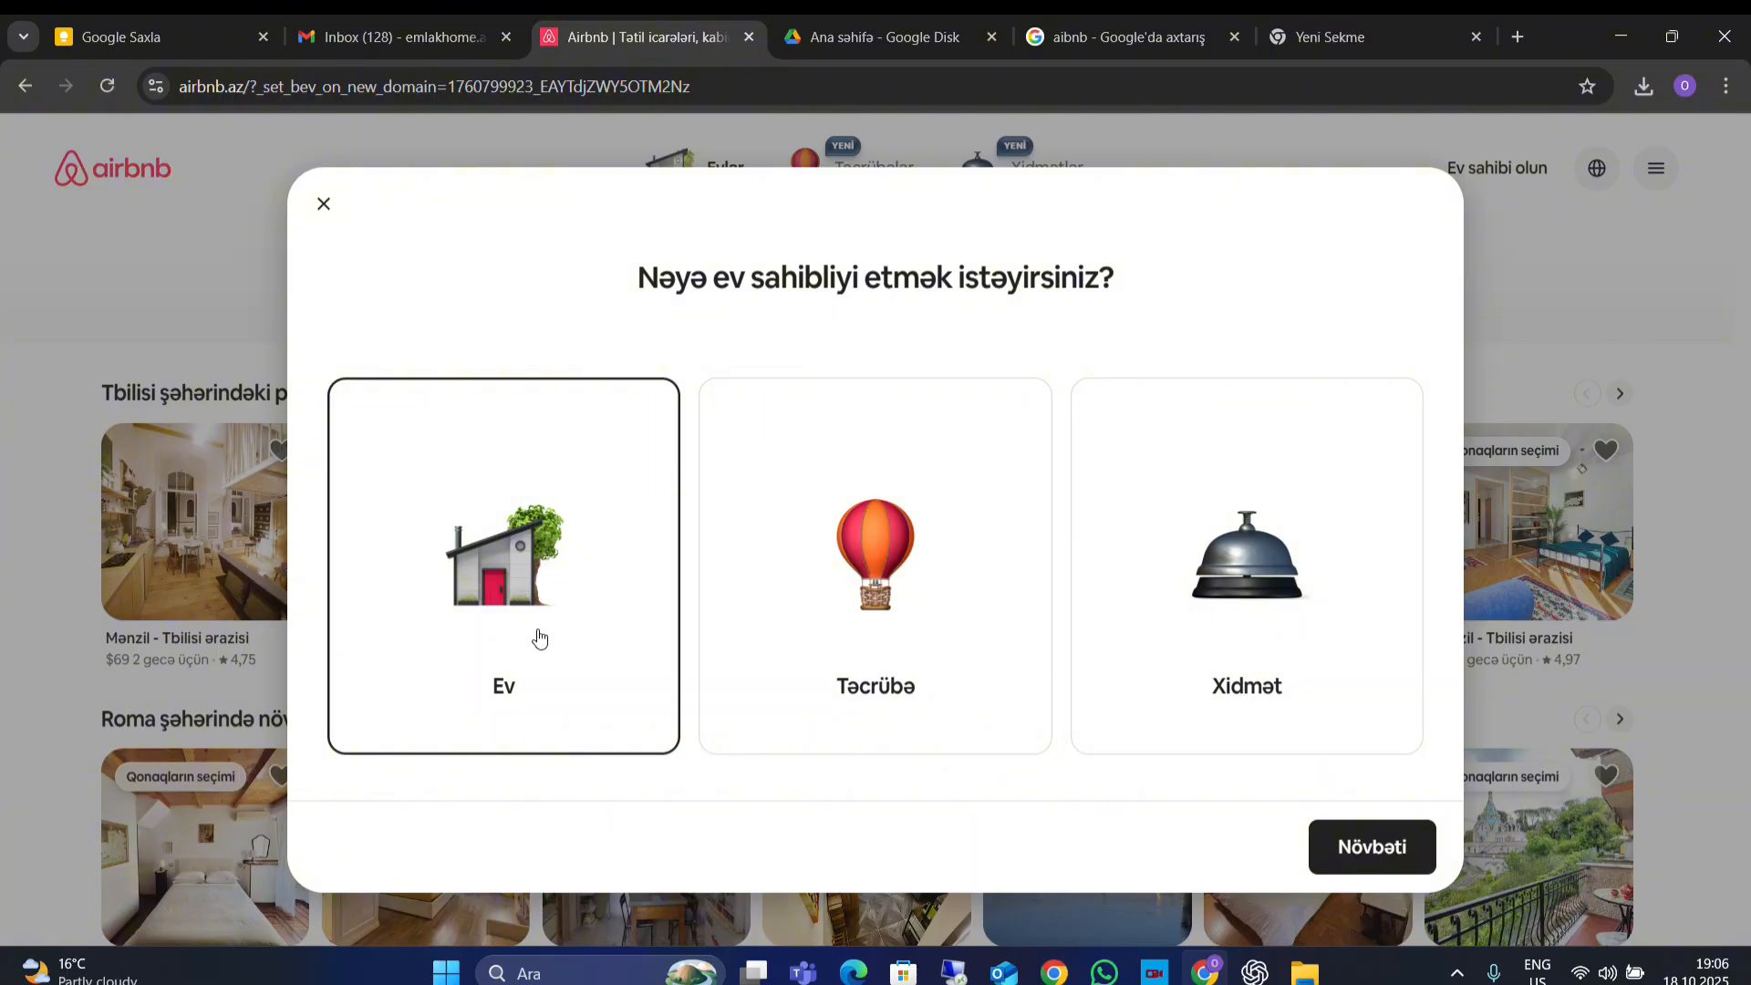
Continue with e-mail sign-in, pasting the account e-mail copied from the Keep note
{"action": "left_click", "coordinate": [1360, 850]}
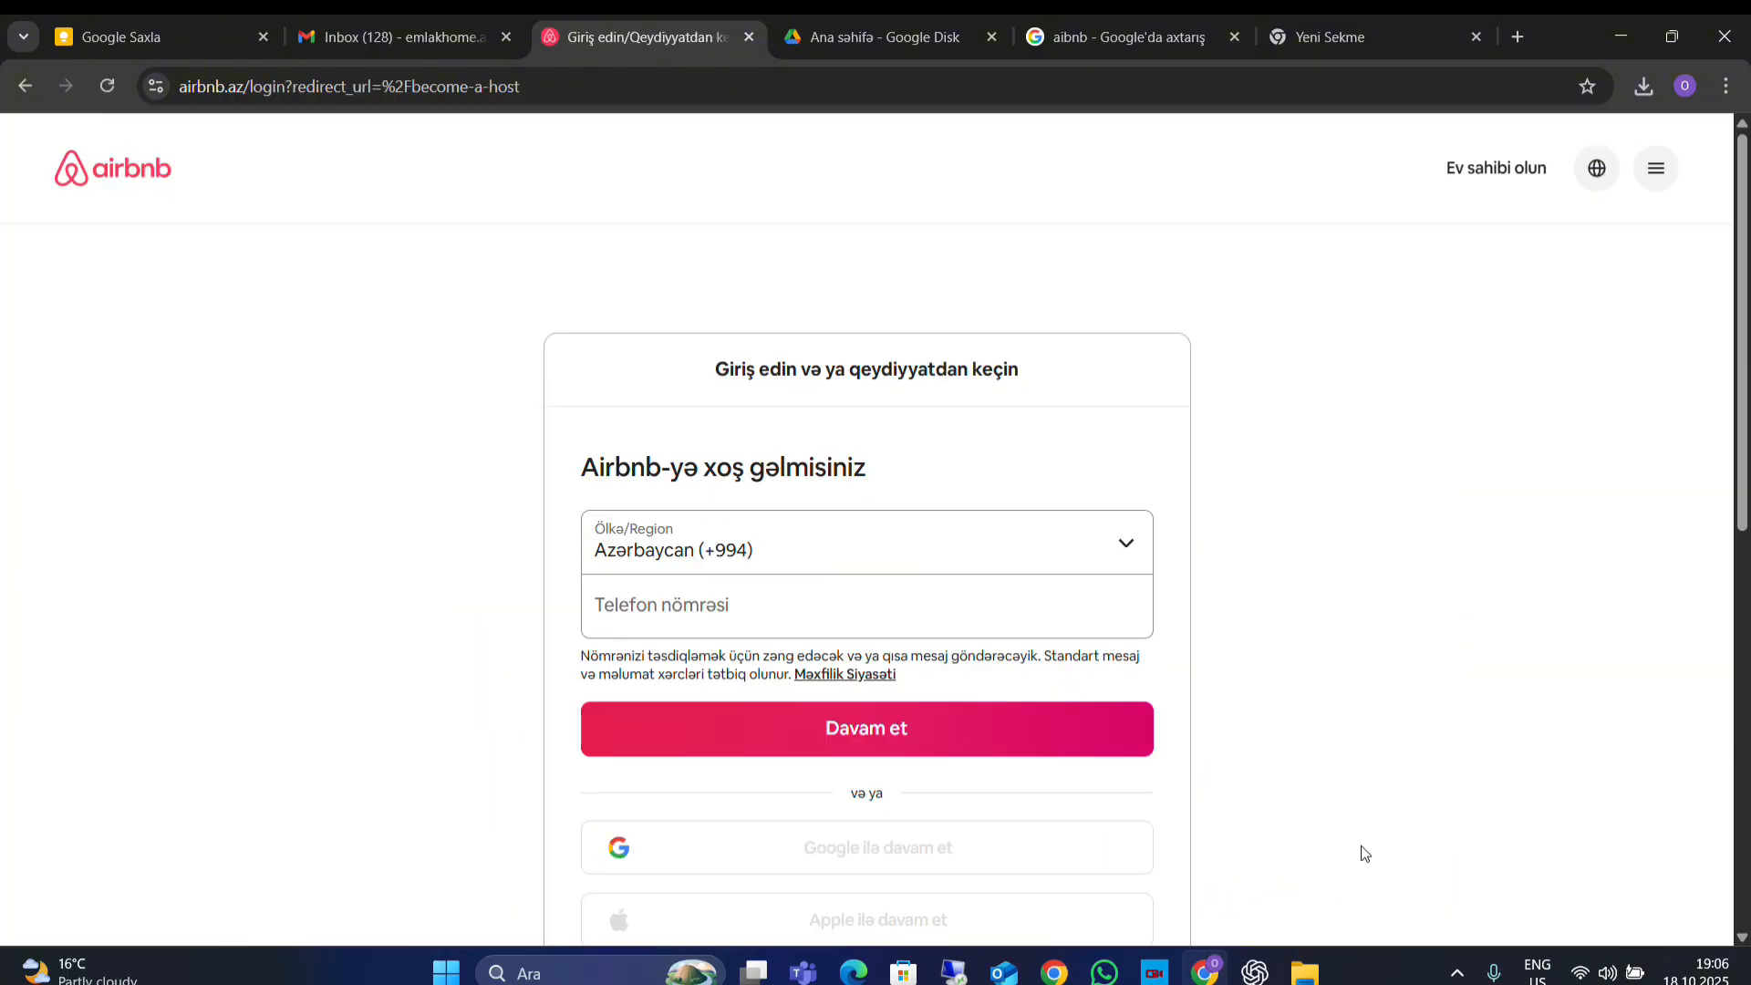
{"action": "scroll", "coordinate": [1003, 671], "scroll_direction": "down", "scroll_amount": 3}
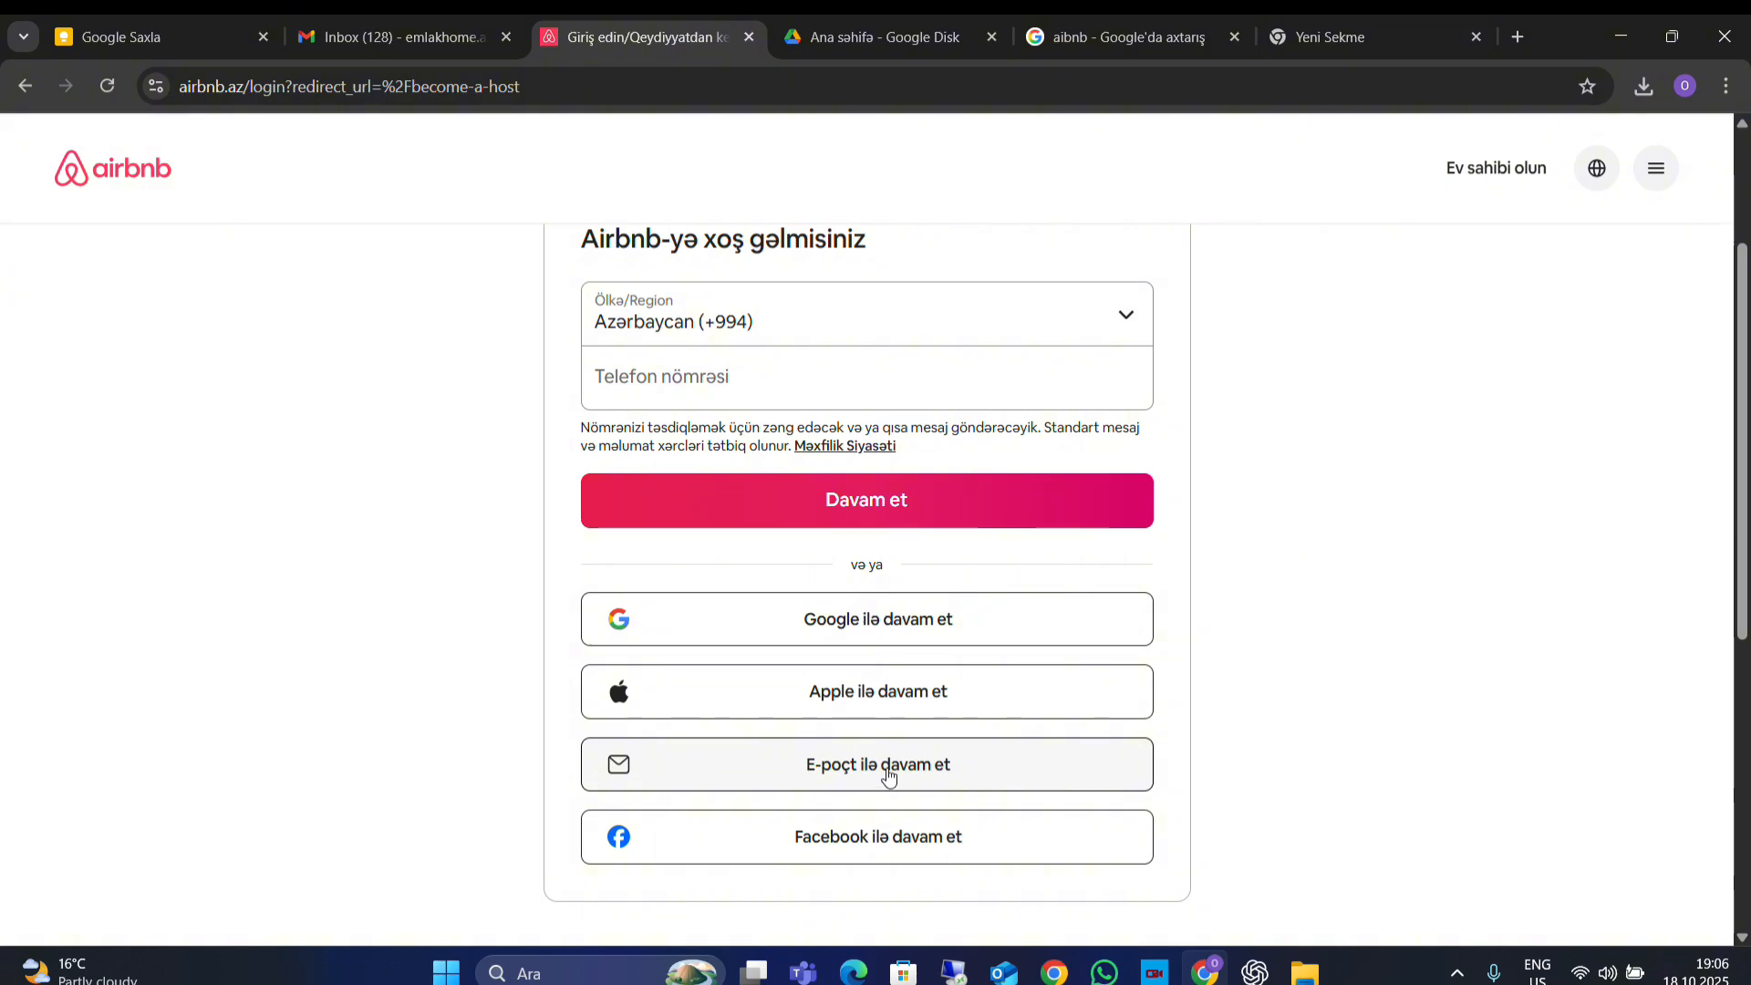
{"action": "scroll", "coordinate": [1003, 748], "scroll_direction": "down", "scroll_amount": 3}
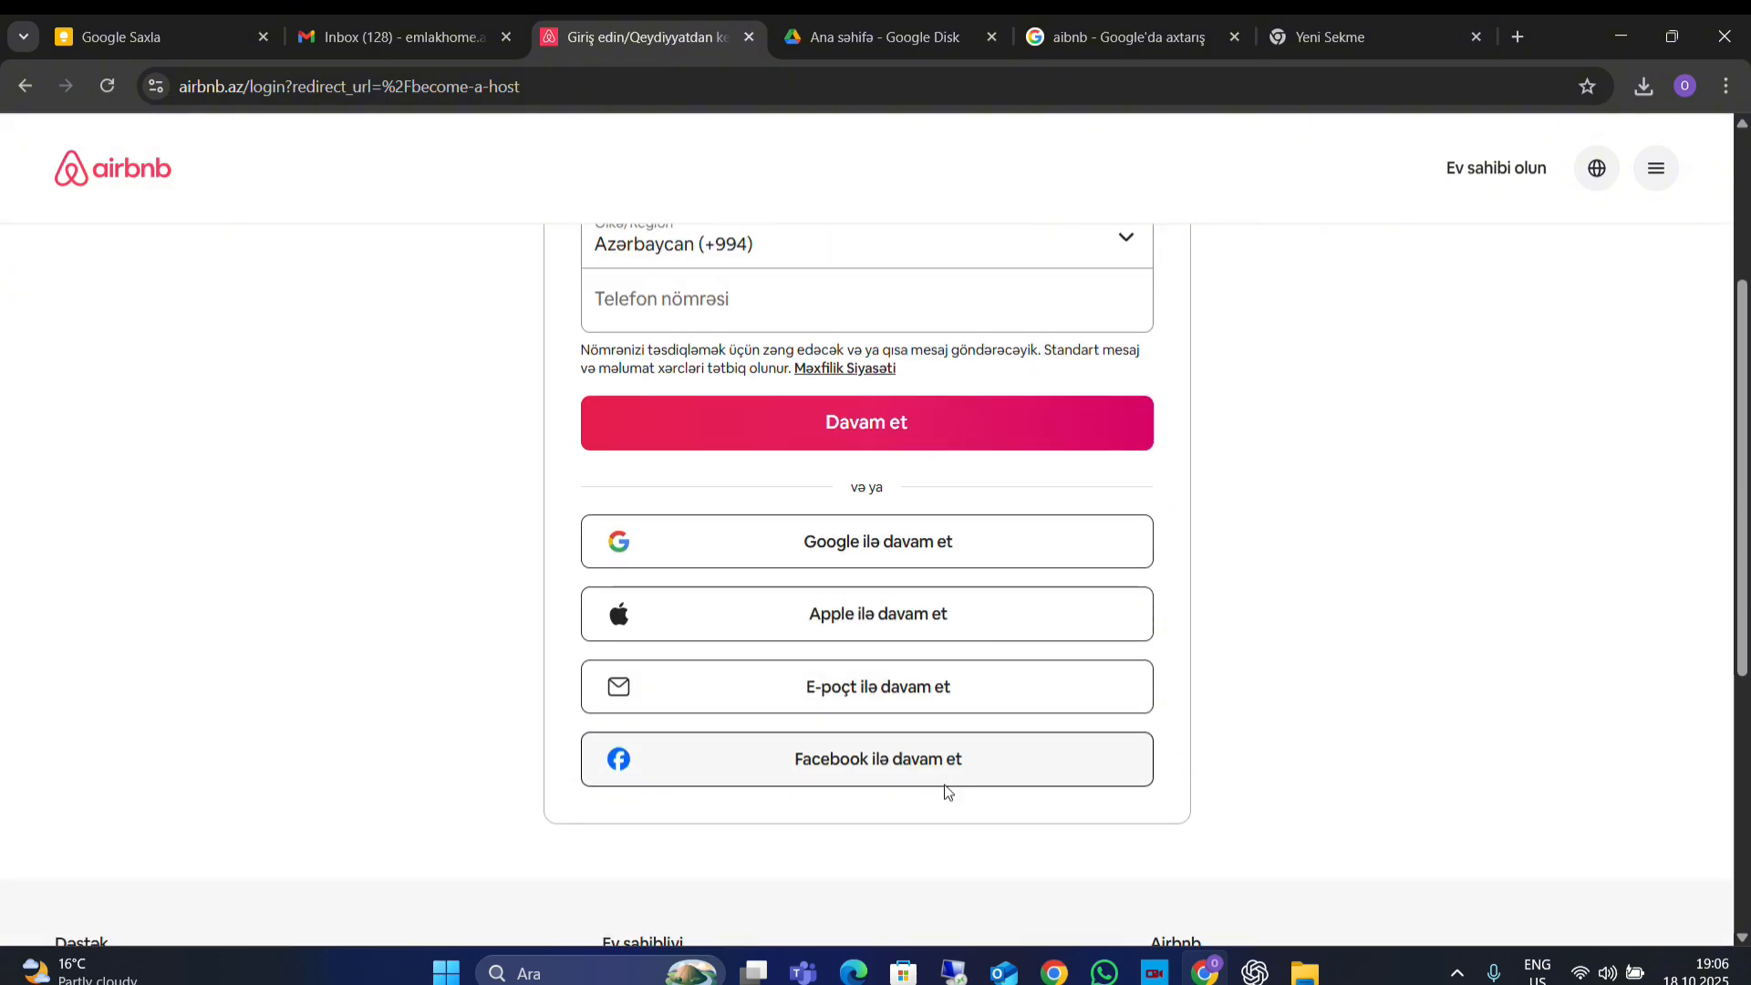
{"action": "left_click", "coordinate": [901, 671]}
{"action": "scroll", "coordinate": [917, 466], "scroll_direction": "up", "scroll_amount": 3}
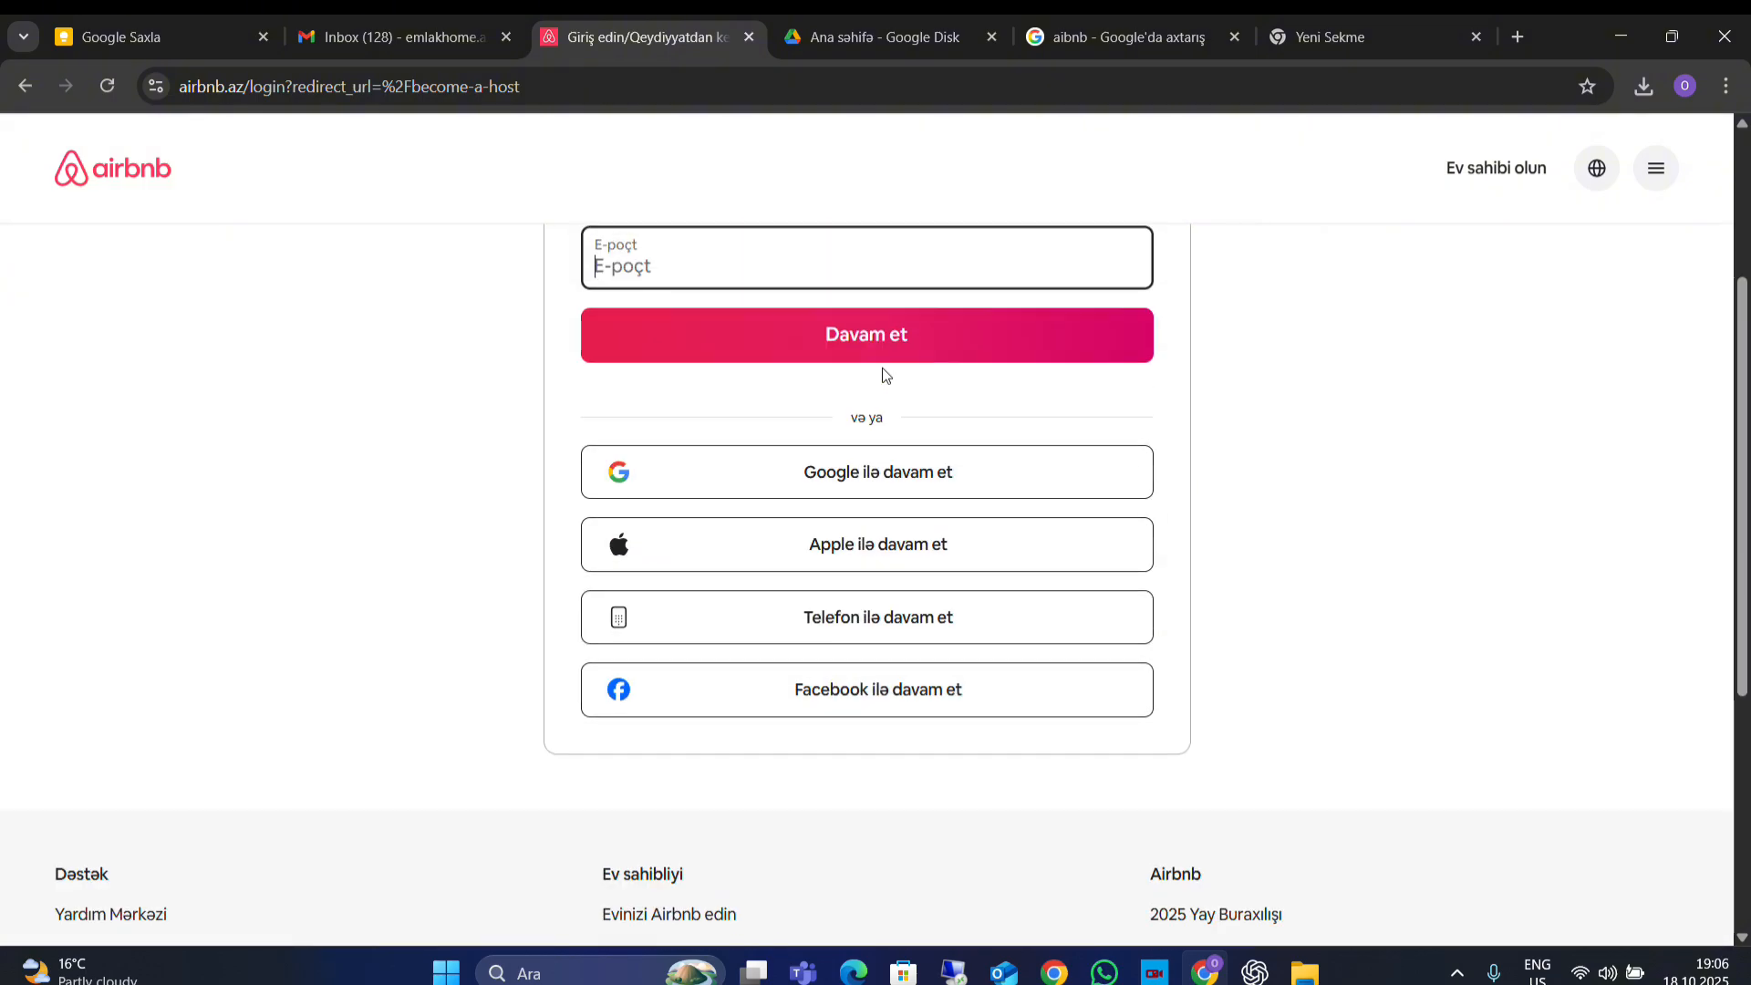
{"action": "left_click", "coordinate": [175, 41]}
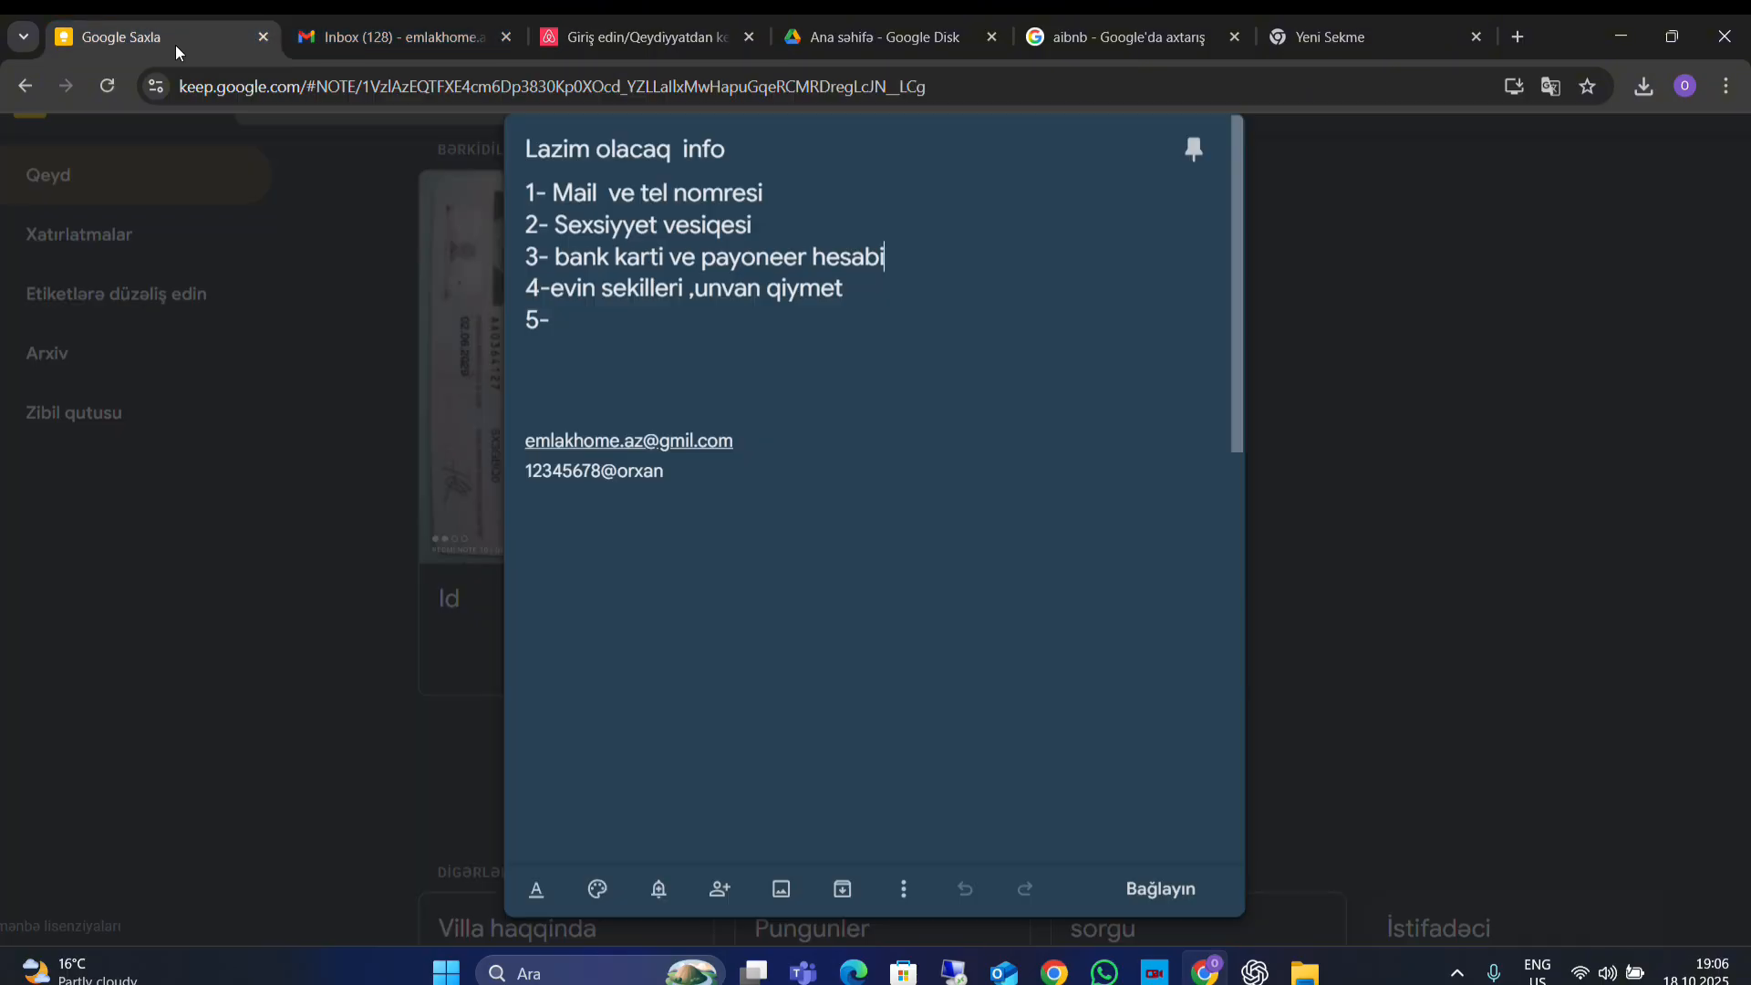
{"action": "left_click_drag", "start_coordinate": [765, 450], "coordinate": [541, 435]}
{"action": "key", "text": "ctrl+c"}
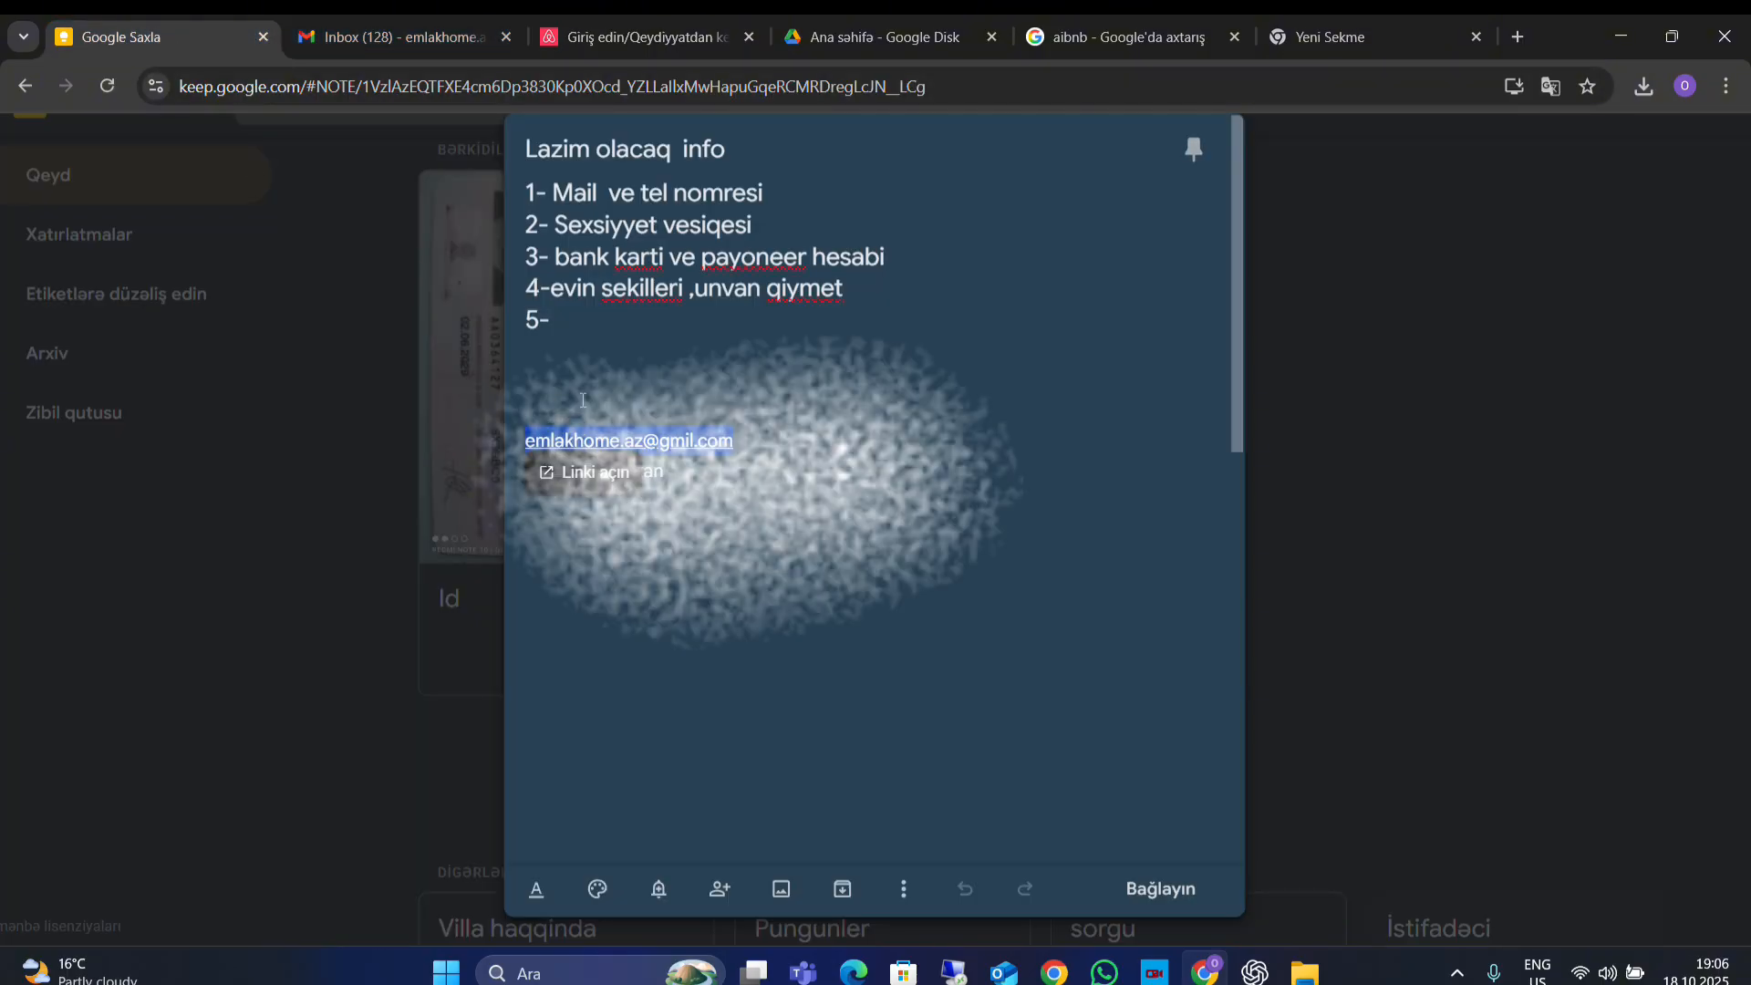
{"action": "left_click", "coordinate": [639, 37]}
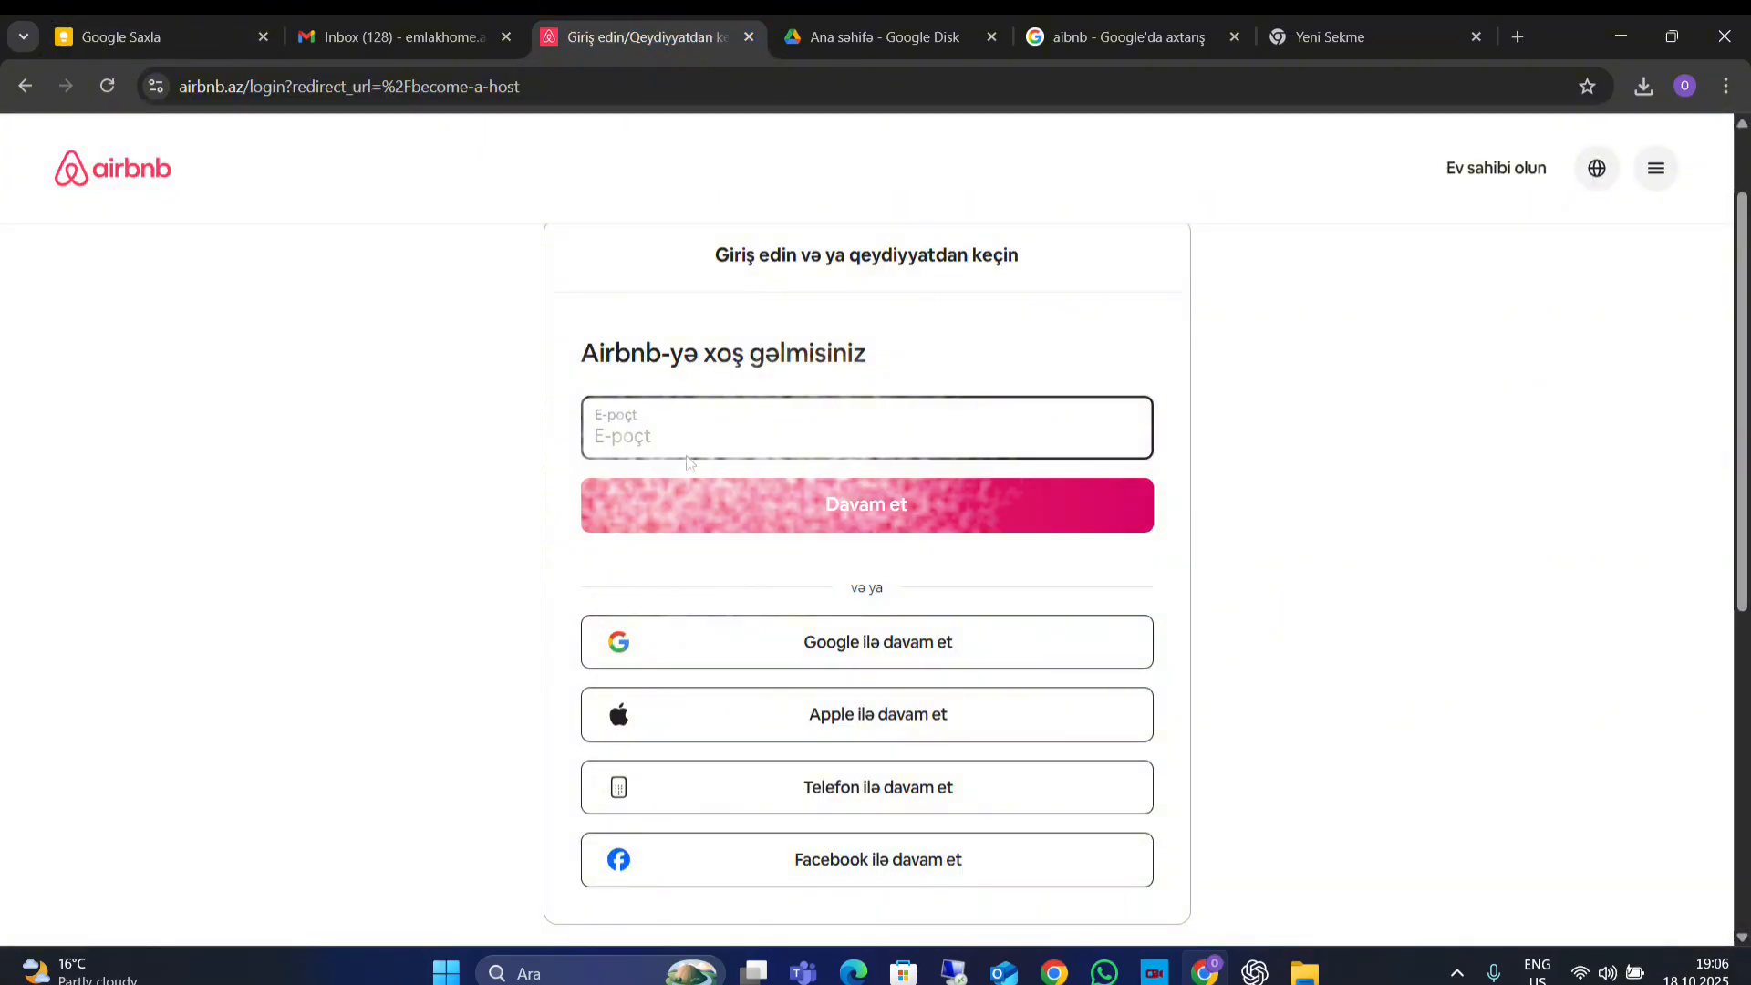
{"action": "key", "text": "ctrl+v"}
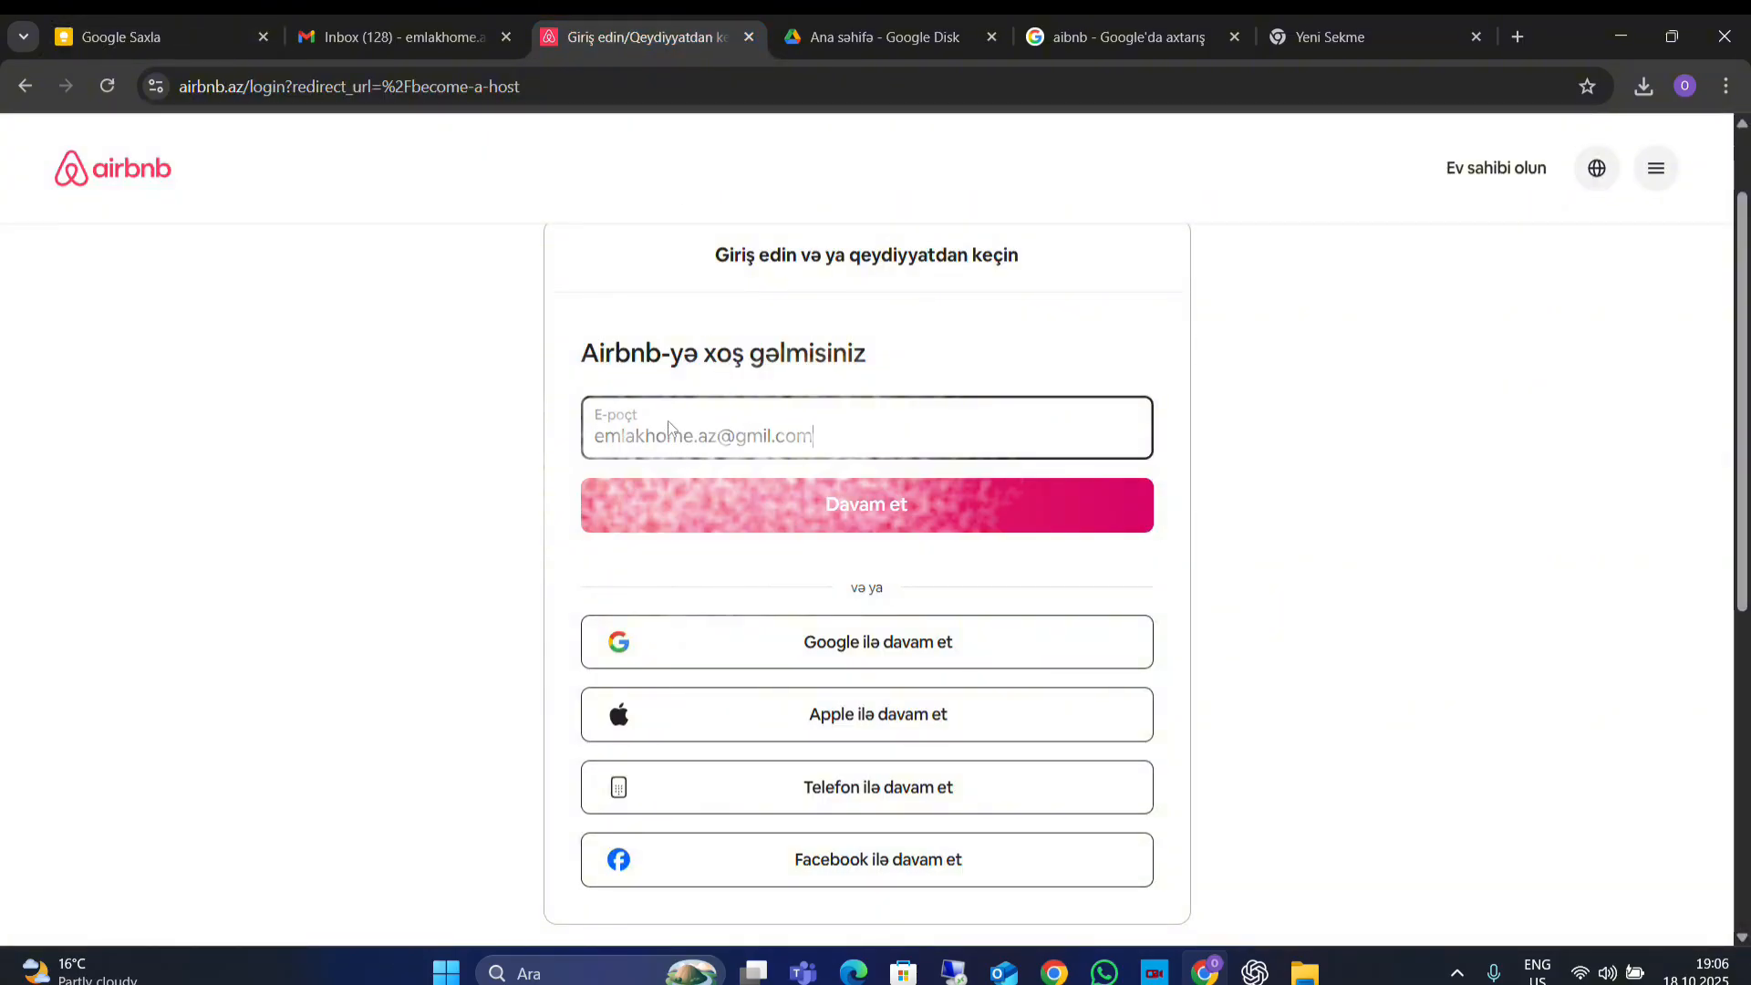
{"action": "left_click", "coordinate": [791, 493]}
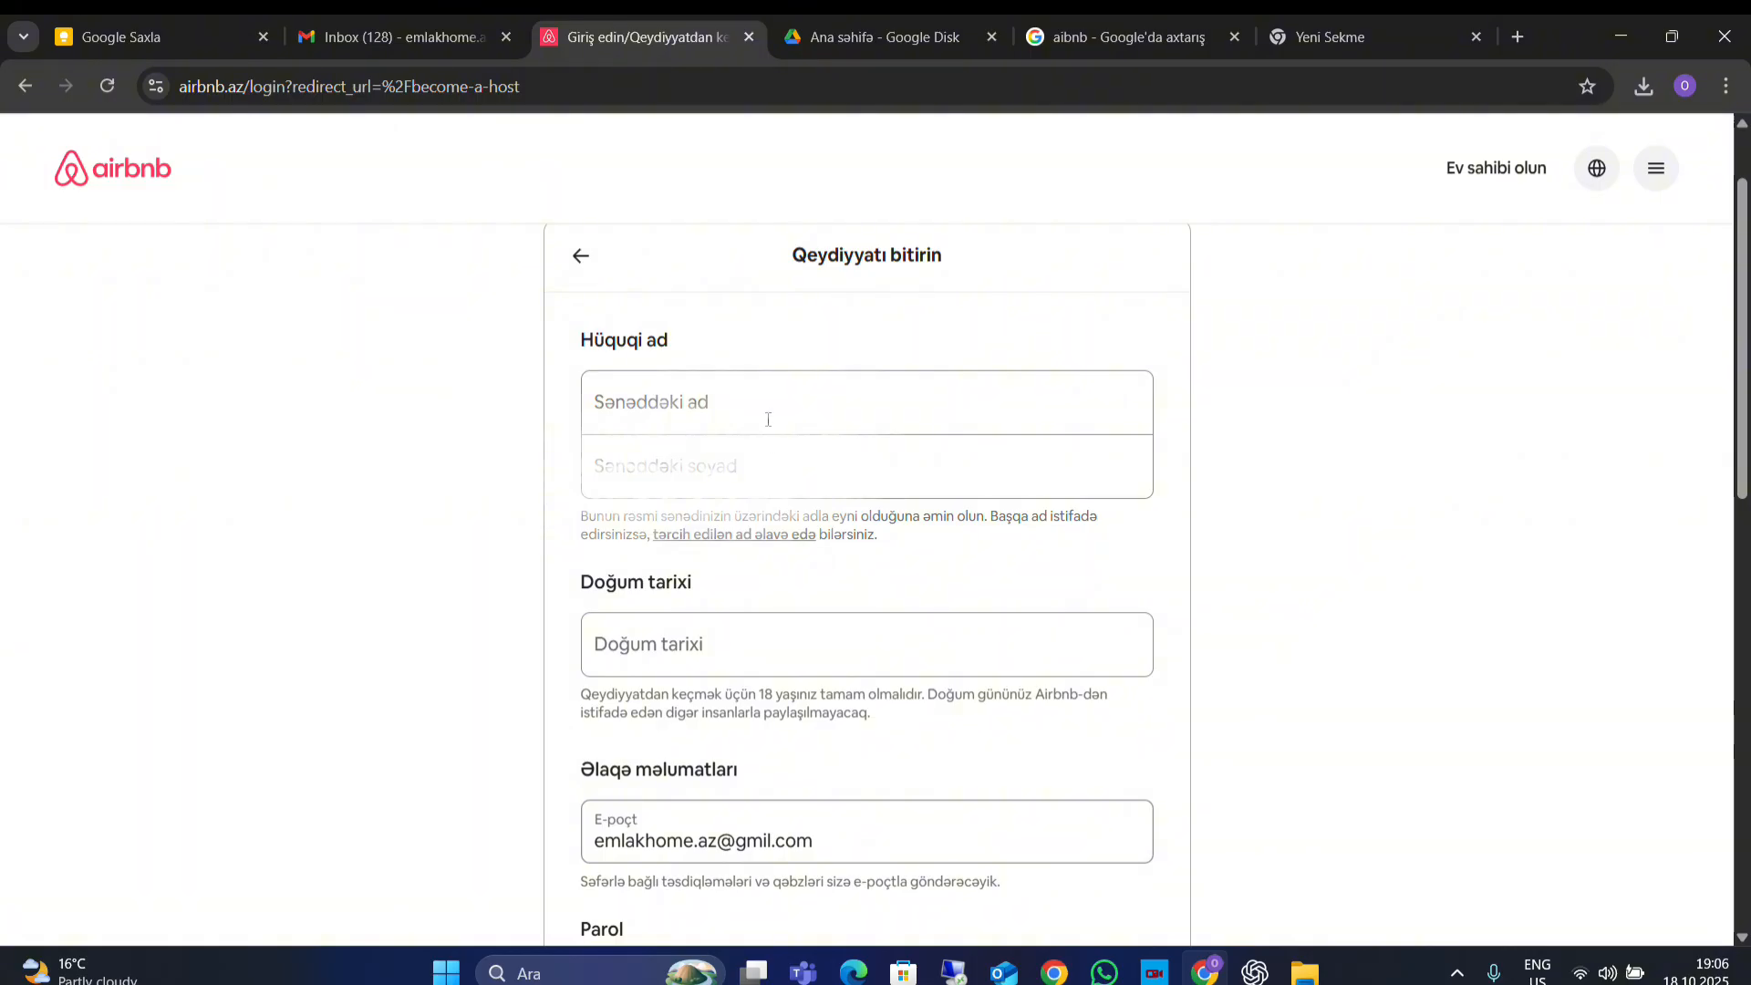
Enter the legal first name and surname, switching the keyboard to Azerbaijani (Latin)
{"action": "left_click", "coordinate": [643, 401]}
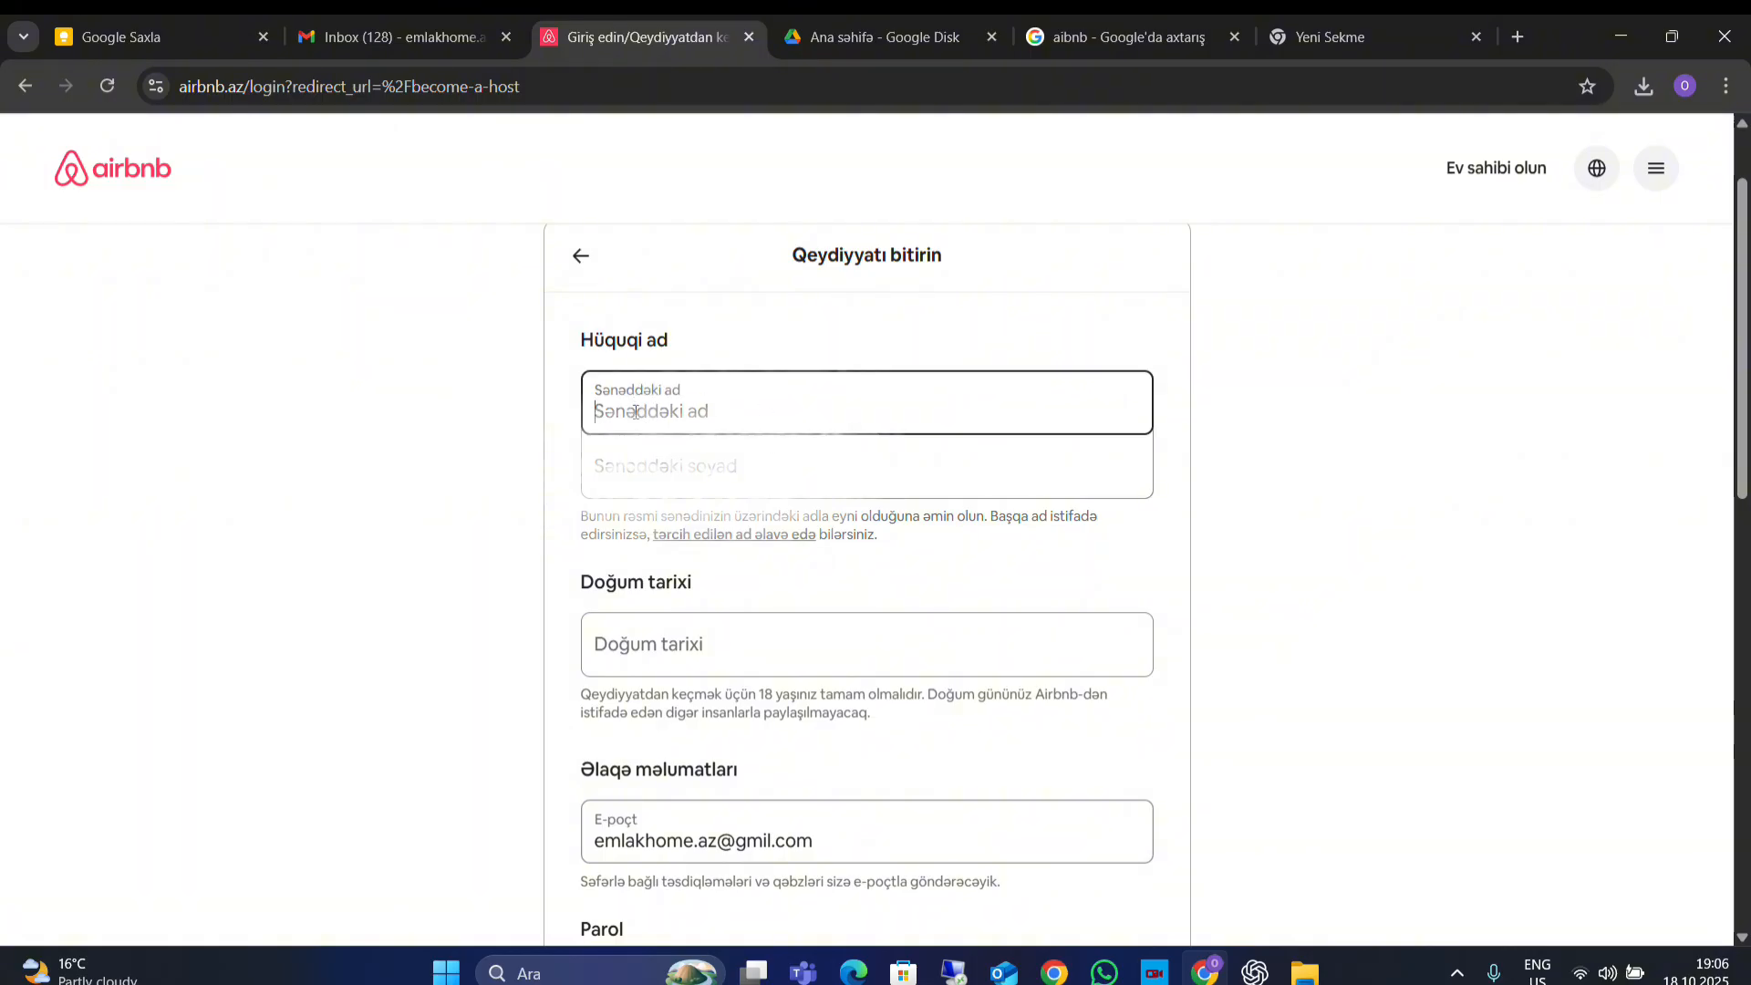
{"action": "left_click", "coordinate": [632, 467]}
{"action": "type", "text": "i"}
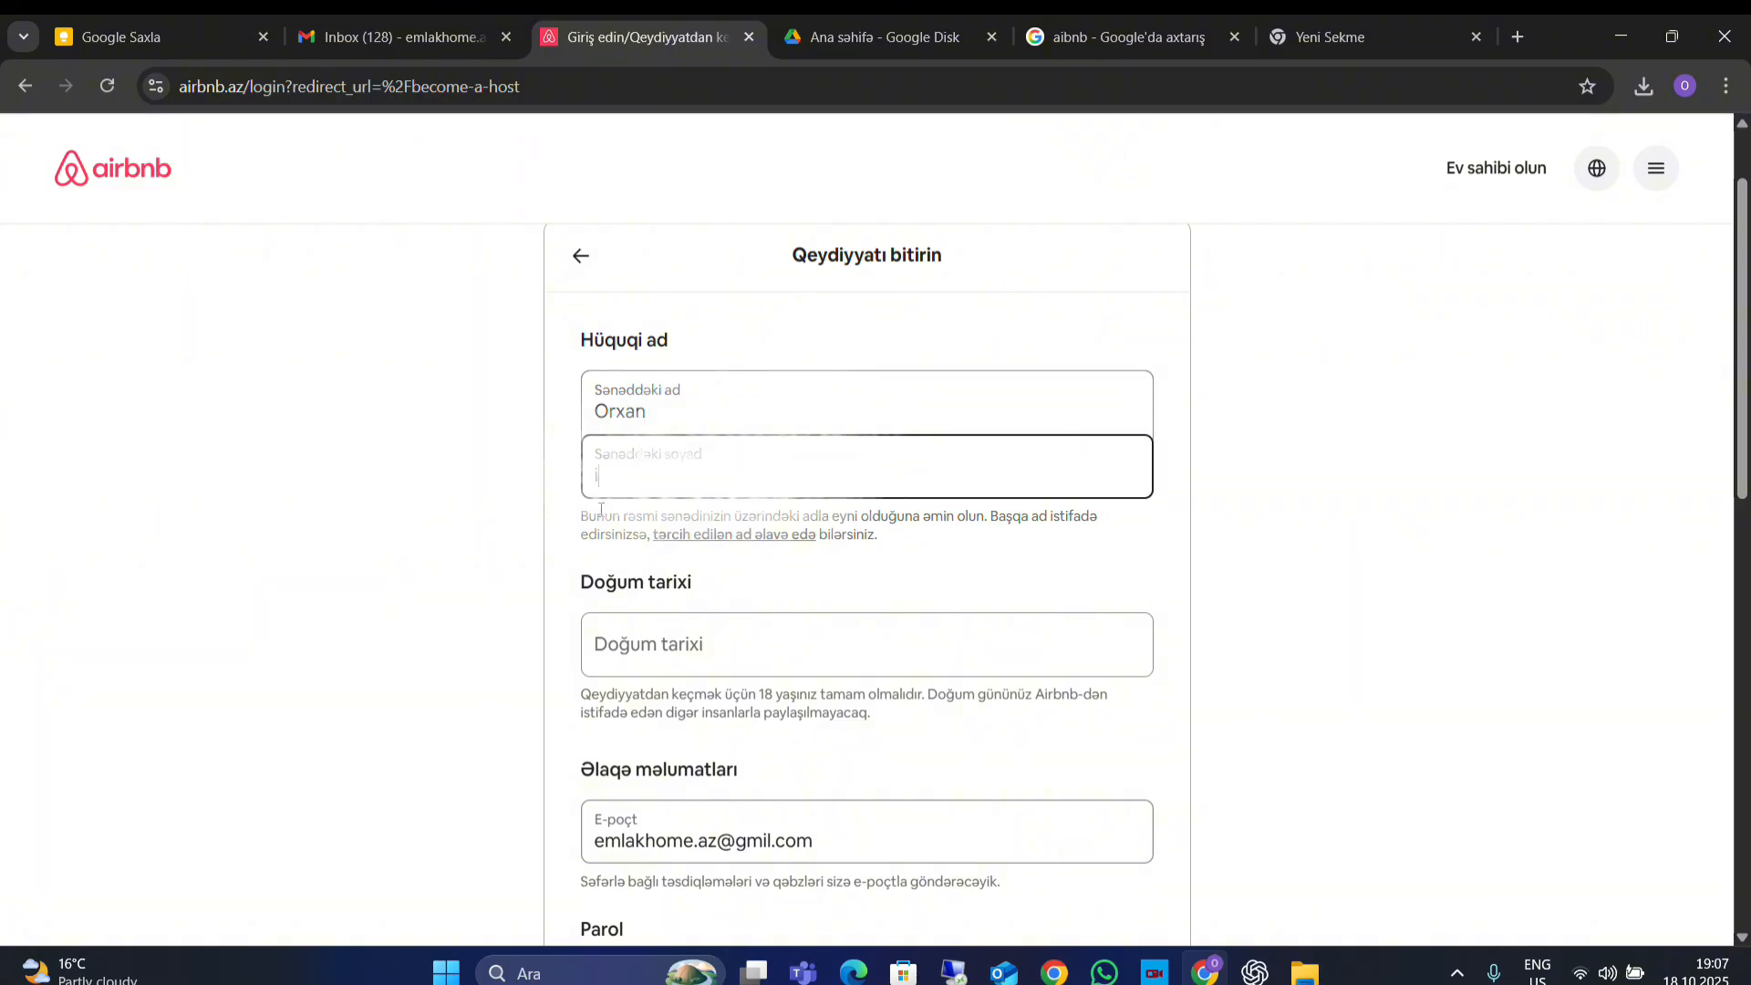
{"action": "key", "text": "BackSpace"}
{"action": "left_click", "coordinate": [1536, 970]}
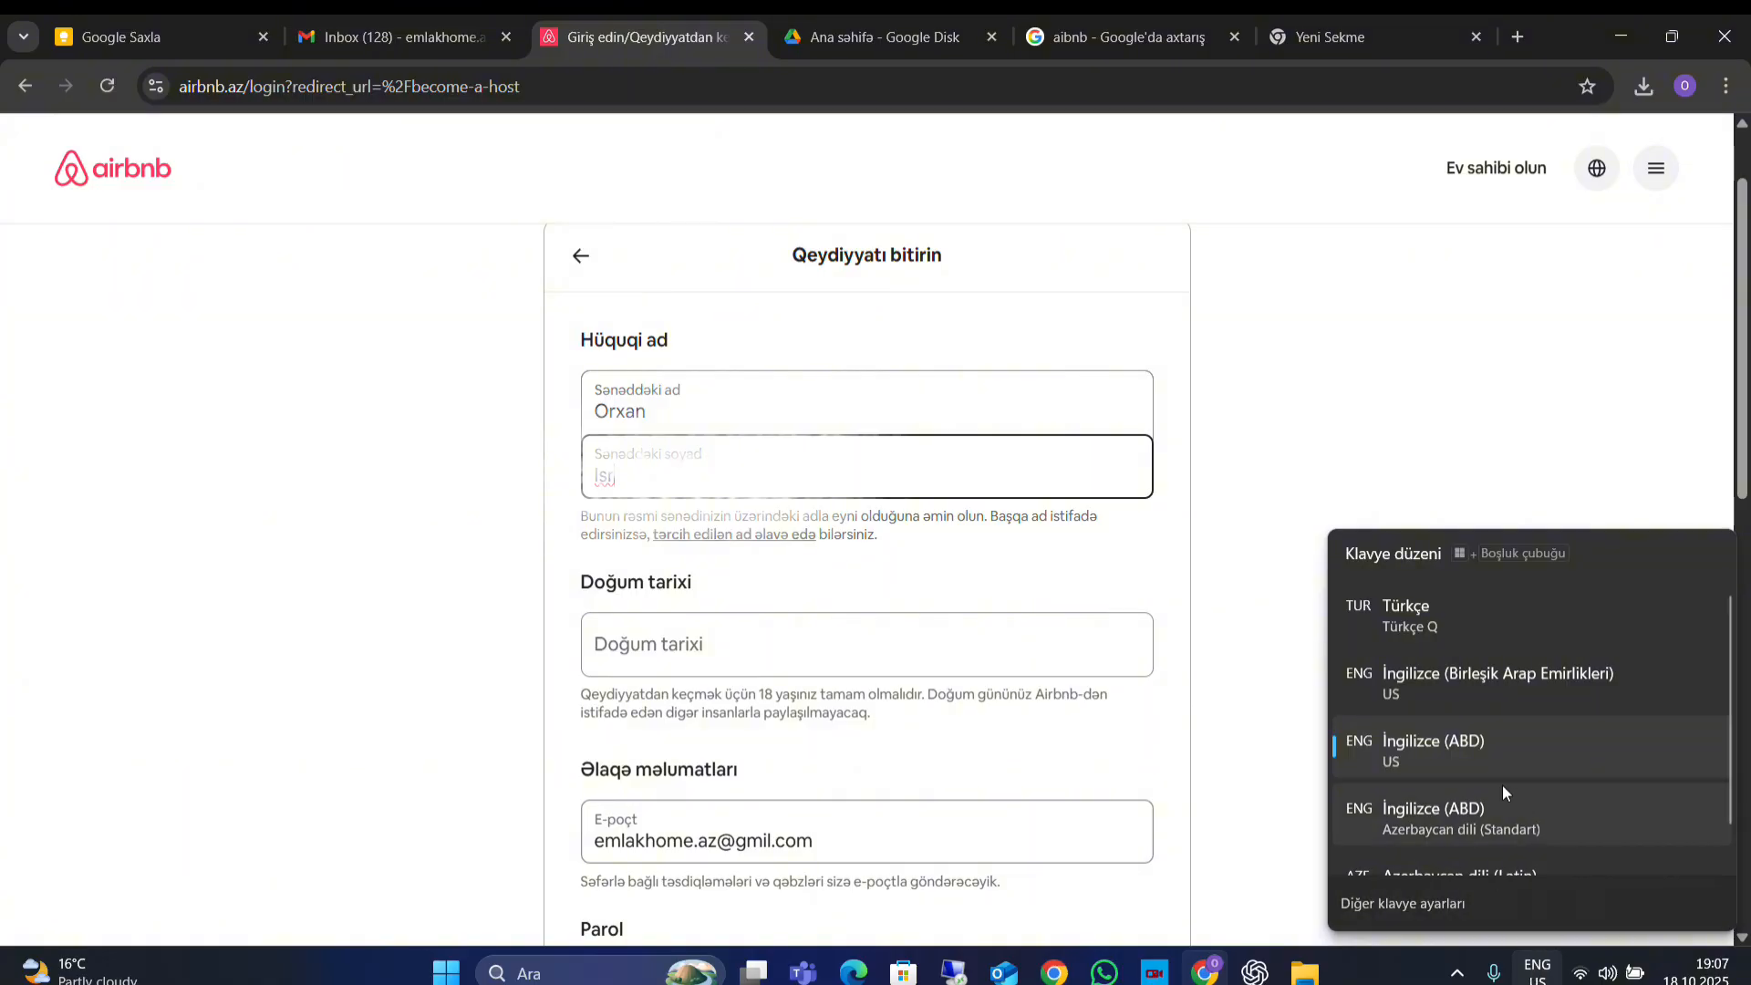
{"action": "scroll", "coordinate": [1450, 657], "scroll_direction": "down", "scroll_amount": 1}
{"action": "left_click", "coordinate": [1452, 828]}
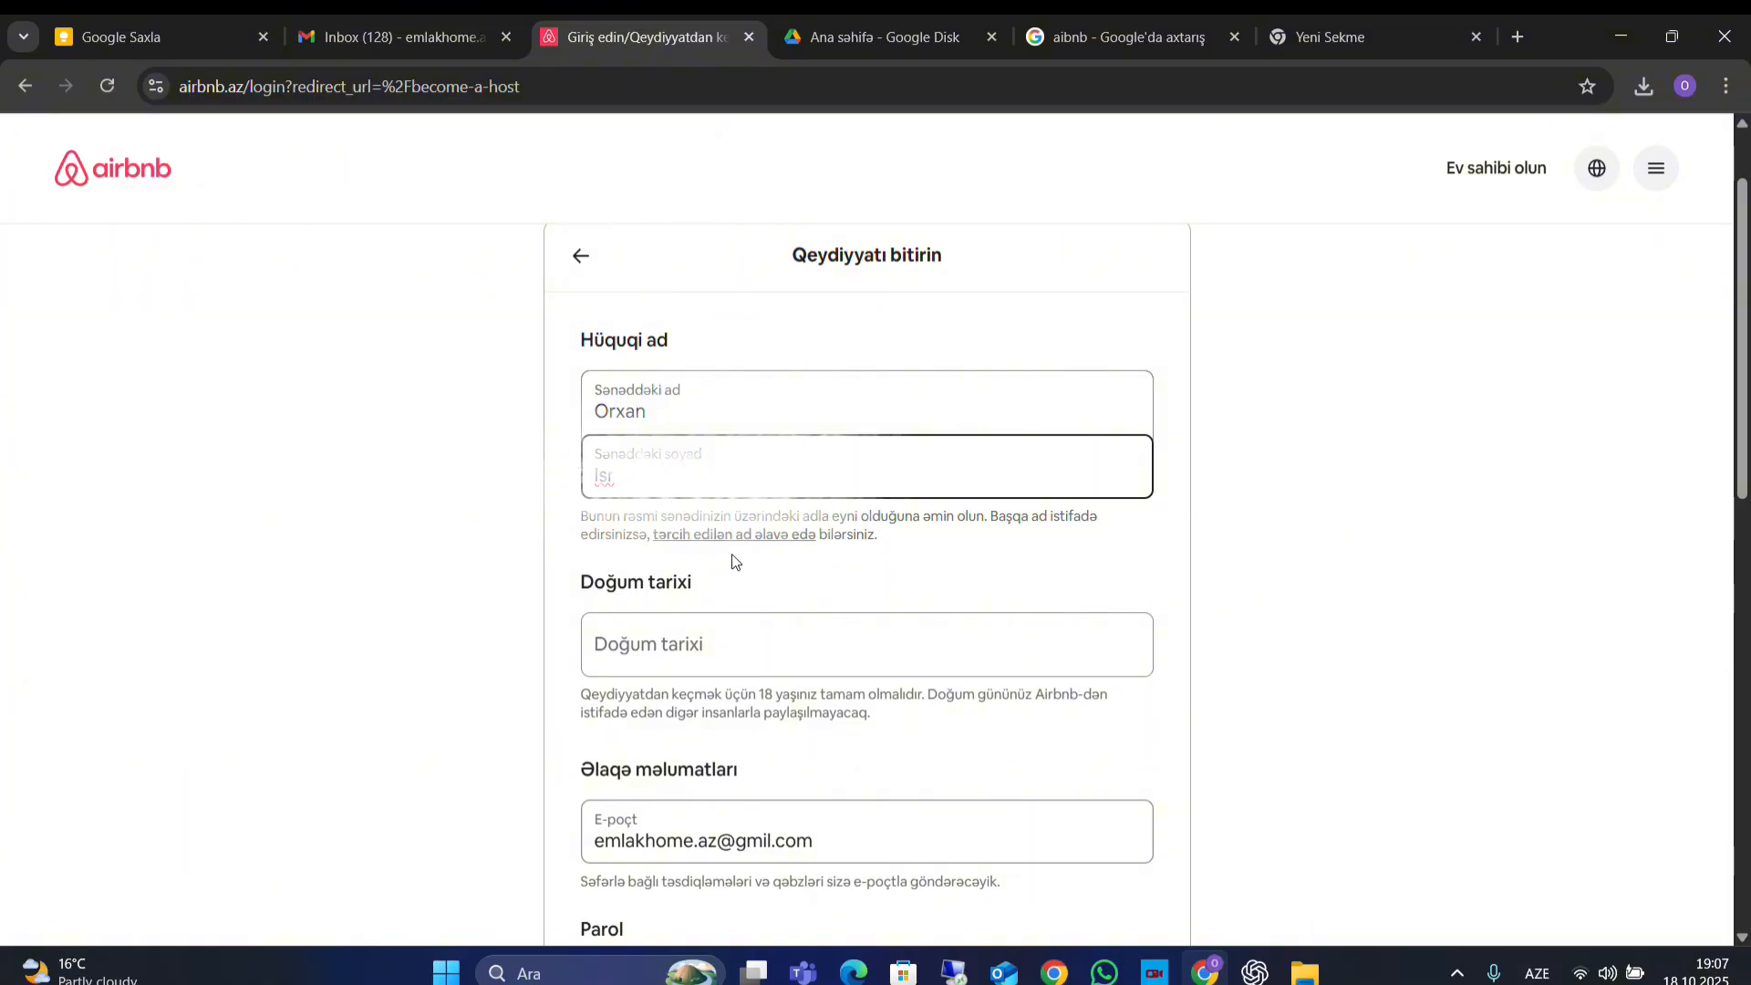
{"action": "left_click", "coordinate": [600, 636]}
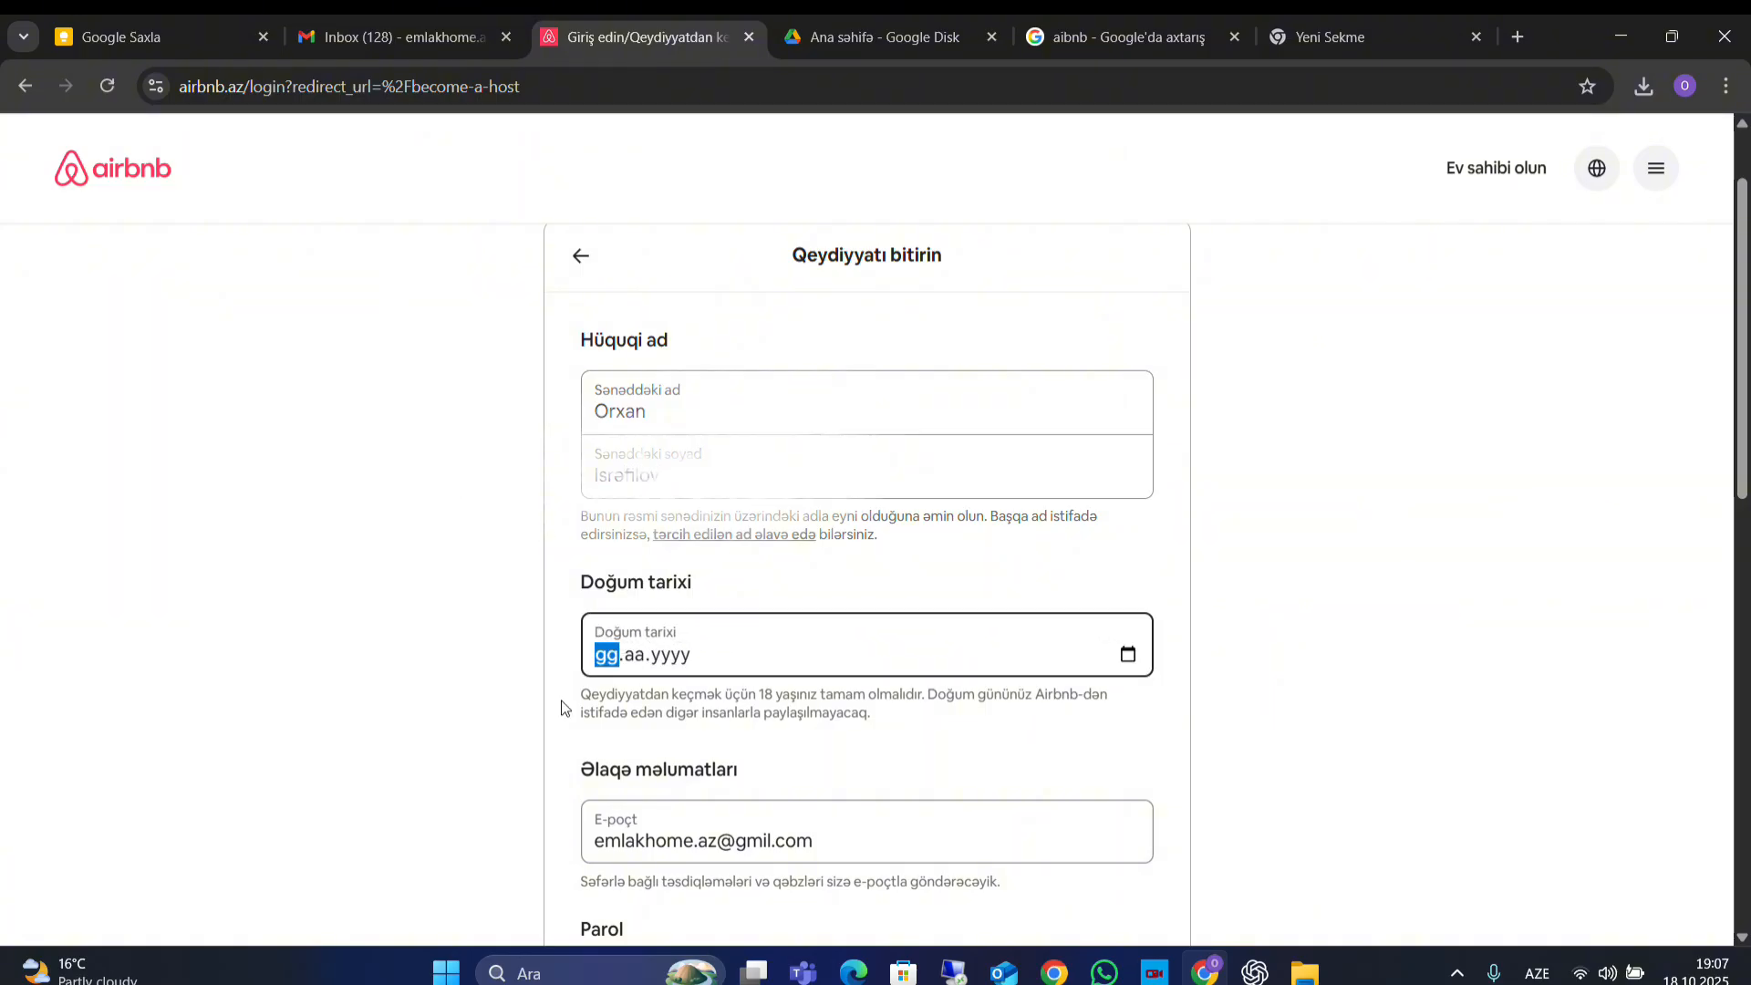
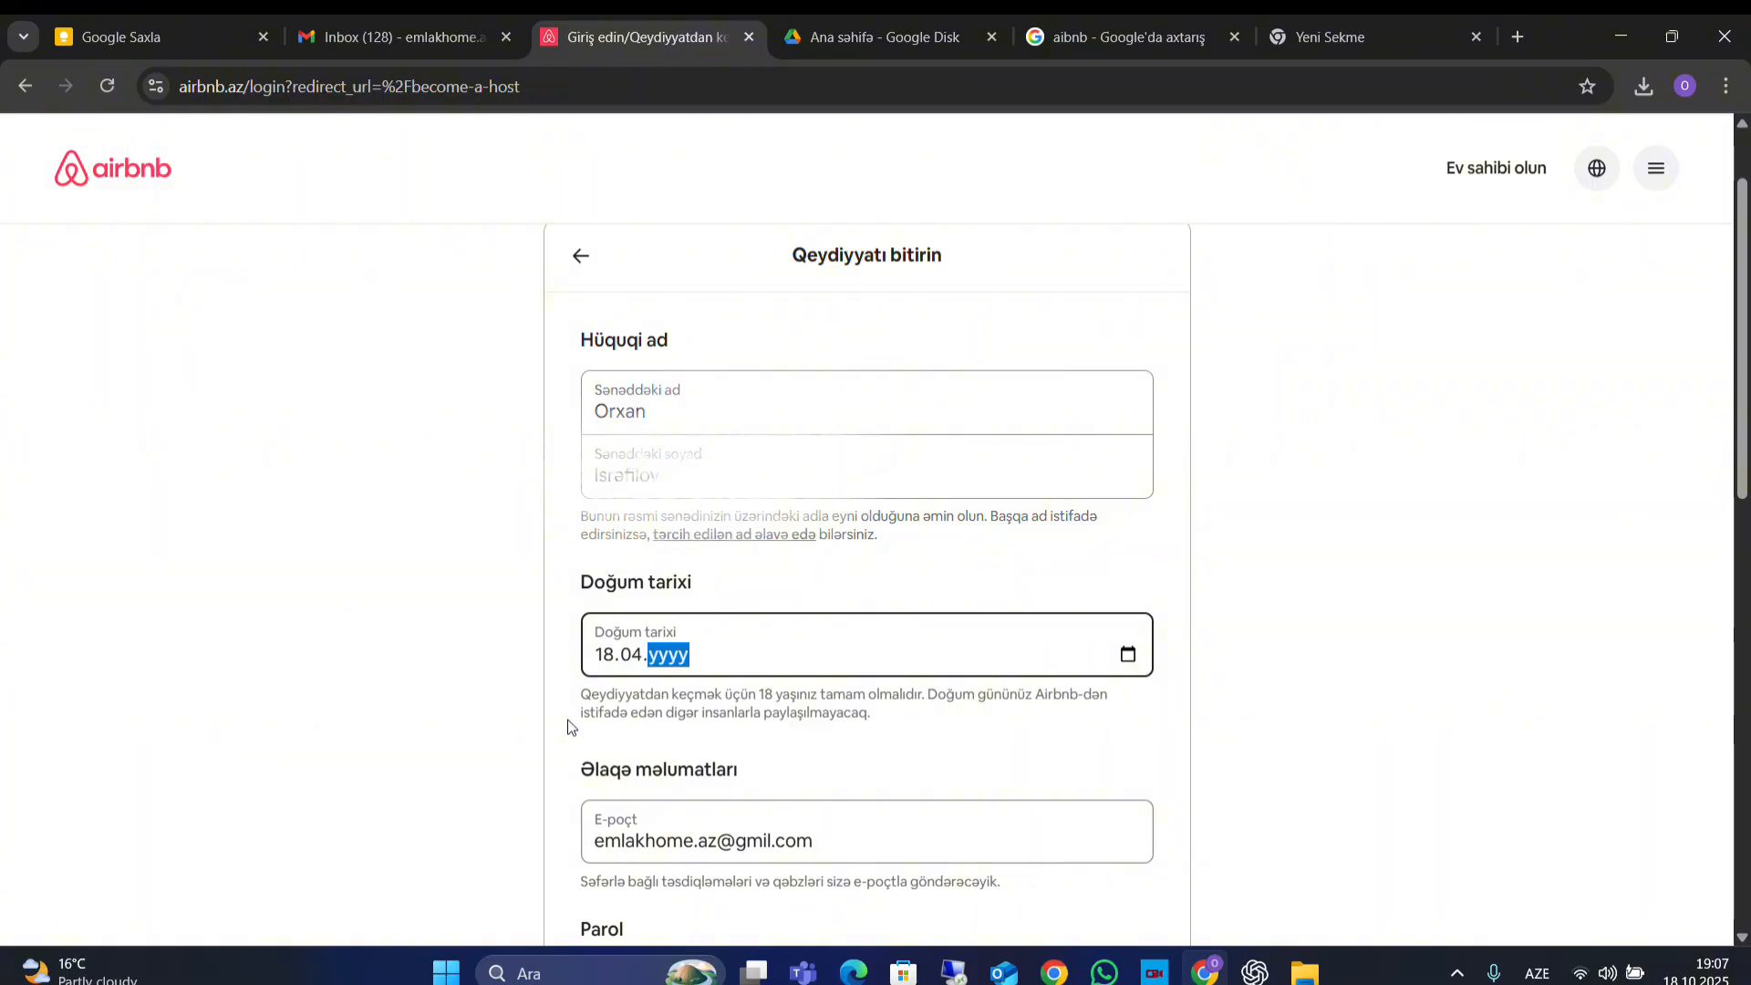
{"action": "left_click", "coordinate": [809, 791]}
{"action": "scroll", "coordinate": [773, 795], "scroll_direction": "down", "scroll_amount": 2}
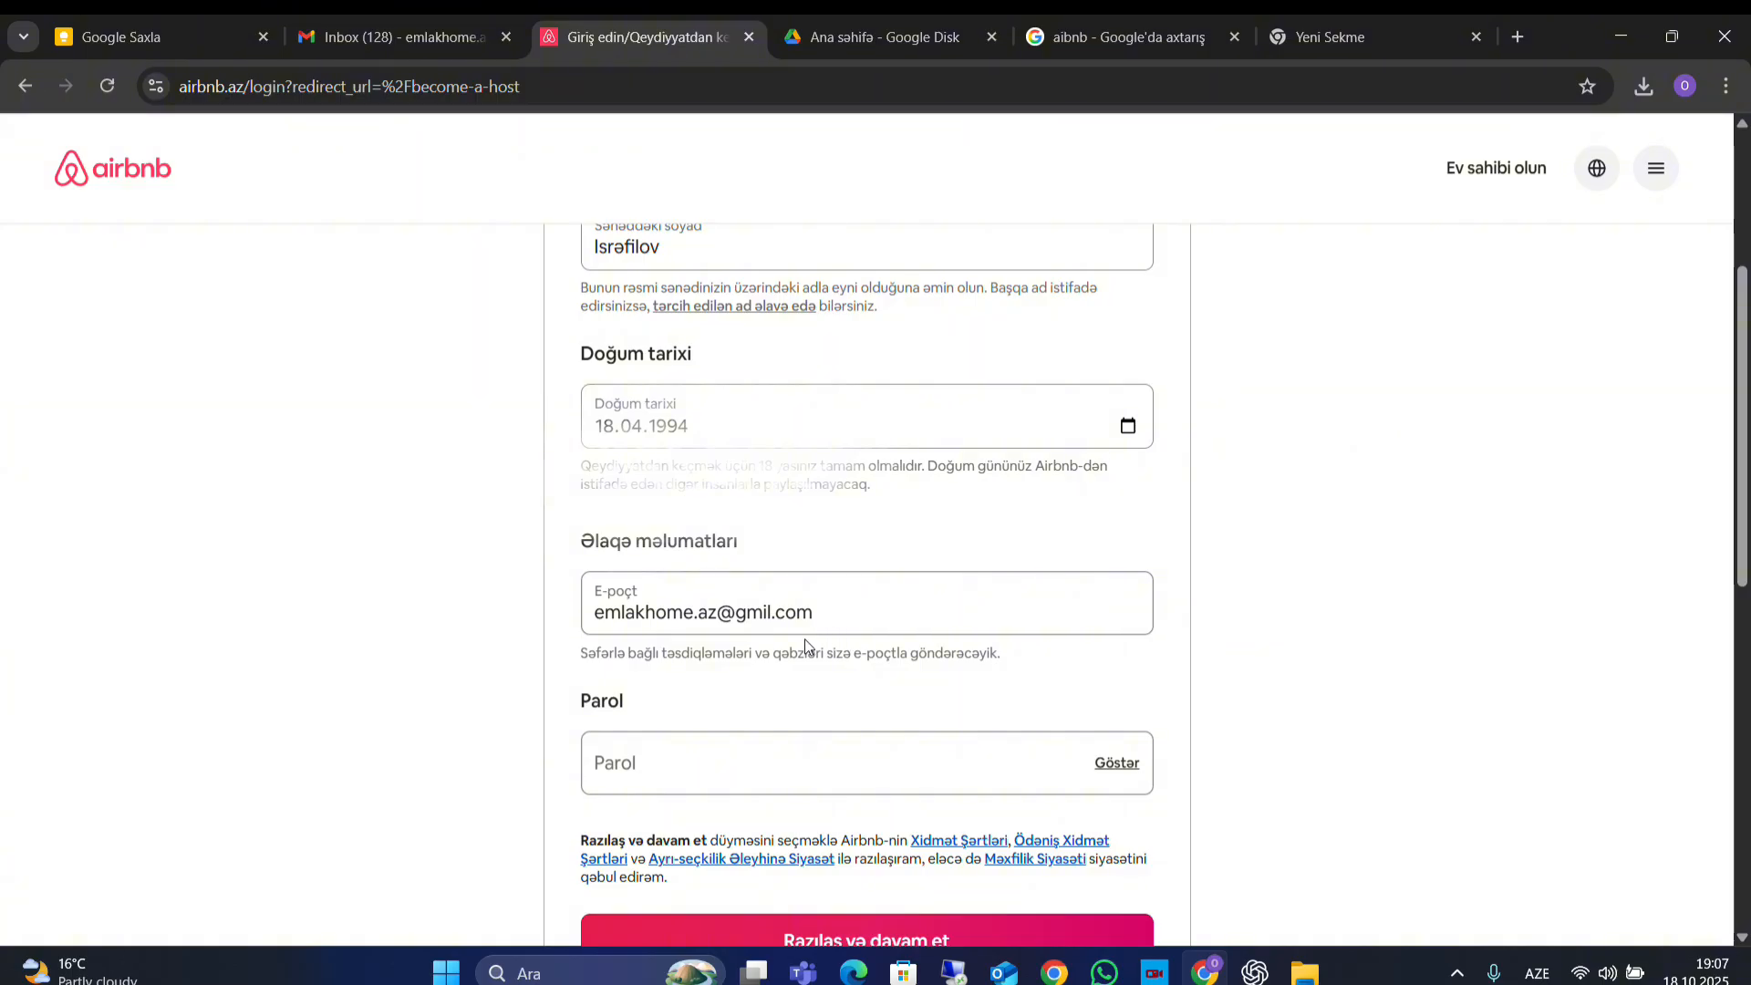
{"action": "scroll", "coordinate": [781, 673], "scroll_direction": "down", "scroll_amount": 1}
{"action": "left_click", "coordinate": [706, 657]}
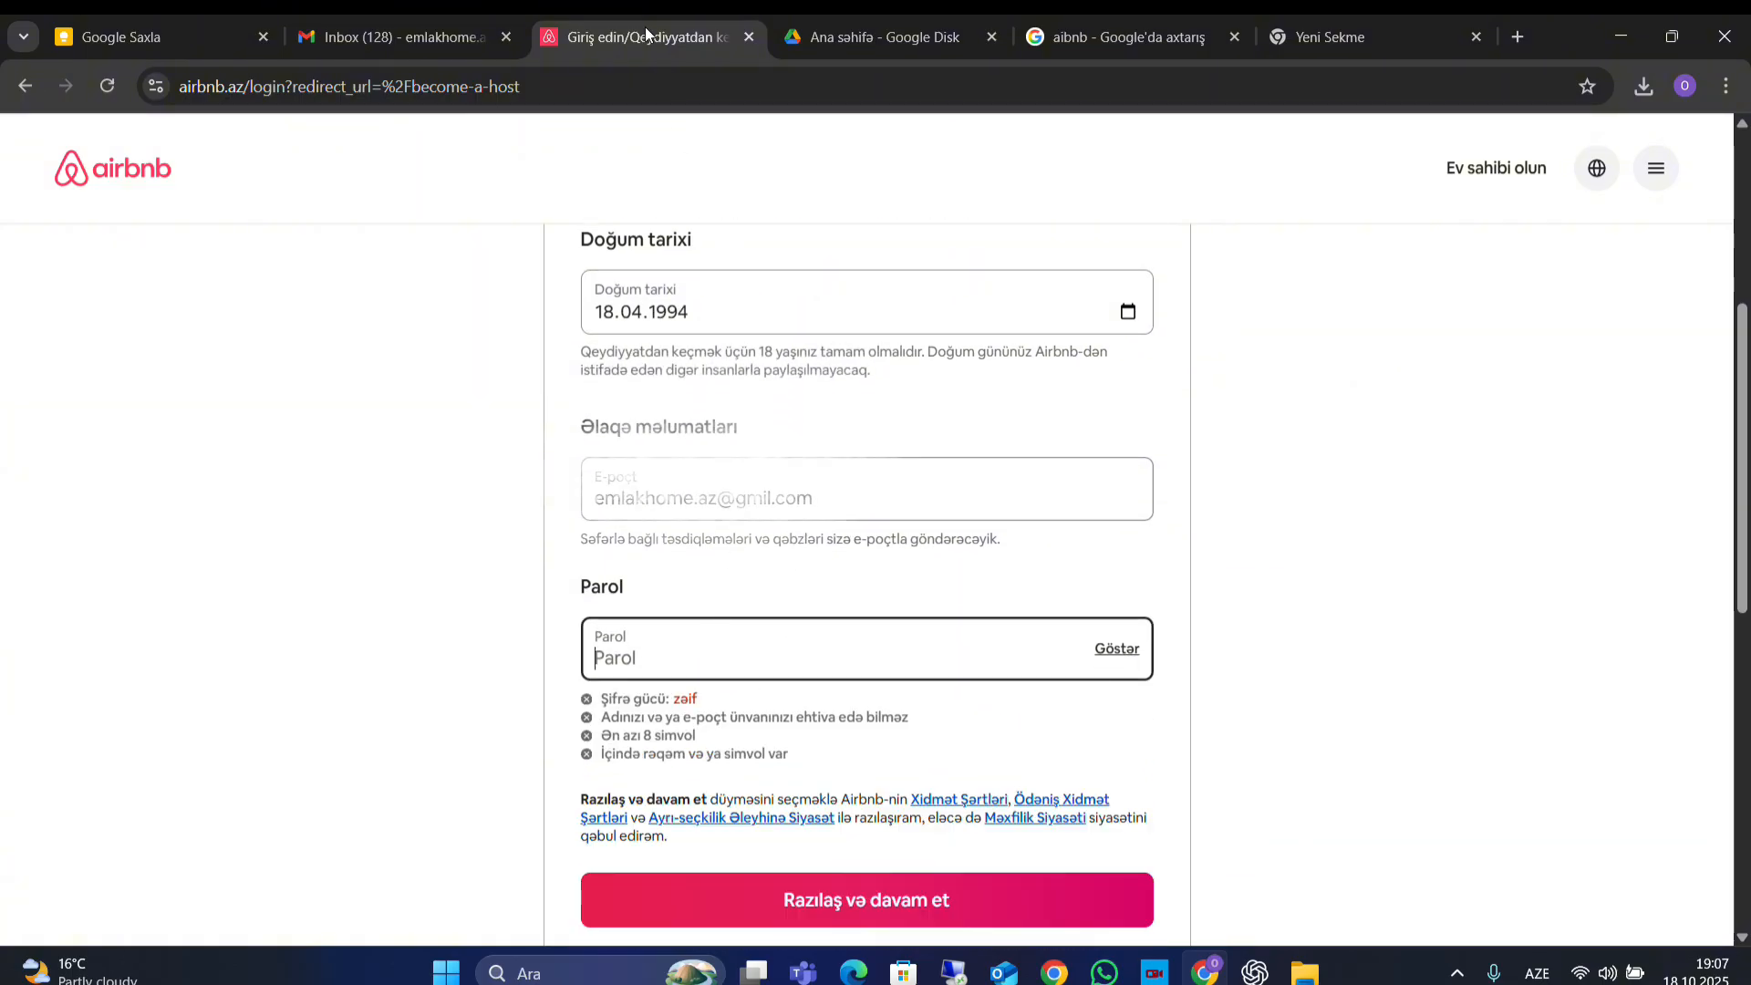
Paste the password saved in the Keep note into Parol, reveal it and edit its ending
{"action": "left_click", "coordinate": [171, 33]}
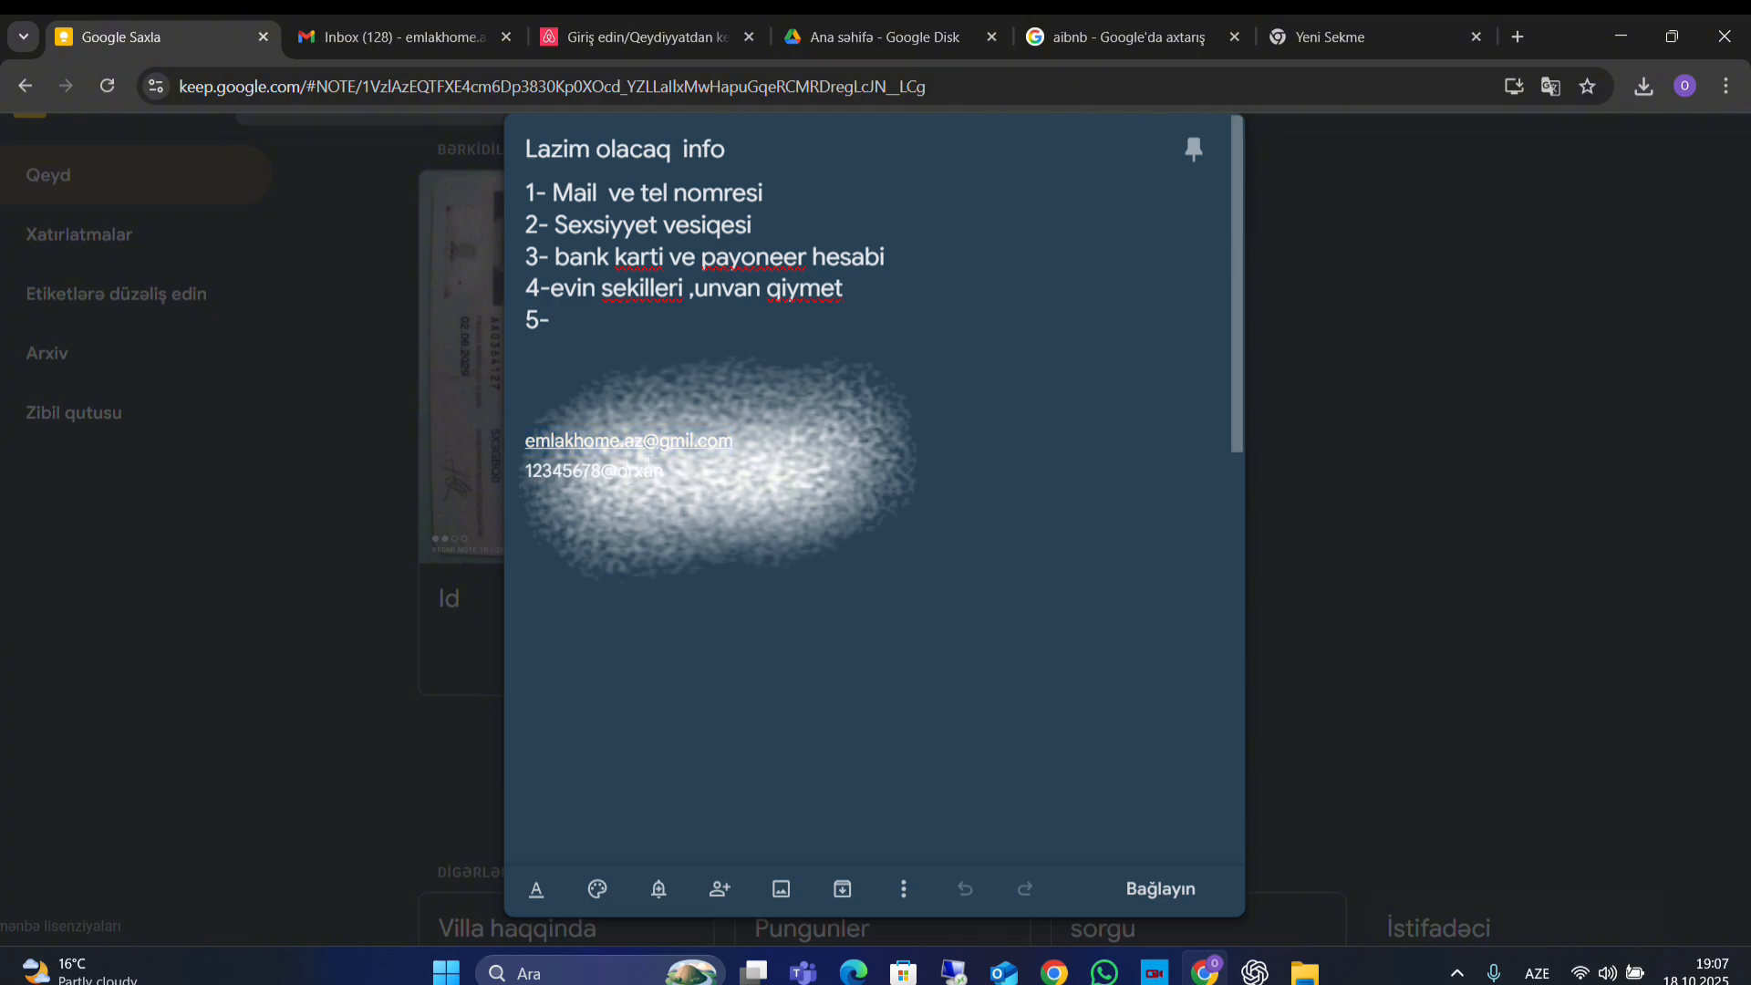
{"action": "key", "text": "BackSpace"}
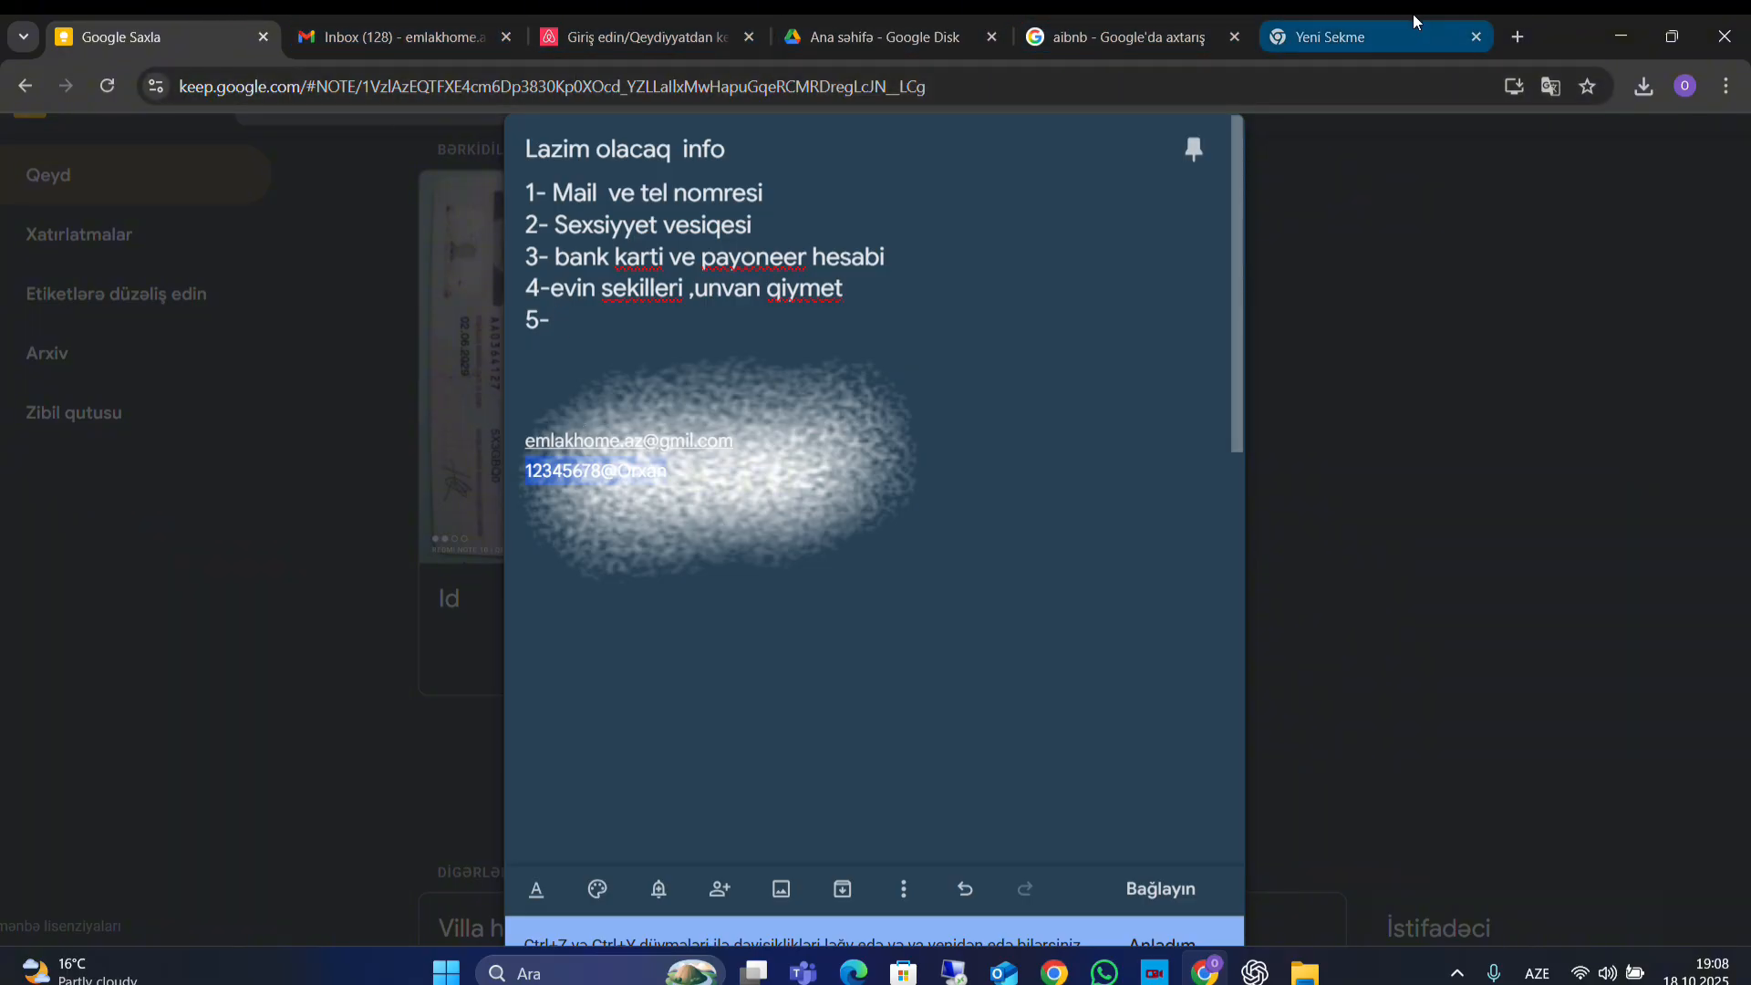
{"action": "left_click", "coordinate": [664, 35]}
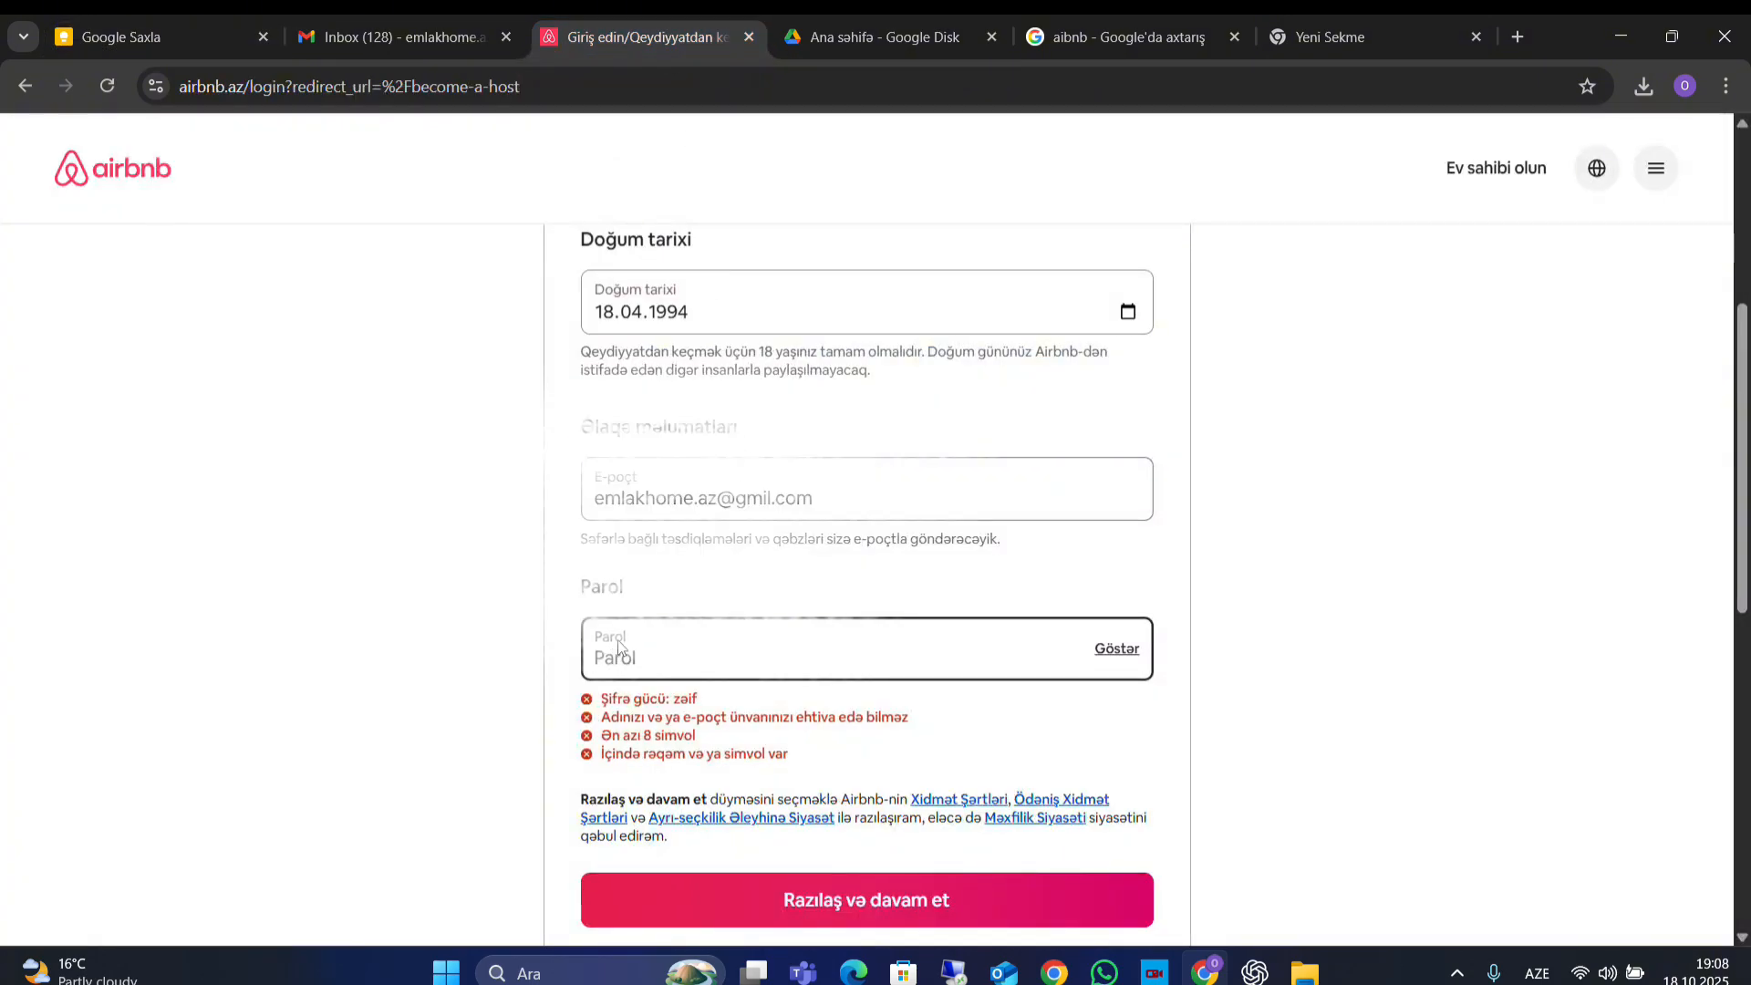
{"action": "key", "text": "ctrl+v"}
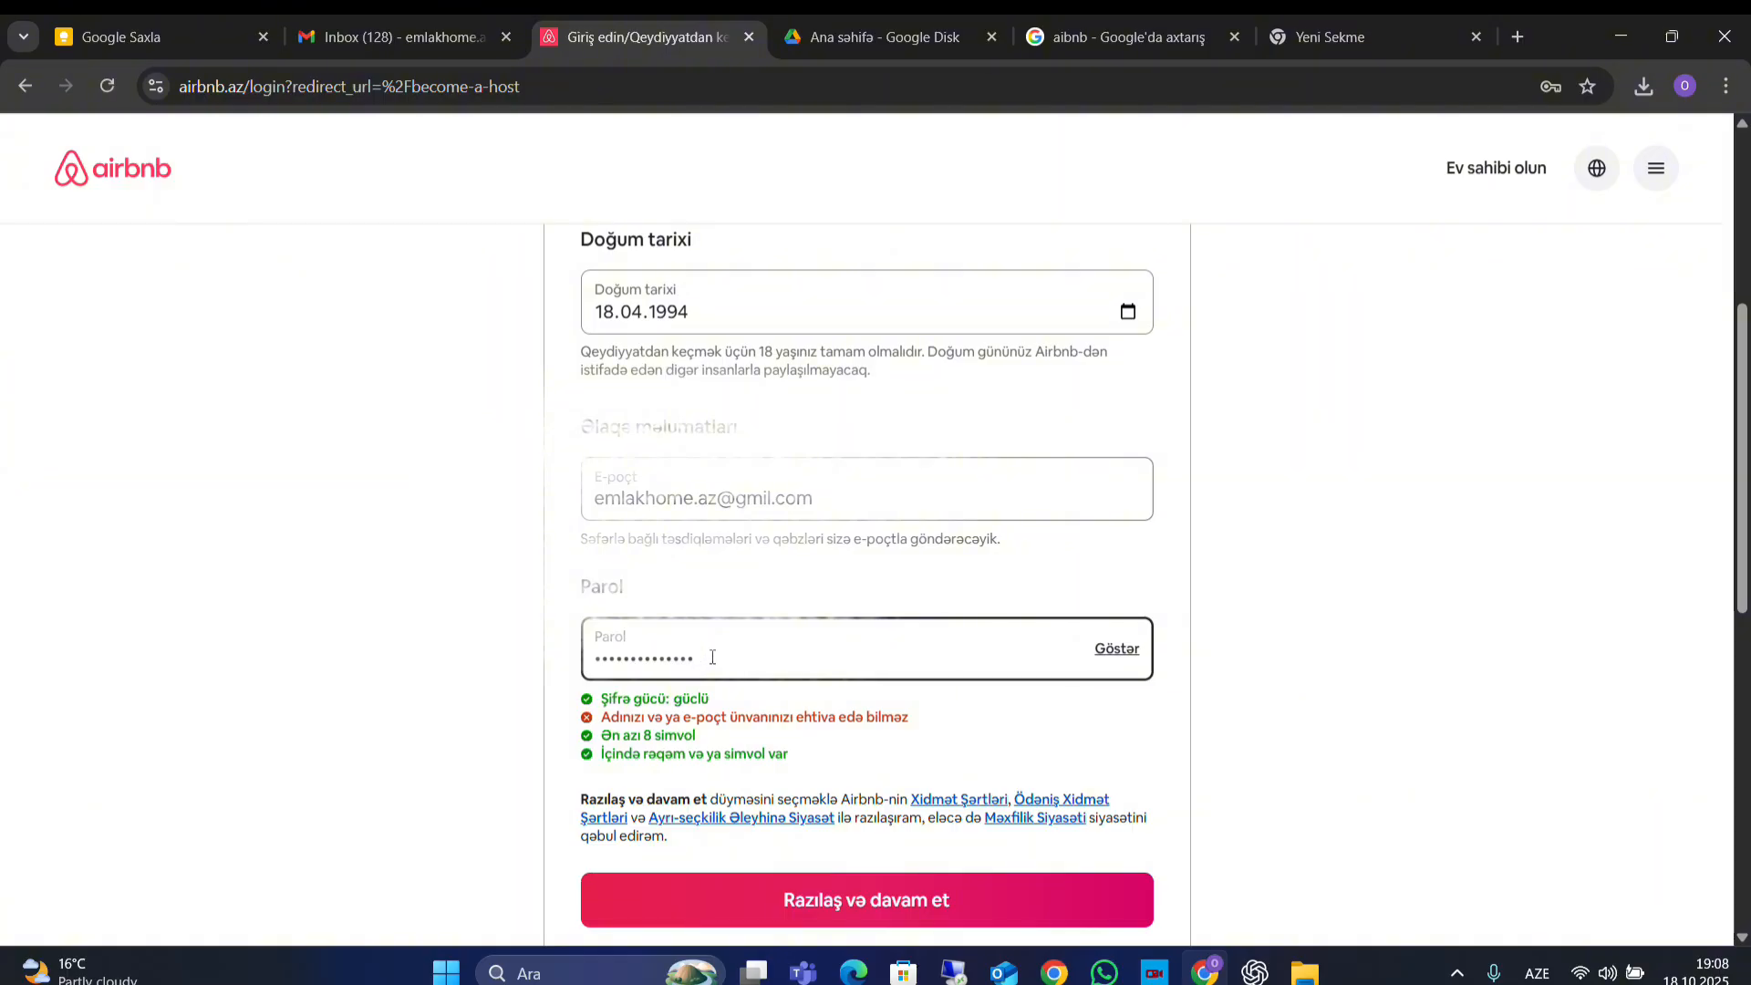
{"action": "left_click", "coordinate": [1097, 656]}
{"action": "key", "text": "BackSpace"}
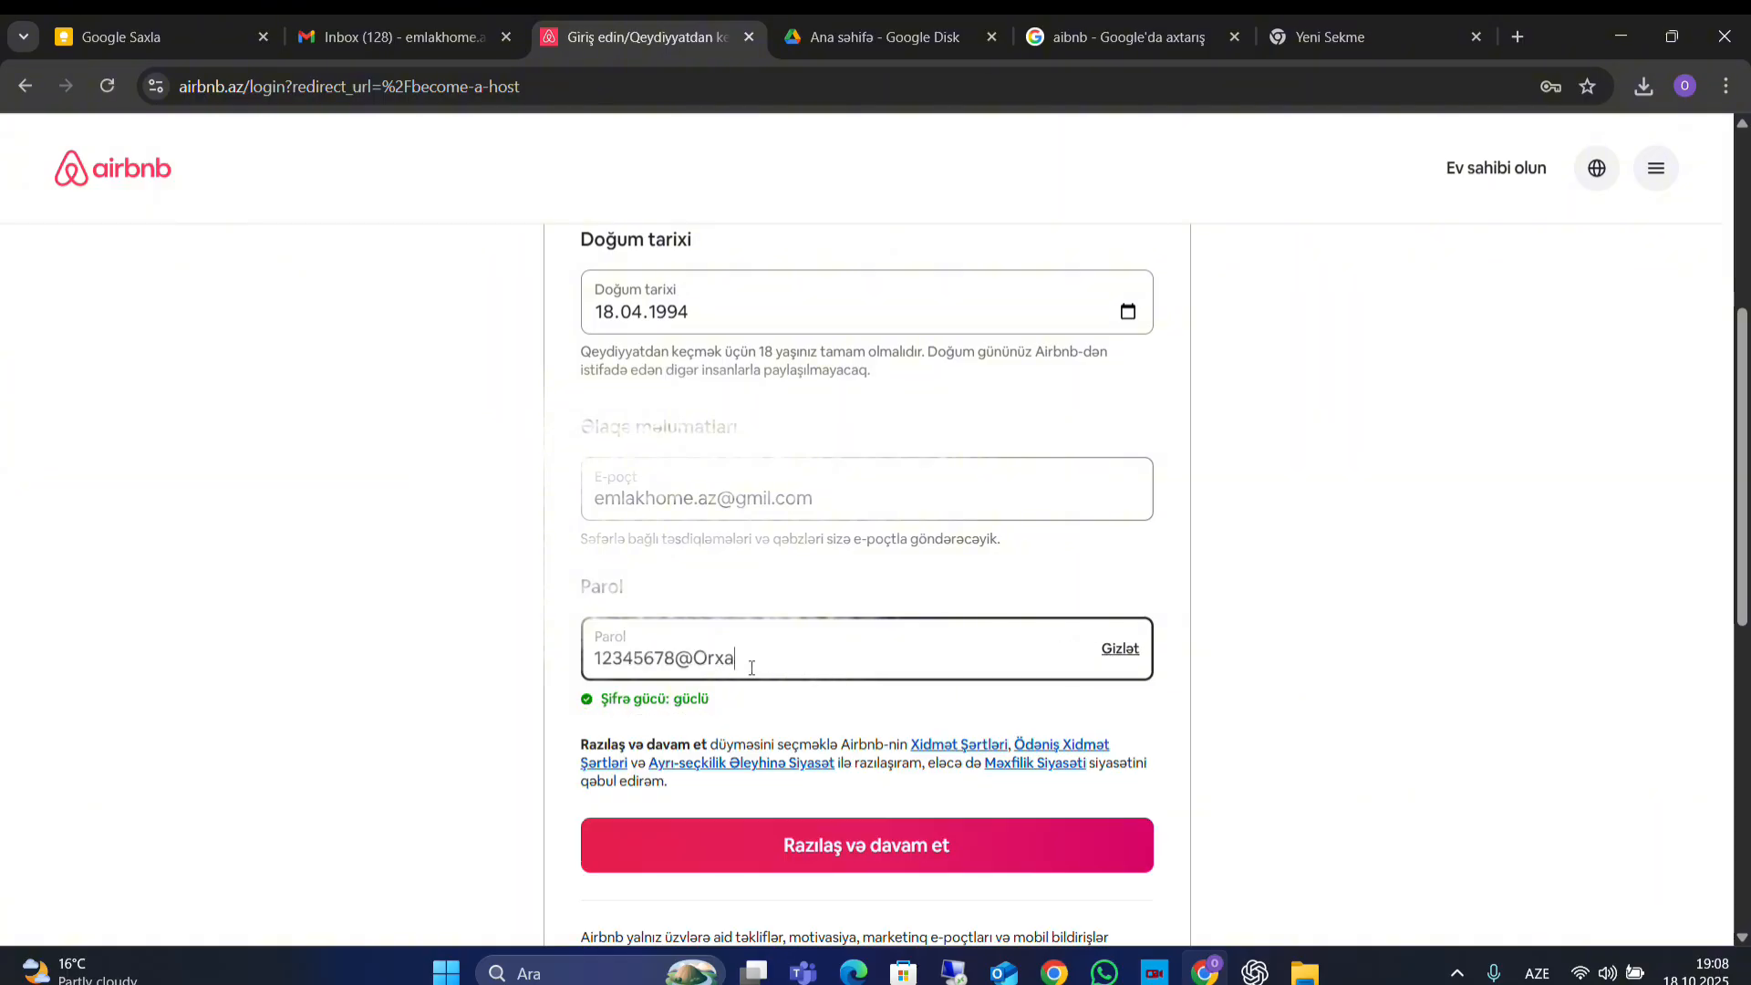
{"action": "key", "text": "BackSpace"}
{"action": "type", "text": "xu"}
Opt out of marketing messages and submit with Razılaş və davam et
{"action": "scroll", "coordinate": [880, 679], "scroll_direction": "down", "scroll_amount": 1}
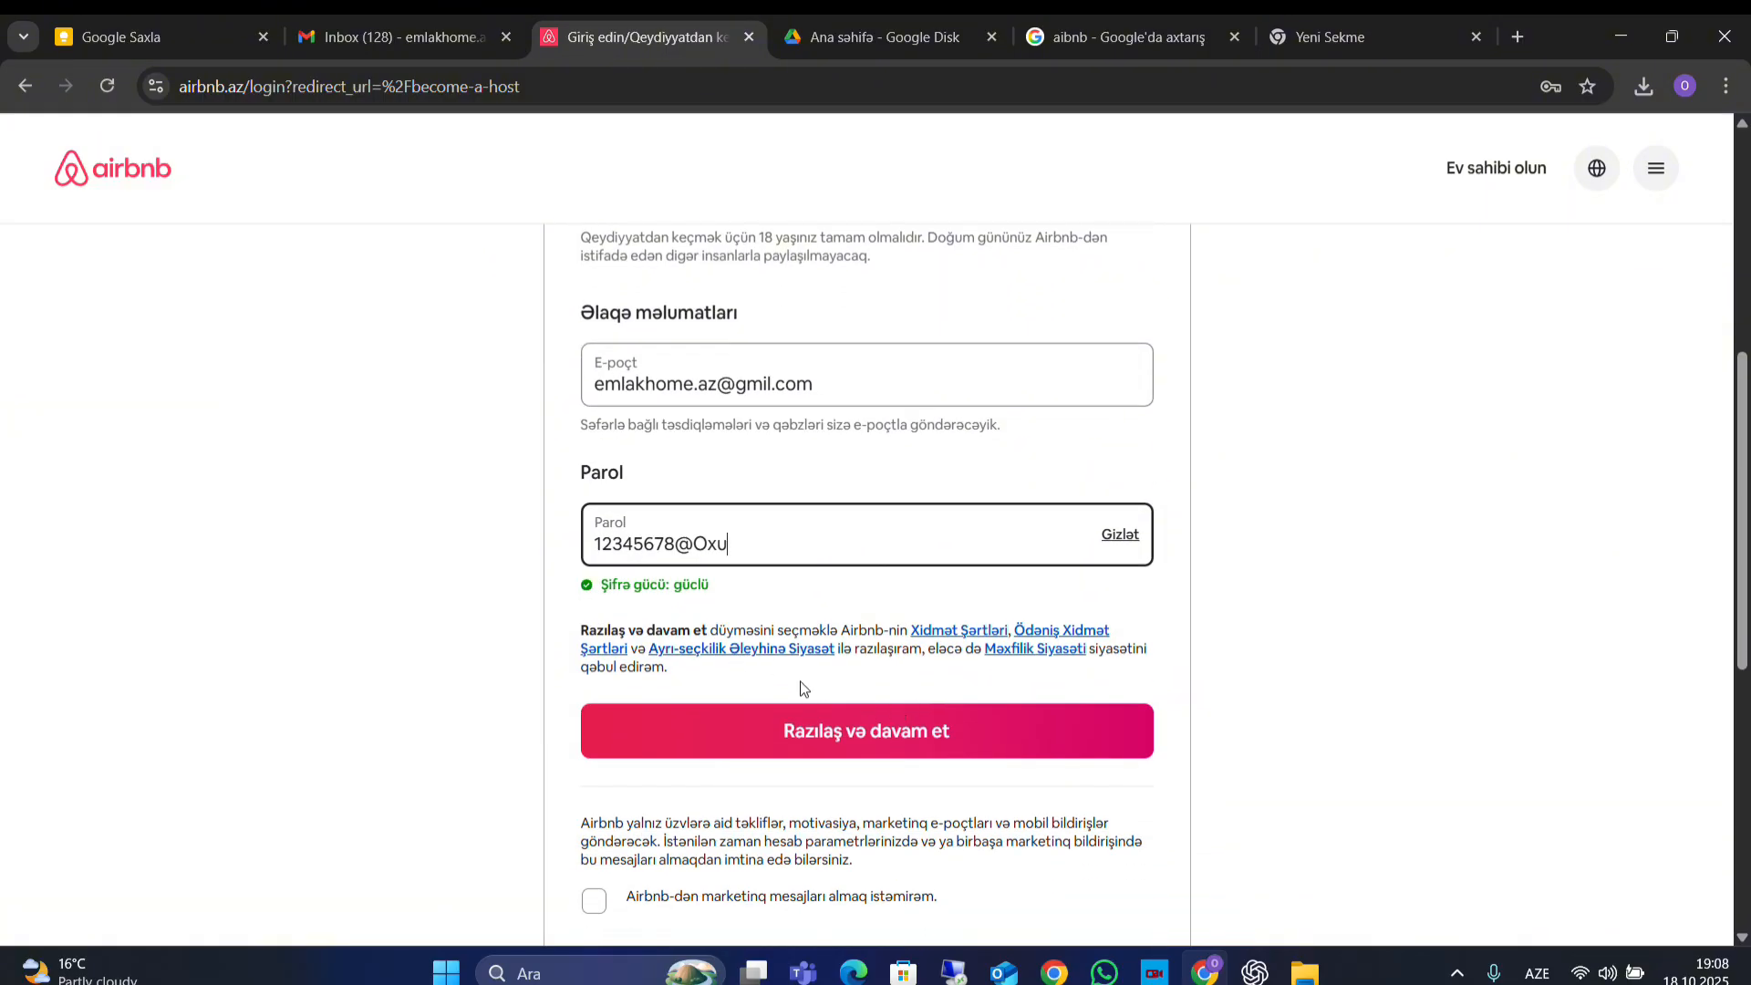
{"action": "scroll", "coordinate": [702, 693], "scroll_direction": "down", "scroll_amount": 2}
{"action": "left_click", "coordinate": [594, 674]}
{"action": "left_click", "coordinate": [903, 511]}
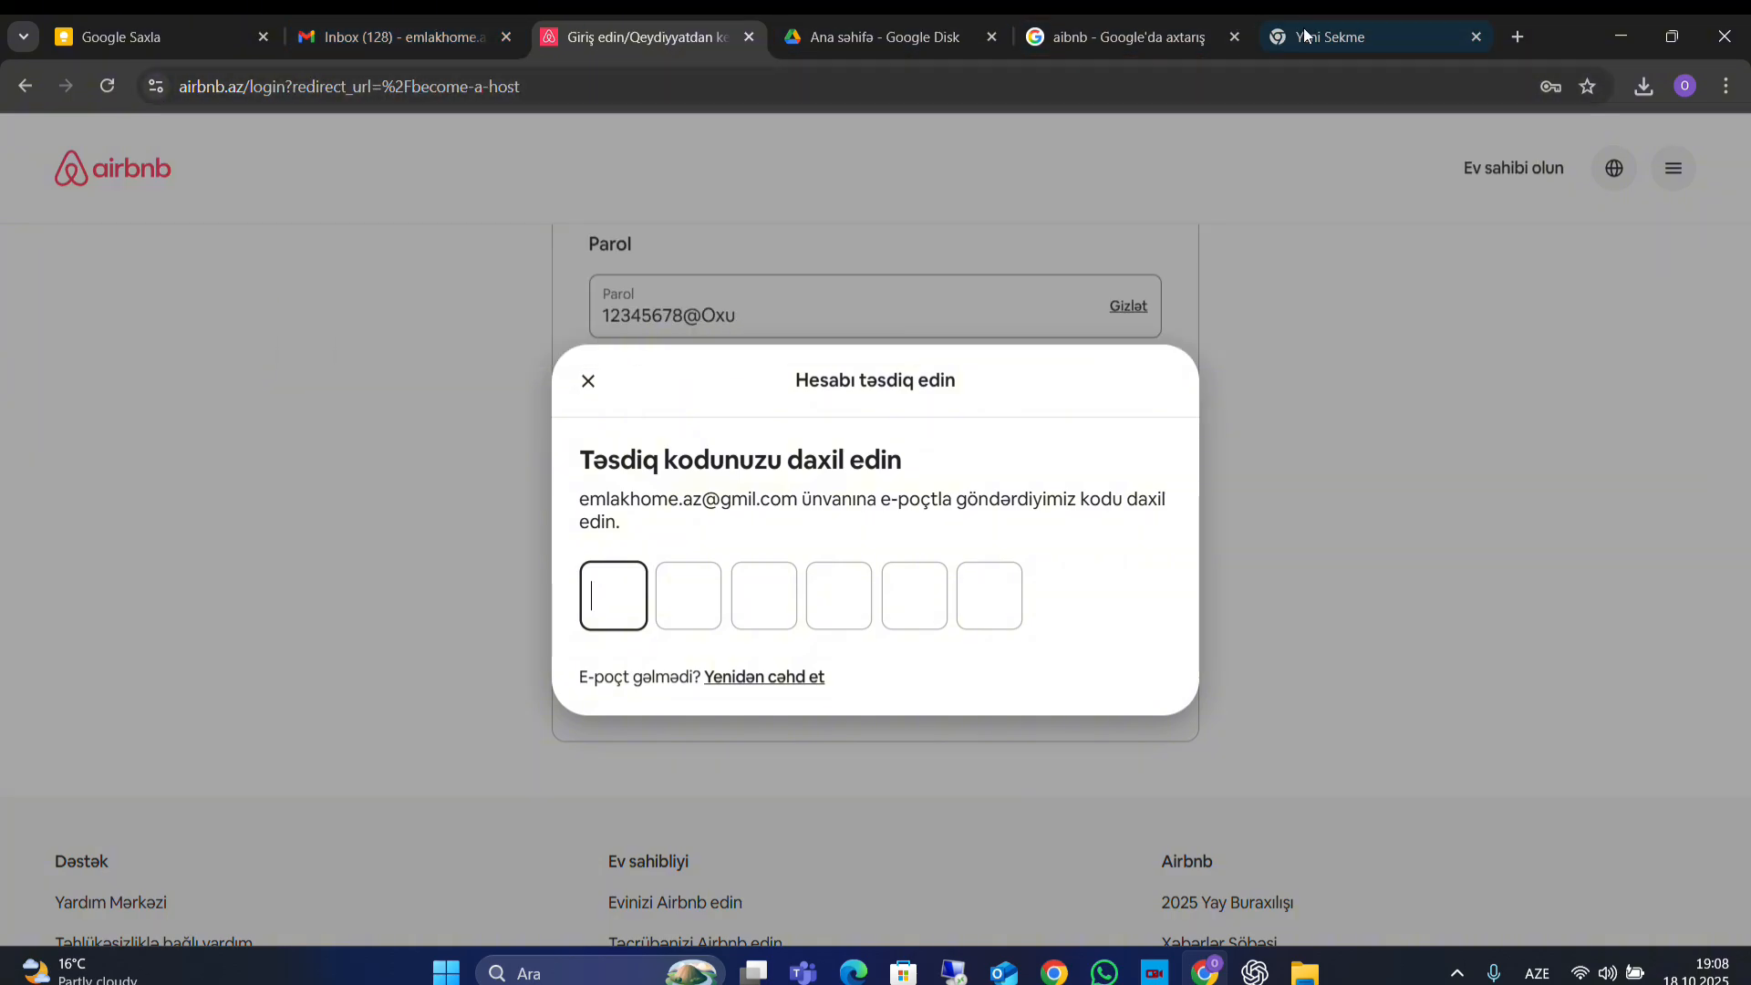
Open Gmail in a new tab and check the Spam folder for the code e-mail
{"action": "left_click", "coordinate": [1381, 33]}
{"action": "left_click", "coordinate": [1676, 155]}
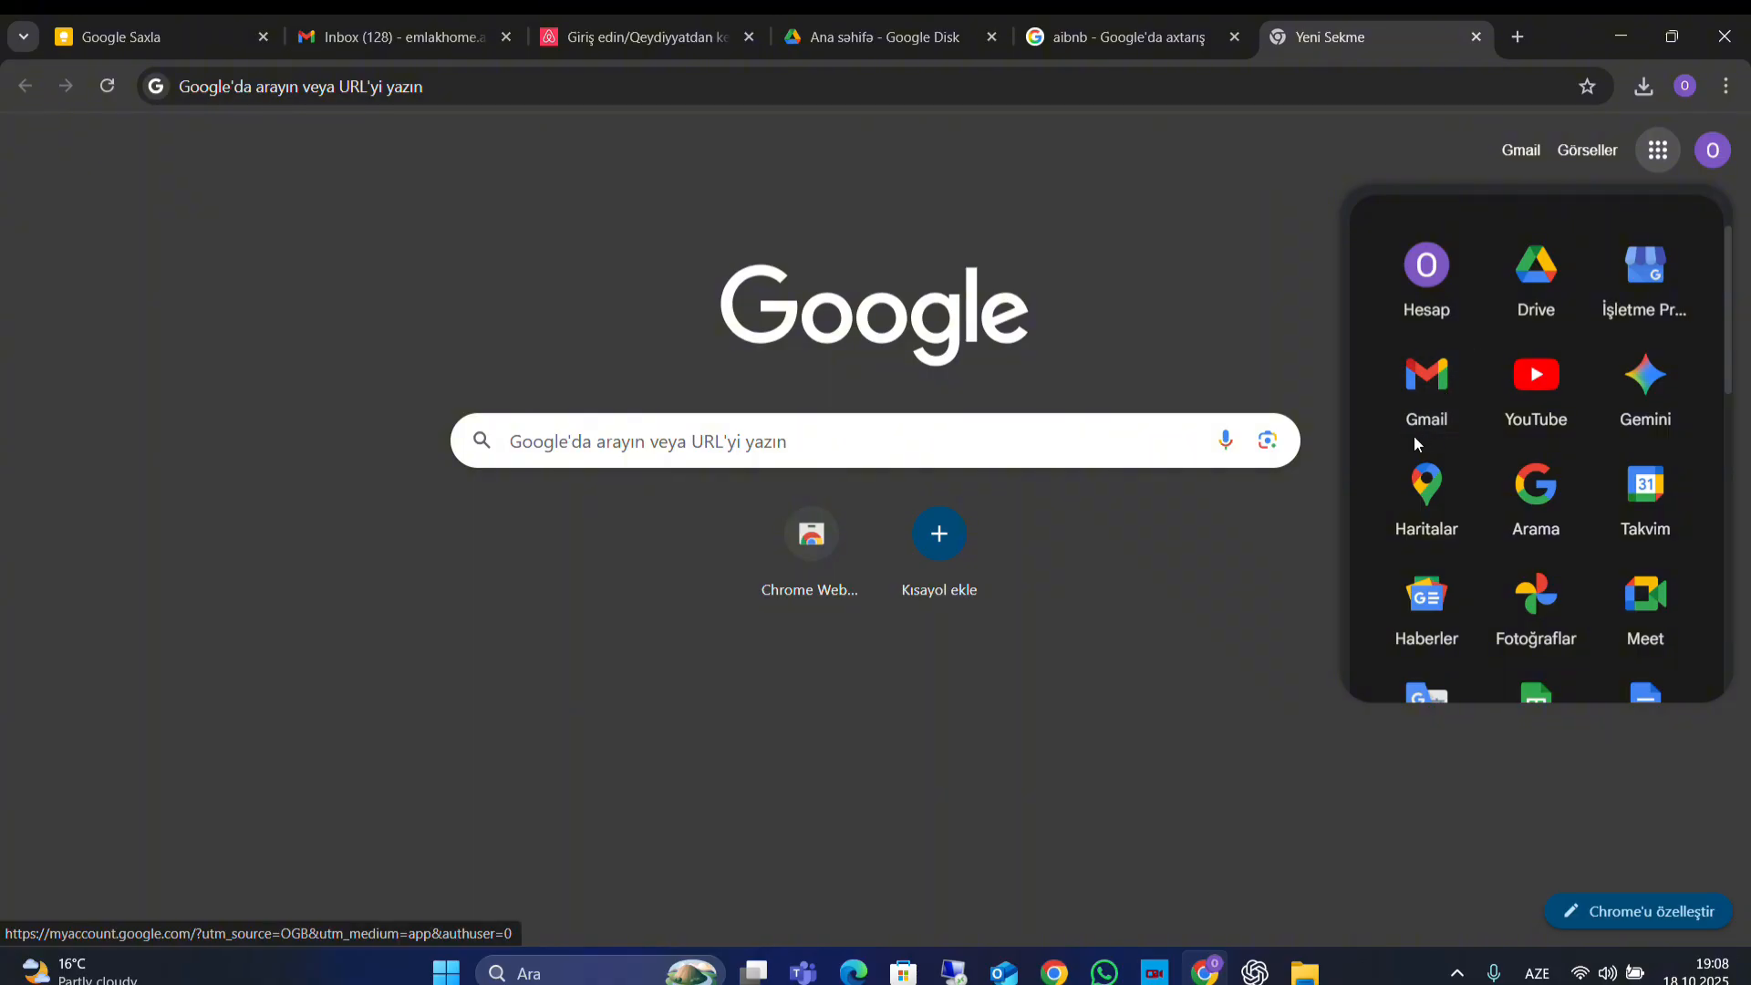
{"action": "left_click", "coordinate": [1444, 402]}
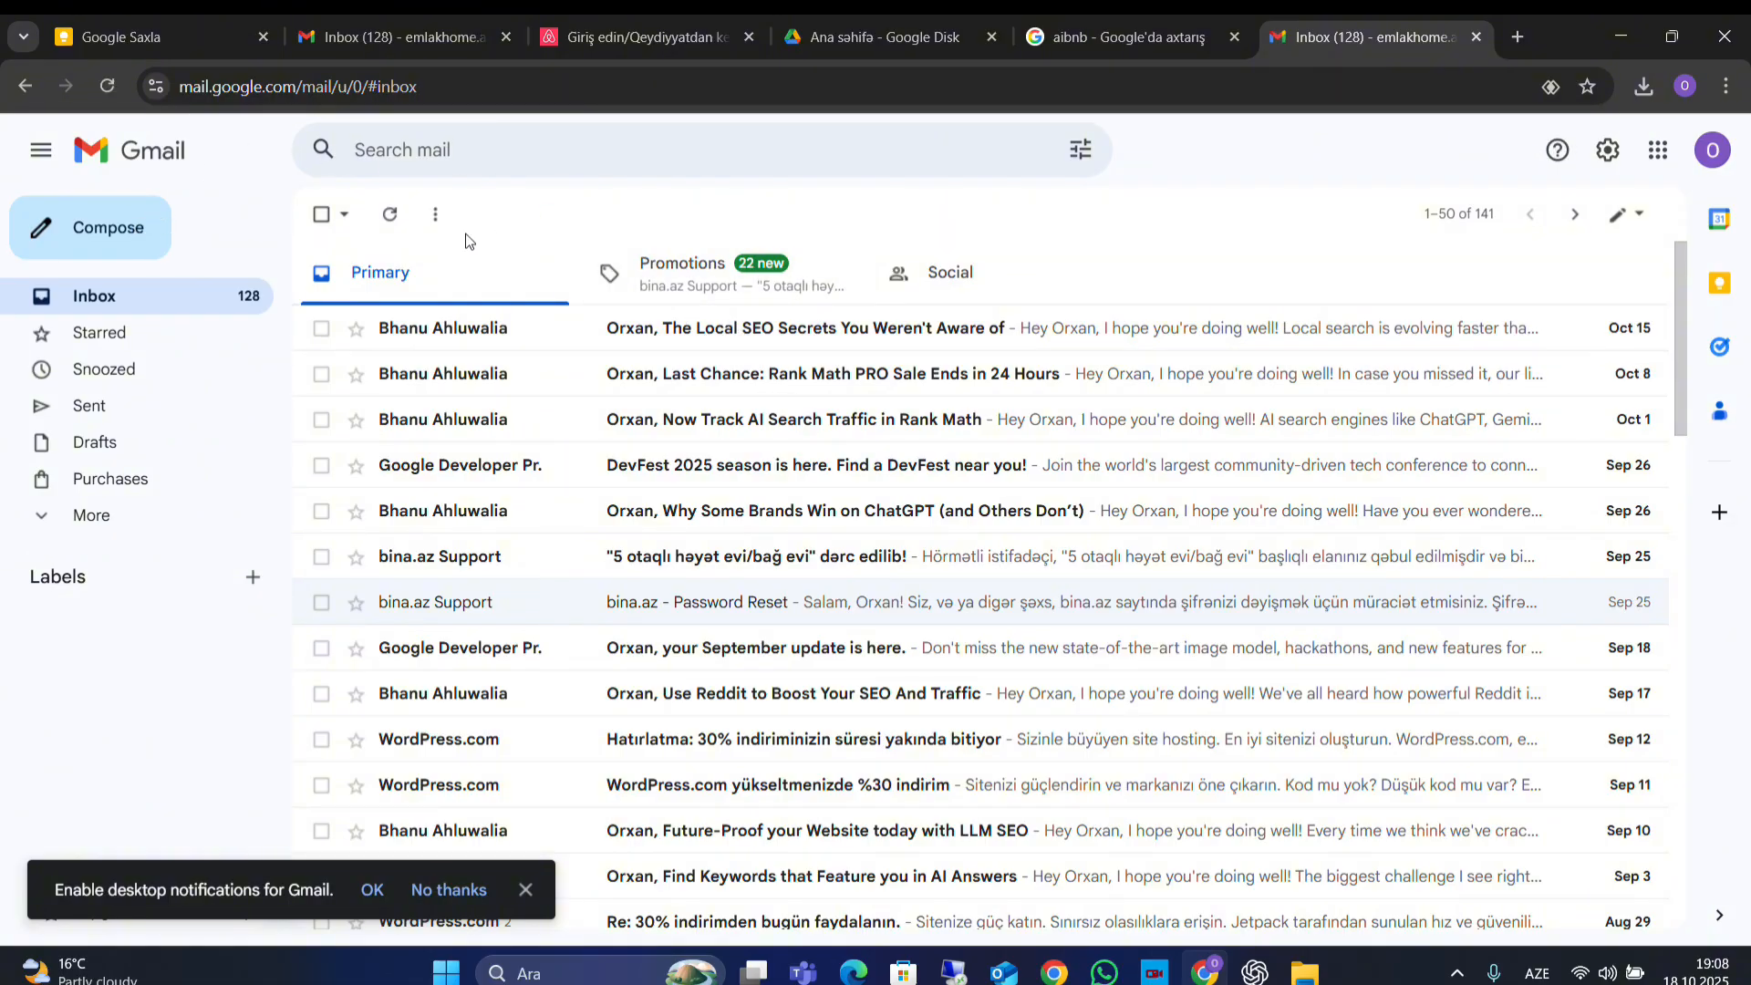
{"action": "left_click", "coordinate": [387, 219]}
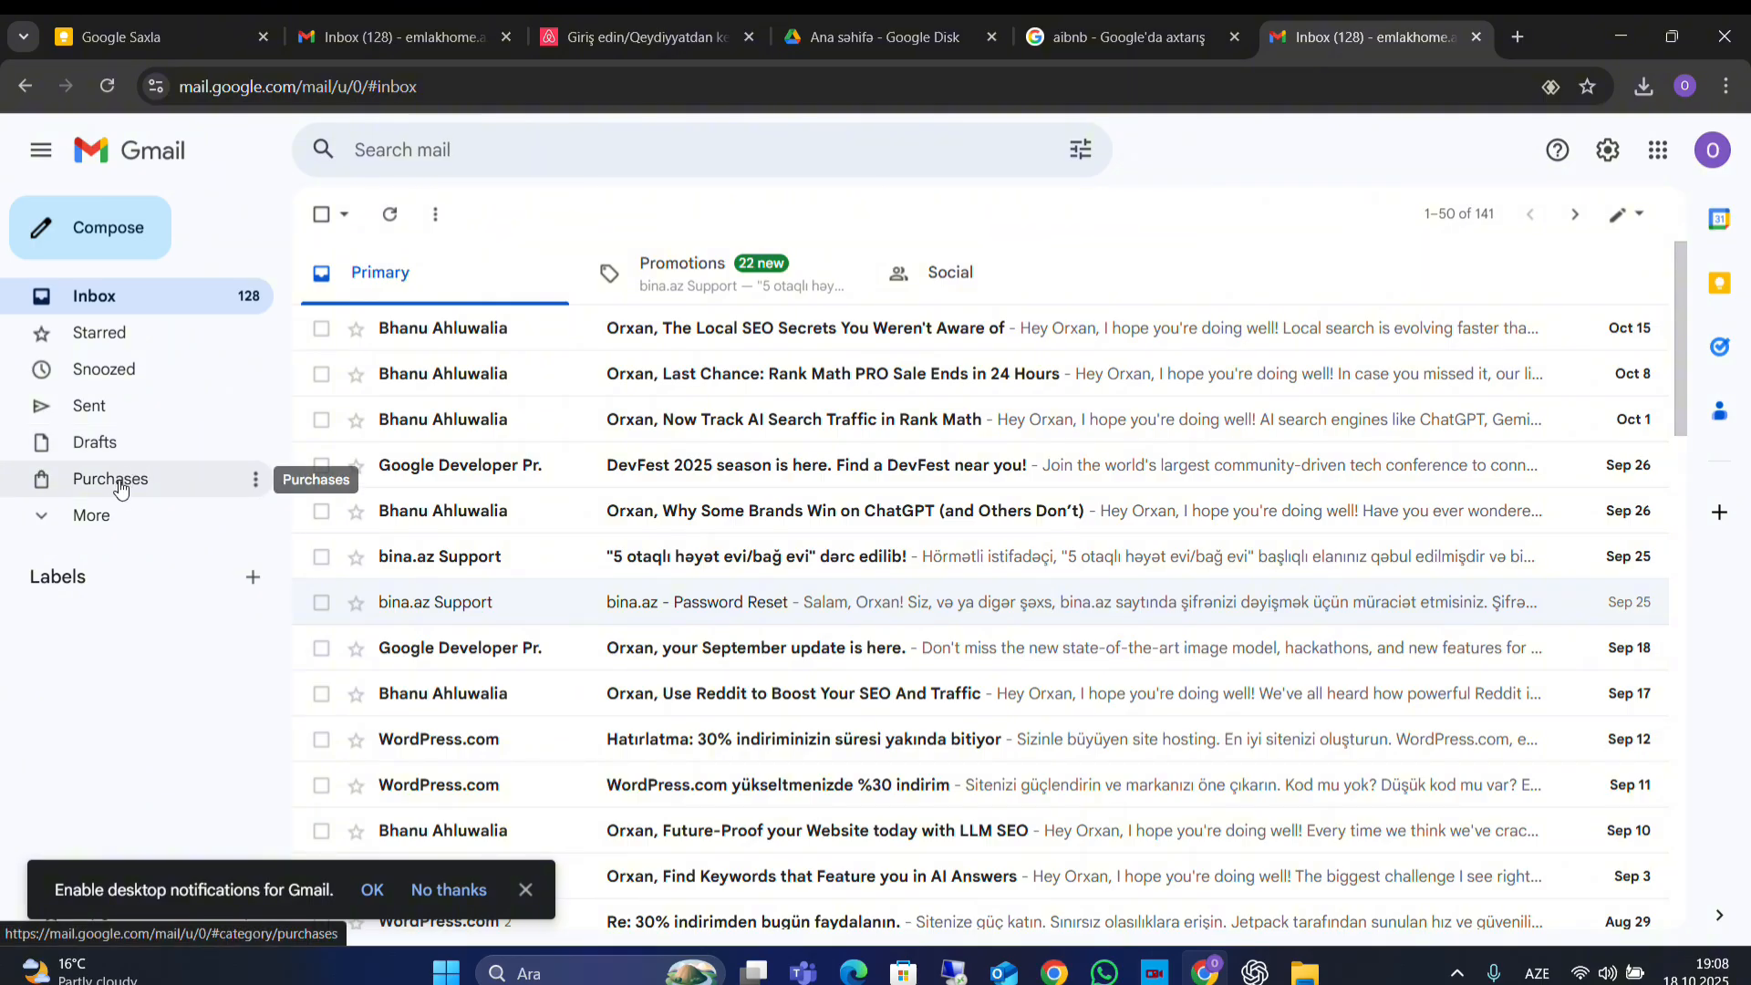
{"action": "left_click", "coordinate": [89, 522]}
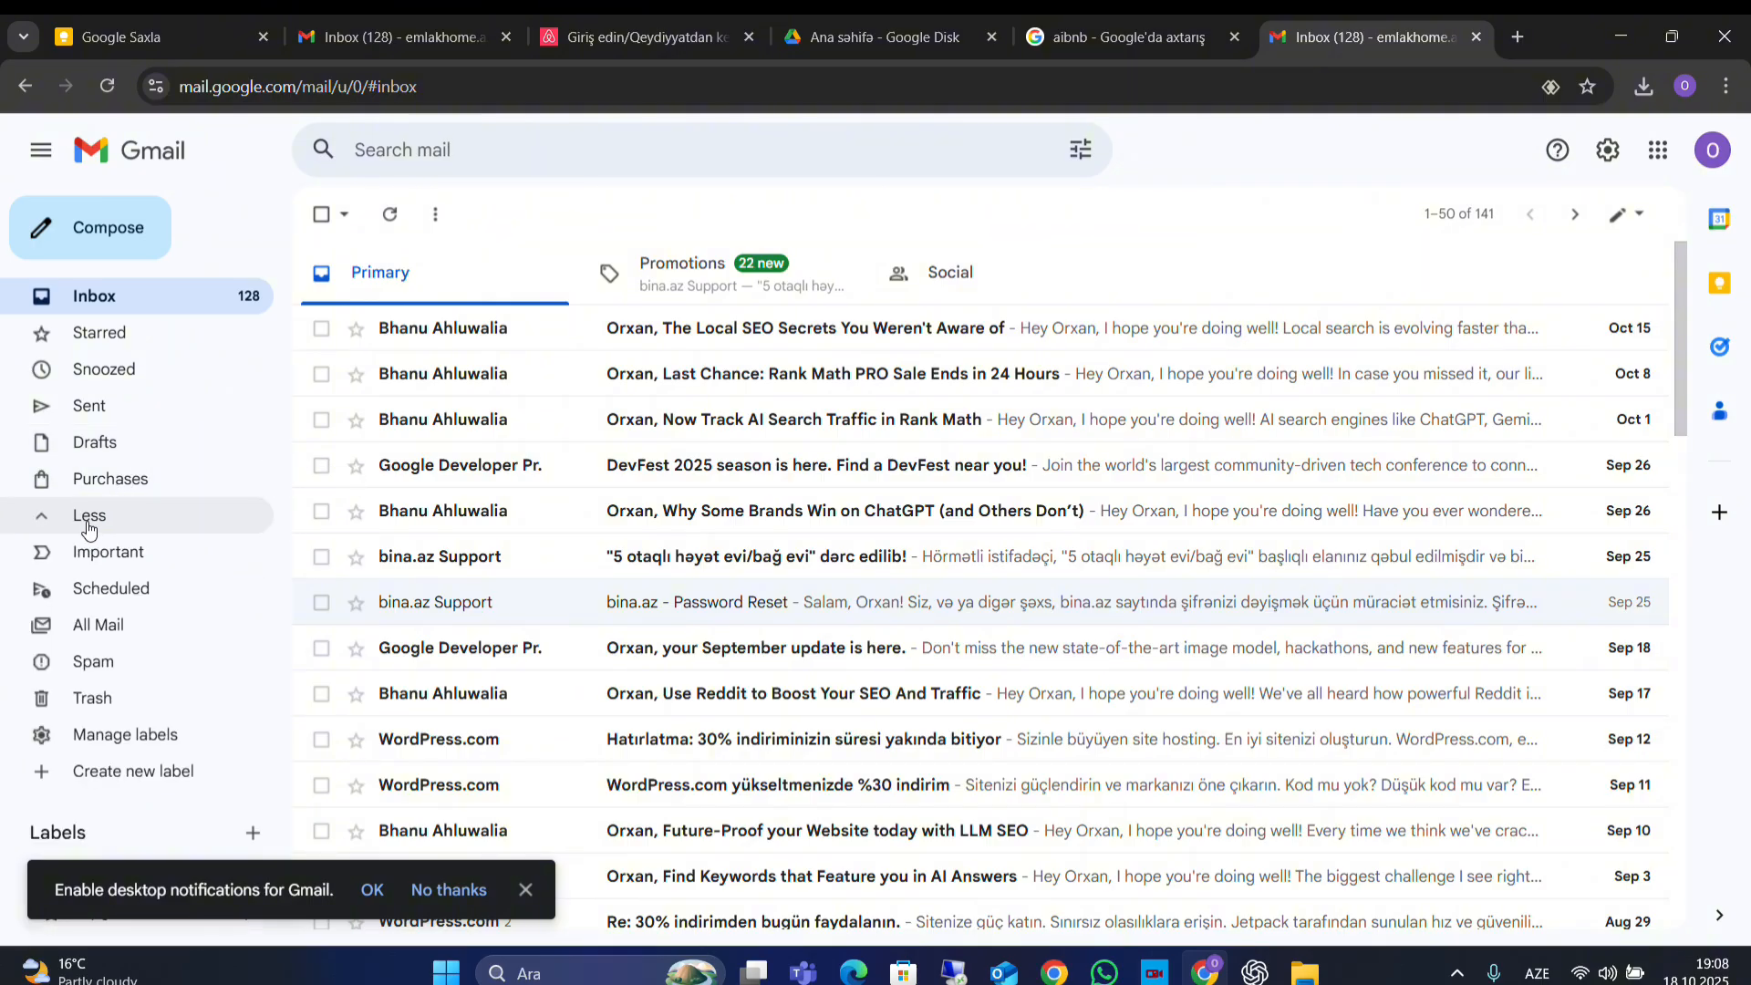
{"action": "left_click", "coordinate": [91, 663]}
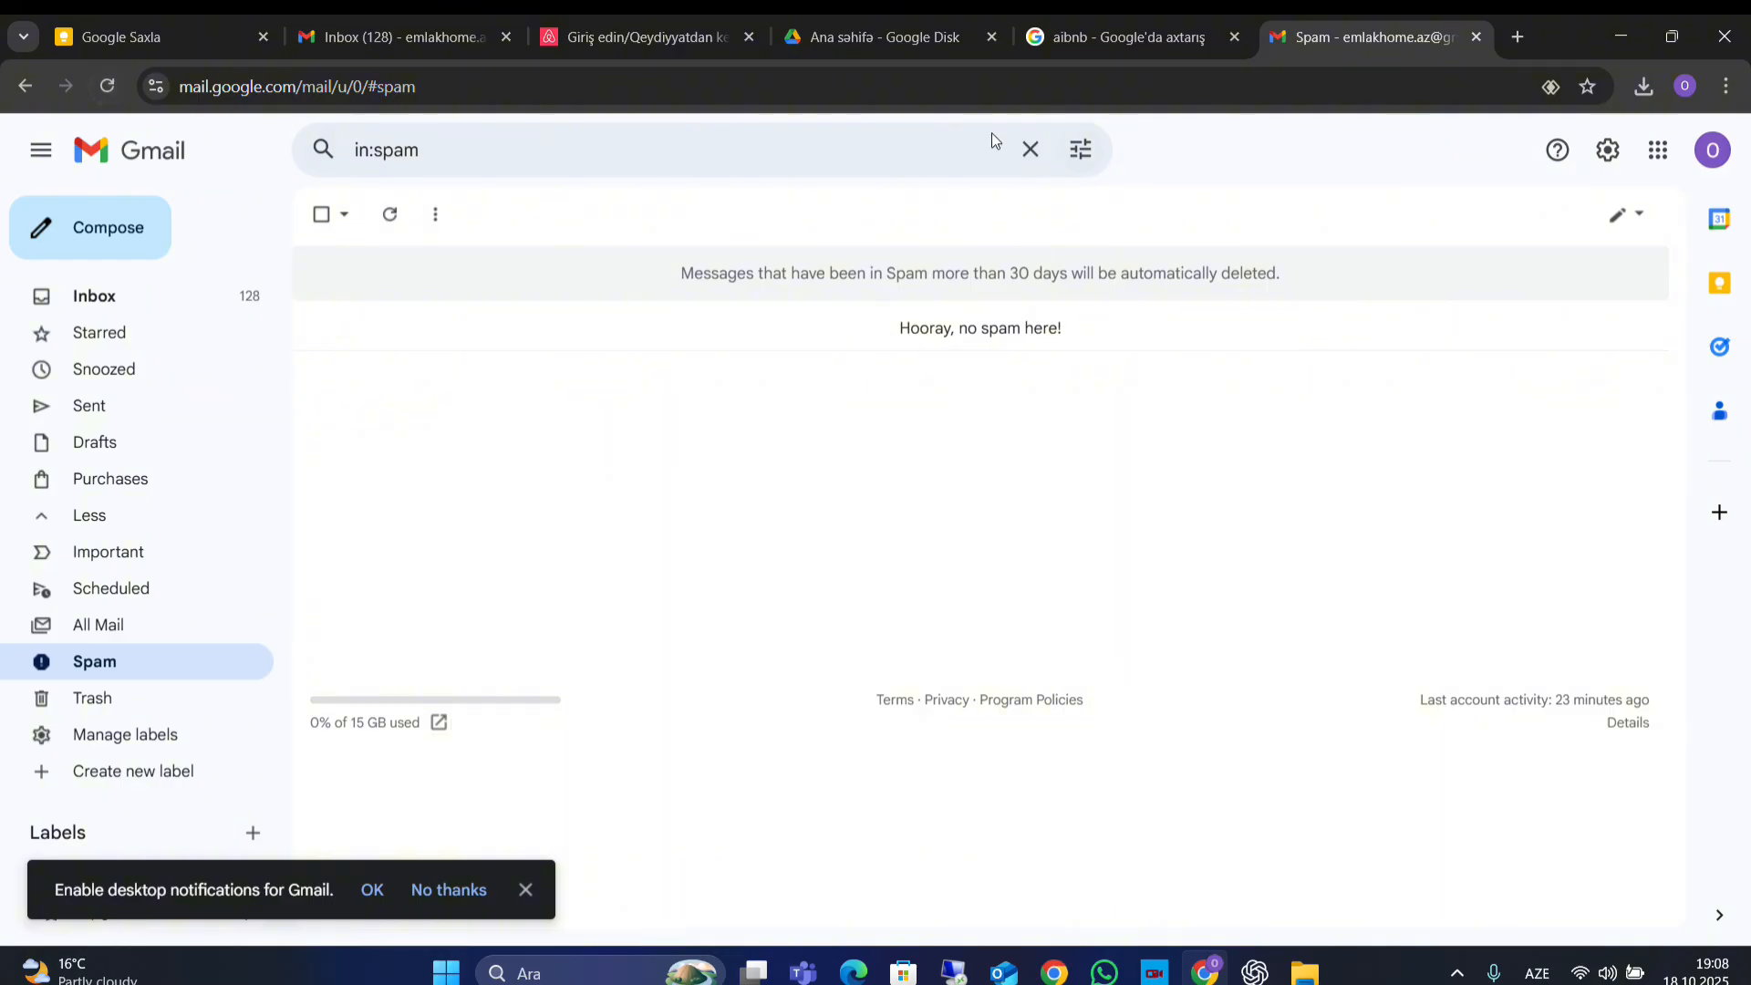
Back in the Primary inbox, open Airbnb's security-code e-mail and select the code
{"action": "left_click", "coordinate": [104, 88]}
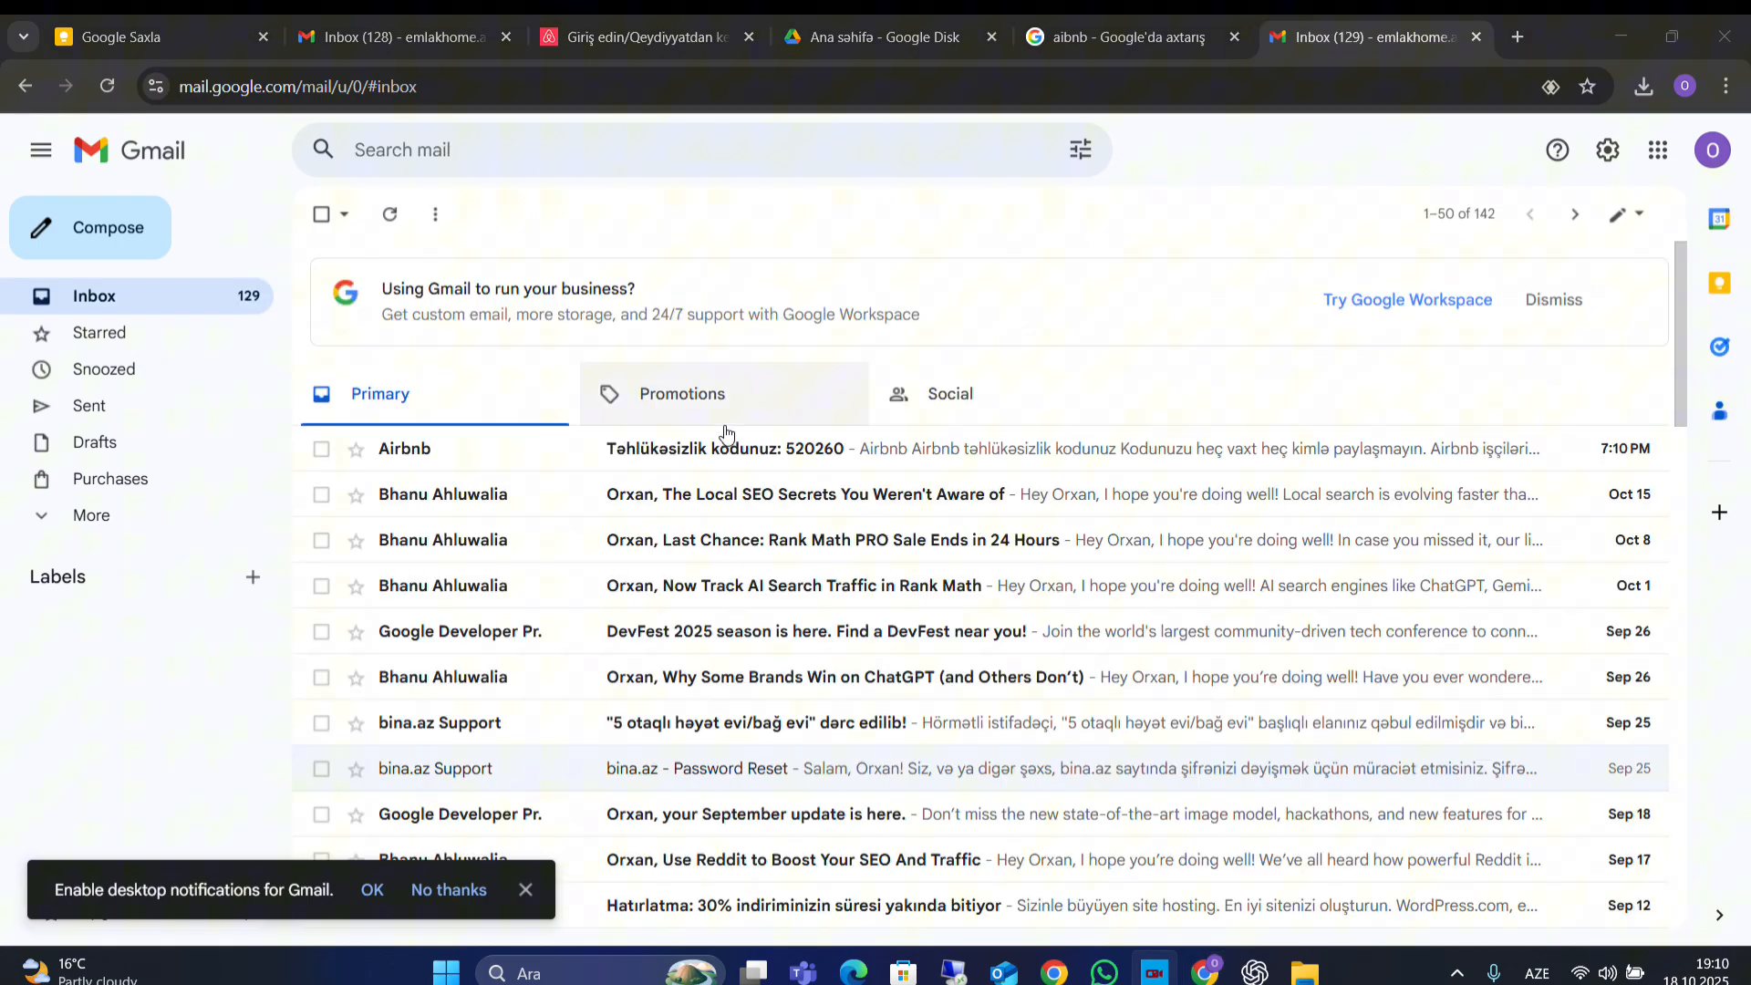
{"action": "left_click", "coordinate": [725, 424]}
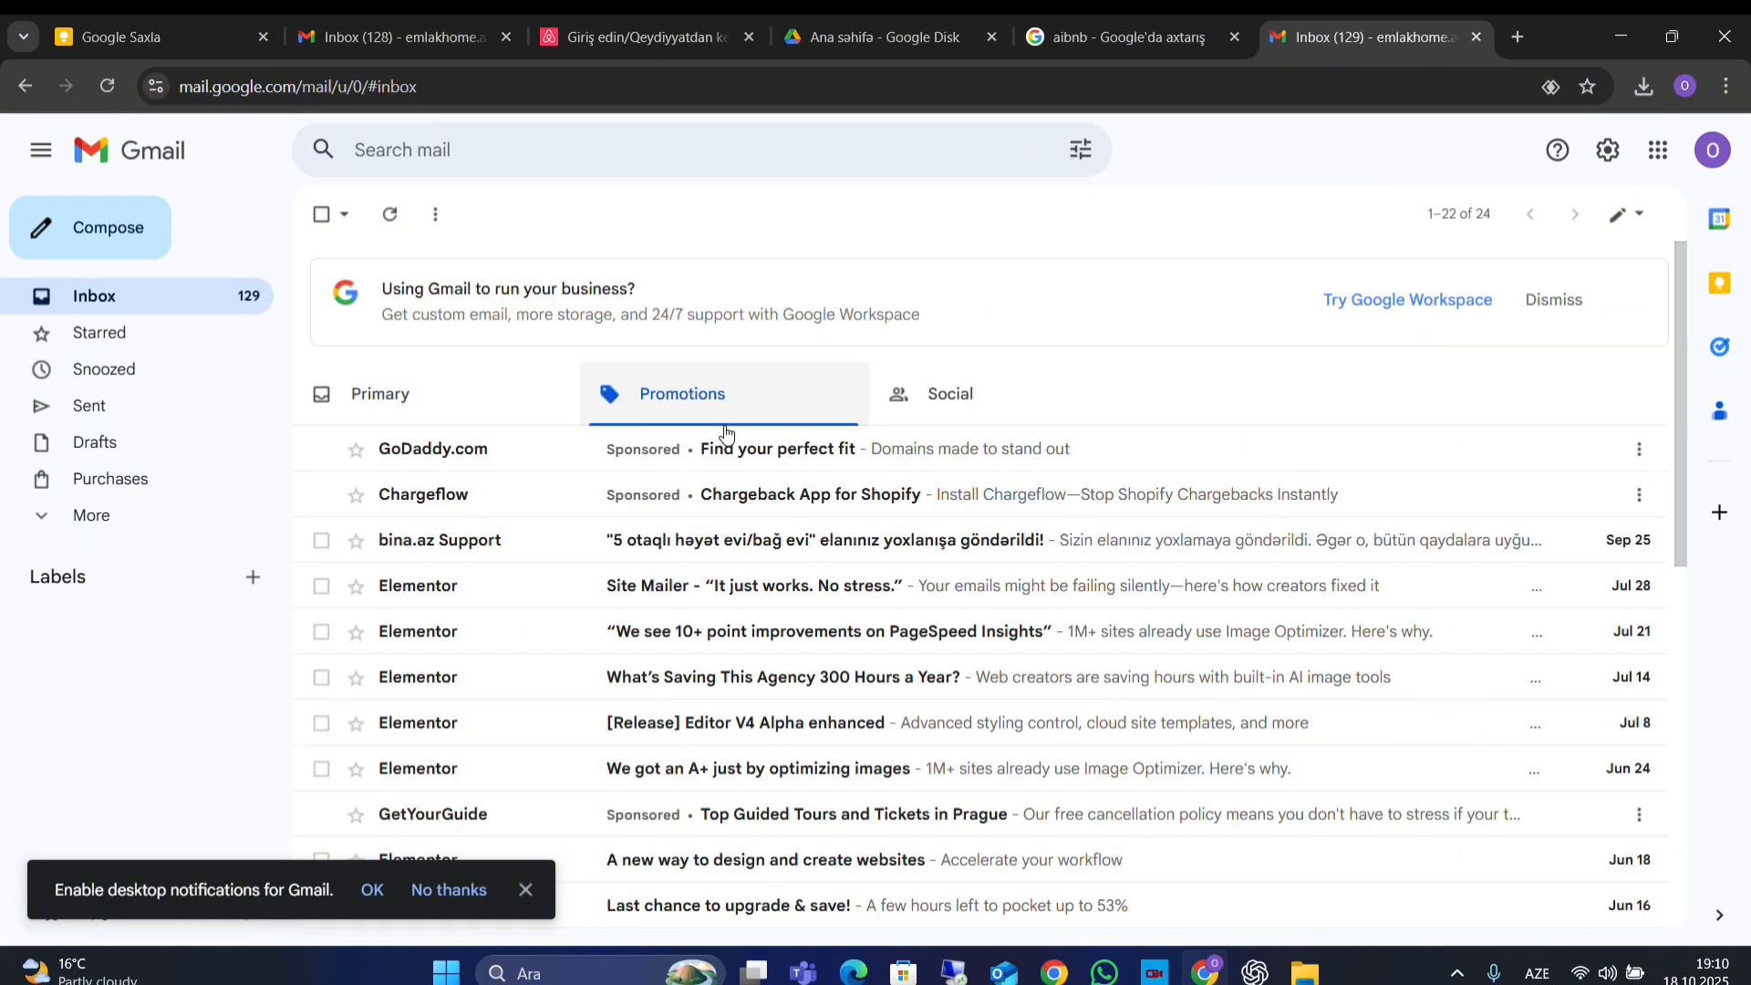
{"action": "left_click", "coordinate": [365, 402]}
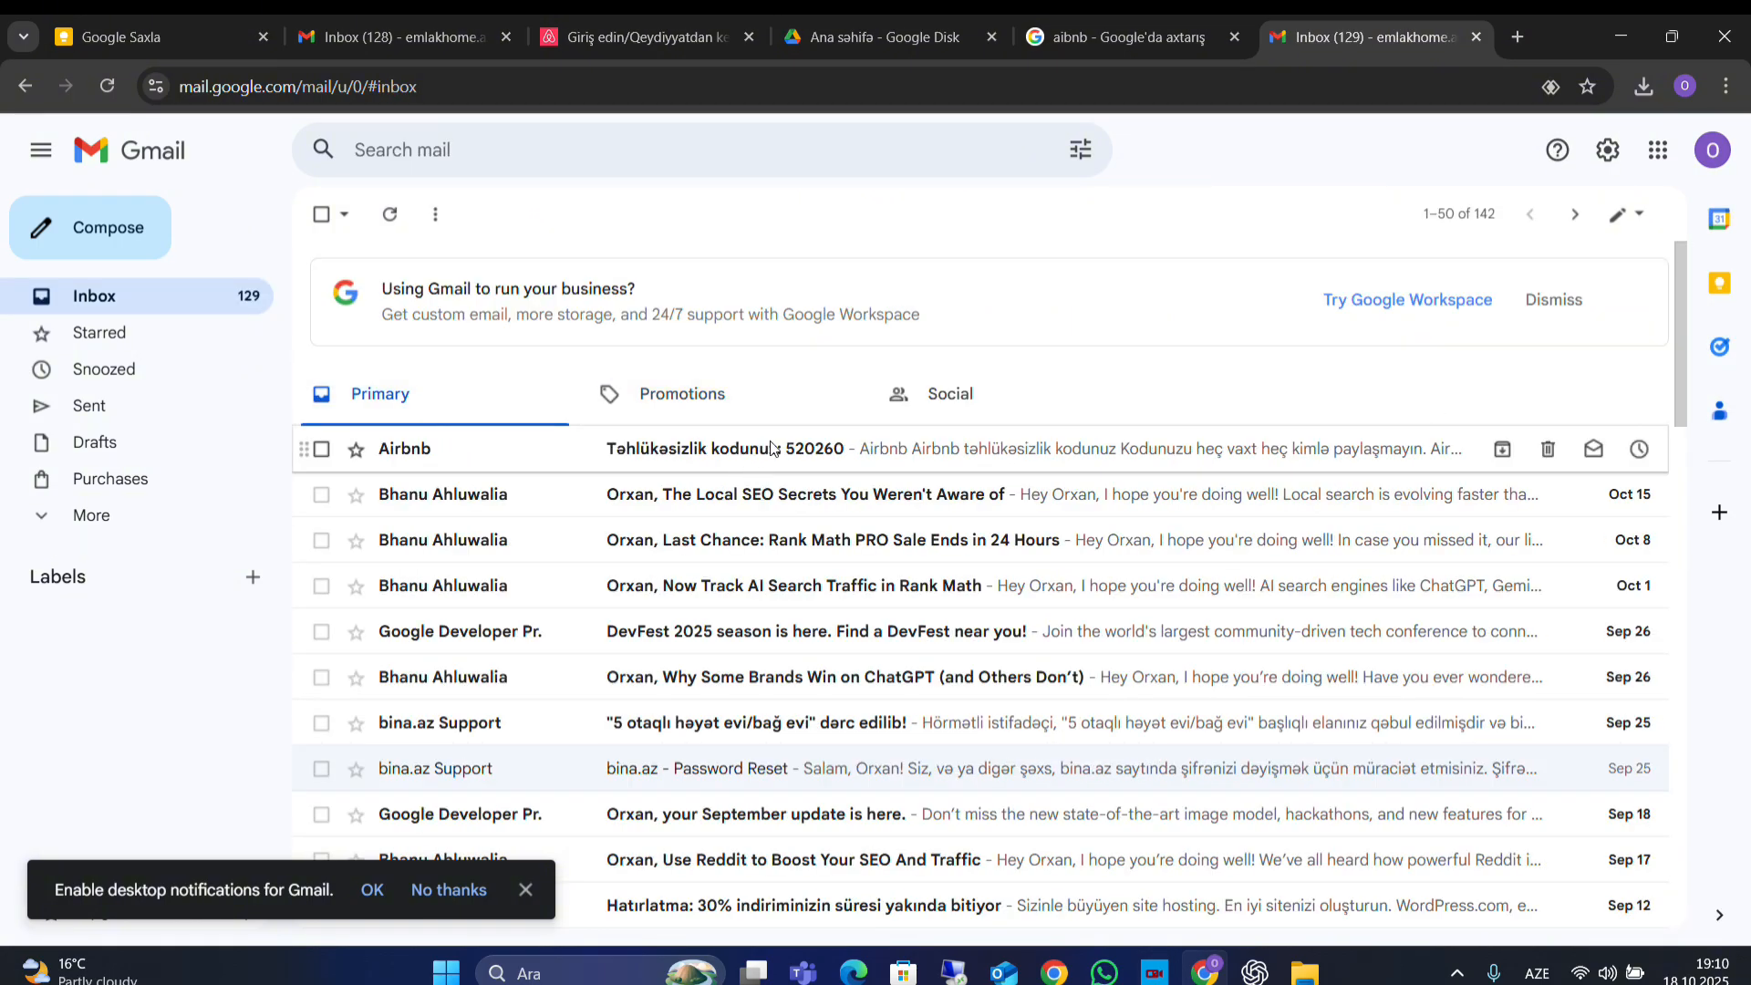
{"action": "left_click", "coordinate": [770, 447]}
{"action": "left_click_drag", "start_coordinate": [898, 741], "coordinate": [691, 727]}
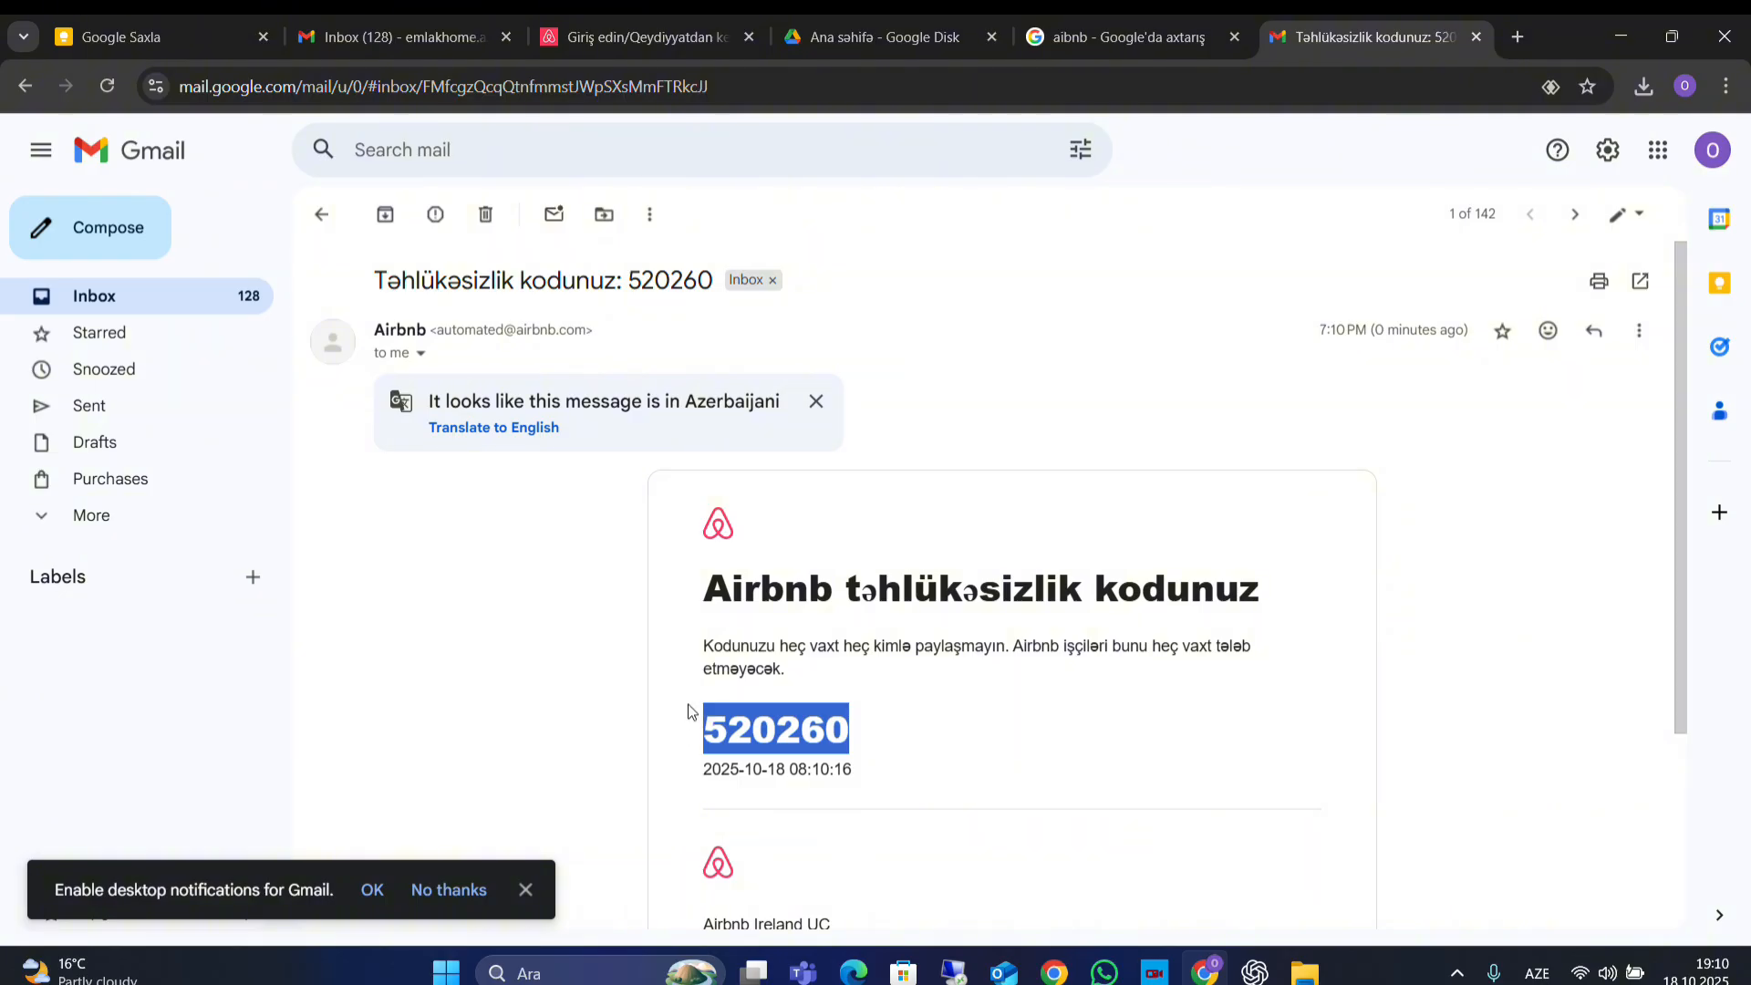
Enter the emailed six-digit verification code and save the password in Chrome's Kaydet popup
{"action": "left_click", "coordinate": [634, 38]}
{"action": "left_click", "coordinate": [691, 553]}
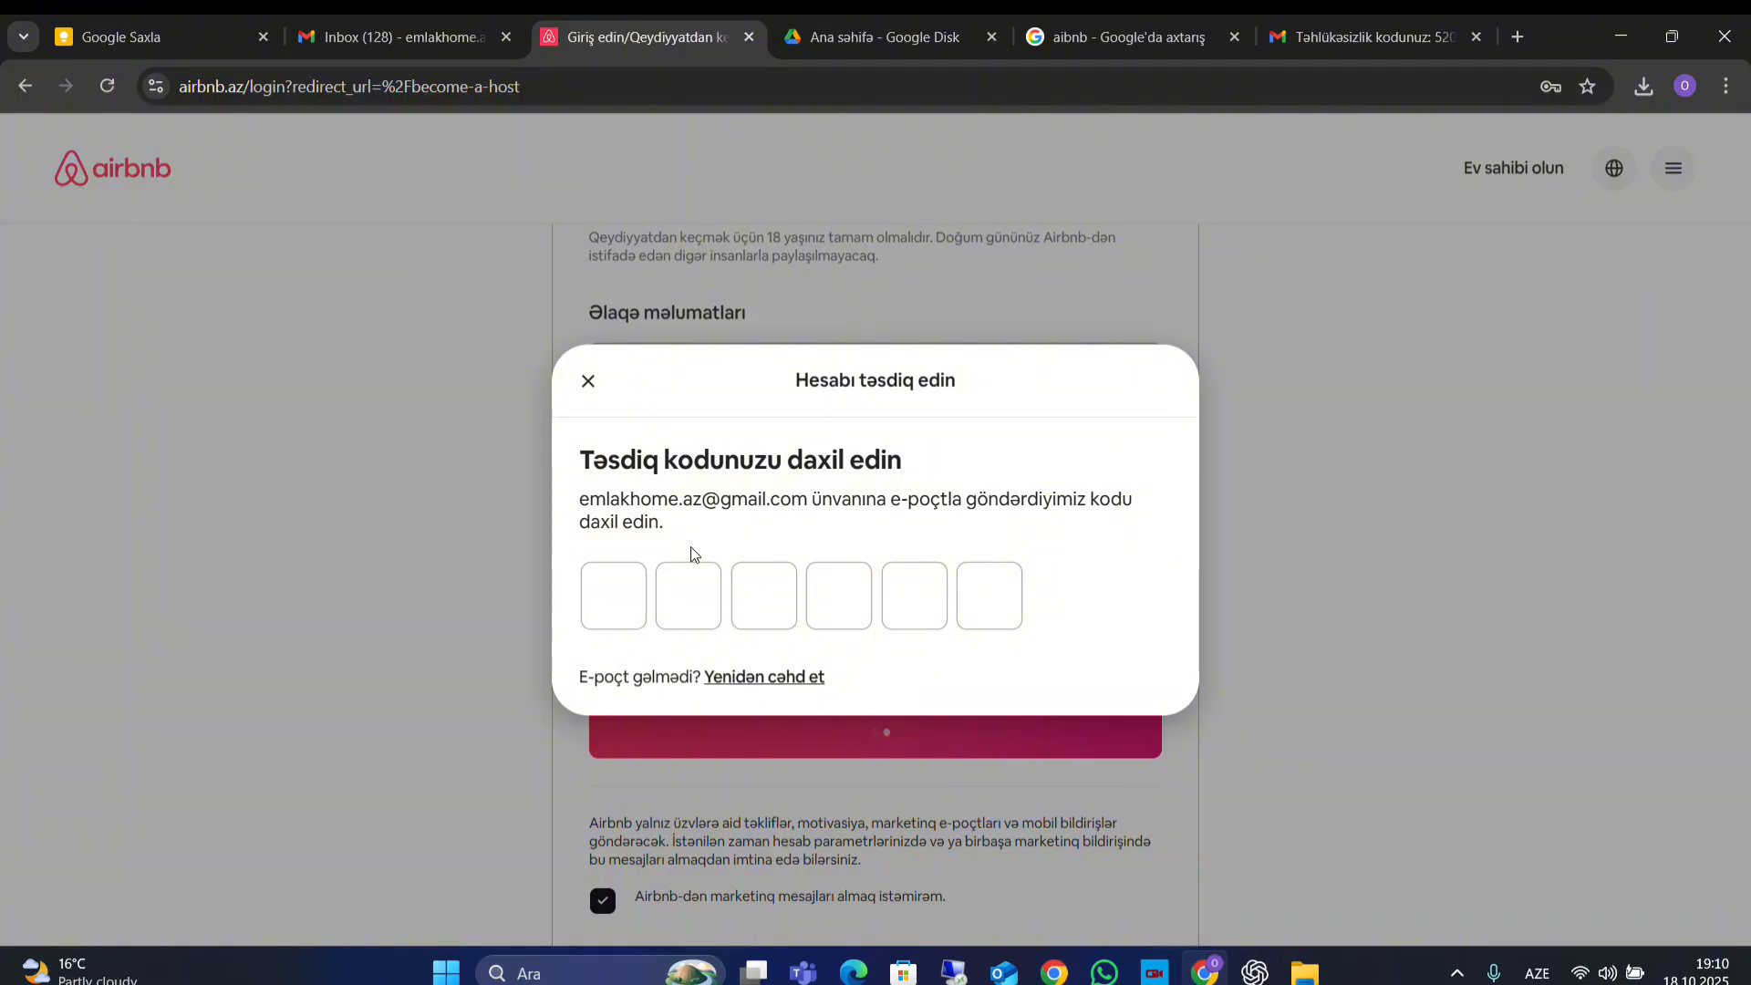
{"action": "left_click", "coordinate": [625, 592]}
{"action": "left_click", "coordinate": [1336, 38]}
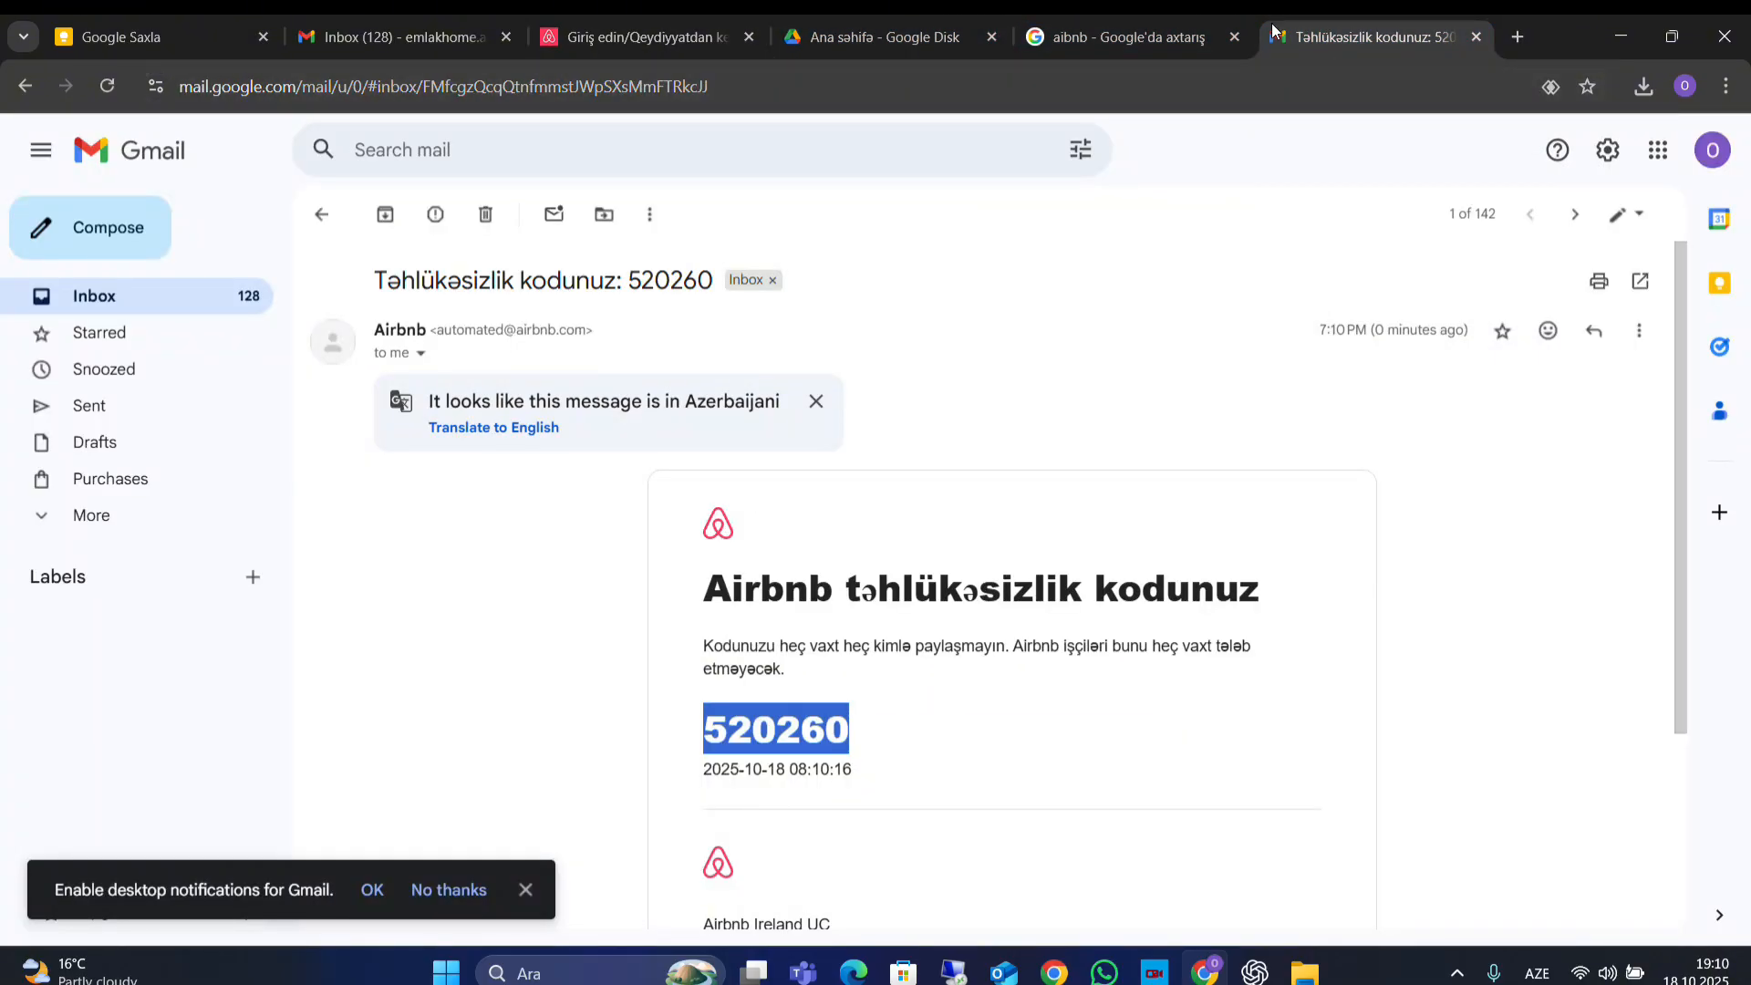
{"action": "left_click", "coordinate": [548, 48]}
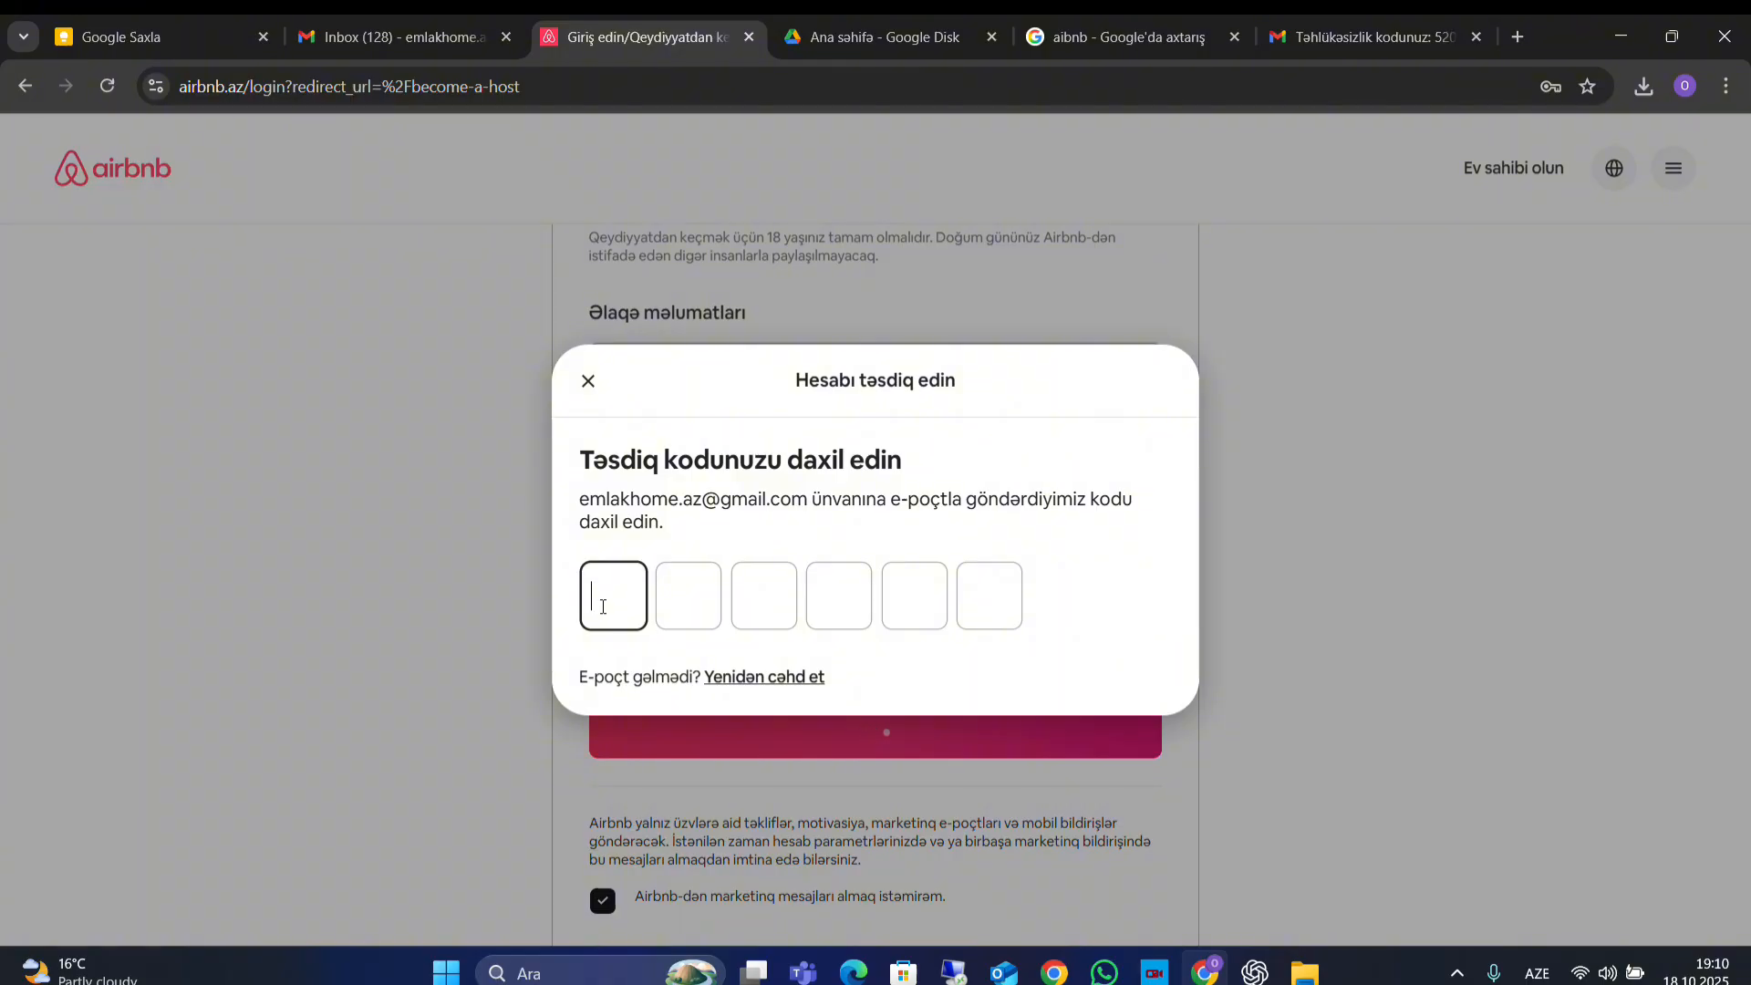
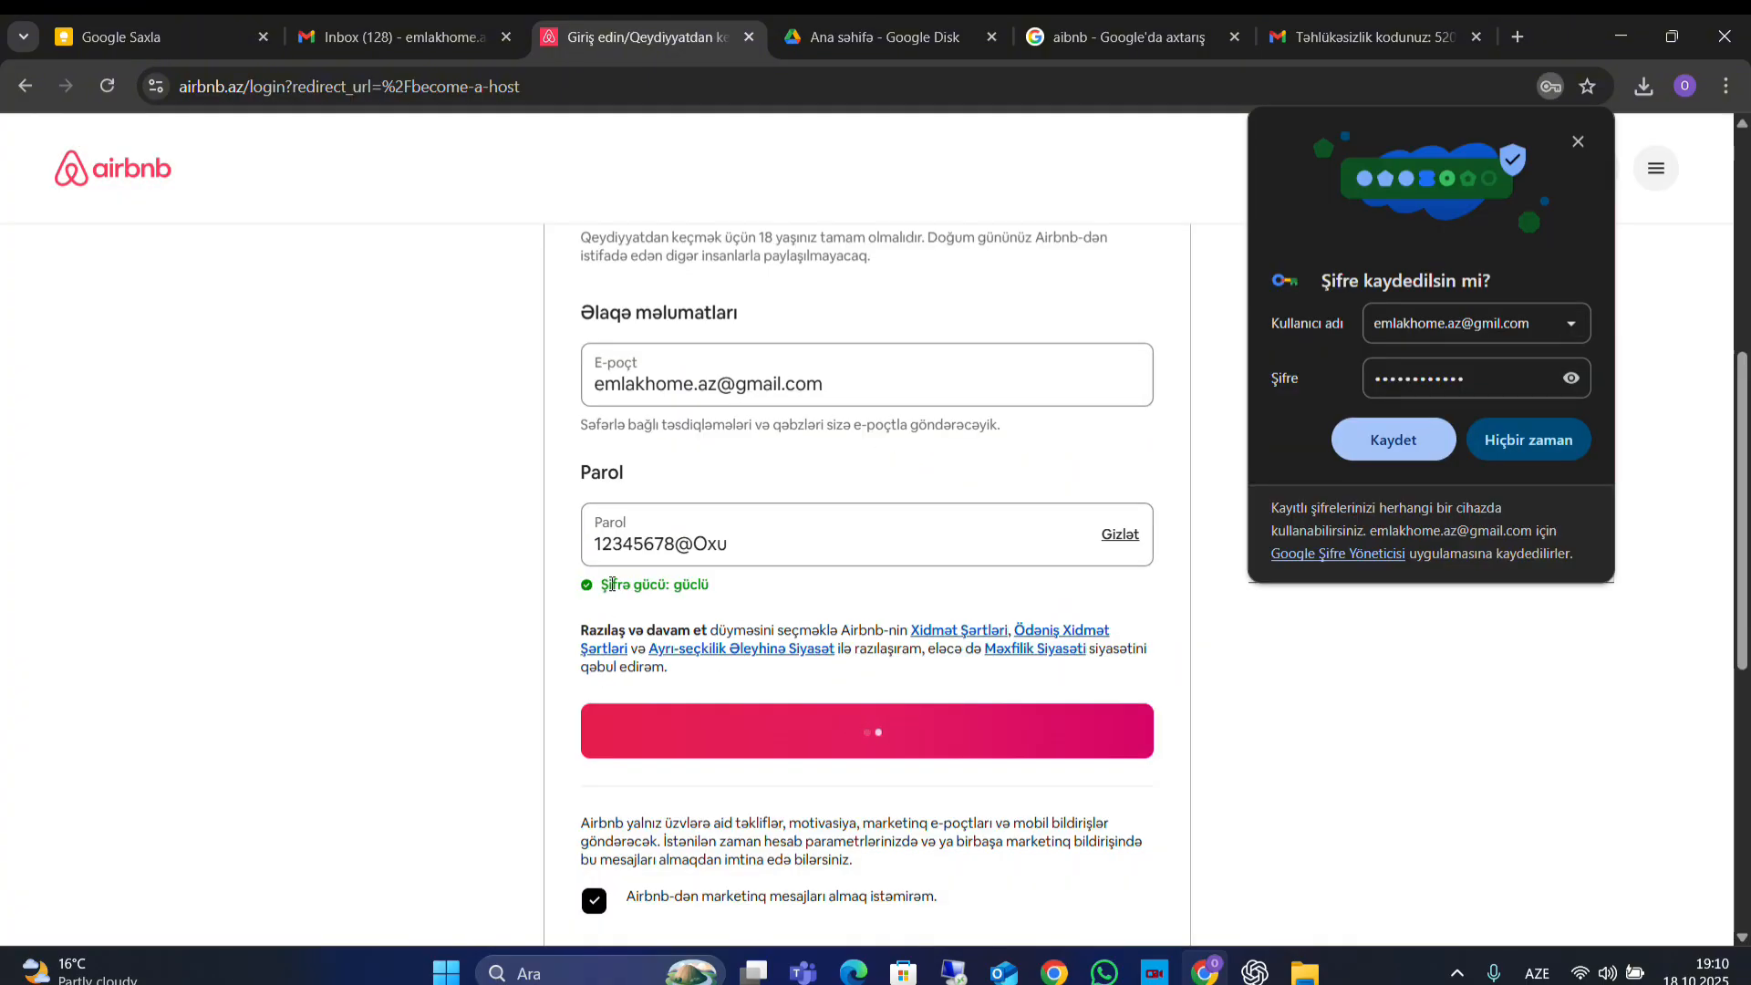
{"action": "left_click", "coordinate": [1401, 441]}
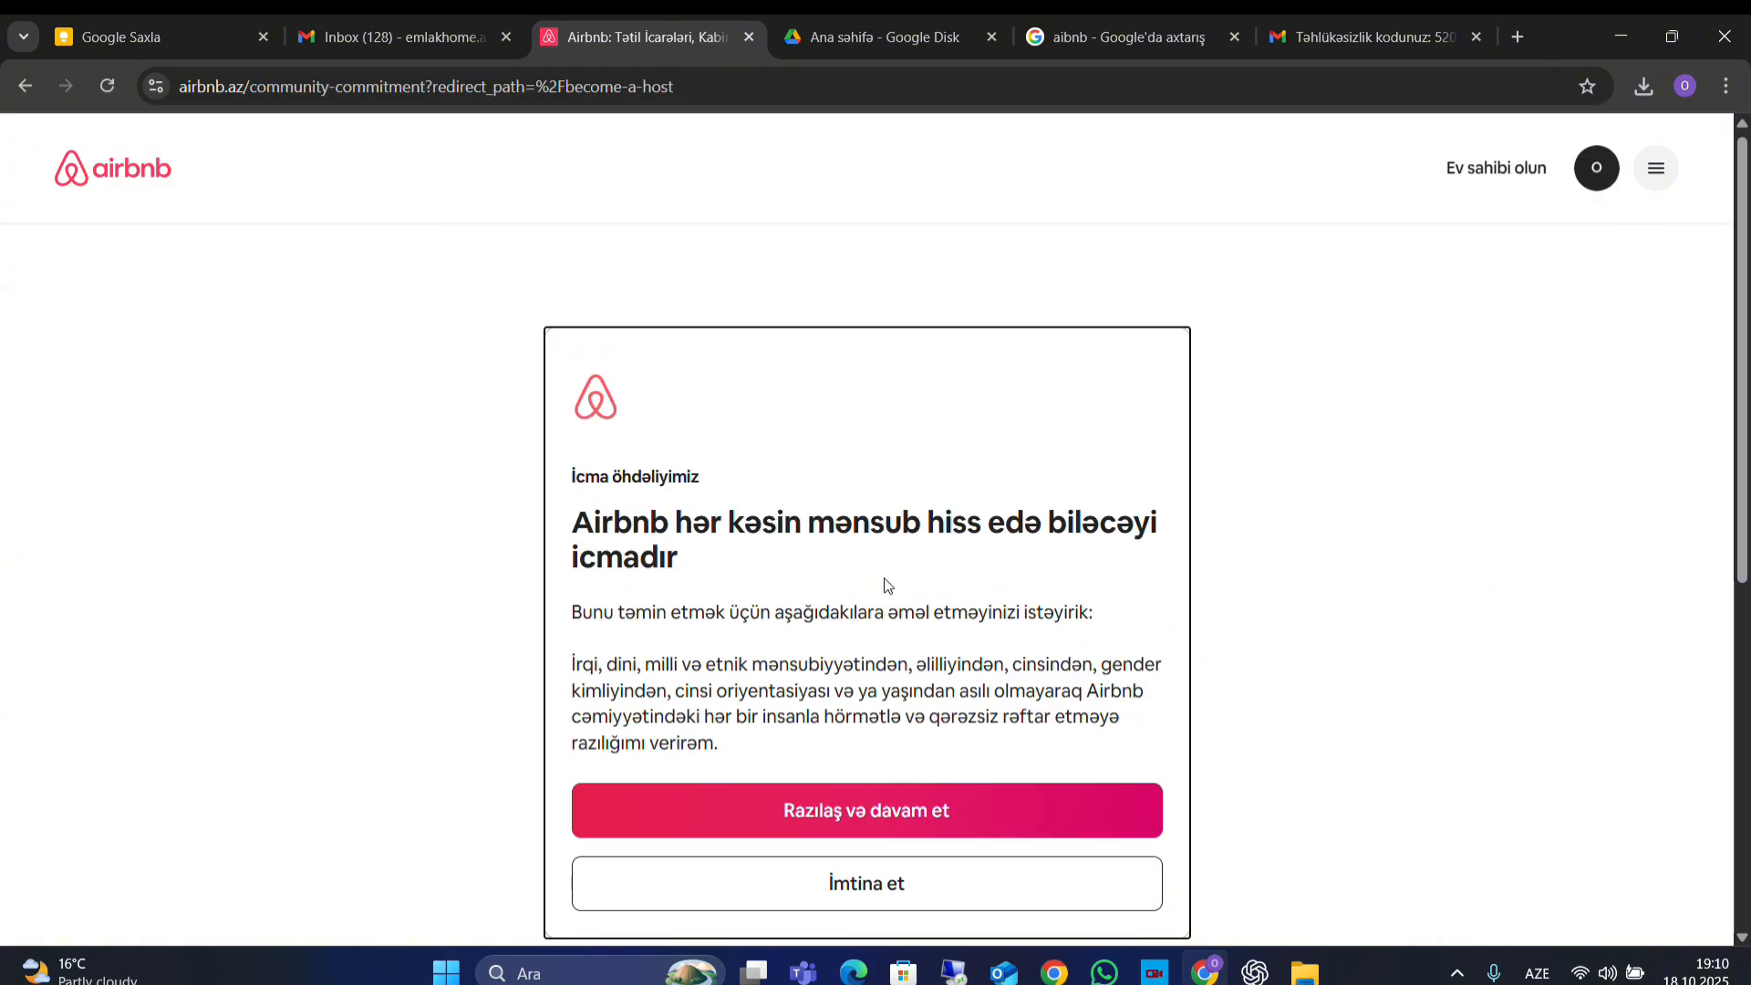
{"action": "scroll", "coordinate": [883, 588], "scroll_direction": "down", "scroll_amount": 2}
Agree to the community commitment, press Başla, then Yaddaşda saxla və çıx
{"action": "left_click", "coordinate": [873, 597]}
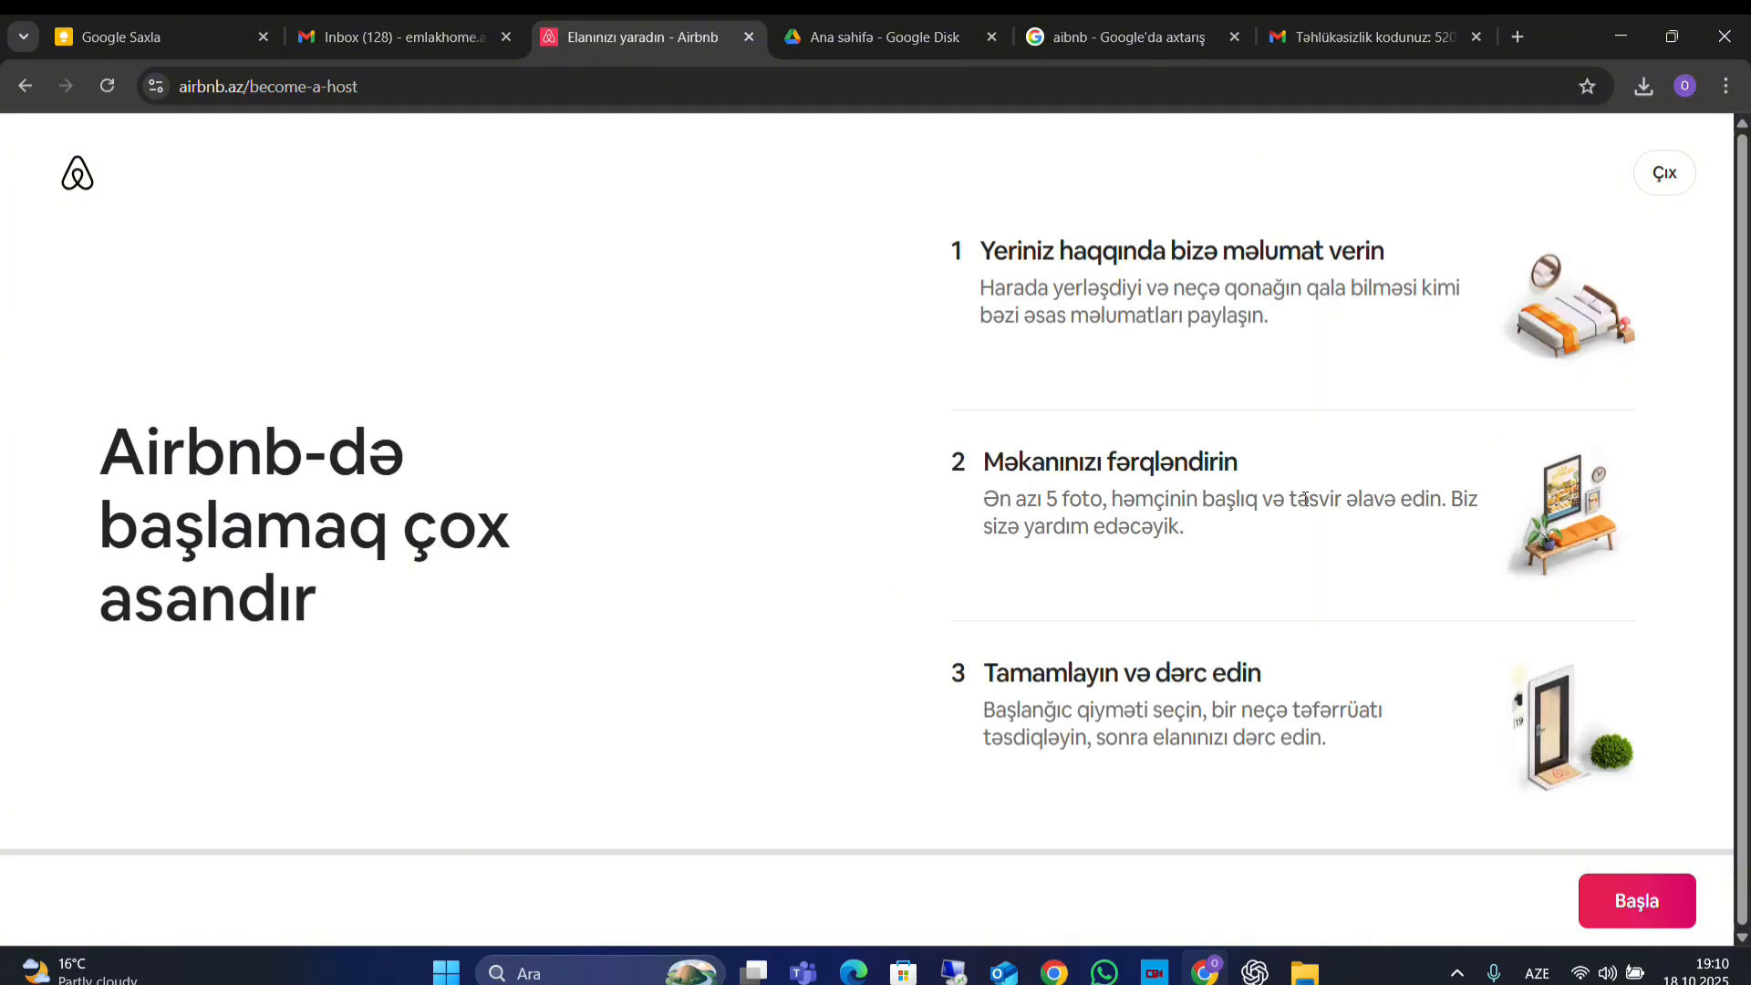
{"action": "left_click", "coordinate": [1629, 895]}
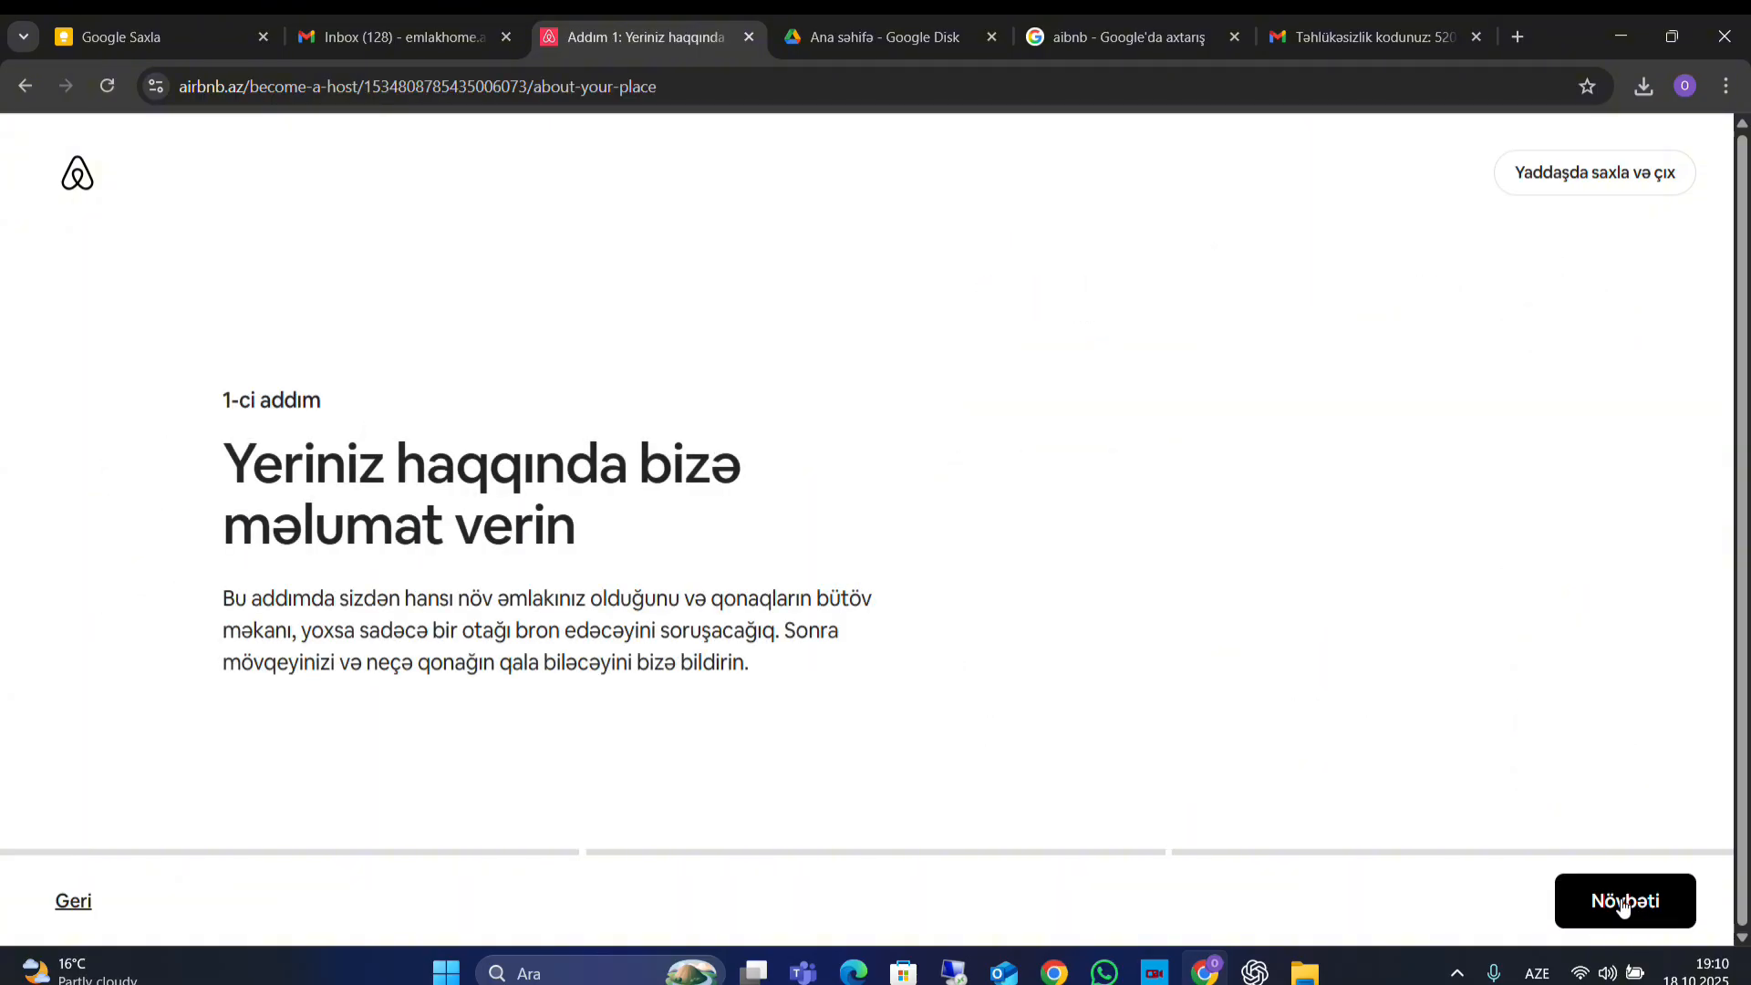
{"action": "left_click", "coordinate": [1598, 174]}
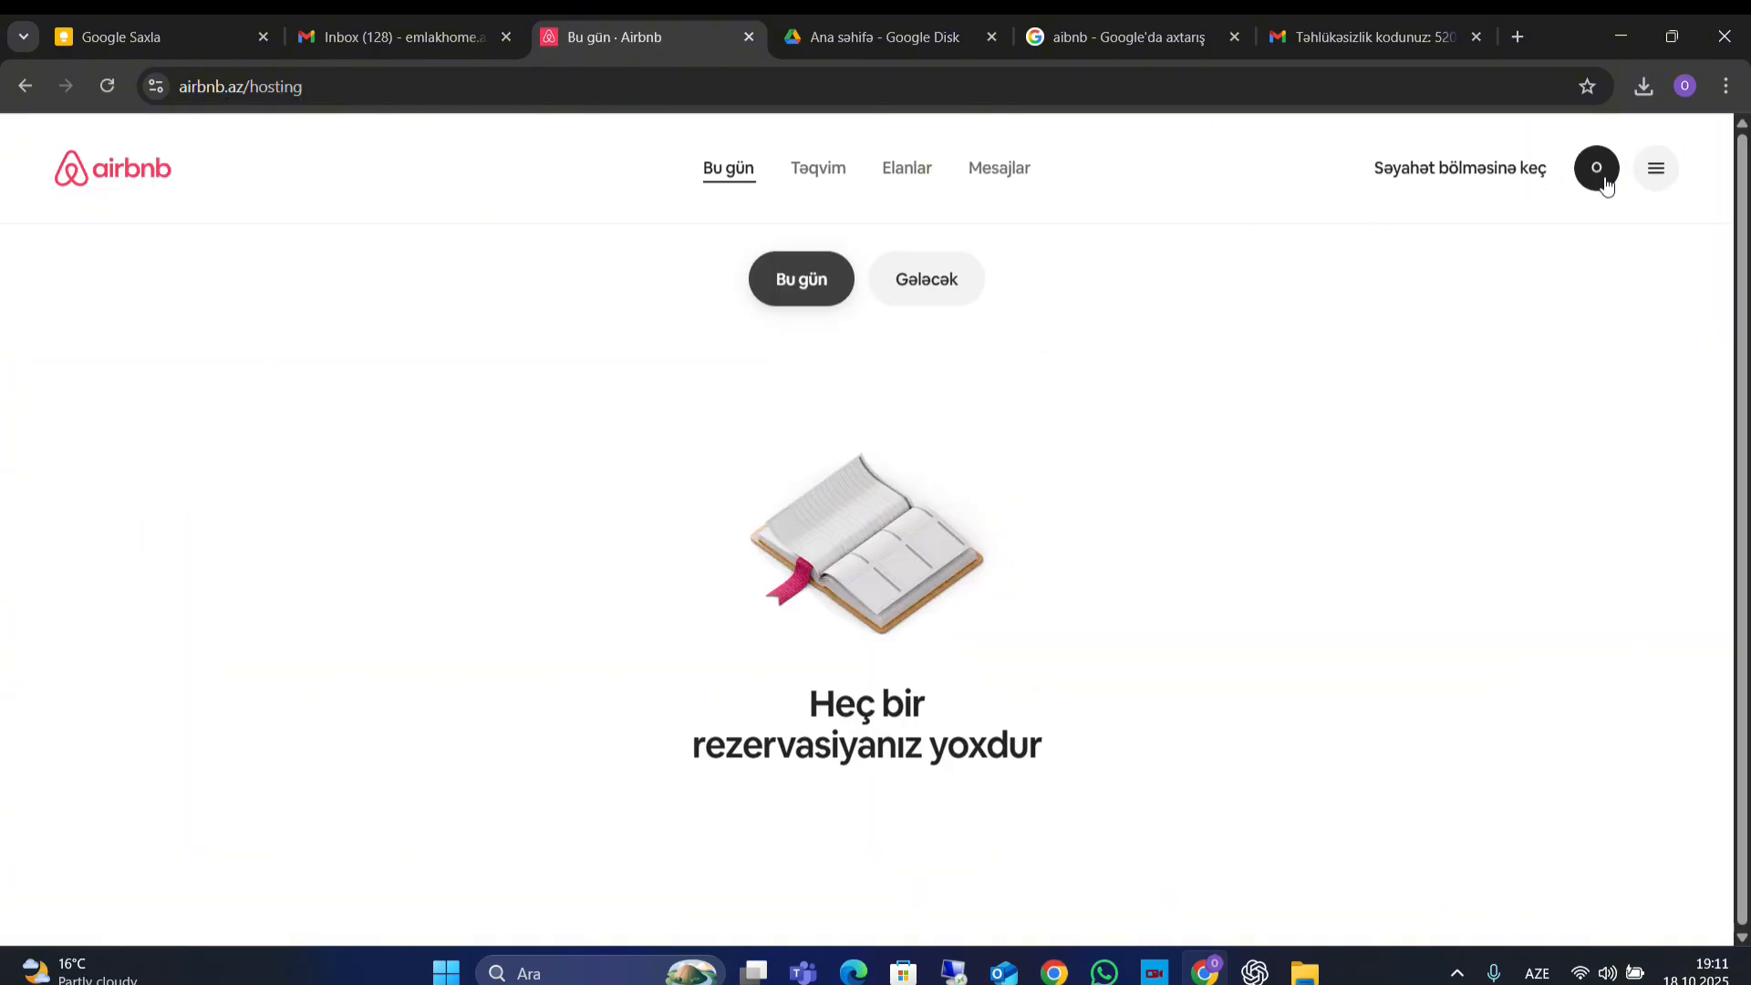
From the avatar's profile page, press Başla and choose Təsdiqləmədən keç to start ID verification
{"action": "left_click", "coordinate": [1610, 181]}
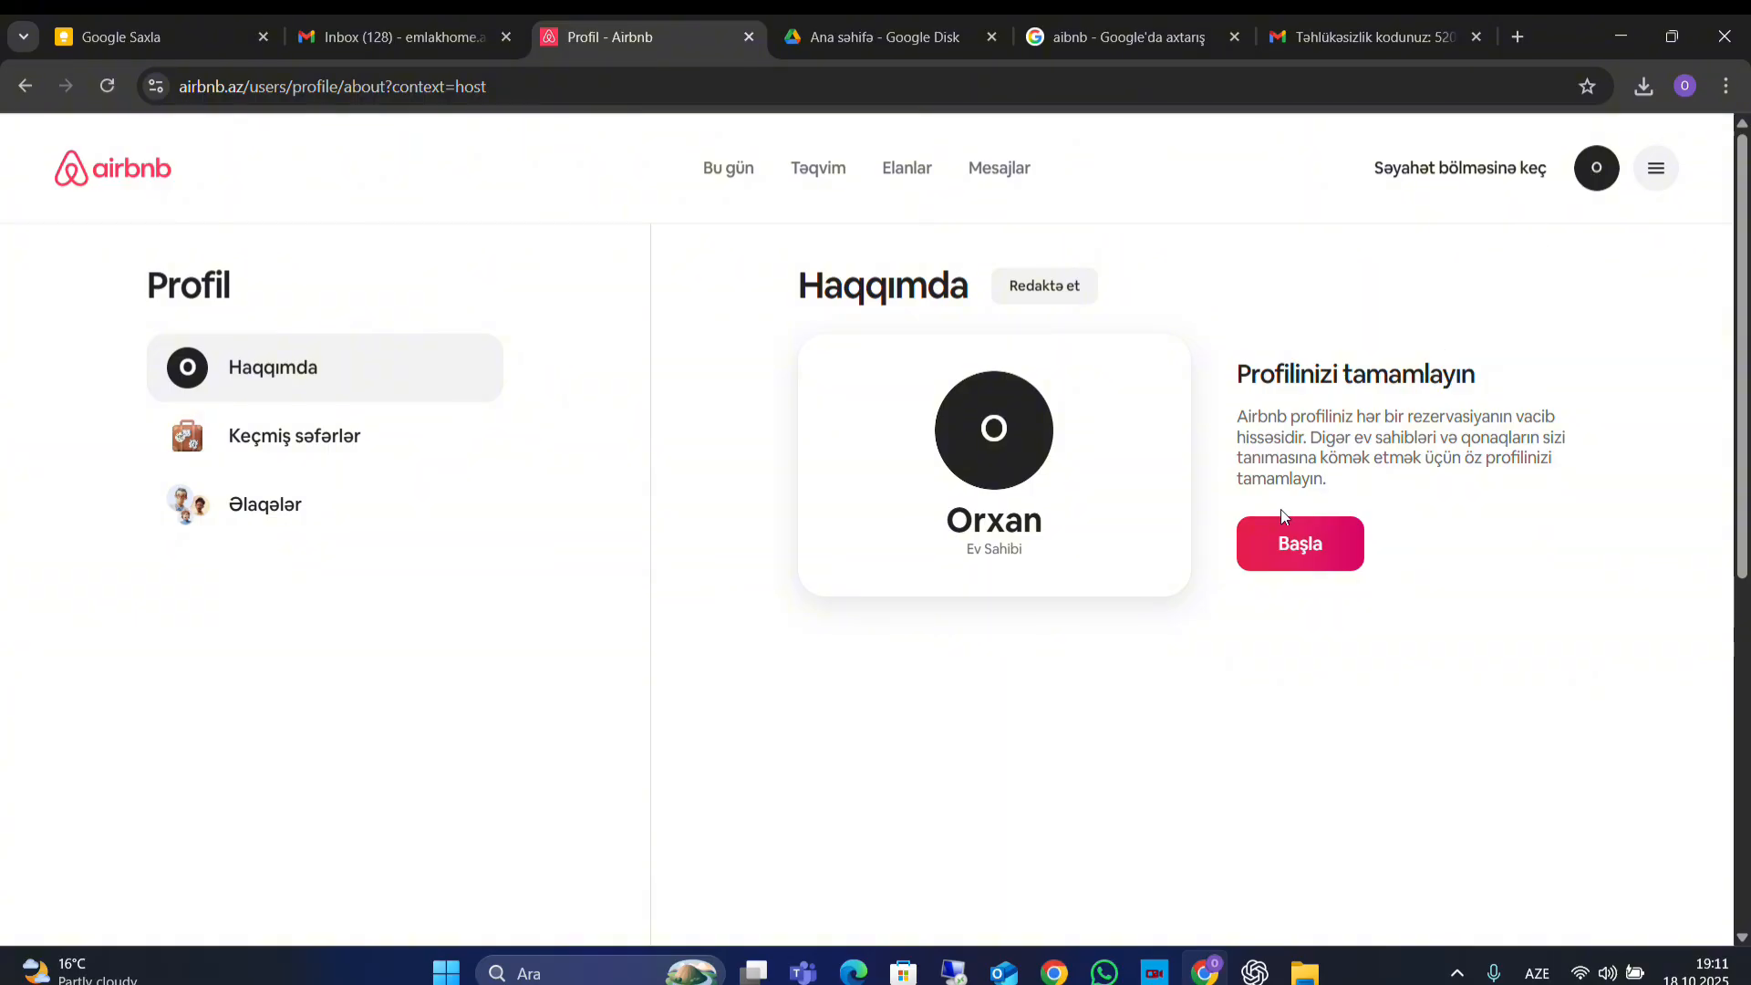
{"action": "left_click", "coordinate": [1025, 438]}
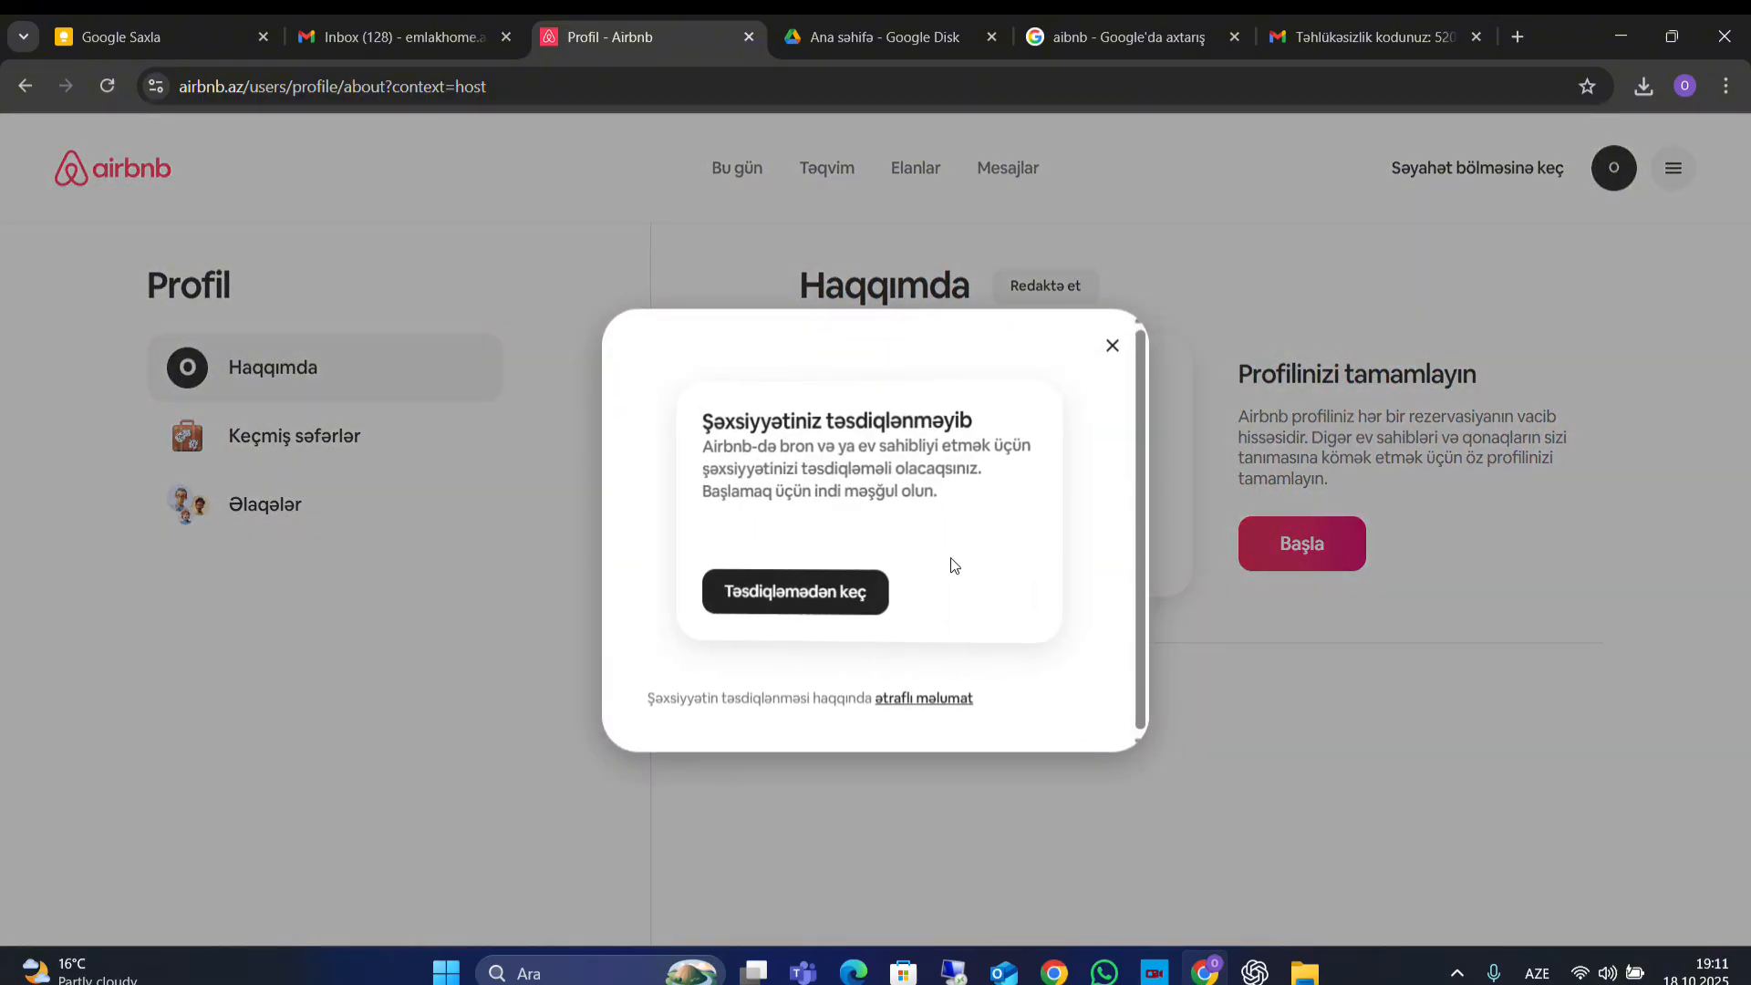
{"action": "left_click", "coordinate": [822, 594]}
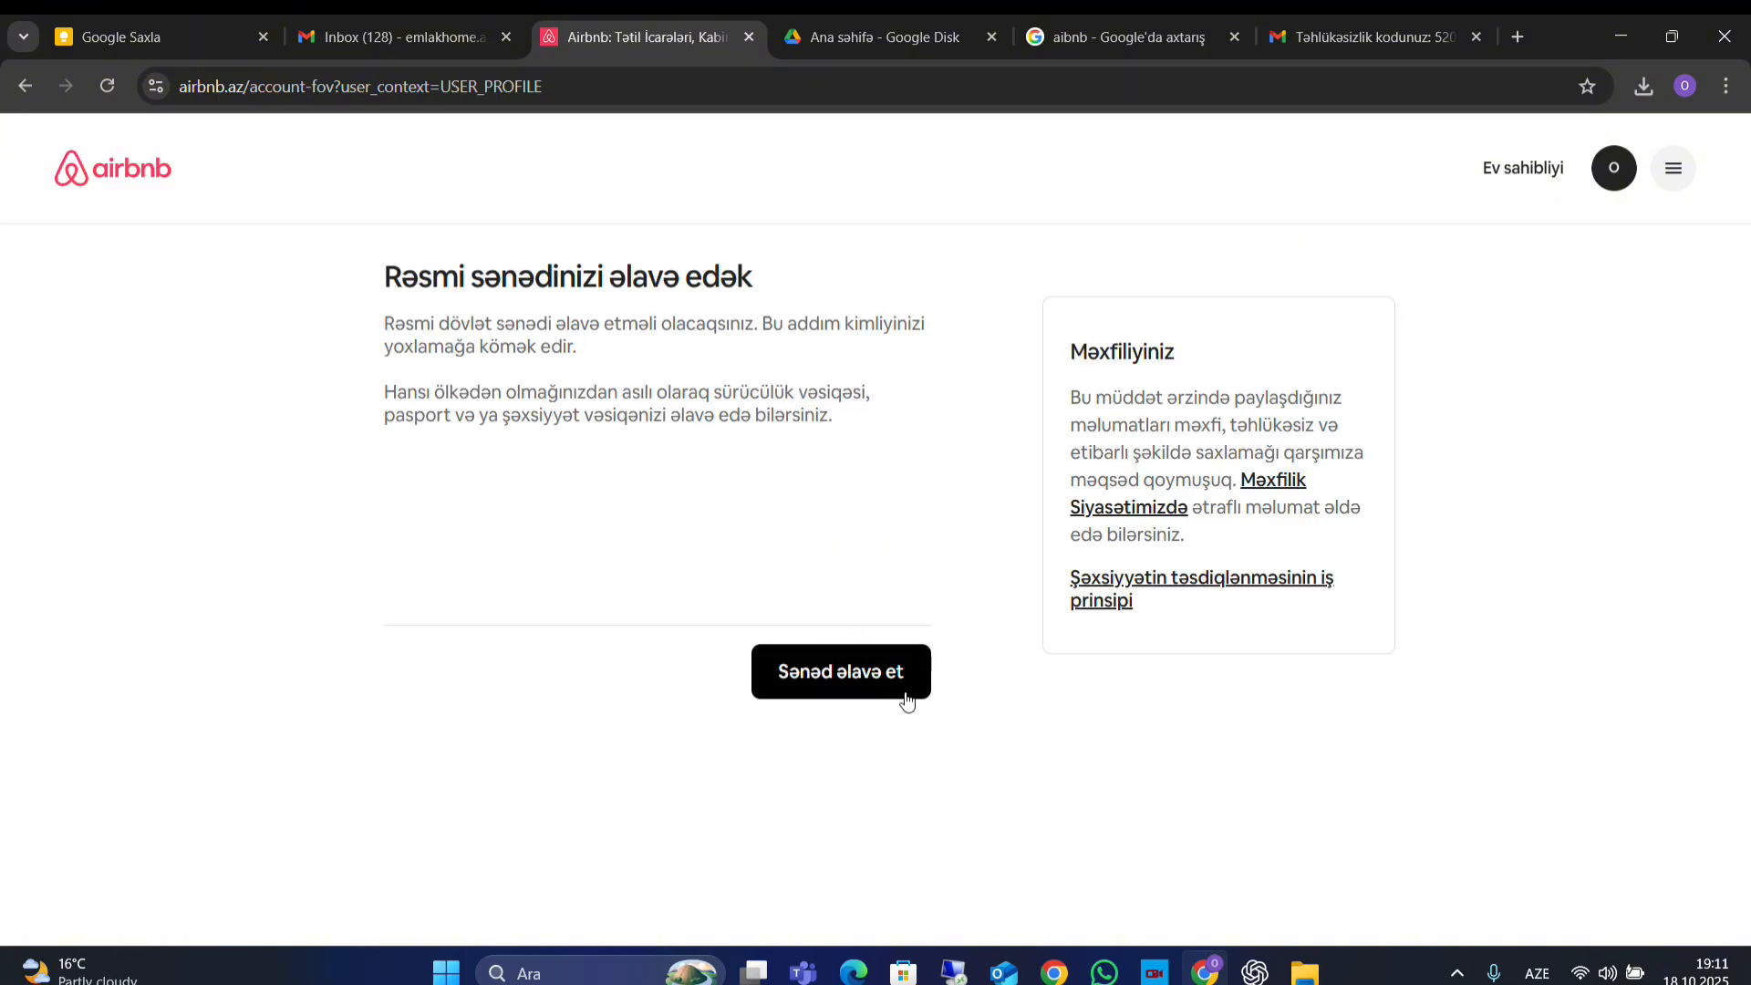
Choose to upload an existing photo, select Şəxsiyyət vəsiqəsi as document type, and continue
{"action": "left_click", "coordinate": [867, 693]}
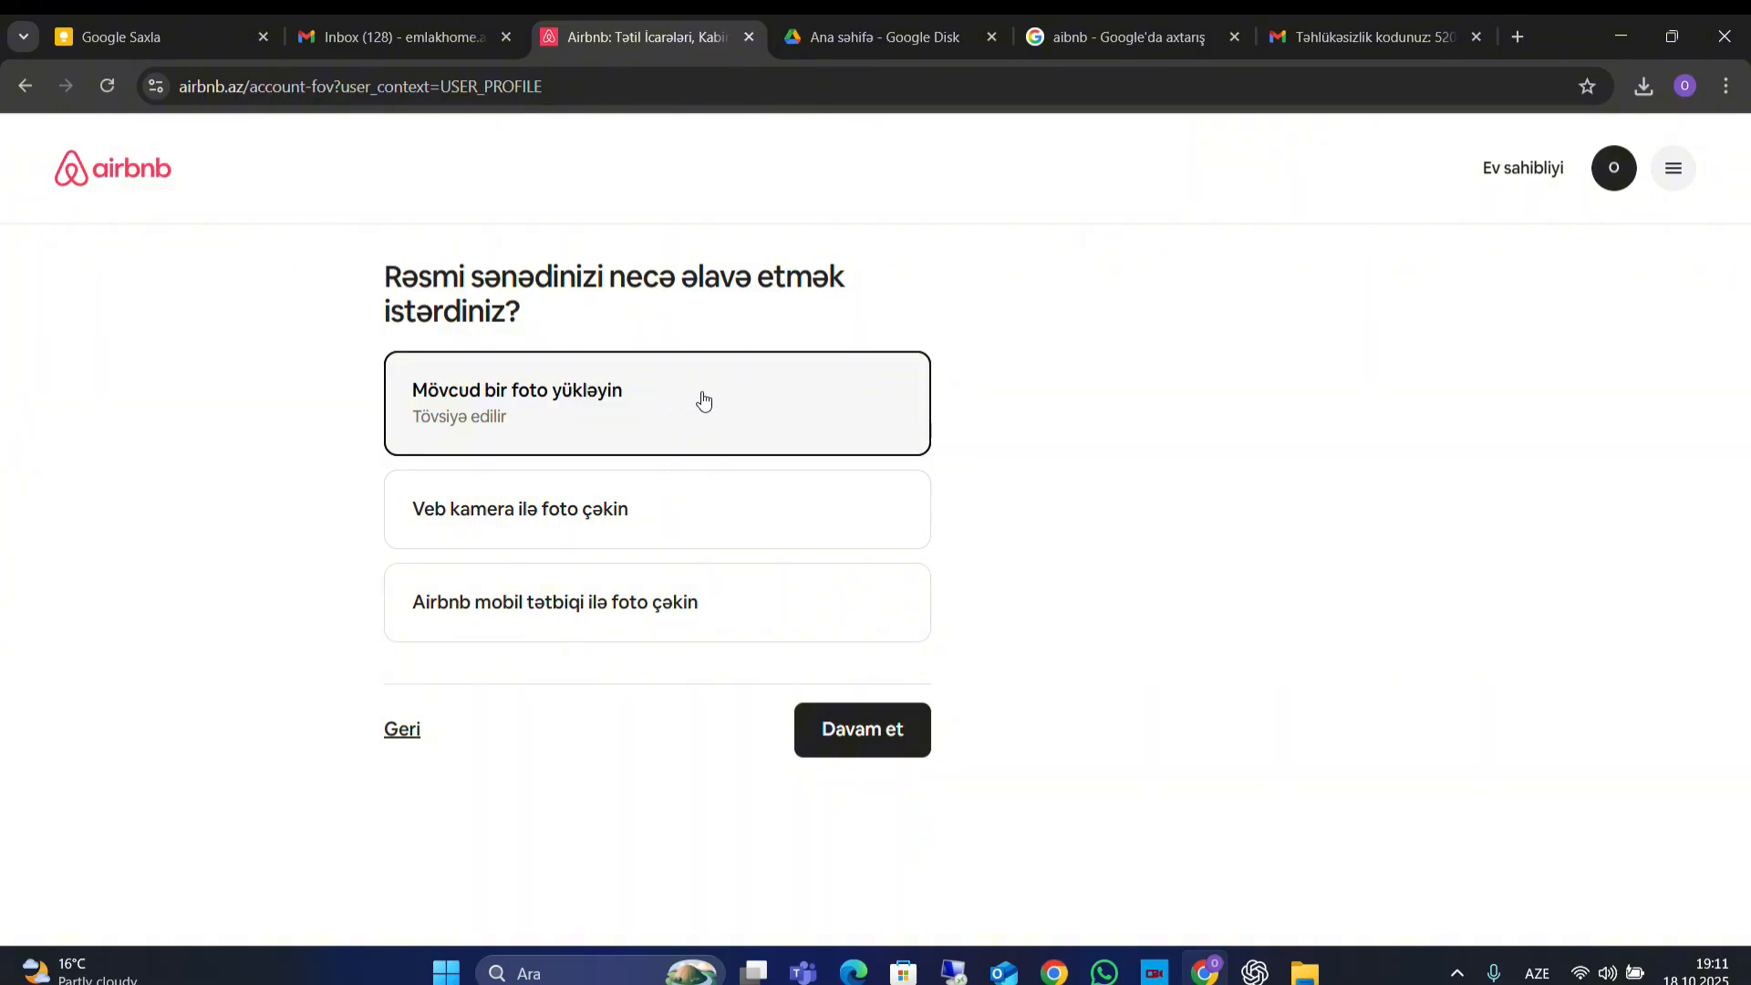
{"action": "left_click", "coordinate": [840, 726]}
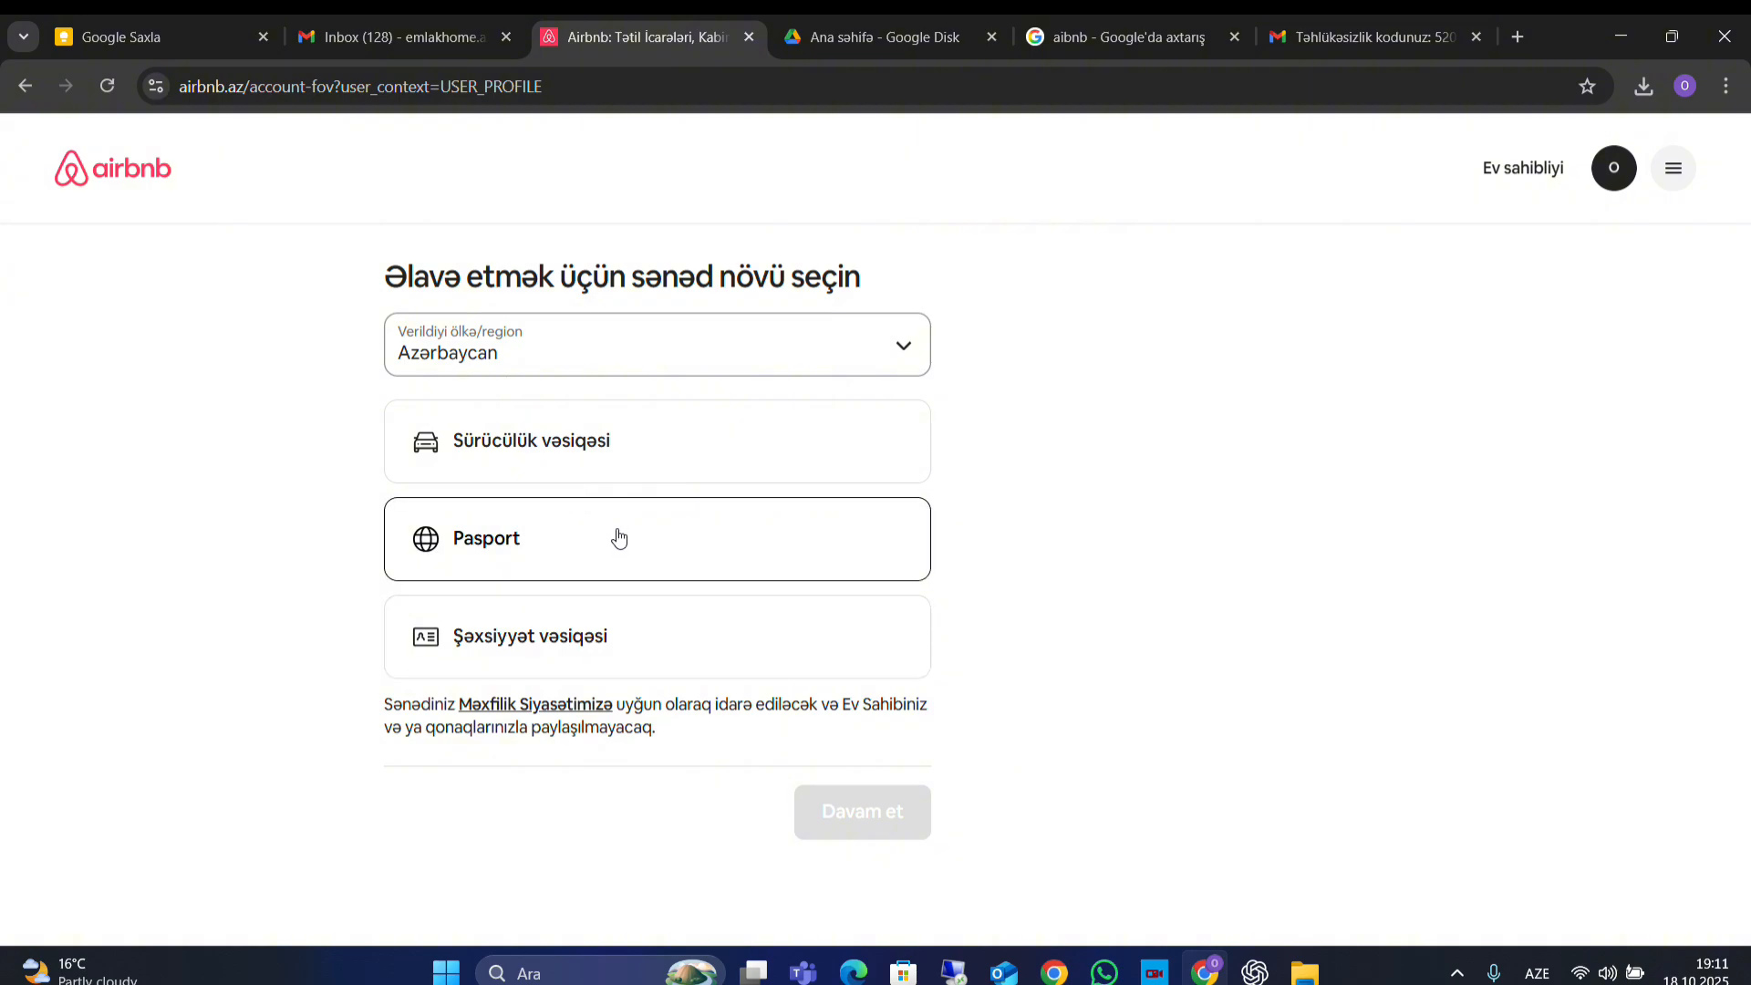
{"action": "left_click", "coordinate": [598, 644]}
{"action": "left_click", "coordinate": [867, 812]}
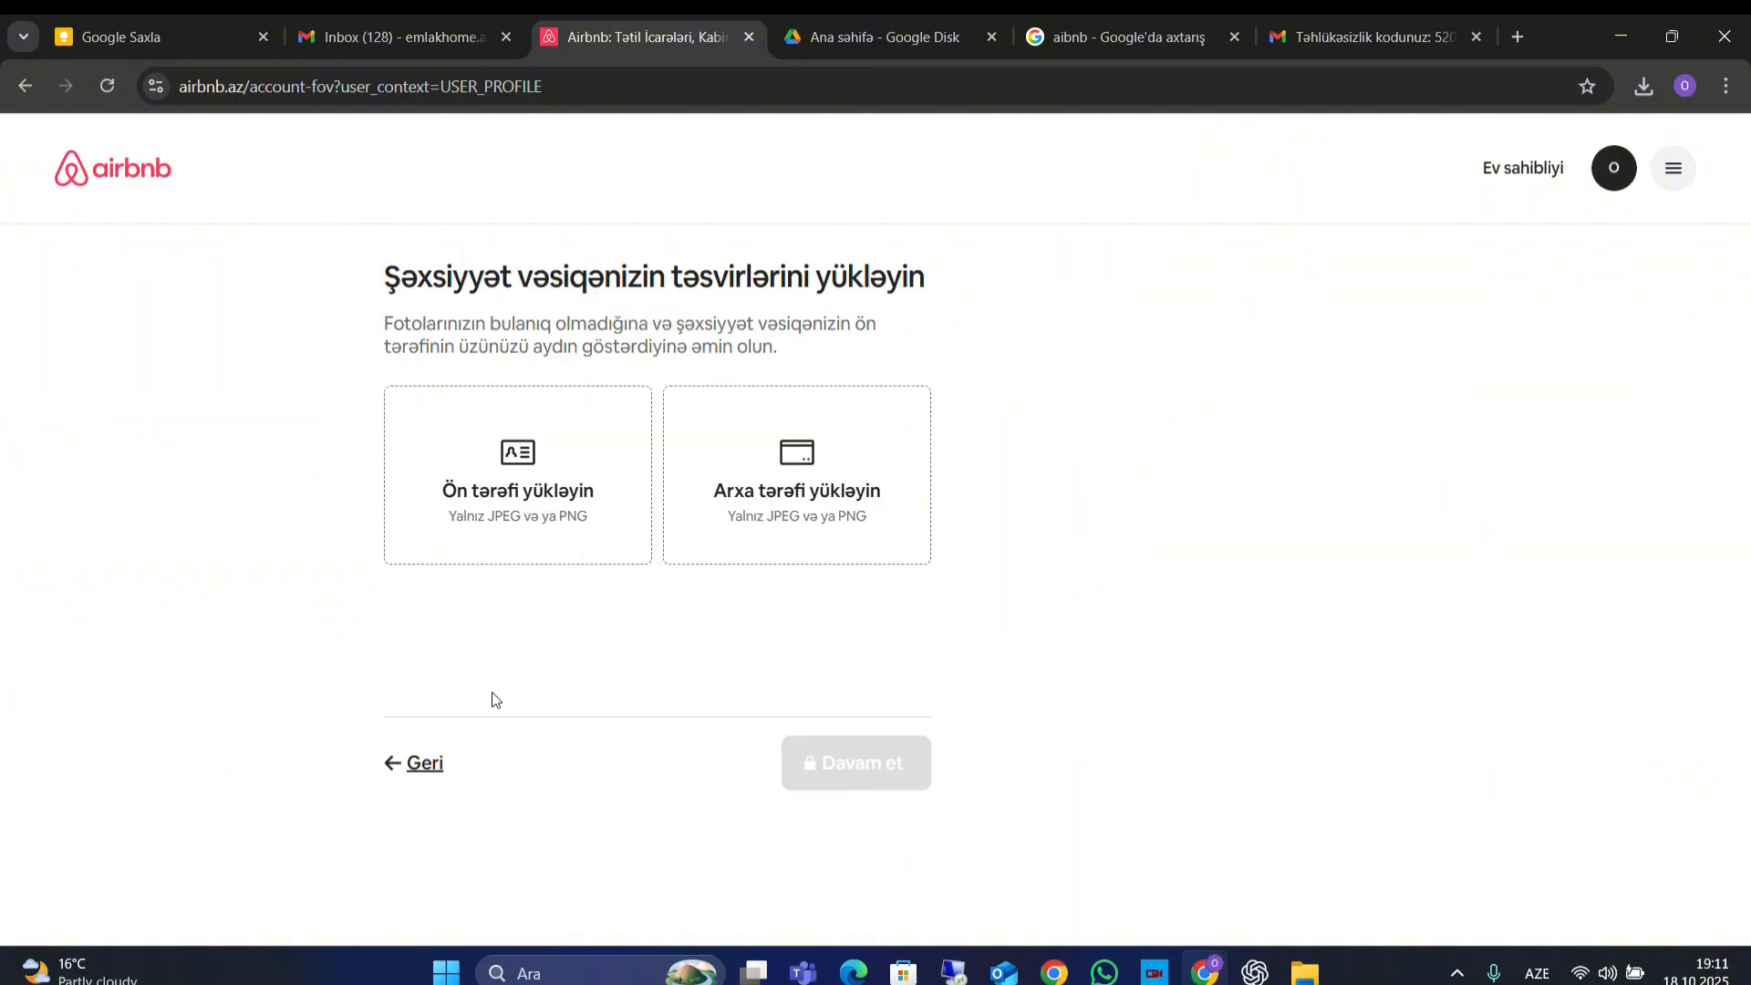
Upload IMG_20251018_191530_801 from İndirilenler as the ID card's front photo
{"action": "left_click", "coordinate": [533, 495]}
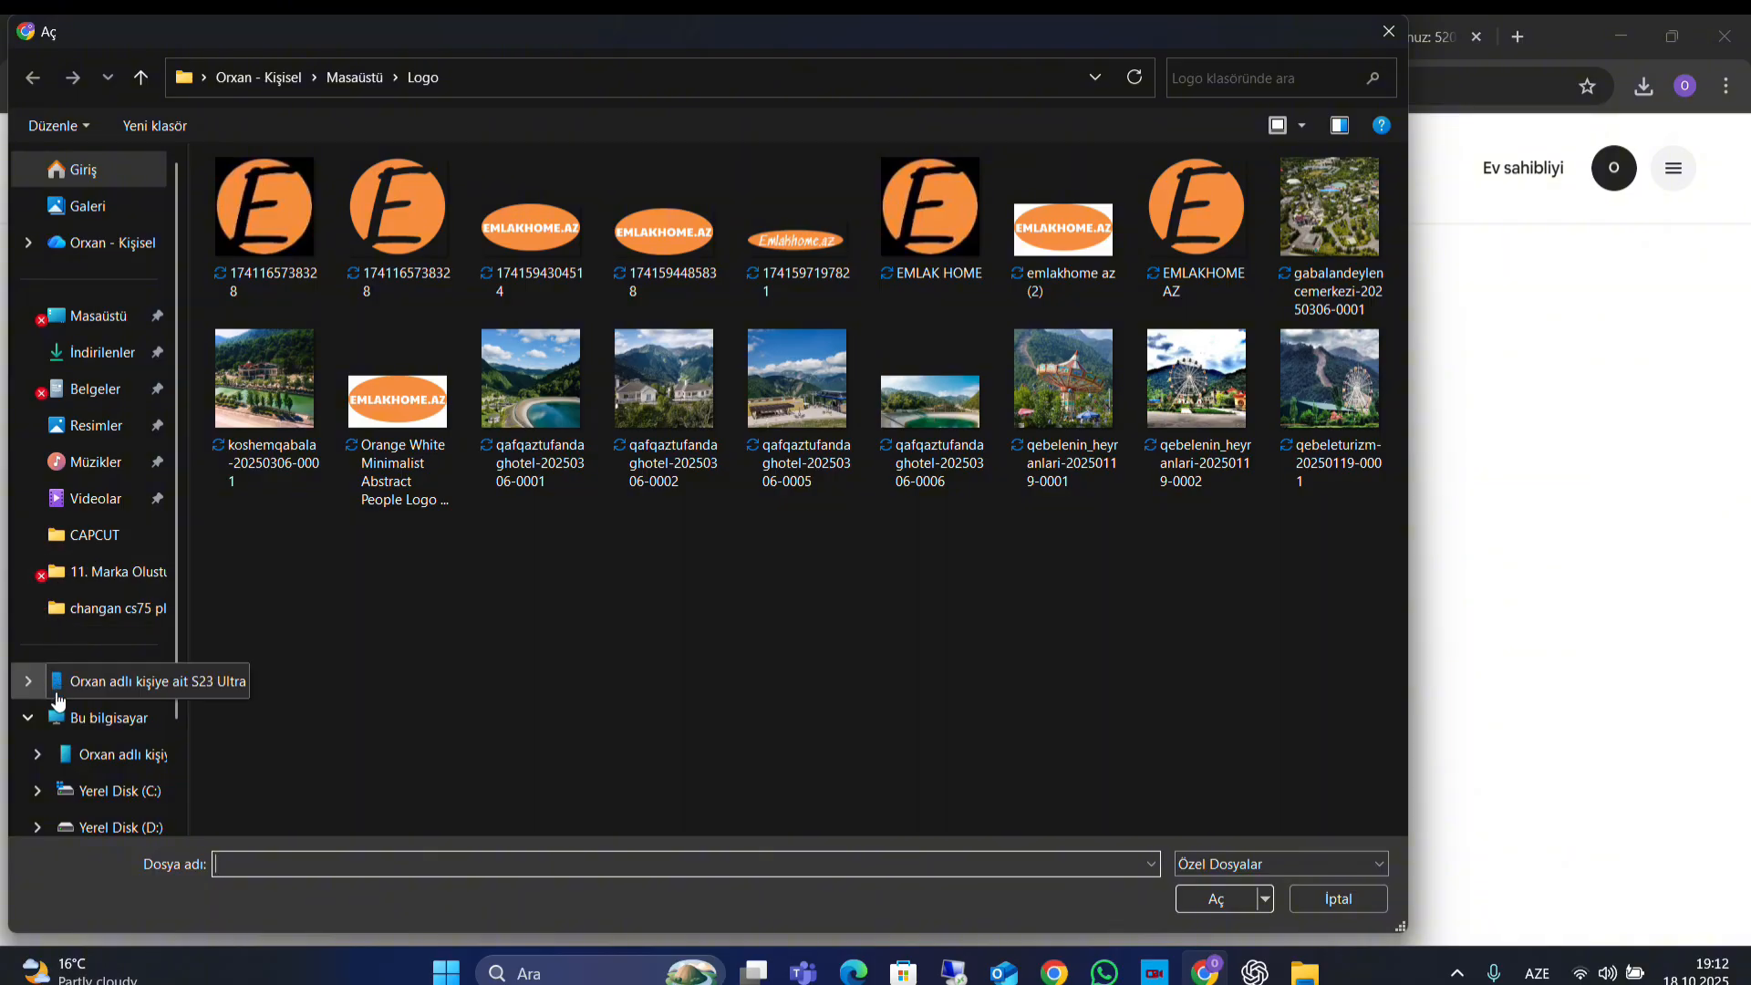
{"action": "left_click", "coordinate": [1389, 31]}
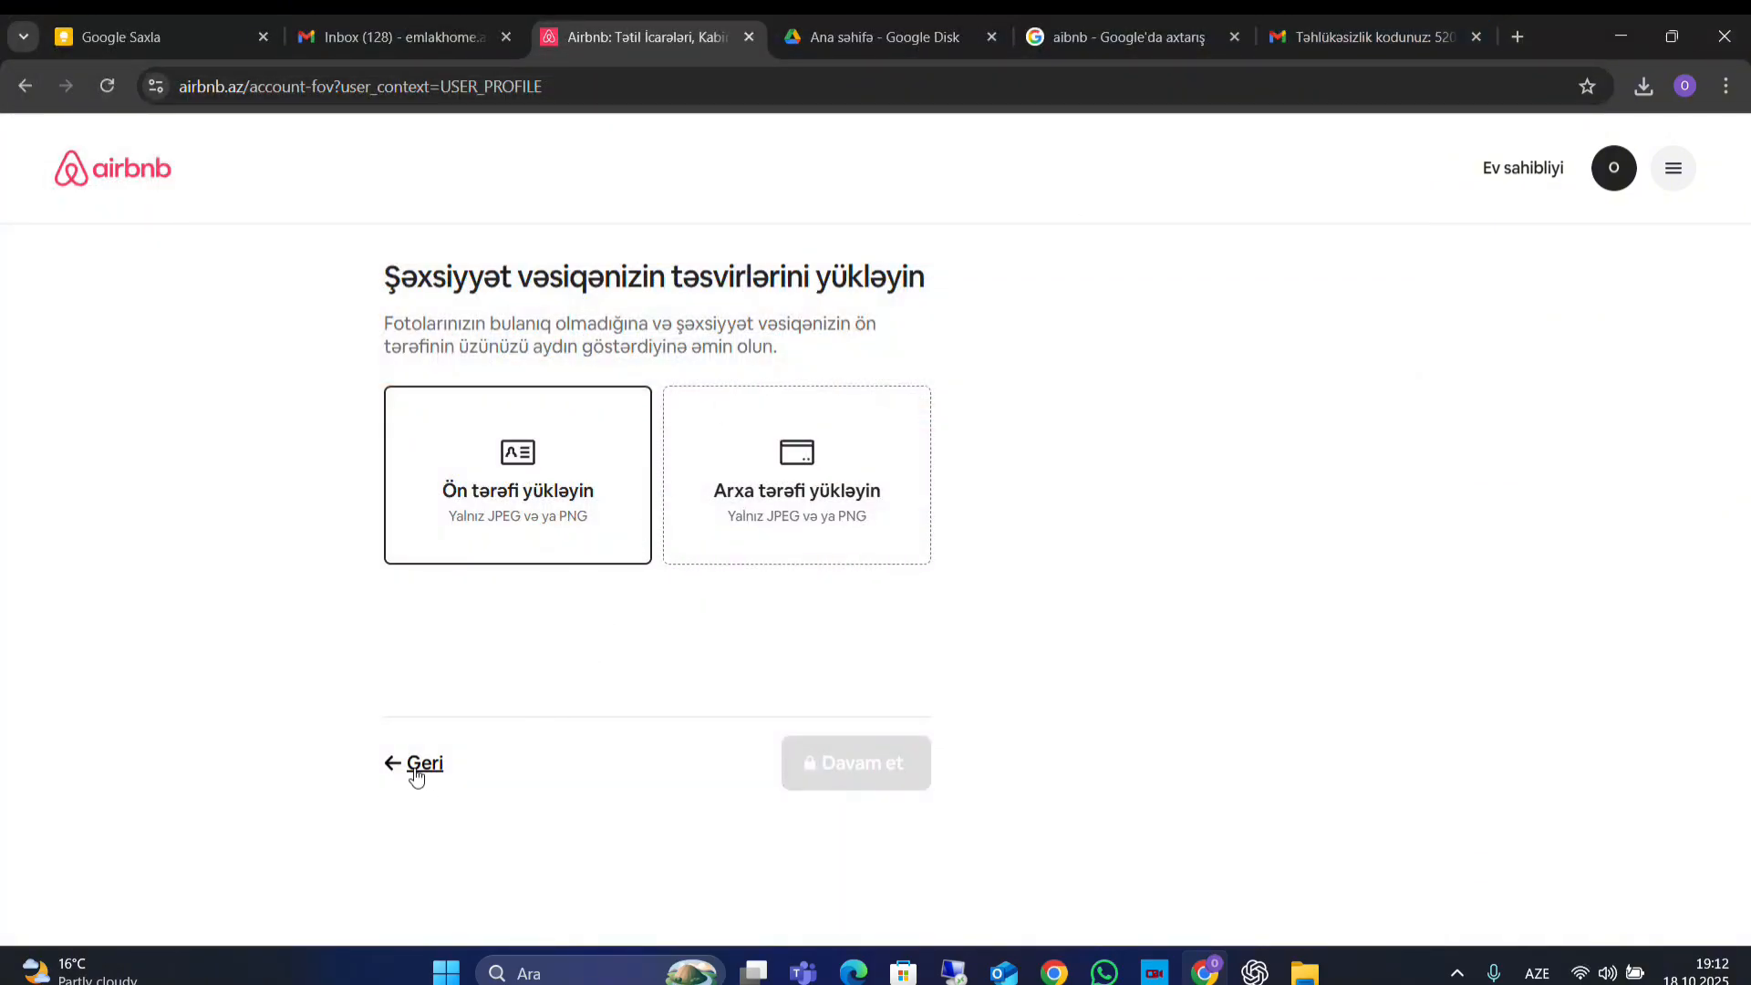
{"action": "left_click", "coordinate": [518, 448]}
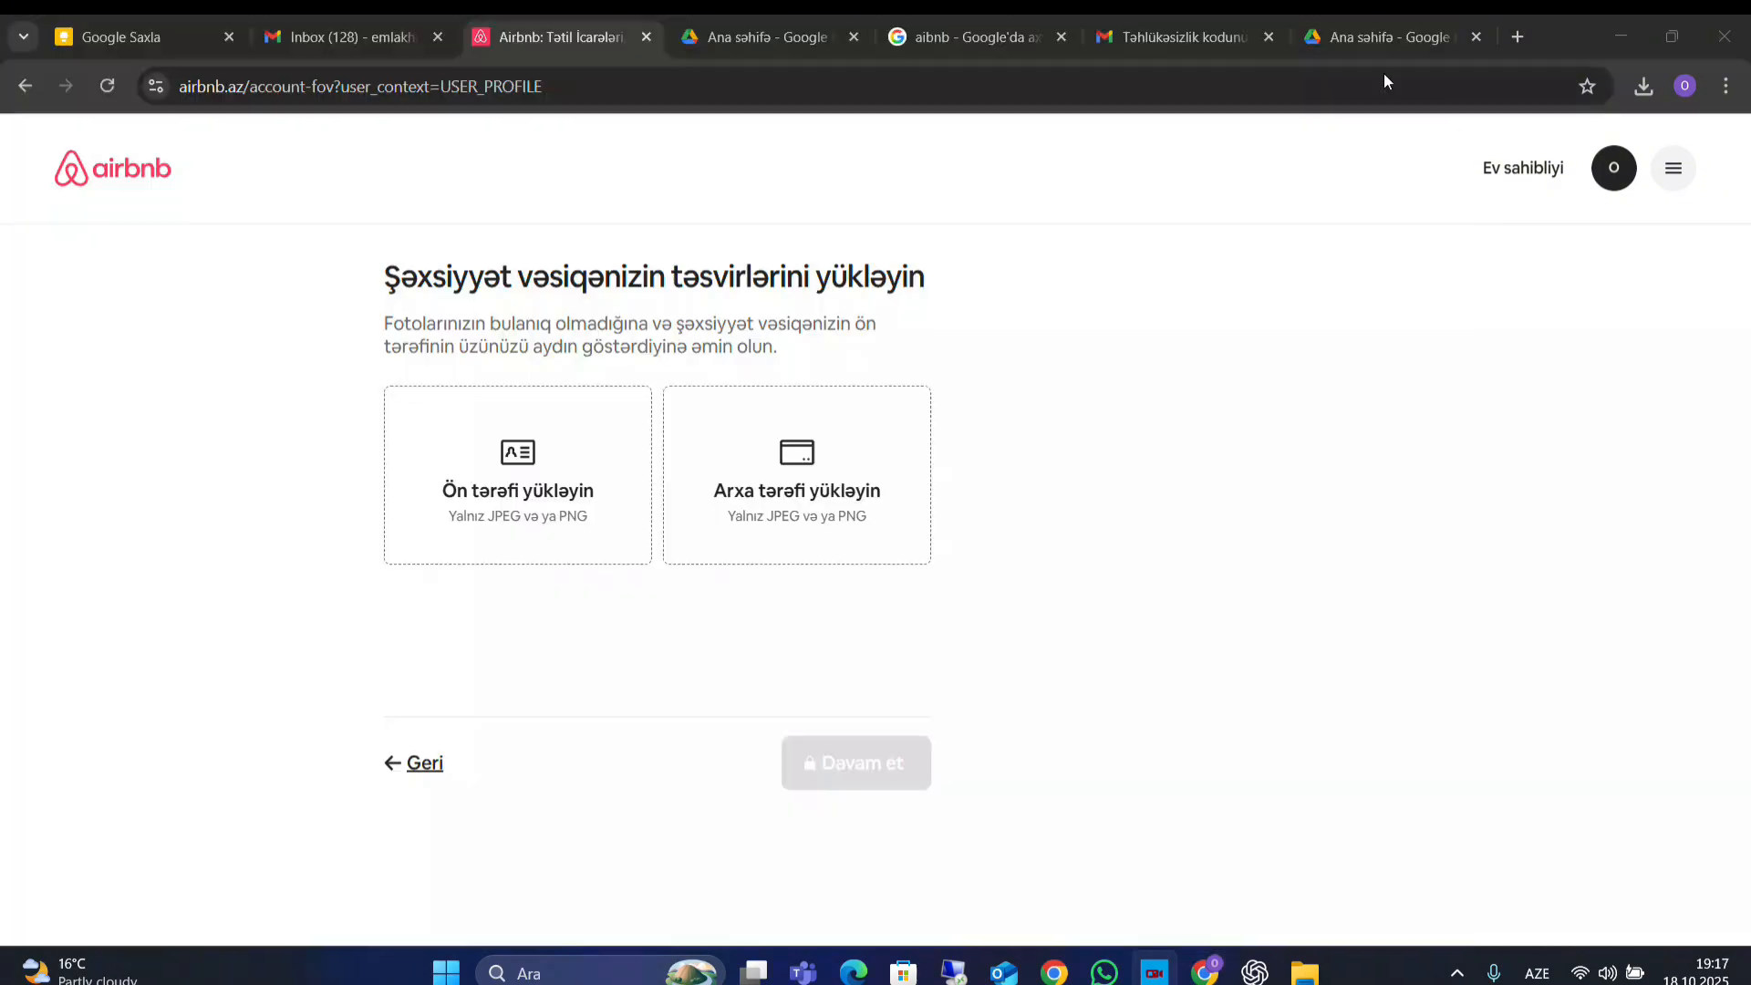
{"action": "left_click_drag", "start_coordinate": [544, 482], "coordinate": [549, 470]}
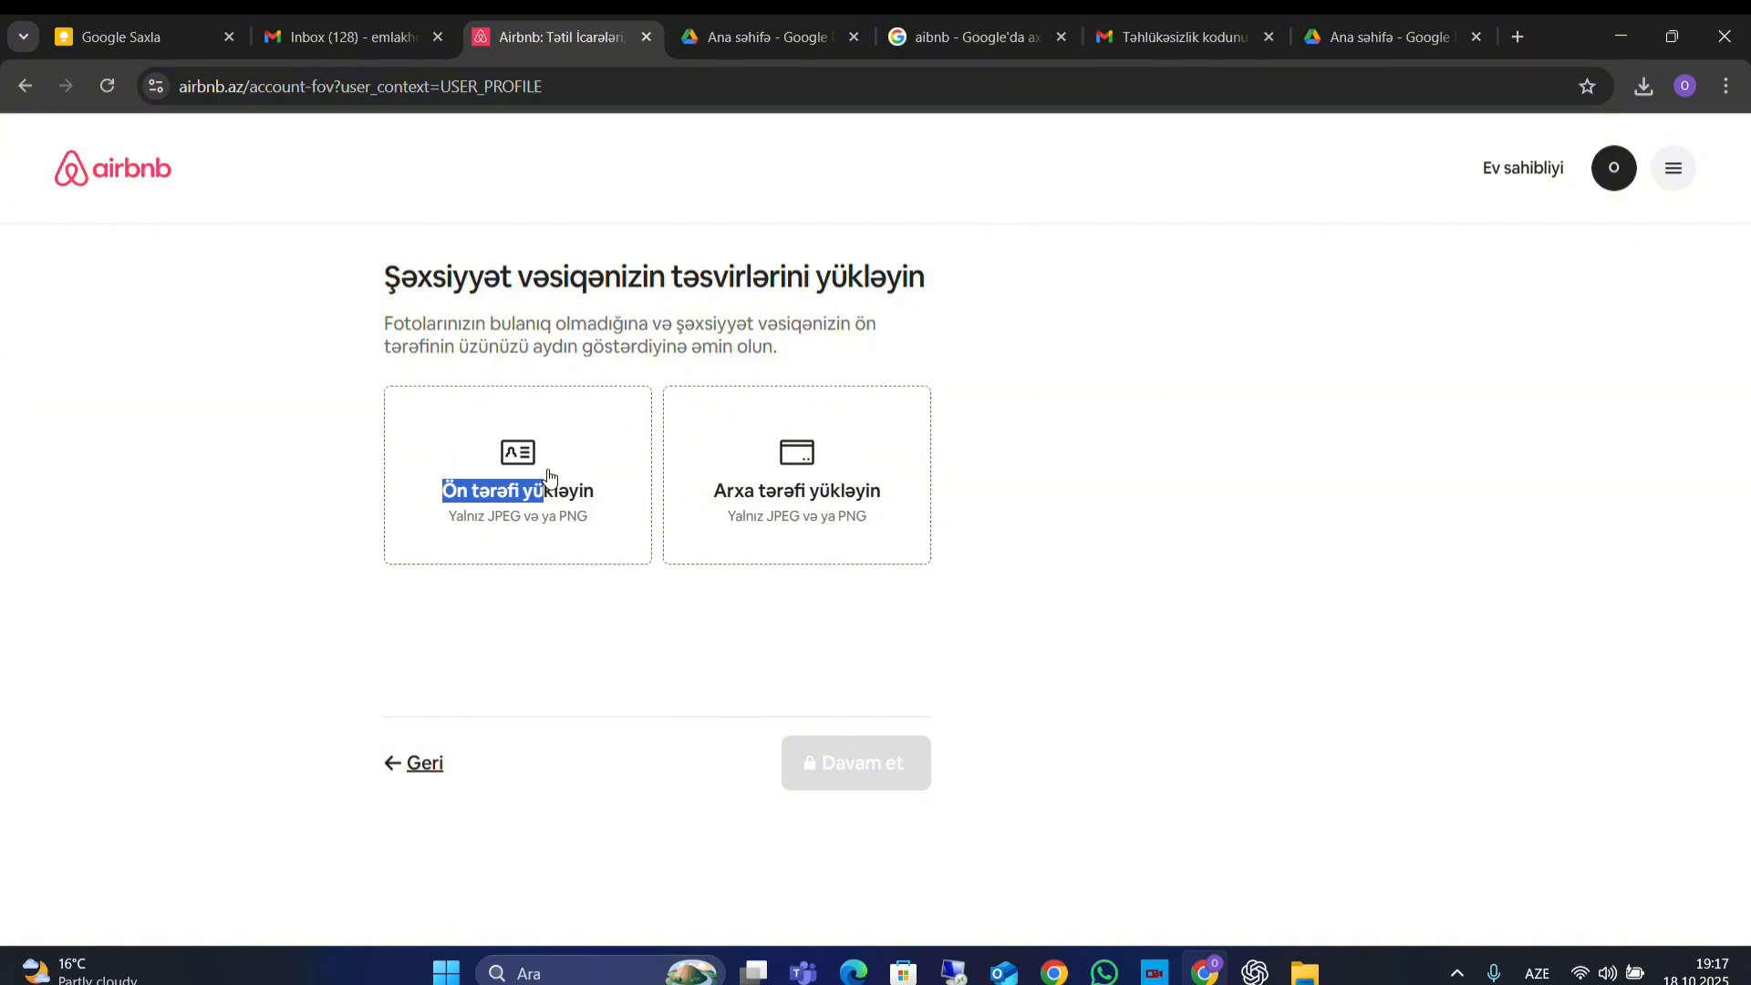
{"action": "left_click", "coordinate": [545, 499]}
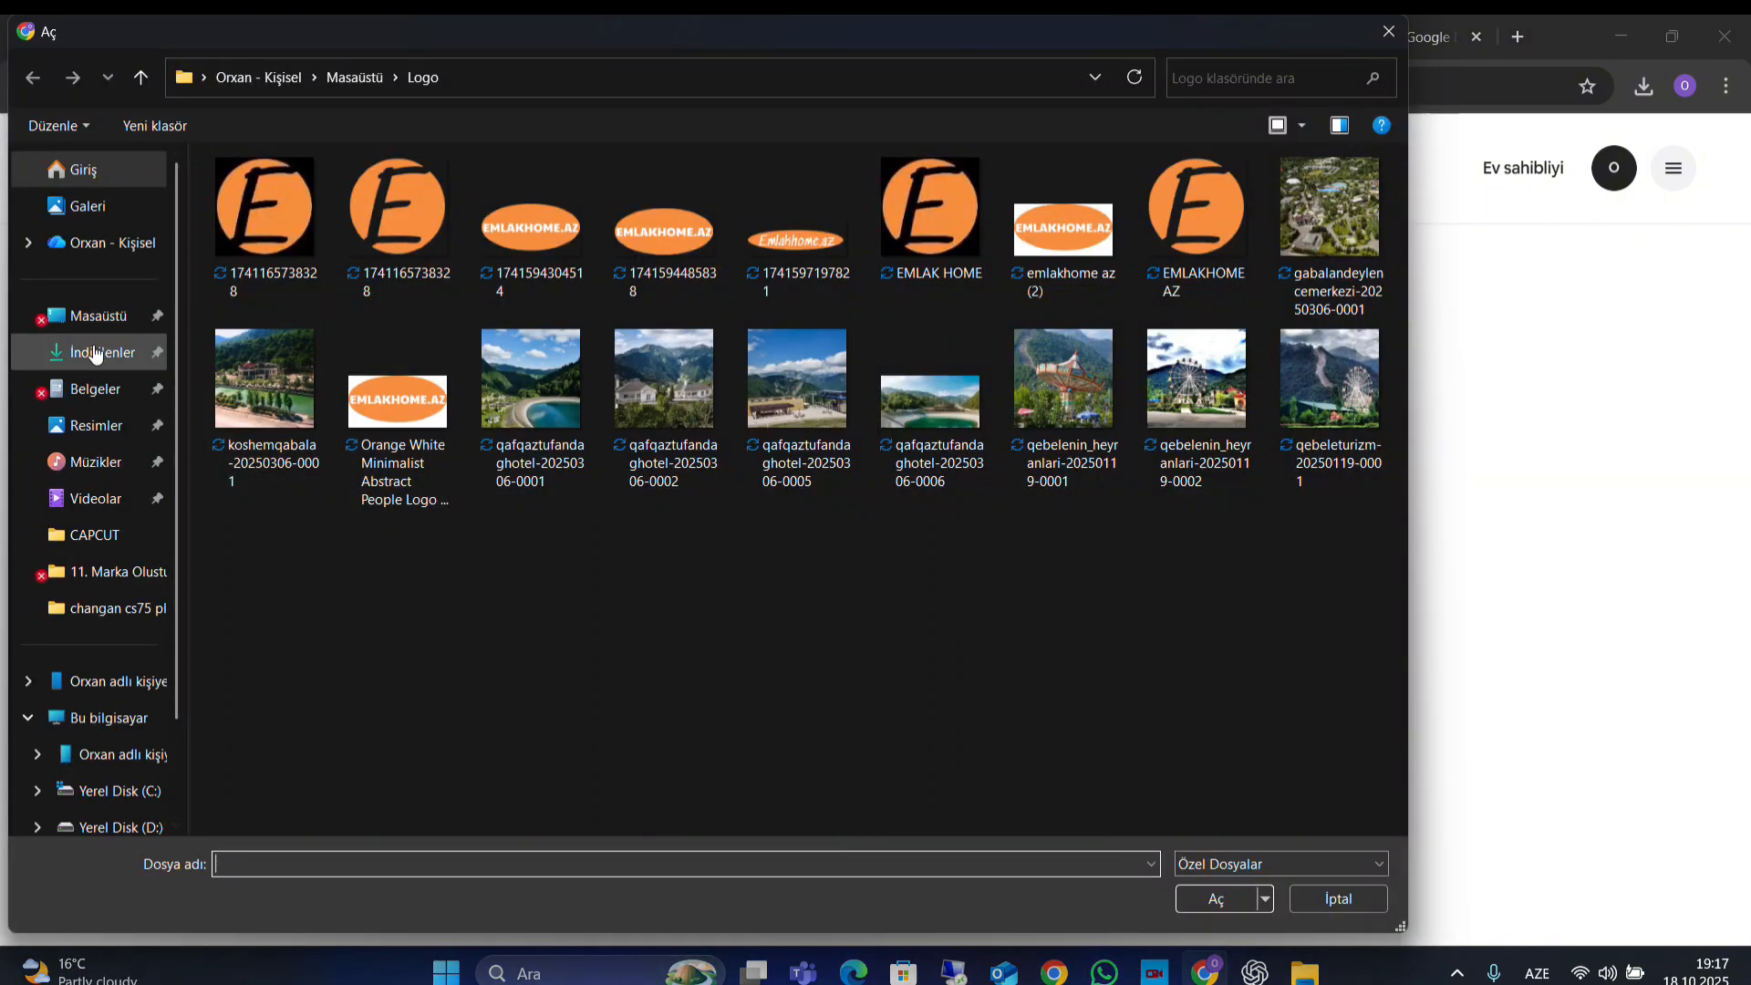
{"action": "left_click", "coordinate": [96, 353]}
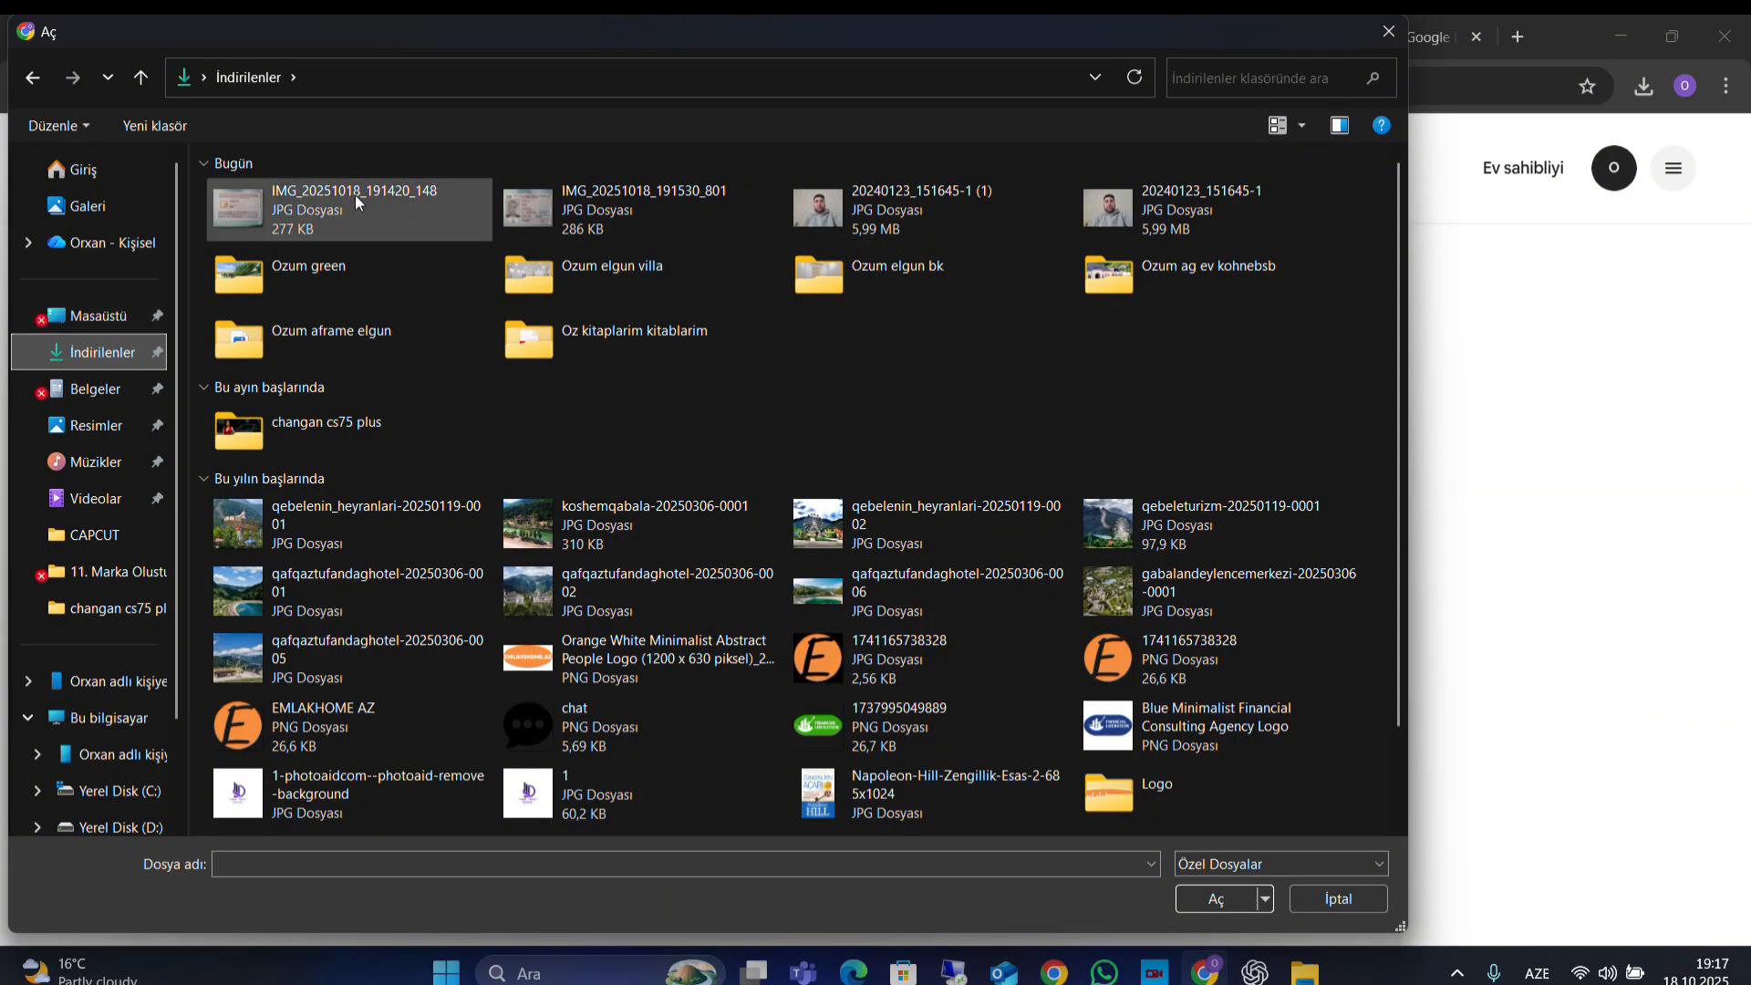
{"action": "left_click", "coordinate": [303, 212]}
{"action": "left_click", "coordinate": [566, 213]}
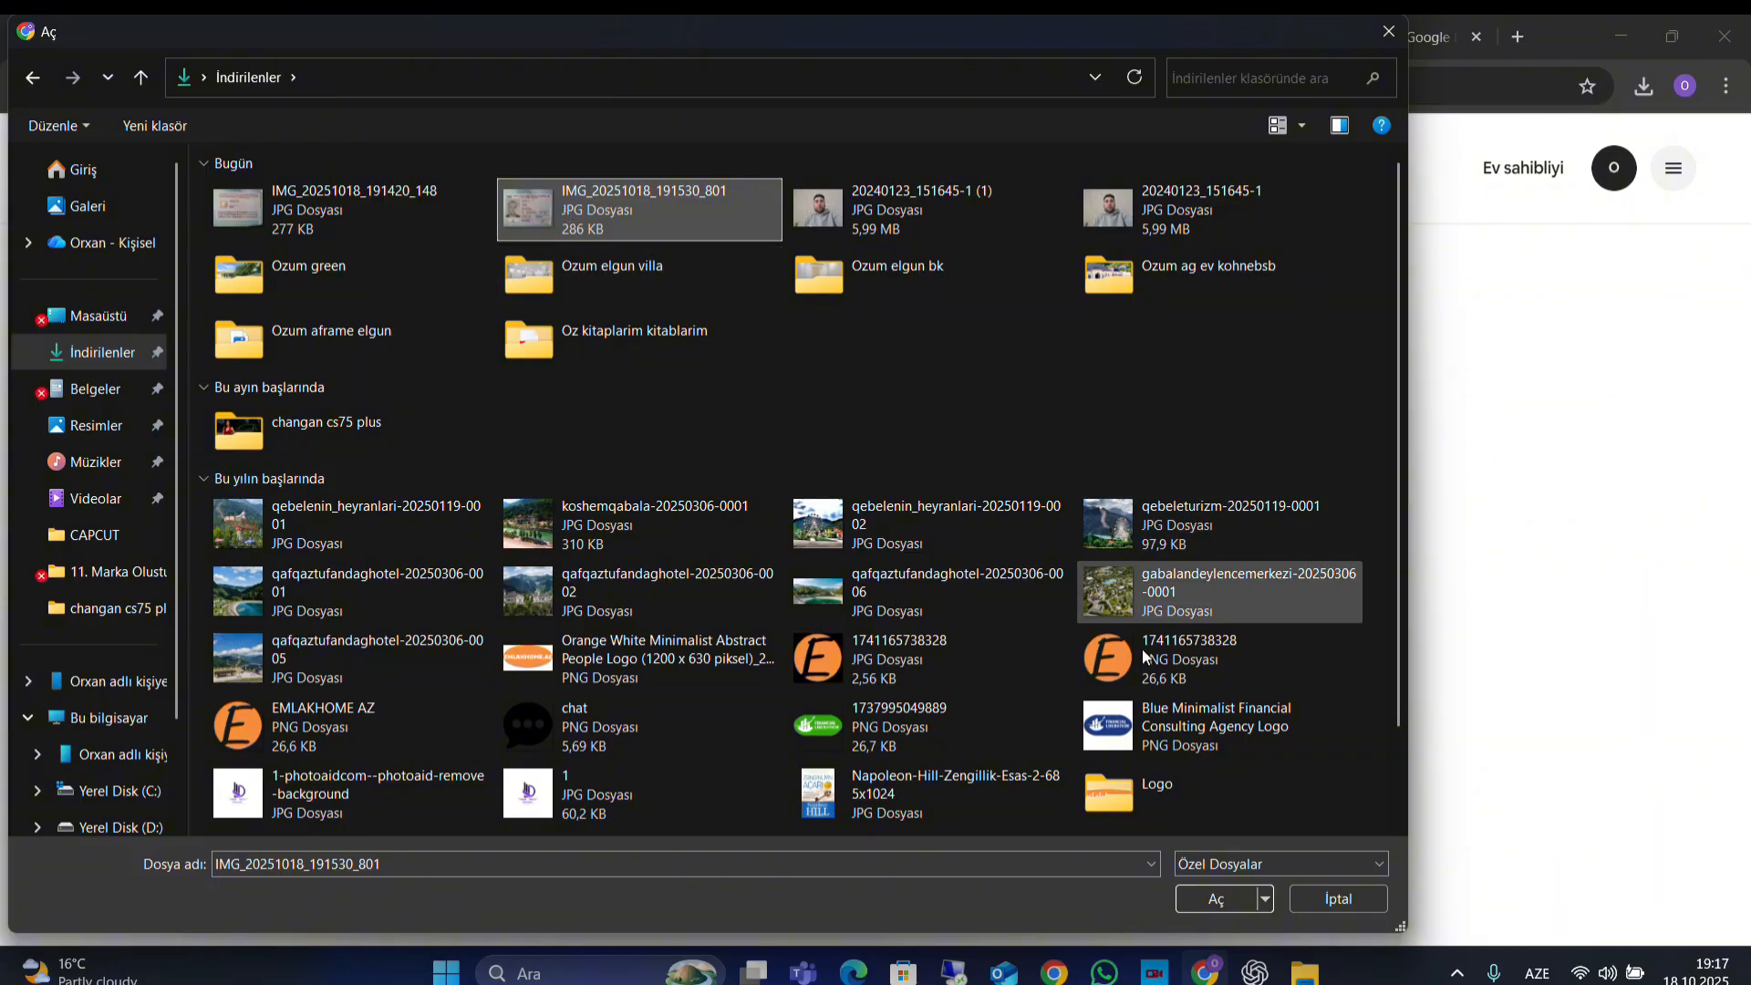
{"action": "left_click", "coordinate": [1216, 899]}
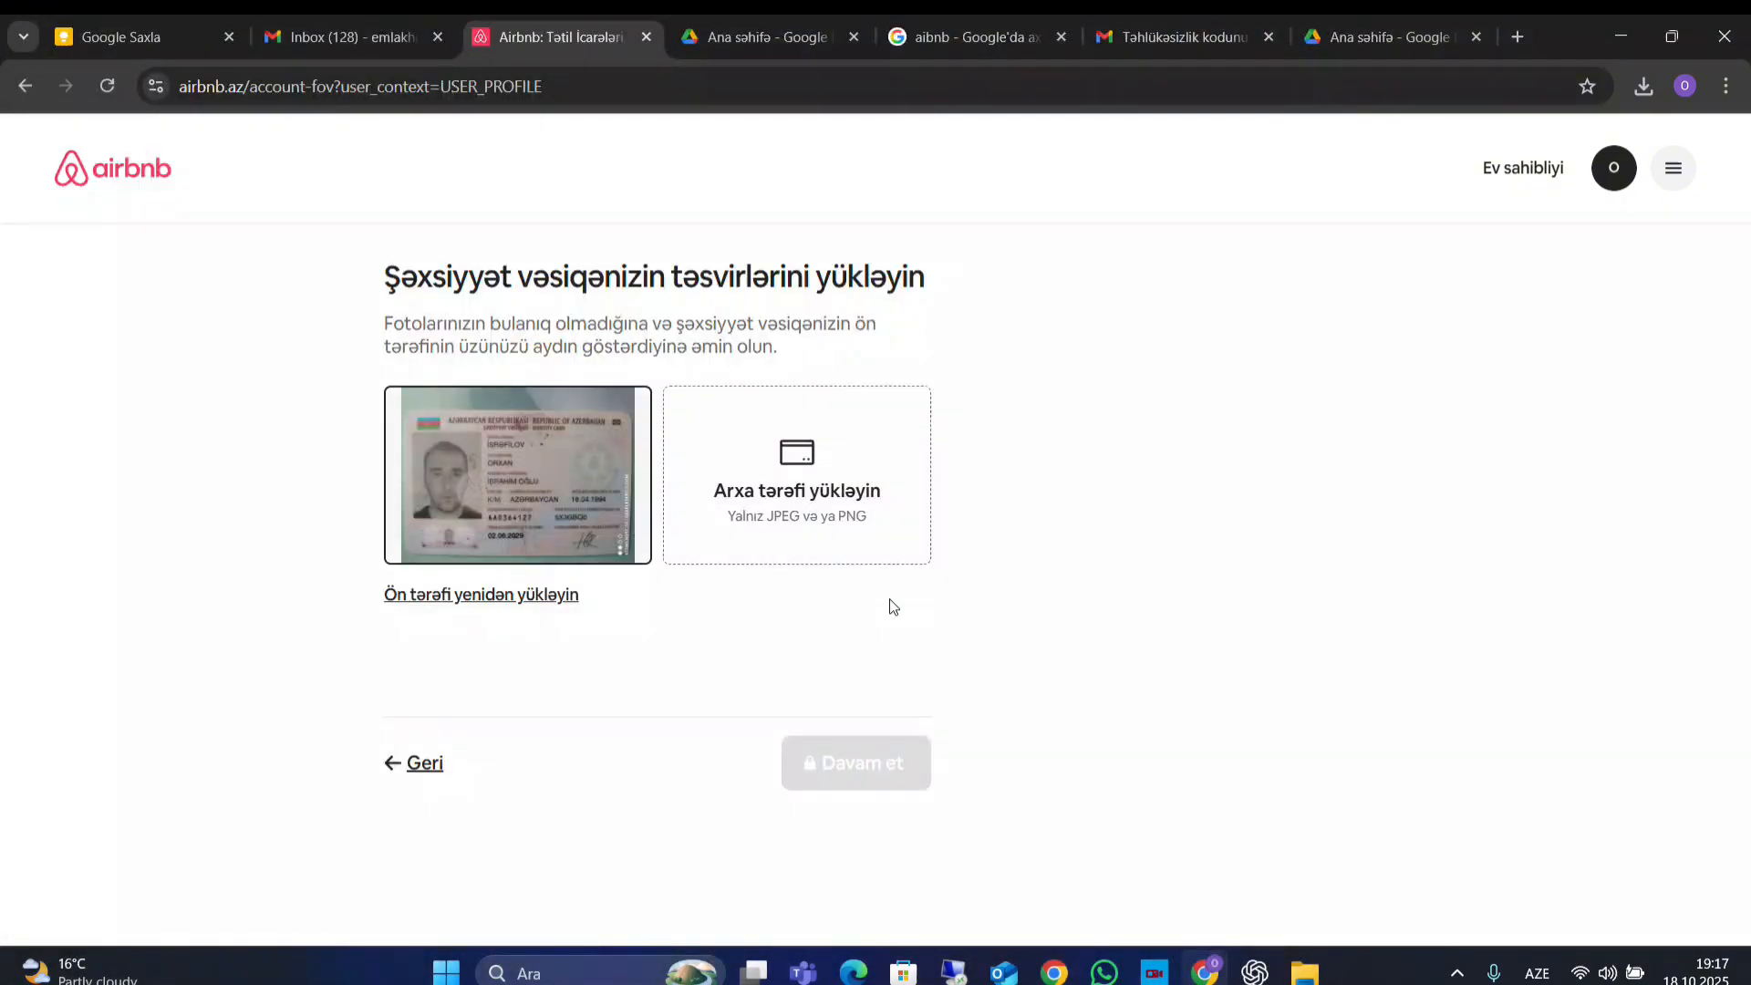
Upload IMG_20251018_191420_148 as the ID card's back photo and continue
{"action": "left_click", "coordinate": [798, 534]}
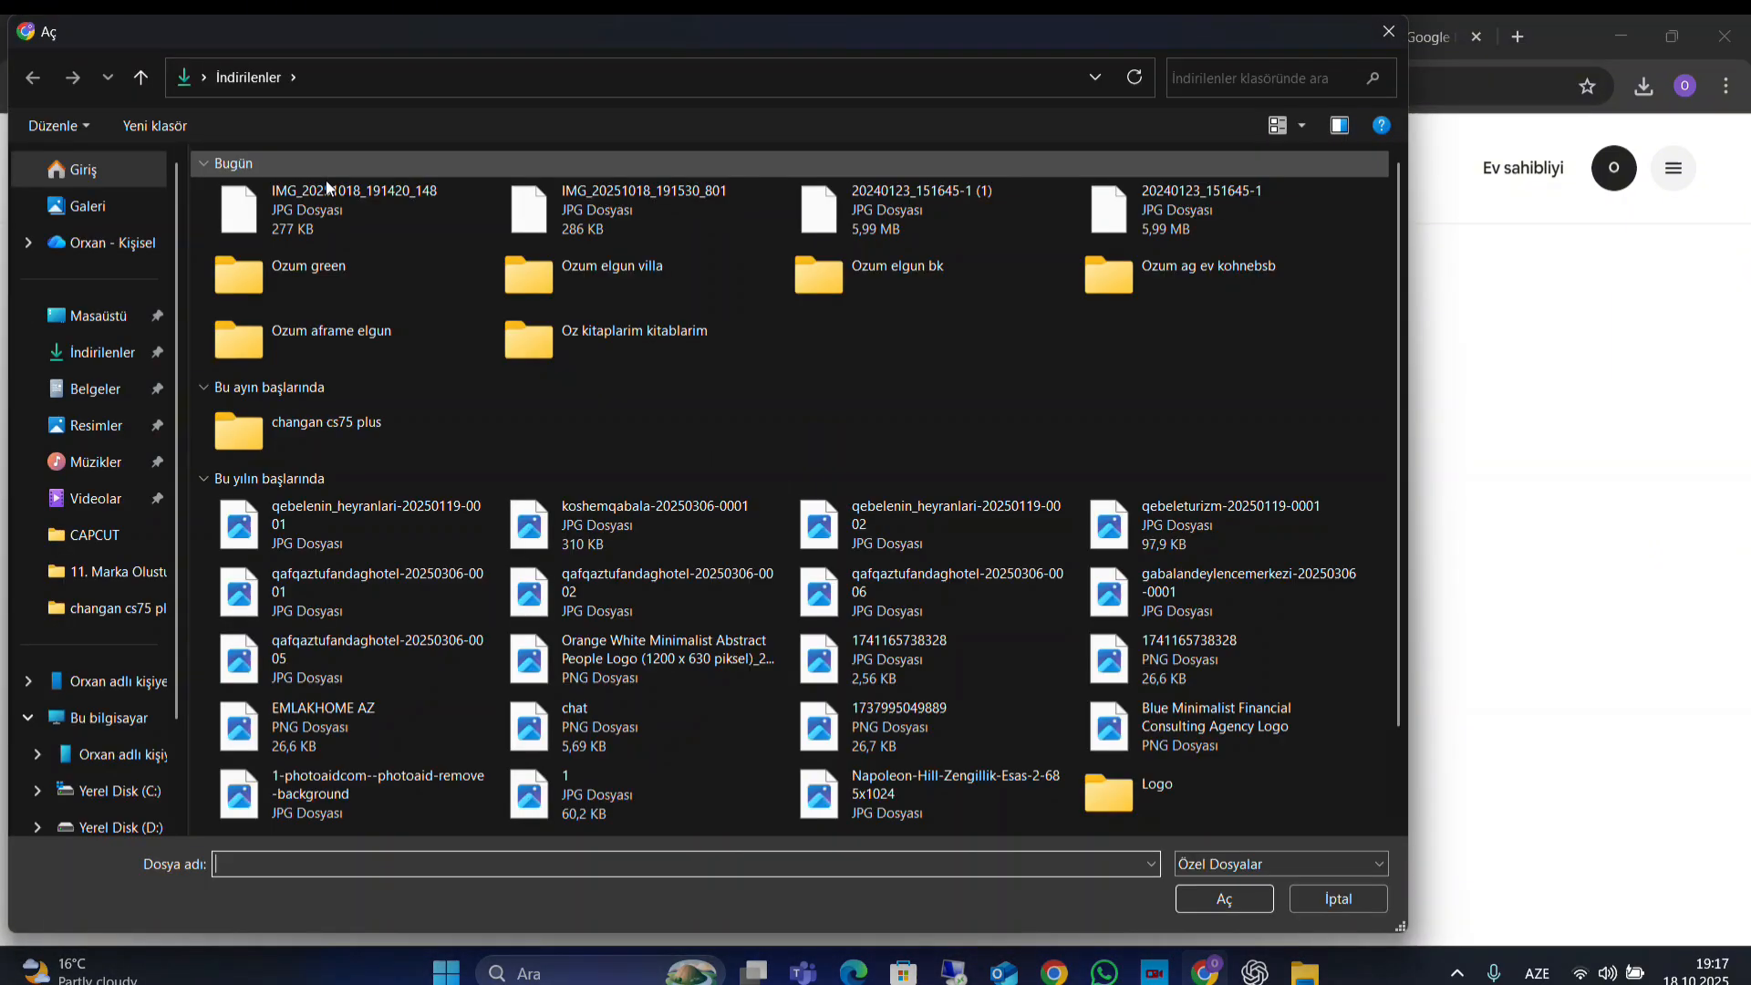
{"action": "left_click", "coordinate": [383, 211]}
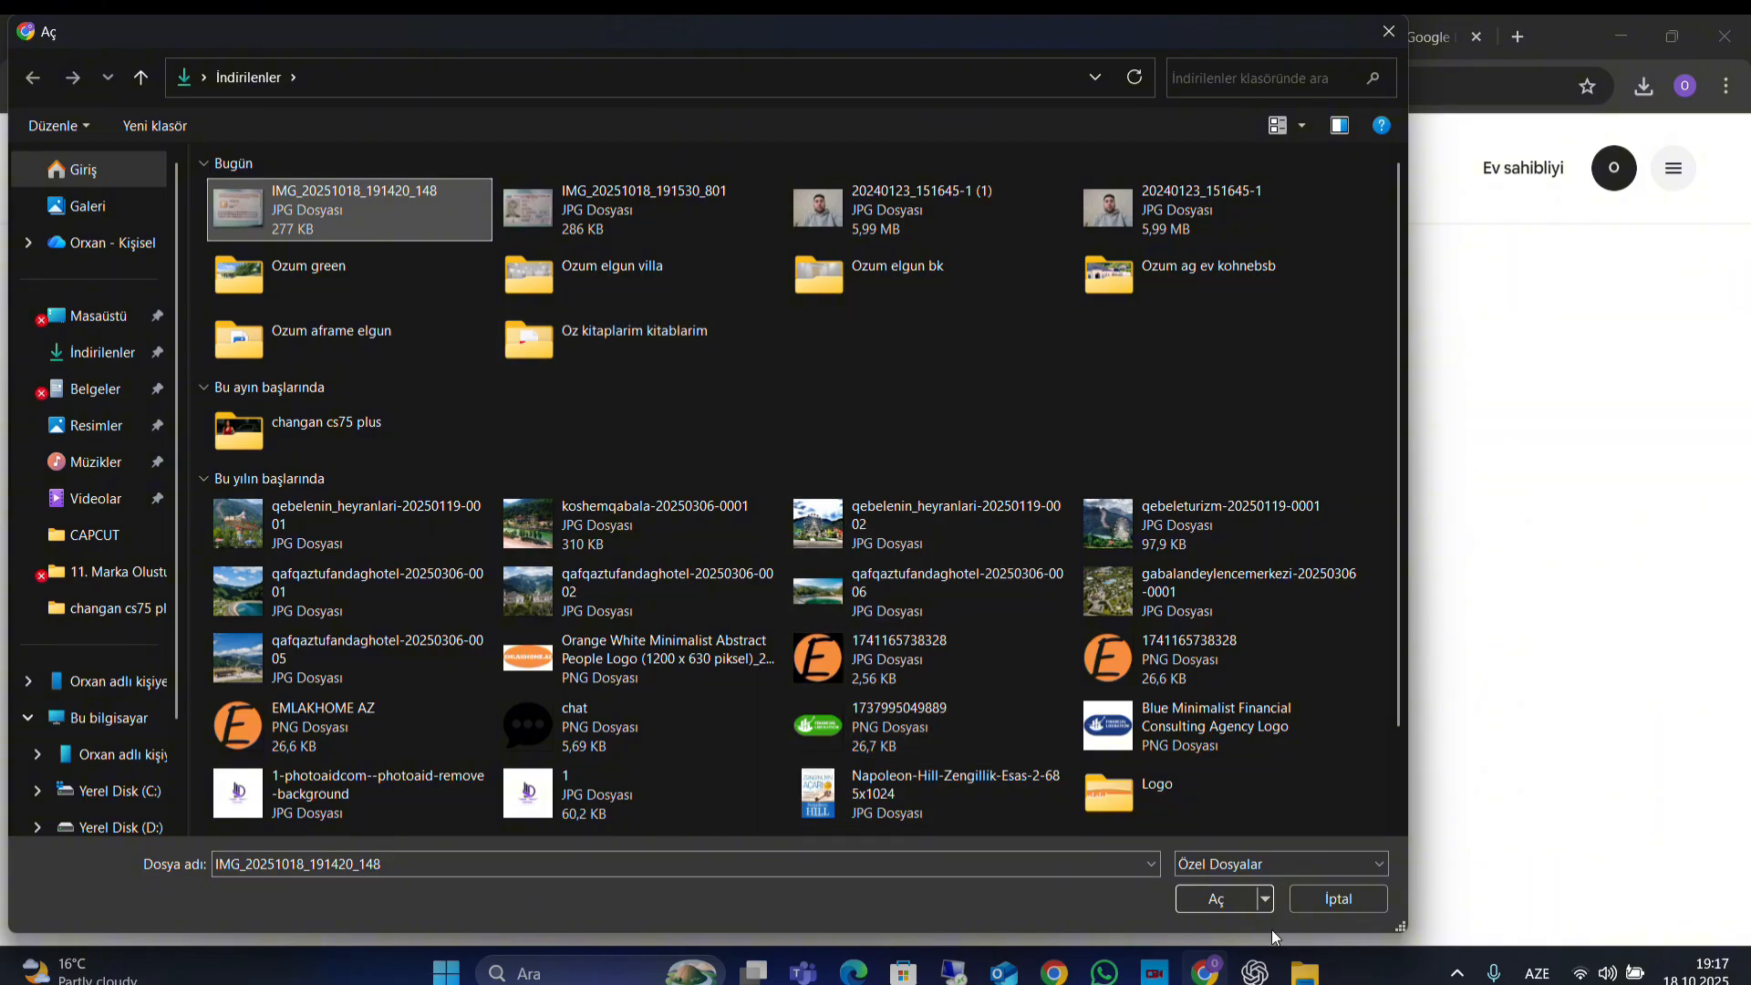
{"action": "left_click", "coordinate": [1214, 903]}
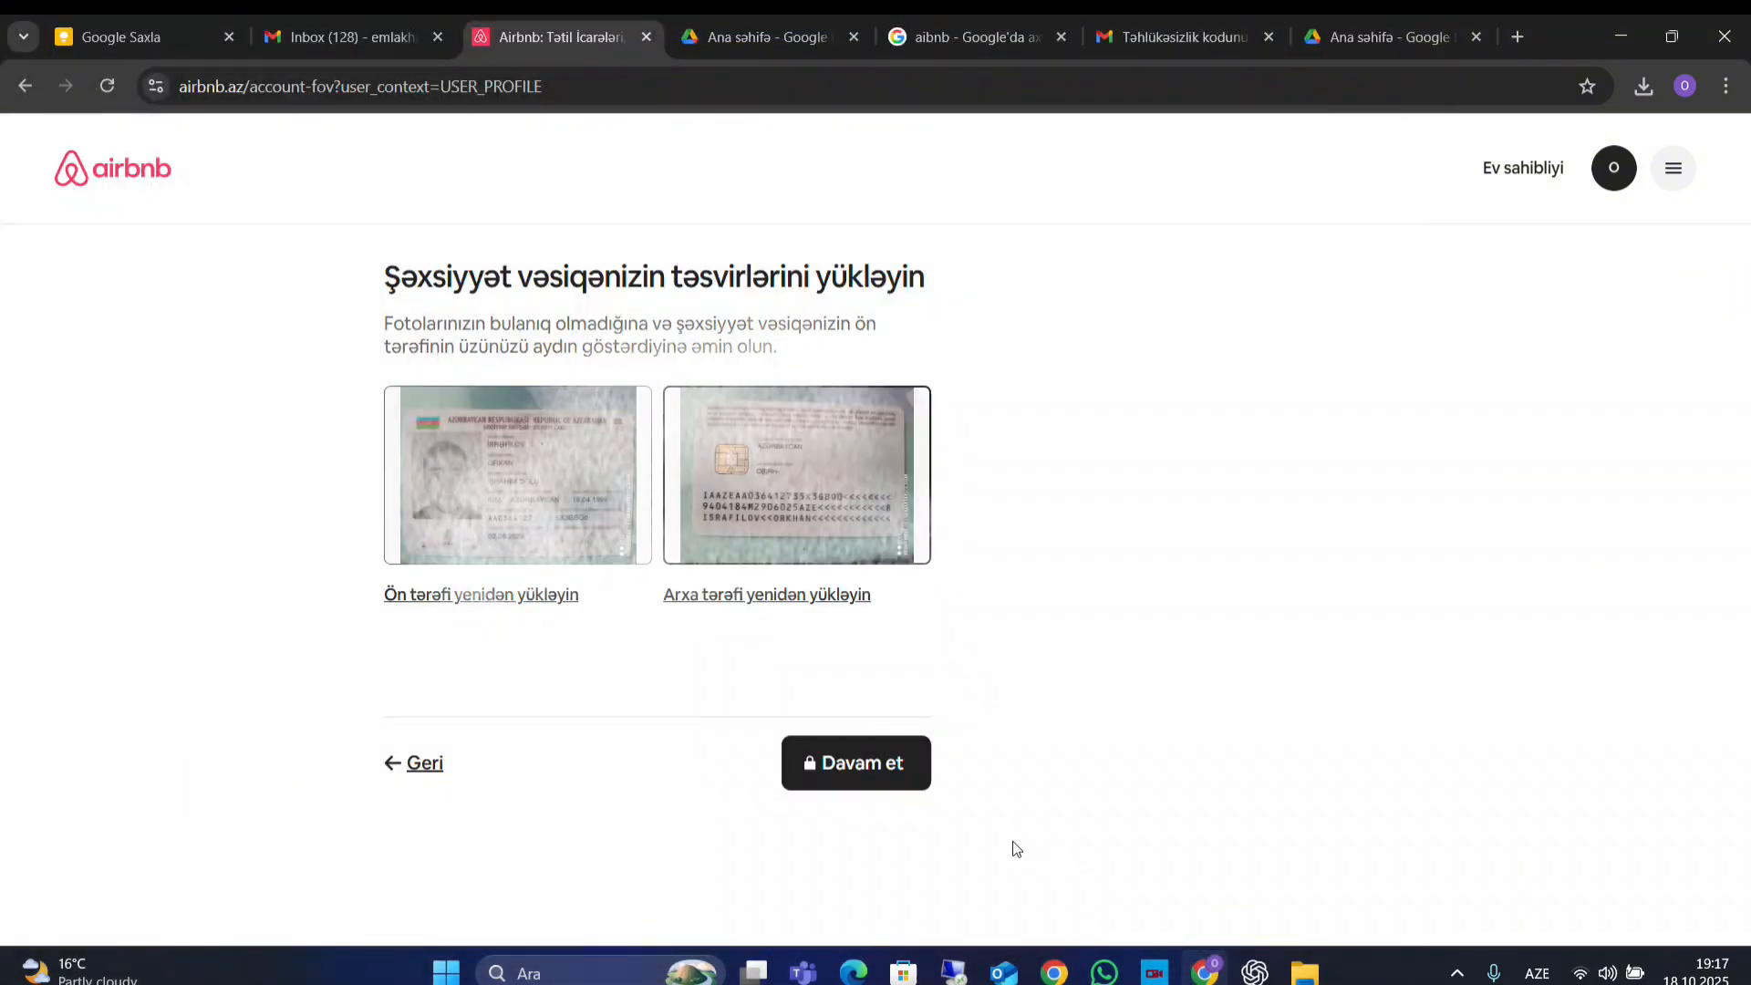
{"action": "left_click", "coordinate": [841, 761]}
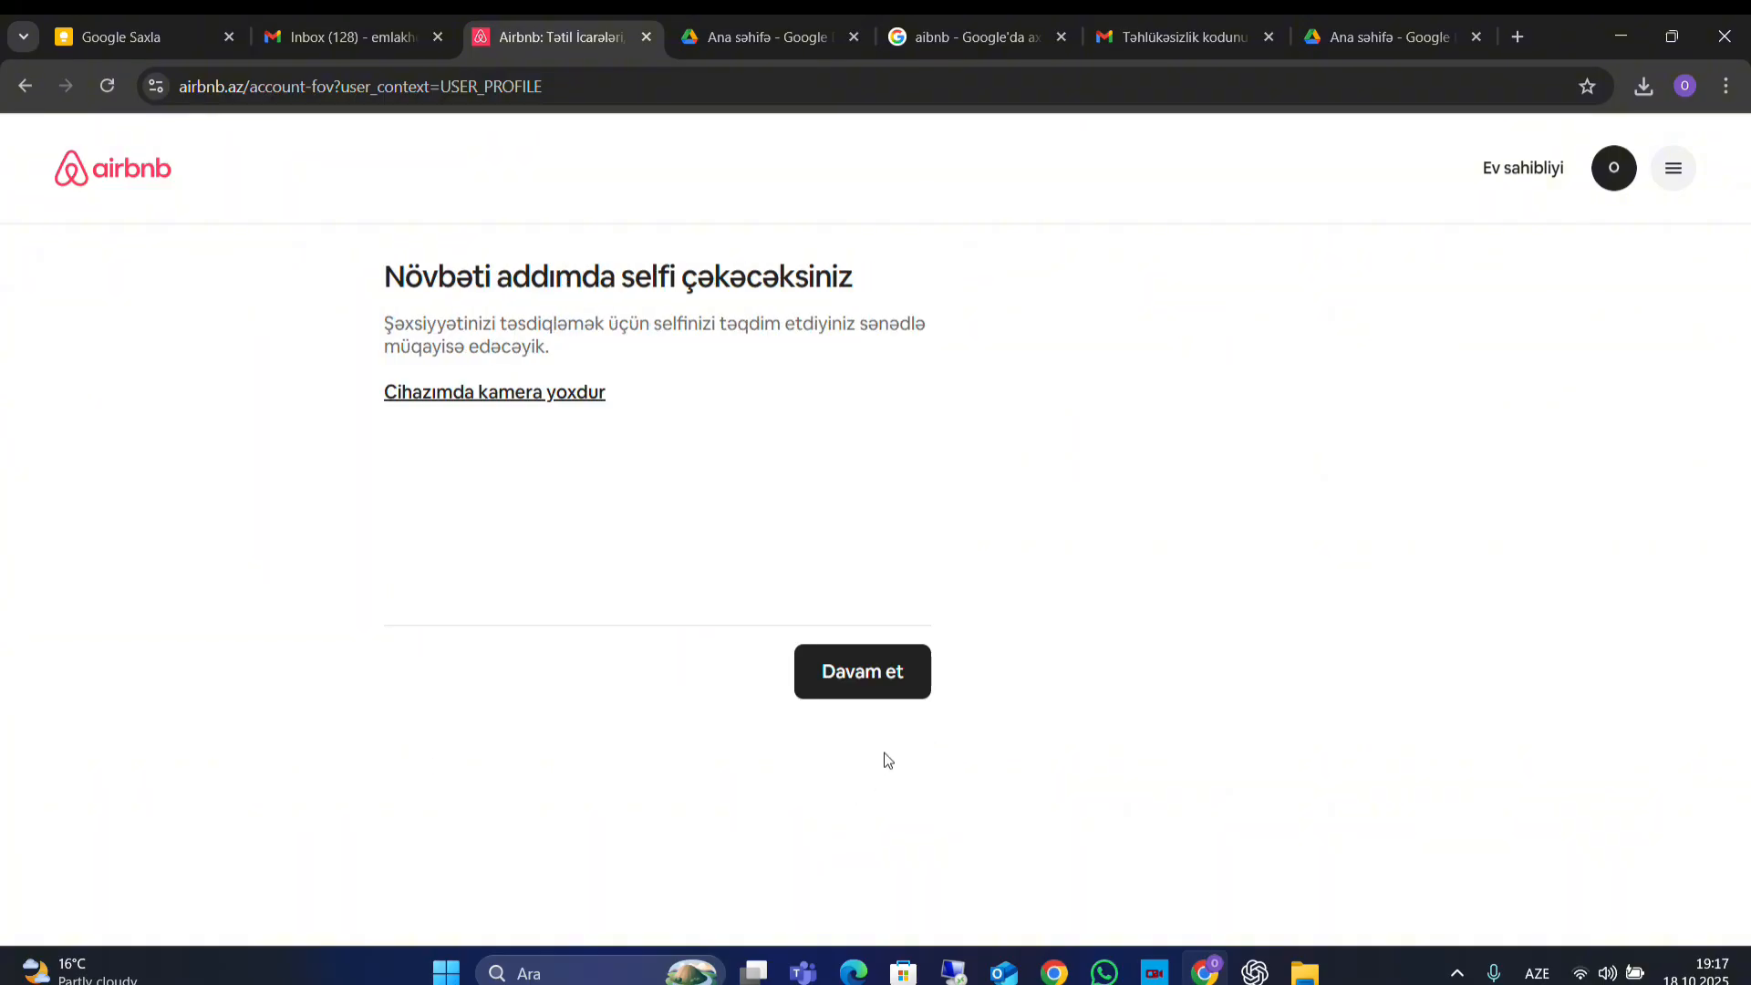
Choose 'Avtomatik foto yoxlanışı', accept the terms, and acknowledge the pending-verification notice
{"action": "left_click", "coordinate": [877, 673]}
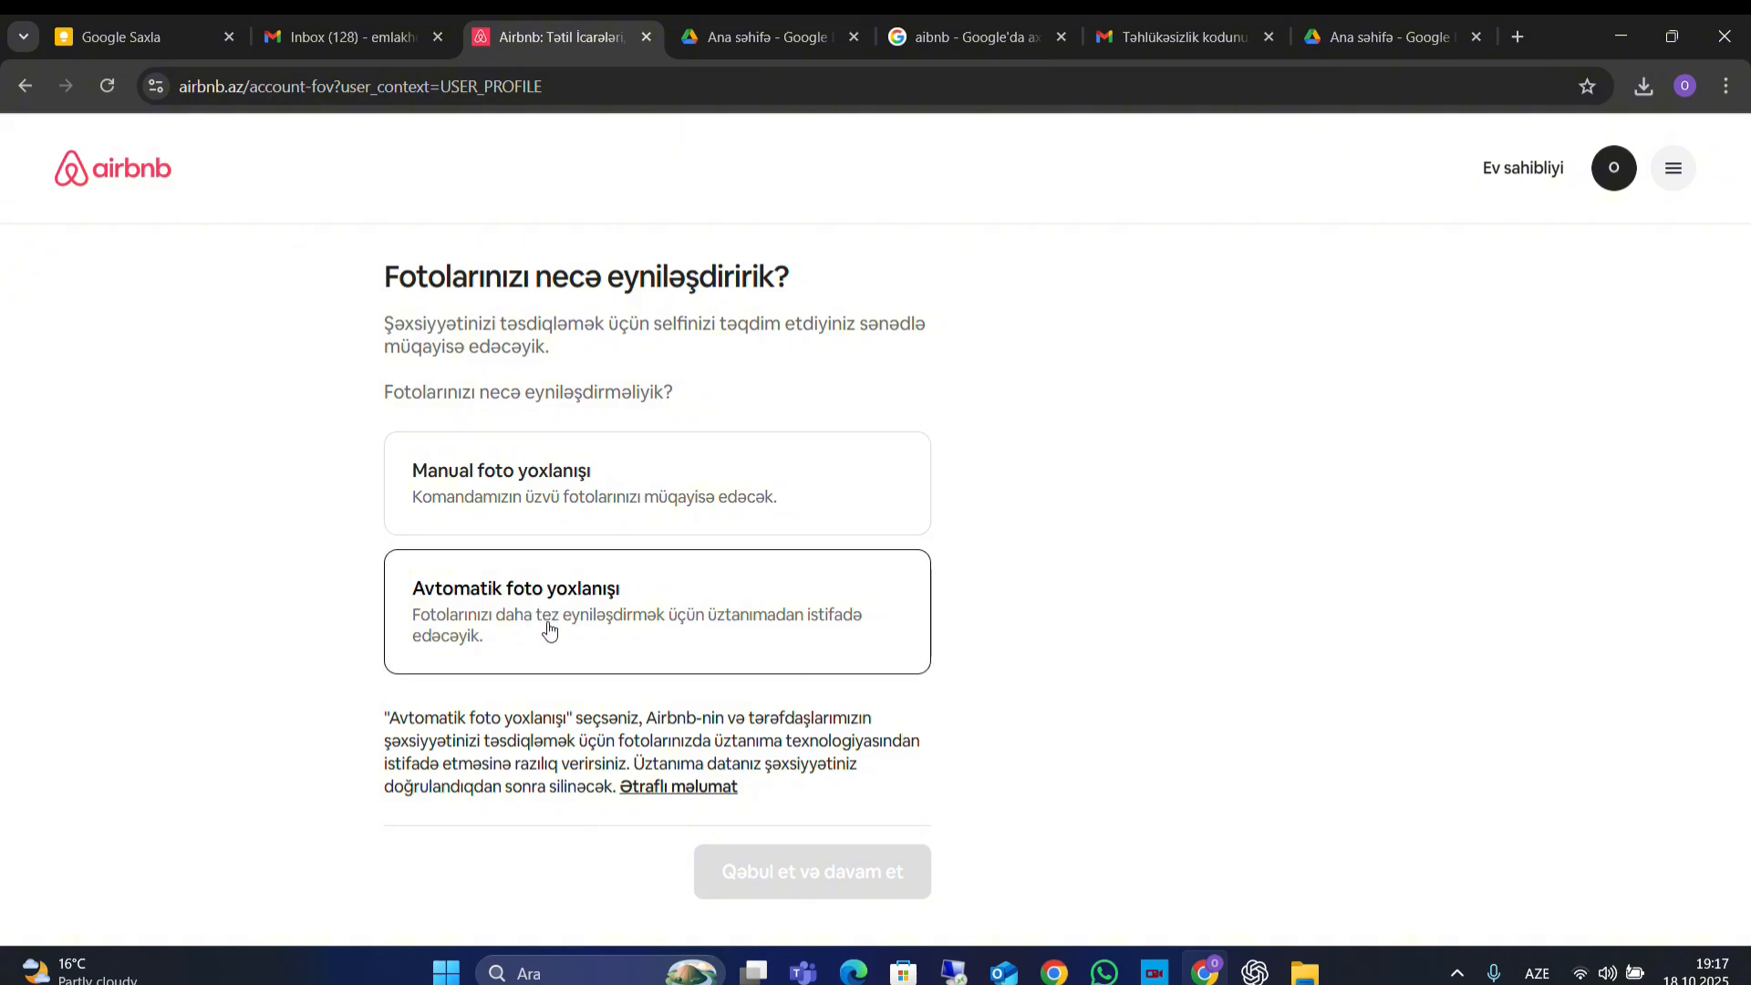
{"action": "left_click", "coordinate": [663, 630]}
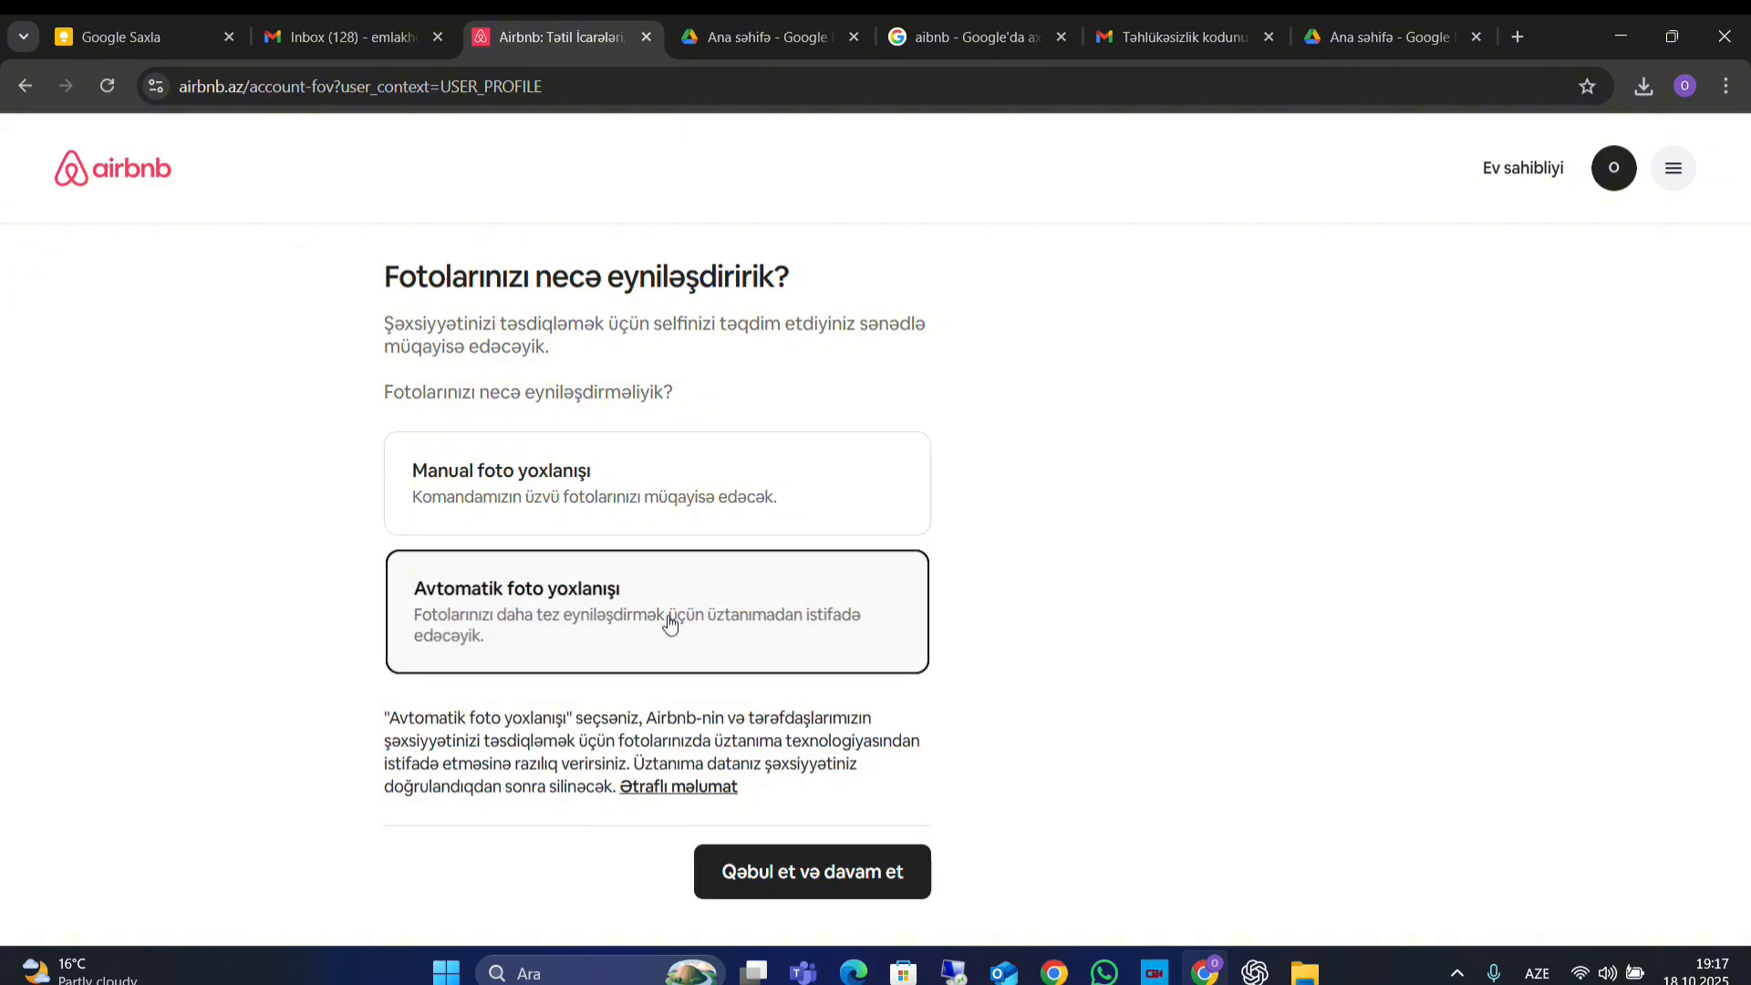
{"action": "left_click", "coordinate": [792, 871]}
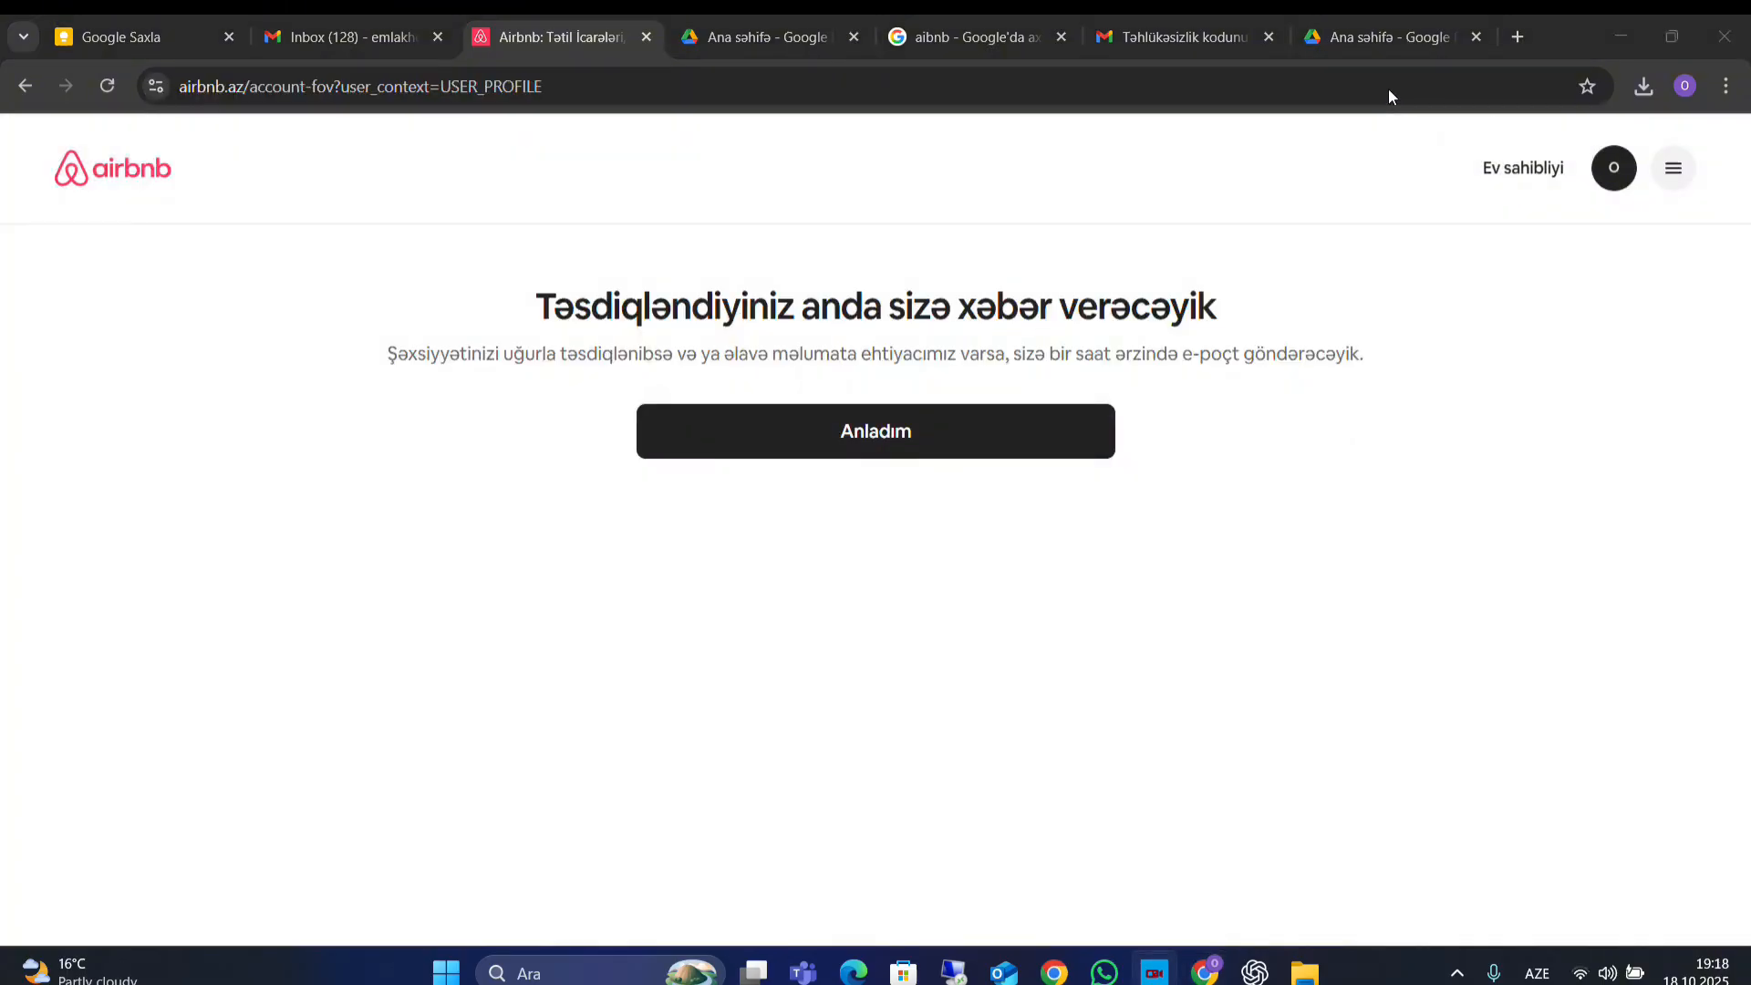
{"action": "left_click", "coordinate": [883, 445]}
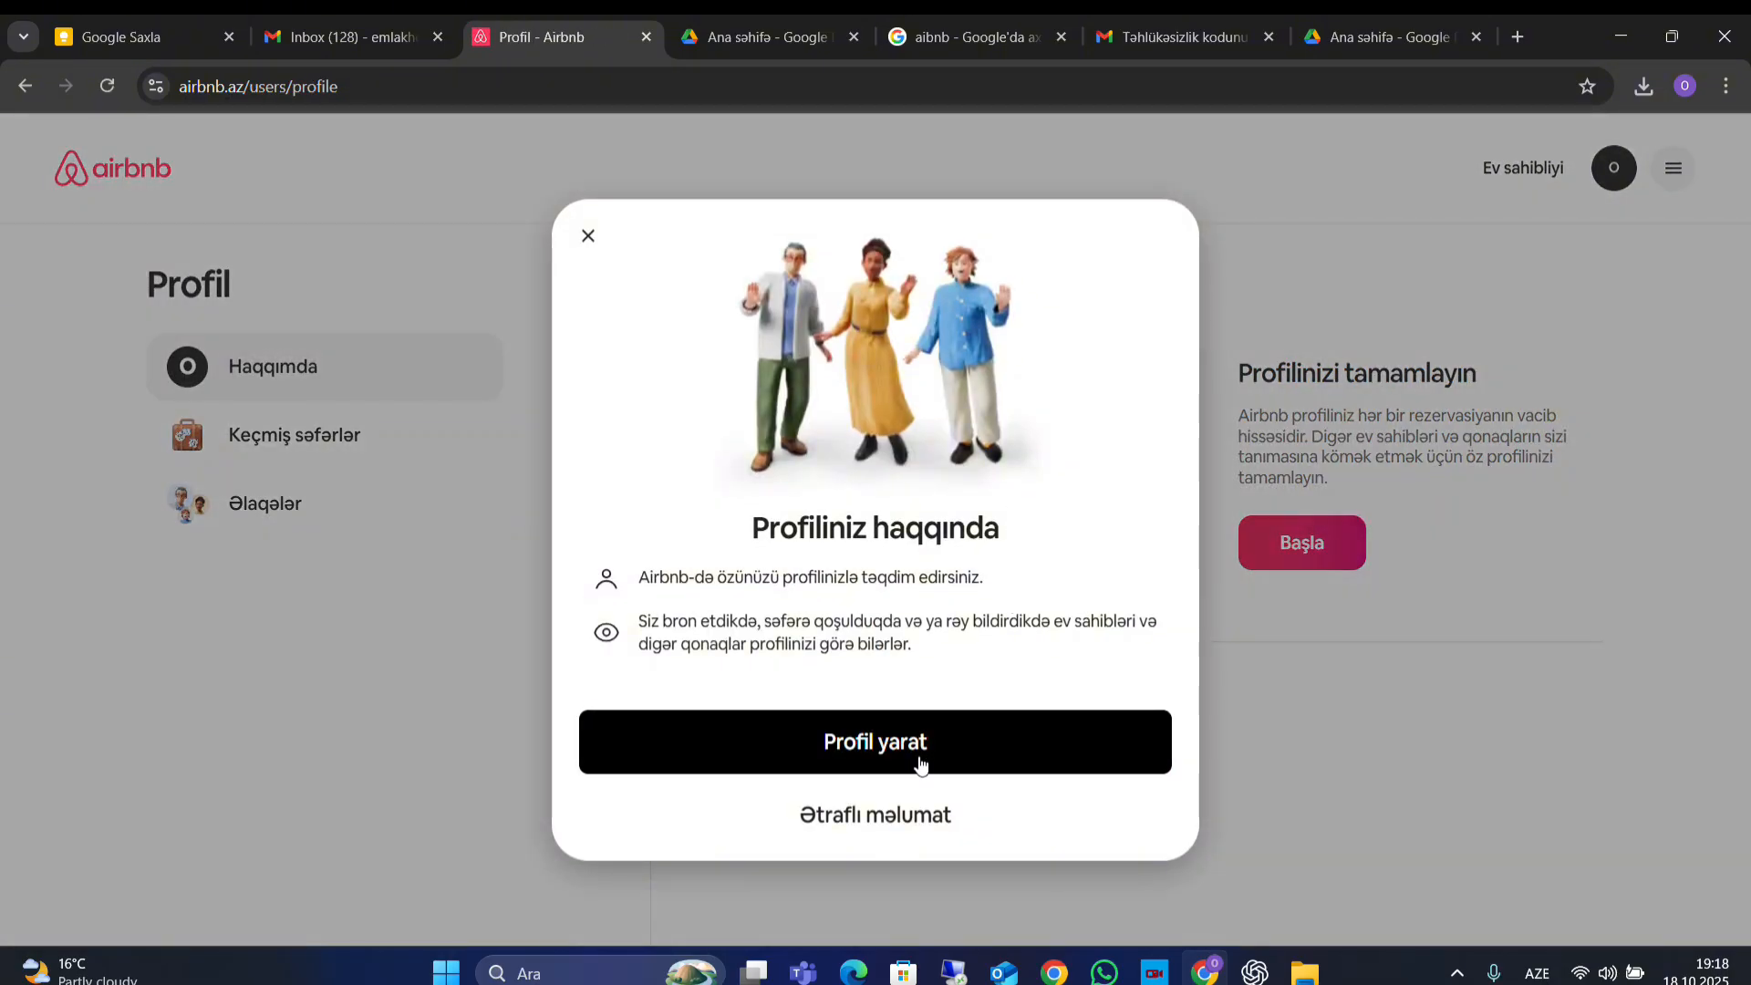
Create the profile with photo 20240123_151645-1 (1) and open the dream-destination question
{"action": "left_click", "coordinate": [926, 746]}
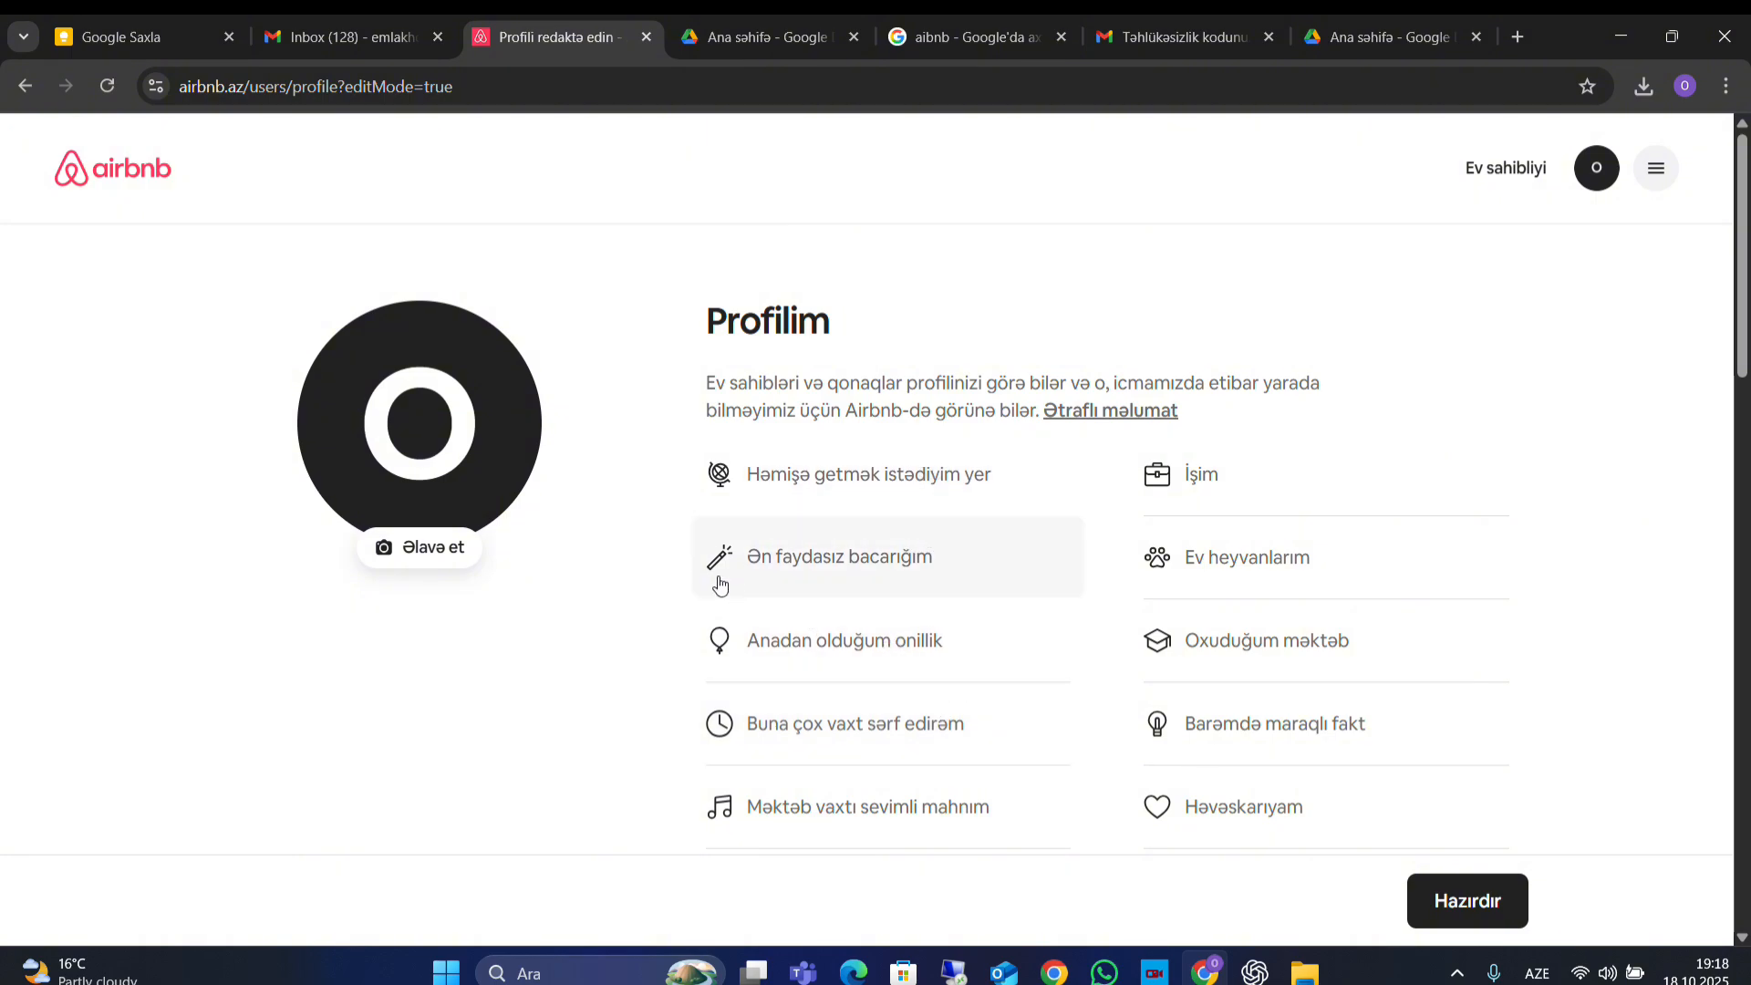
{"action": "scroll", "coordinate": [498, 501], "scroll_direction": "down", "scroll_amount": 1}
{"action": "scroll", "coordinate": [489, 495], "scroll_direction": "up", "scroll_amount": 1}
{"action": "left_click", "coordinate": [428, 550]}
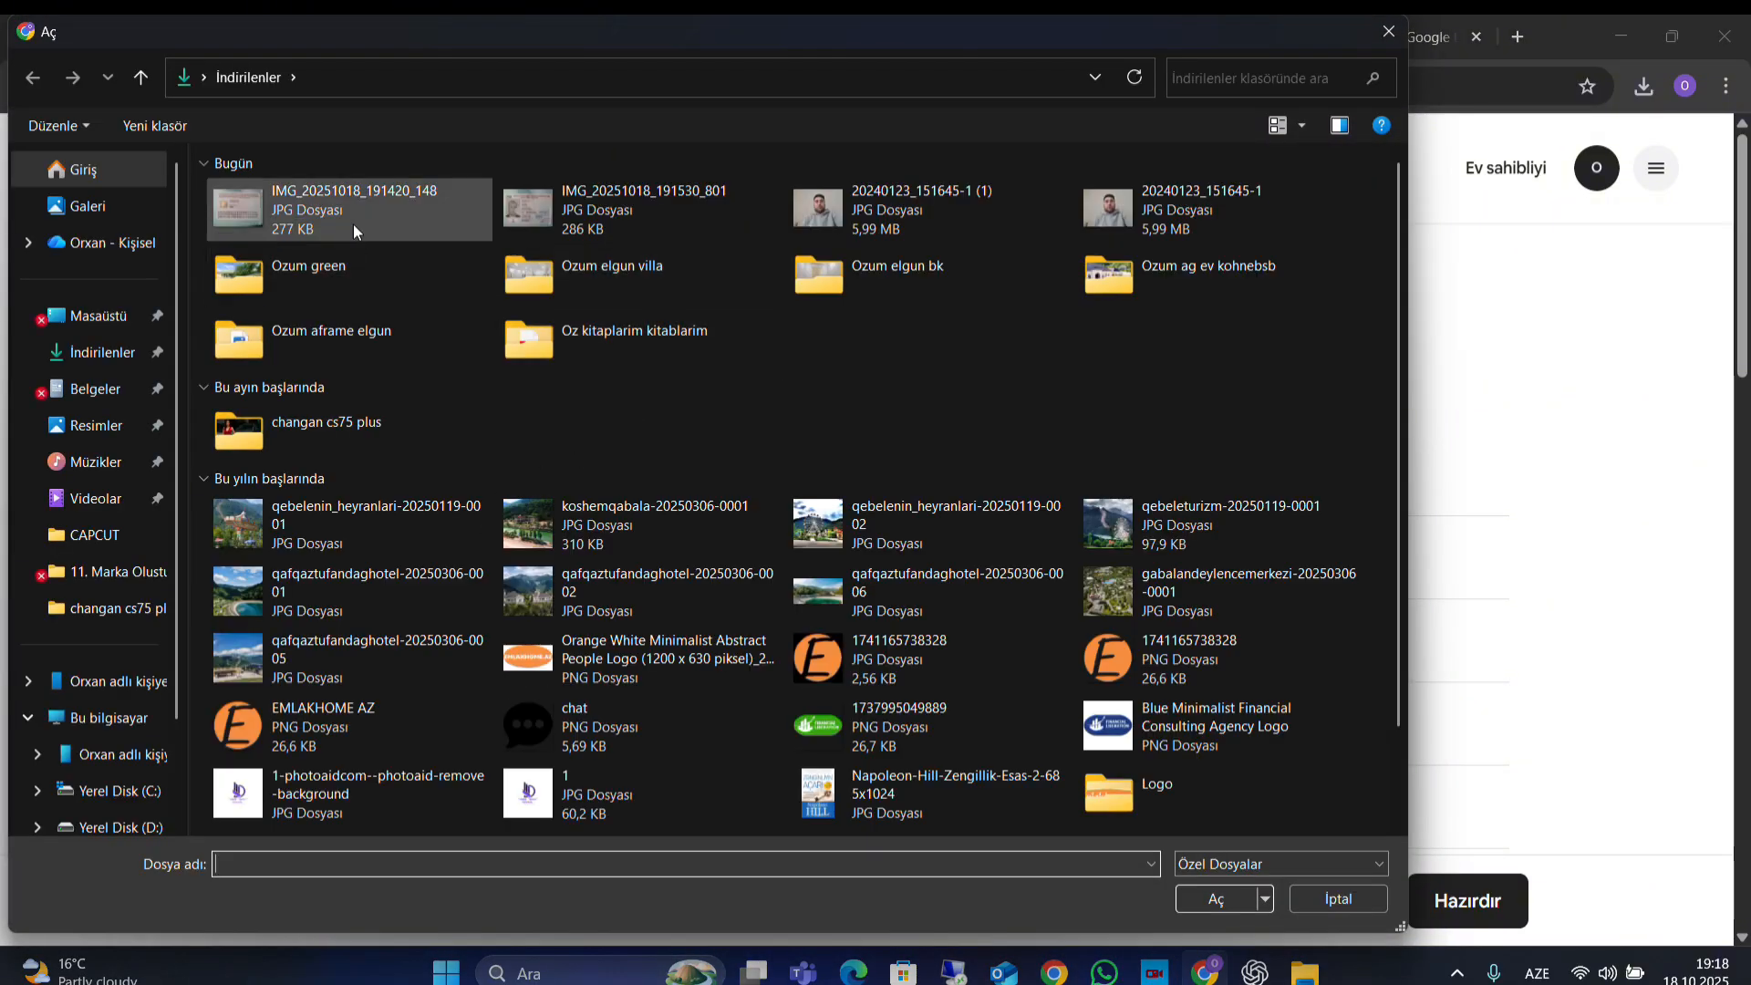
{"action": "left_click", "coordinate": [869, 235]}
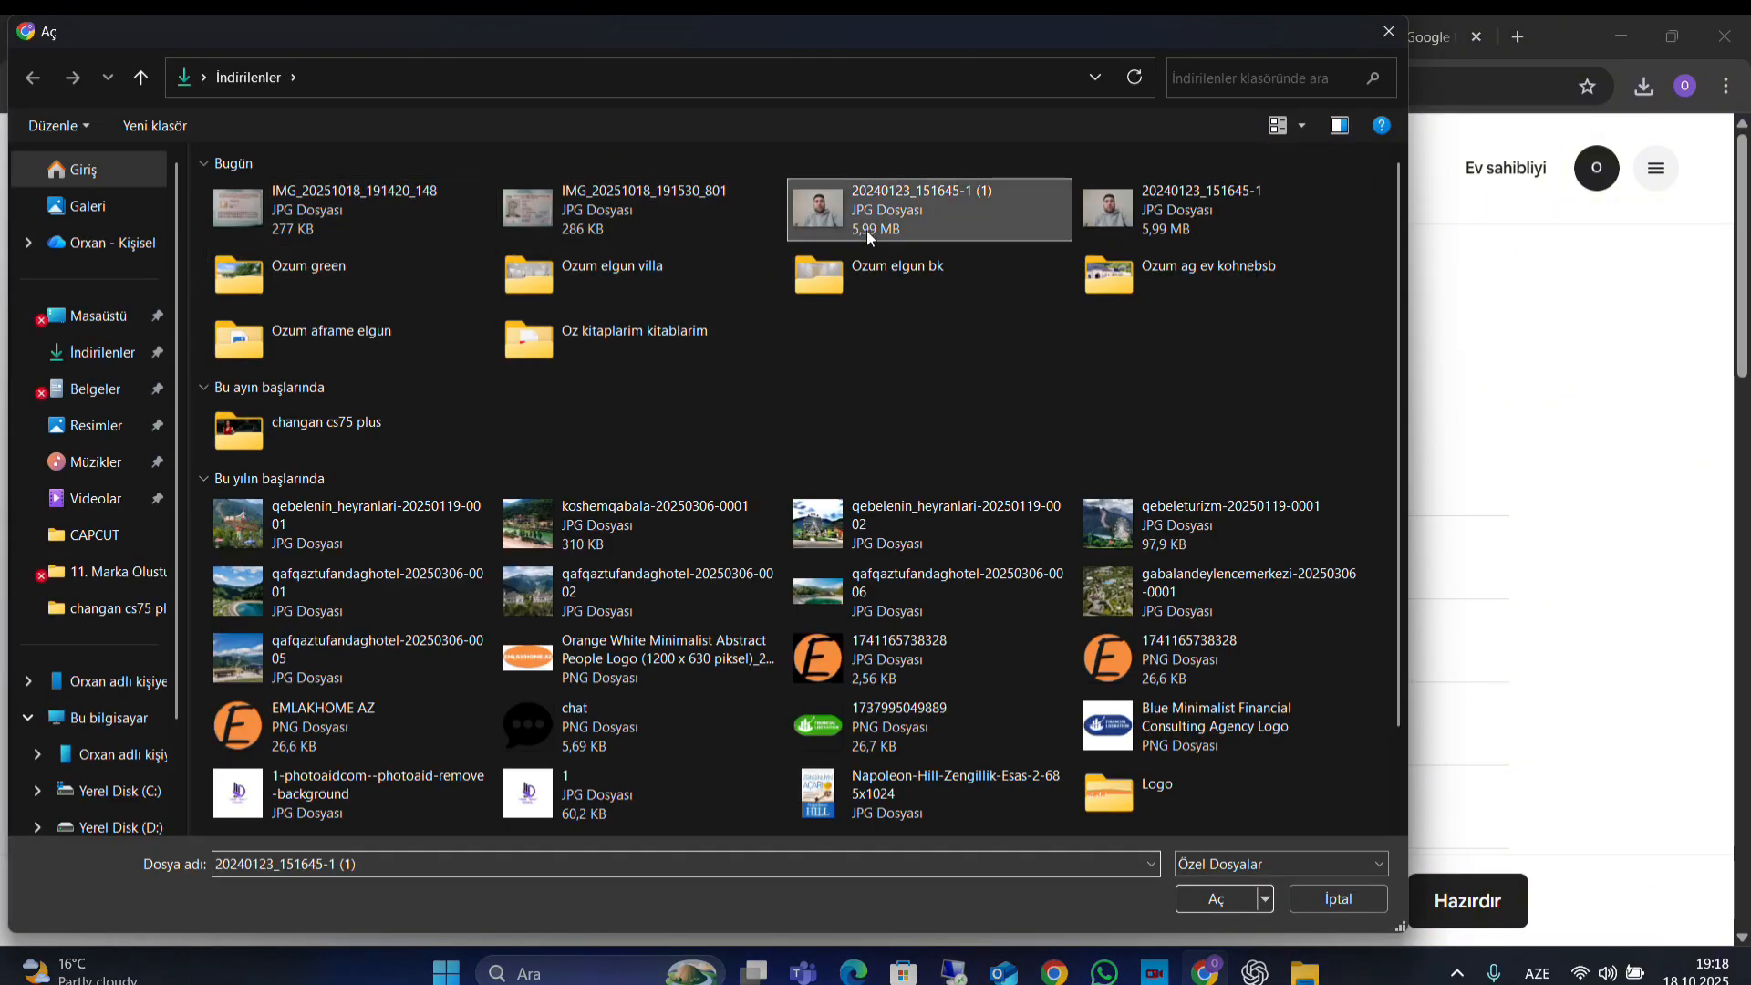
{"action": "left_click", "coordinate": [1206, 900]}
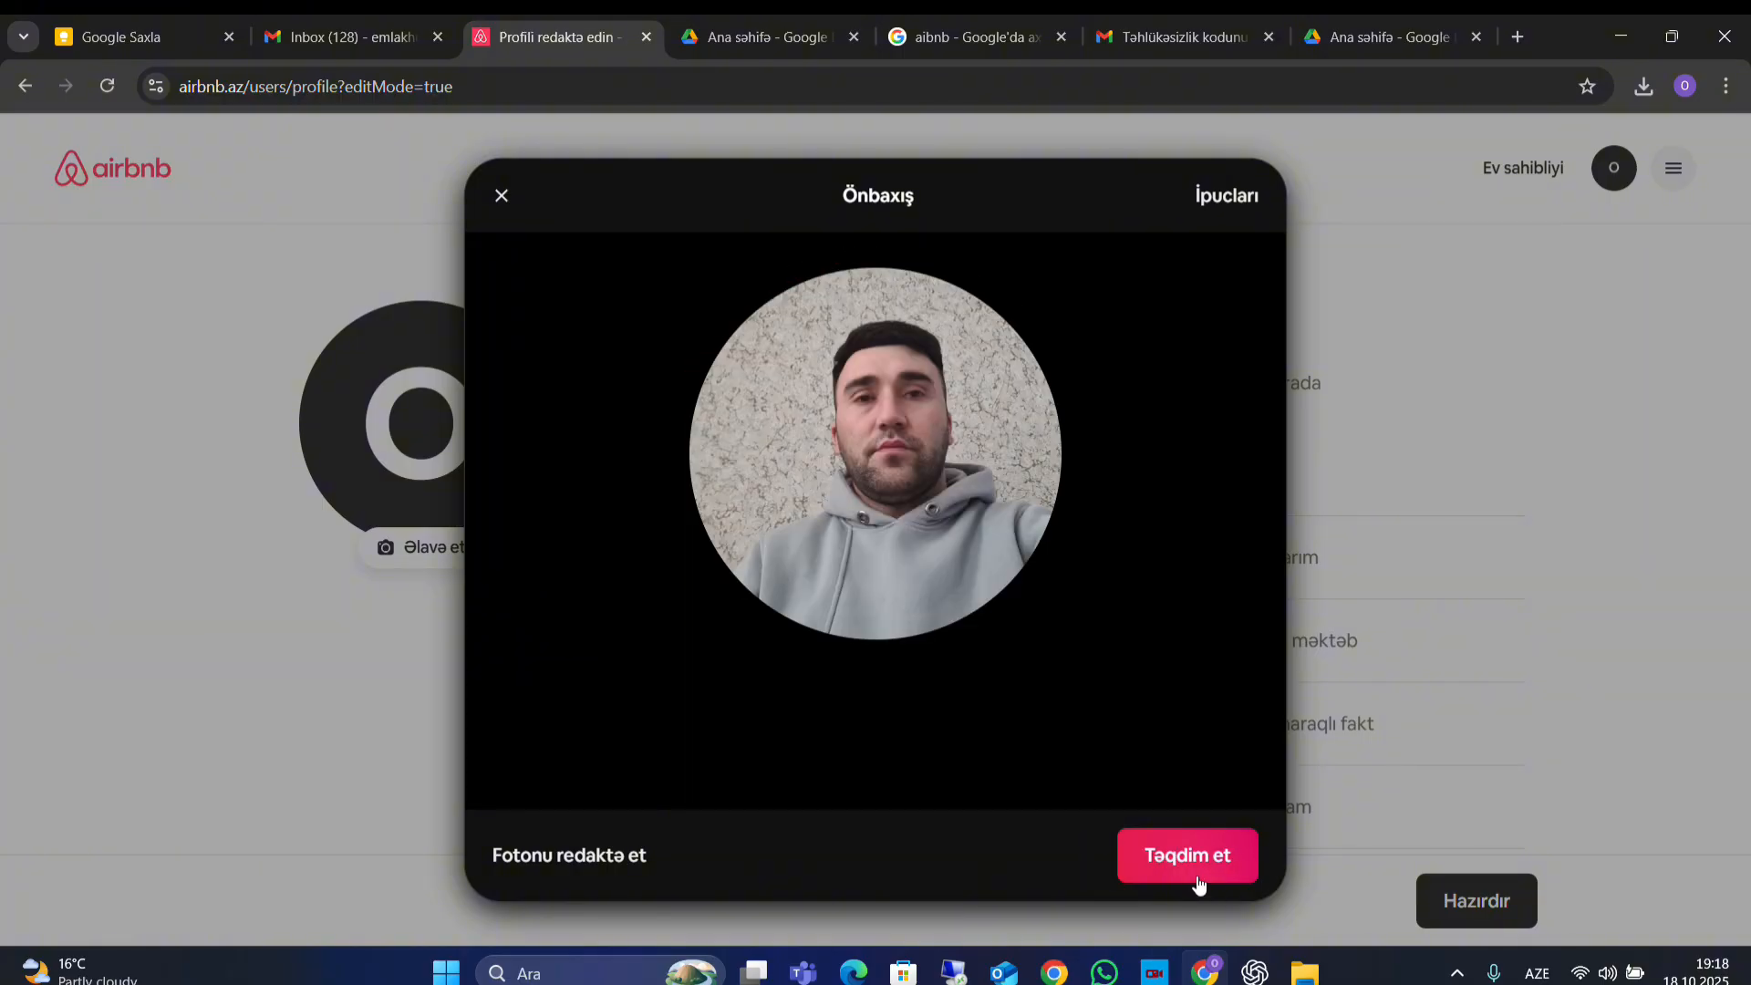
{"action": "left_click", "coordinate": [1193, 868]}
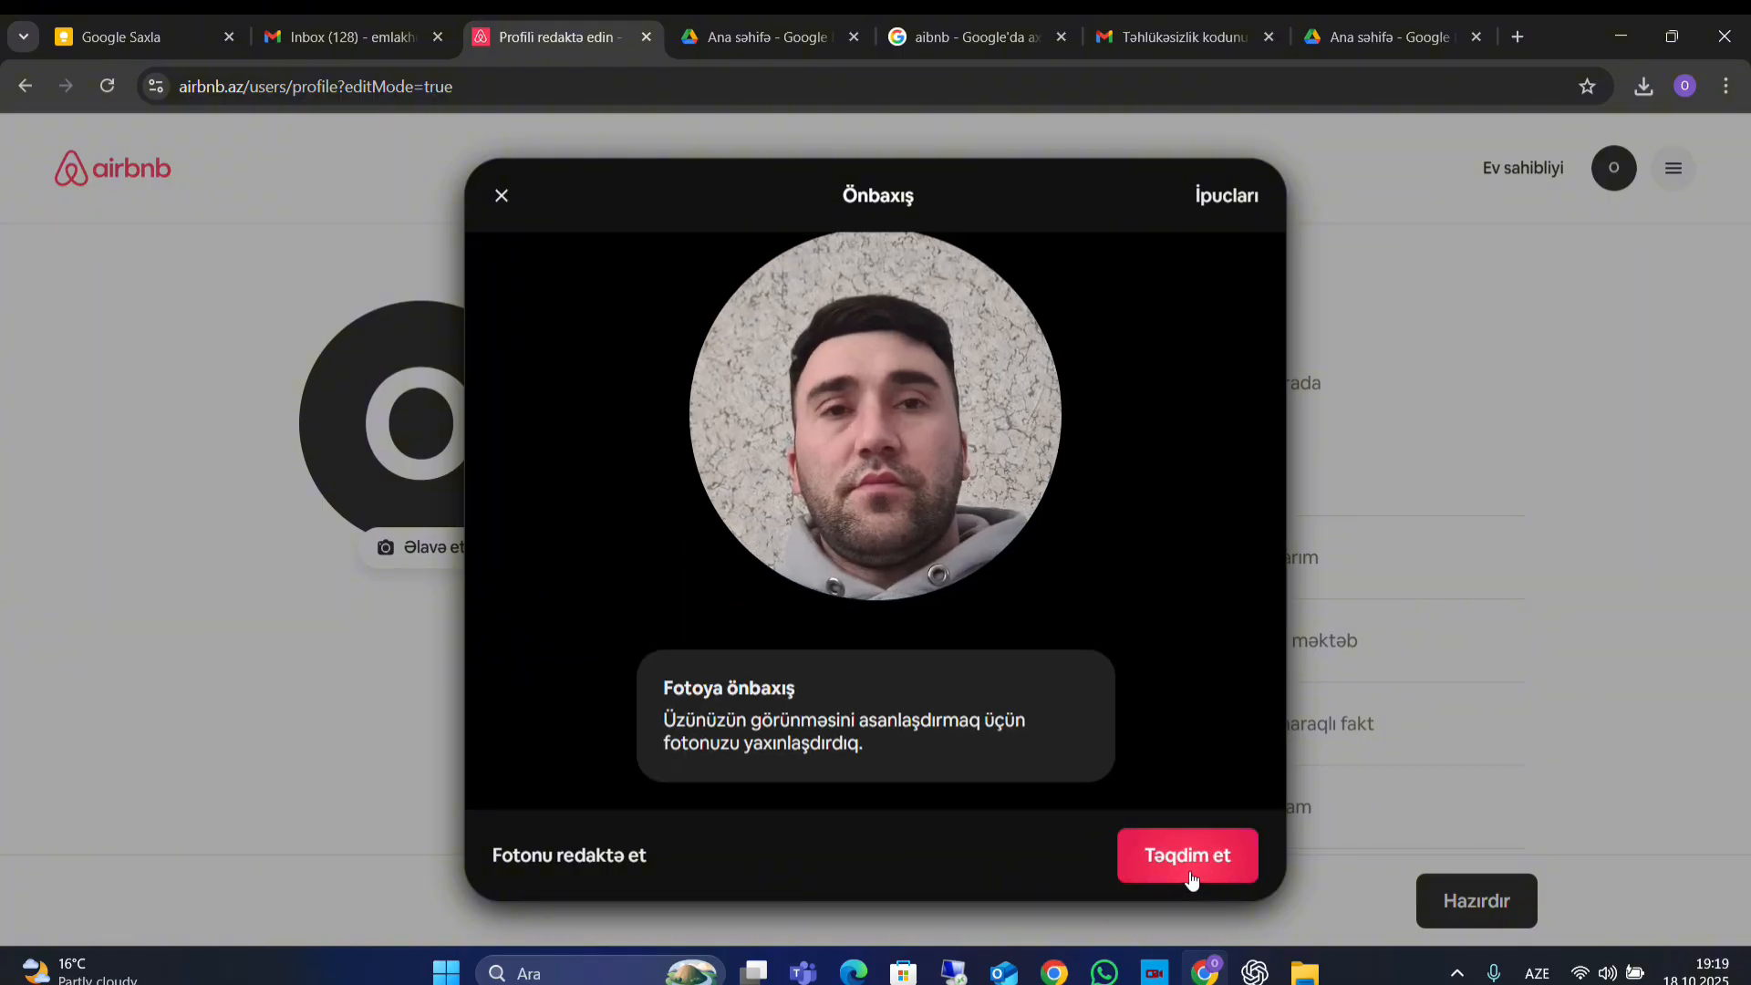
{"action": "left_click", "coordinate": [1190, 868]}
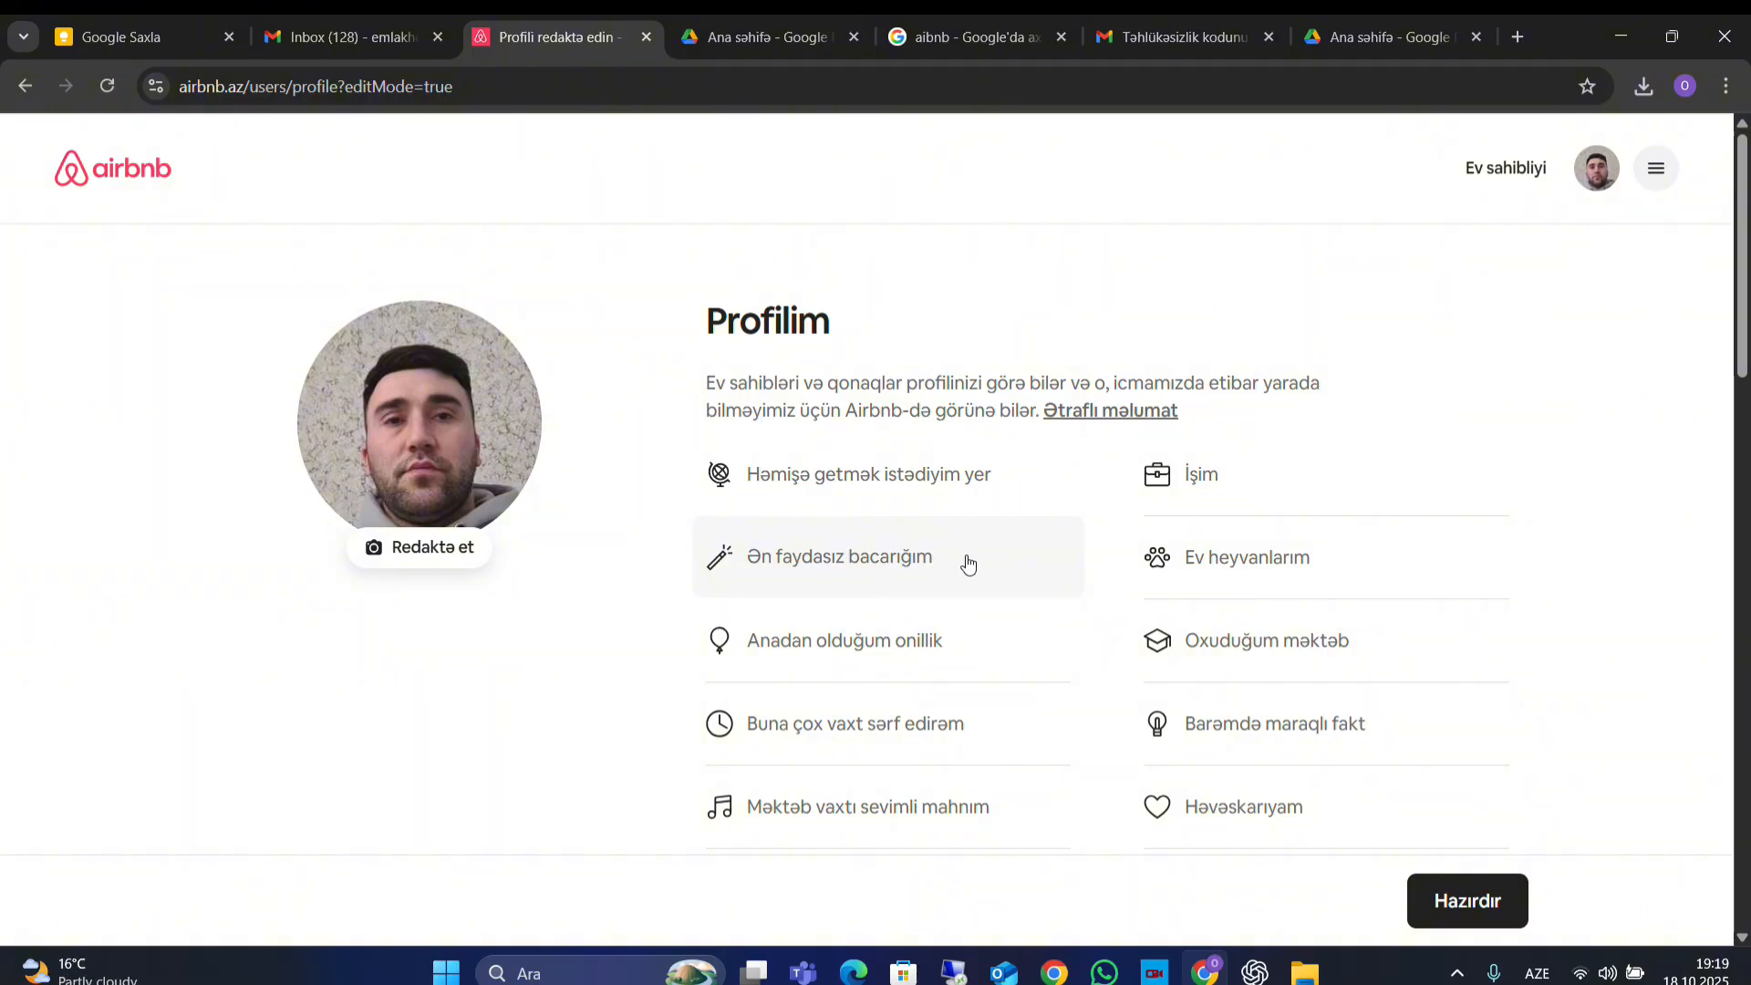
{"action": "left_click", "coordinate": [890, 495]}
{"action": "left_click", "coordinate": [720, 575]}
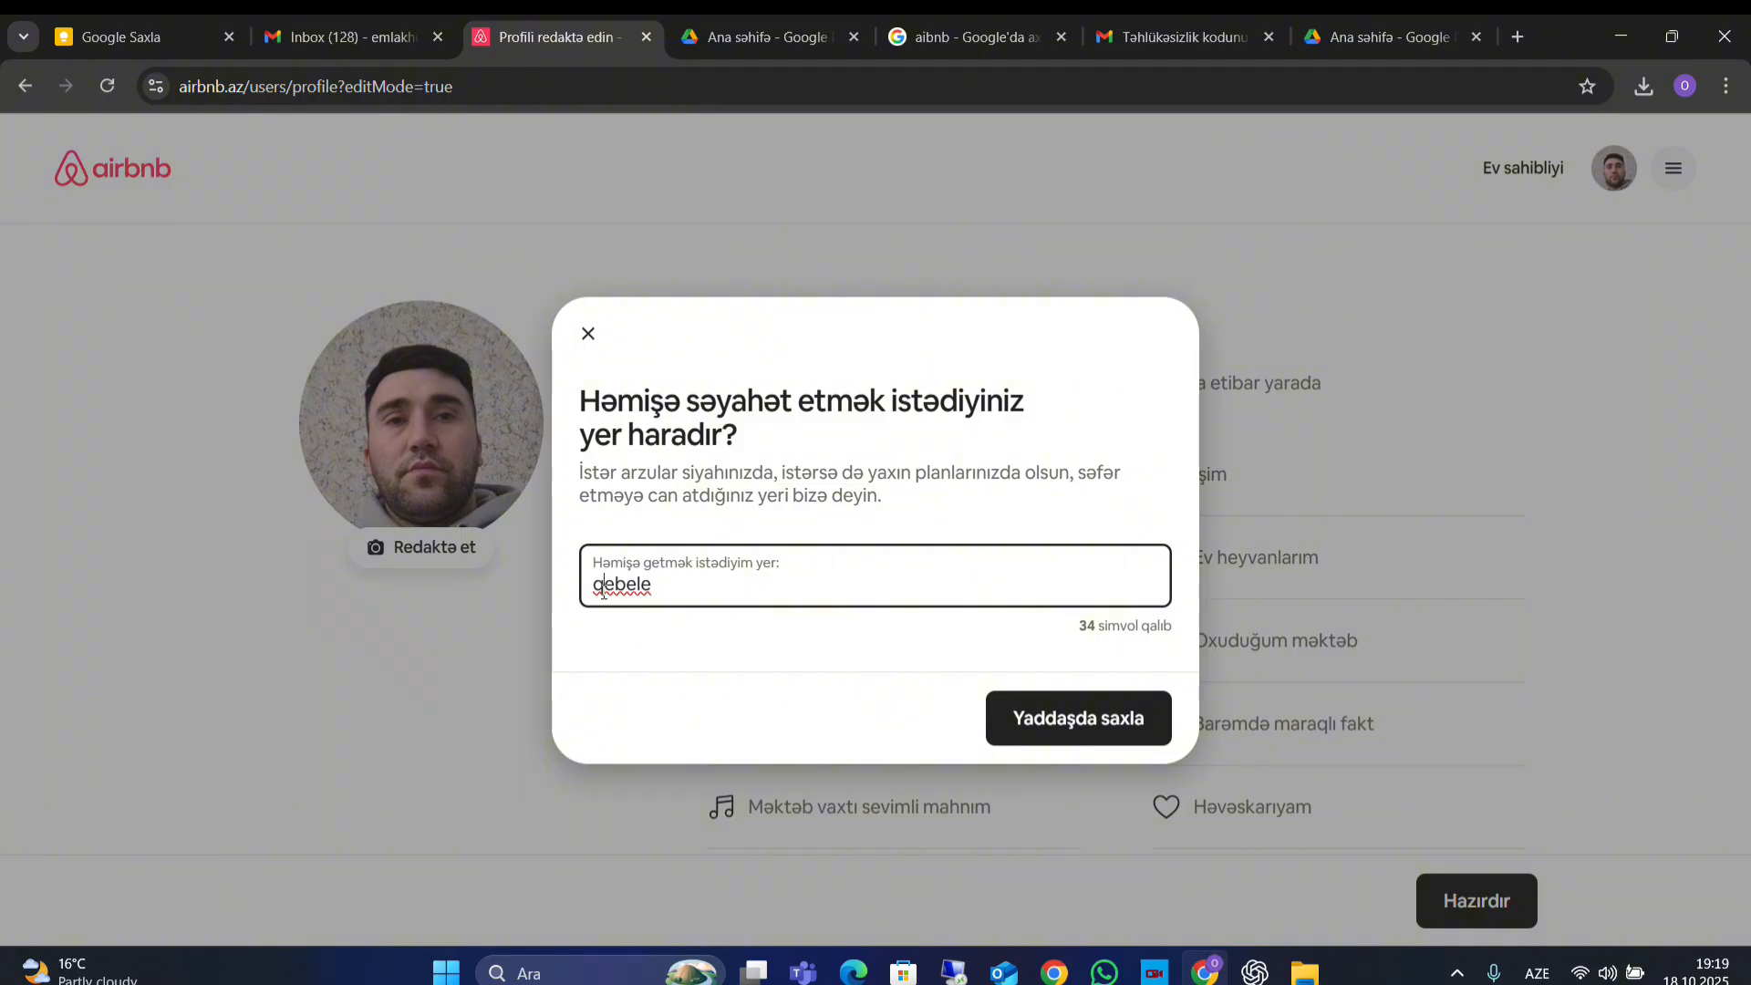
Capitalize the dream destination to 'Qebele' and save it
{"action": "key", "text": "BackSpace"}
{"action": "type", "text": "Q"}
{"action": "left_click", "coordinate": [1101, 727]}
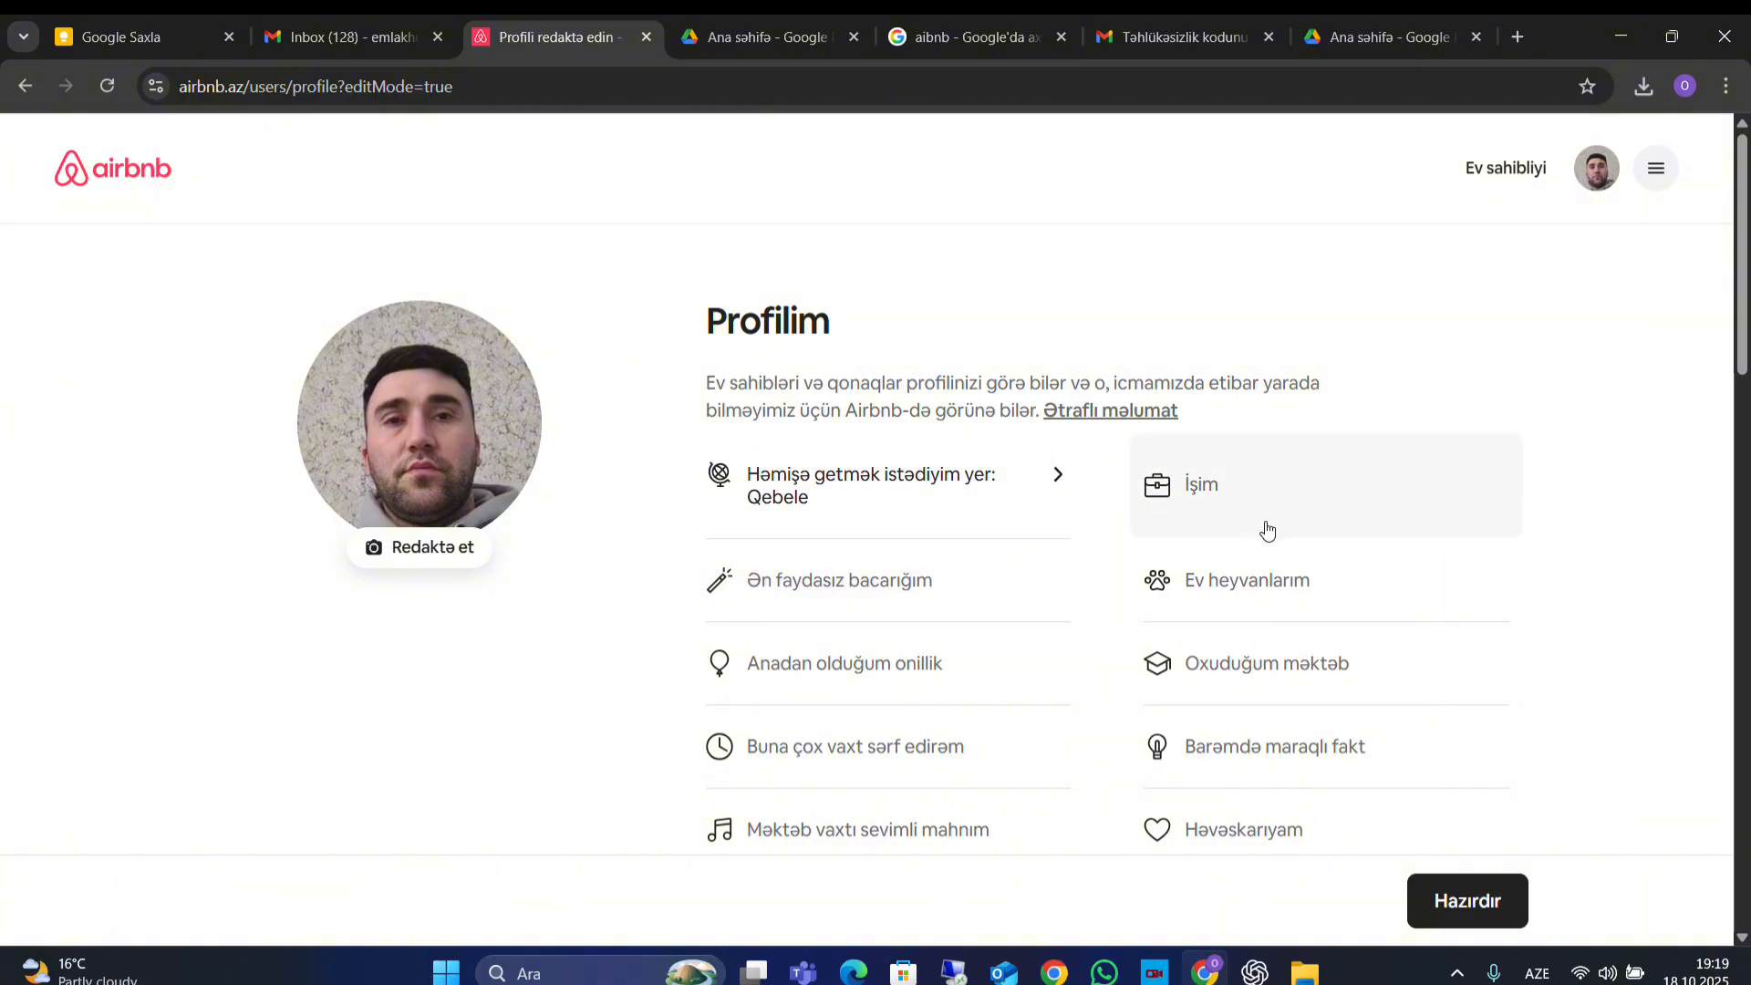
Set the 'İşim' job answer to 'Agency' and save it
{"action": "left_click", "coordinate": [1213, 473]}
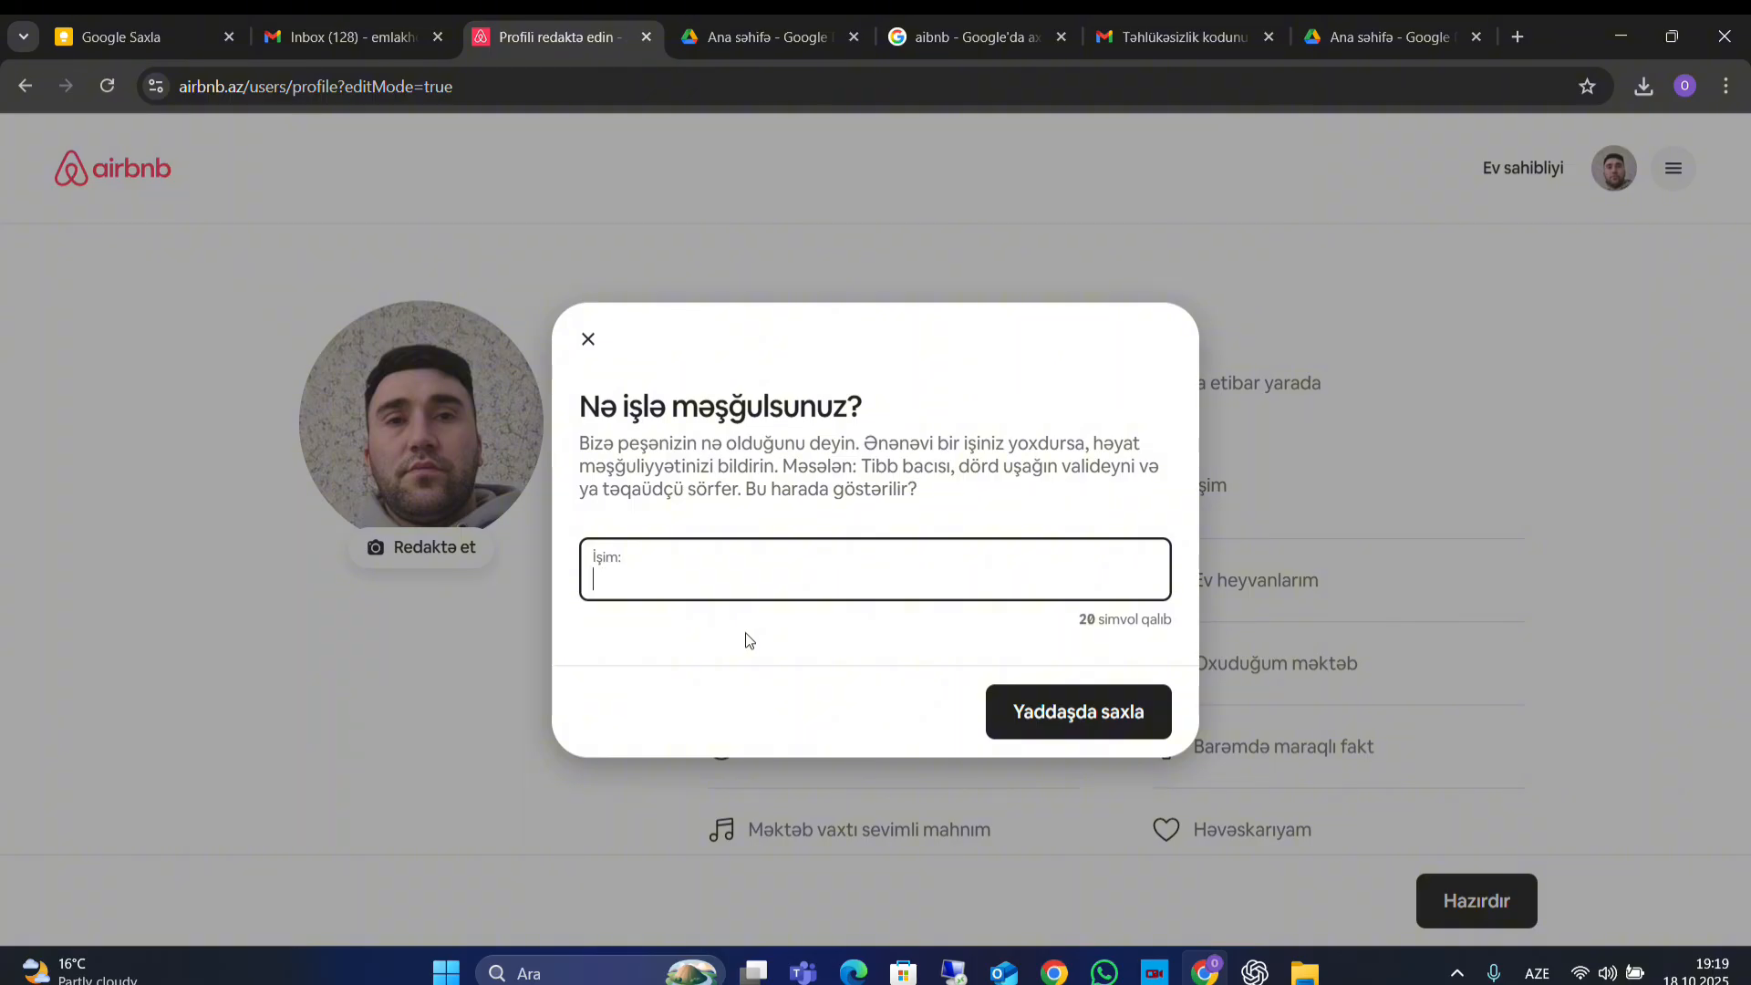
{"action": "key", "text": "BackSpace"}
{"action": "type", "text": "Agency"}
{"action": "left_click", "coordinate": [1049, 714]}
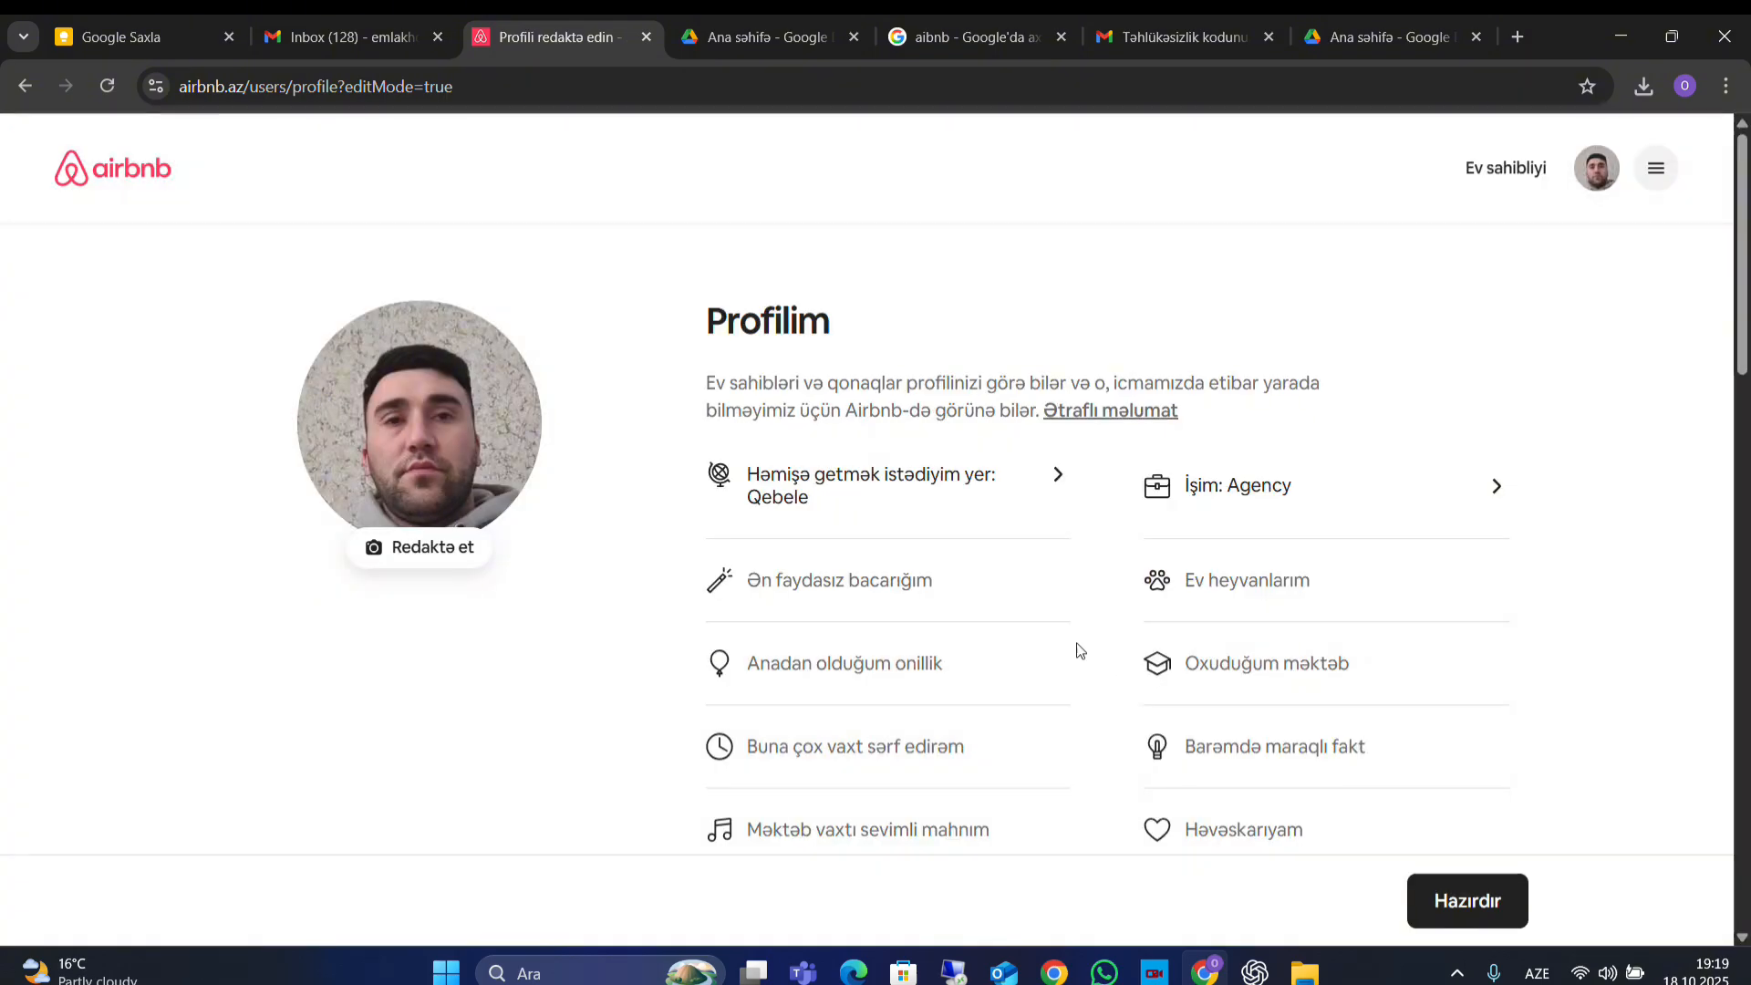
{"action": "left_click", "coordinate": [896, 584]}
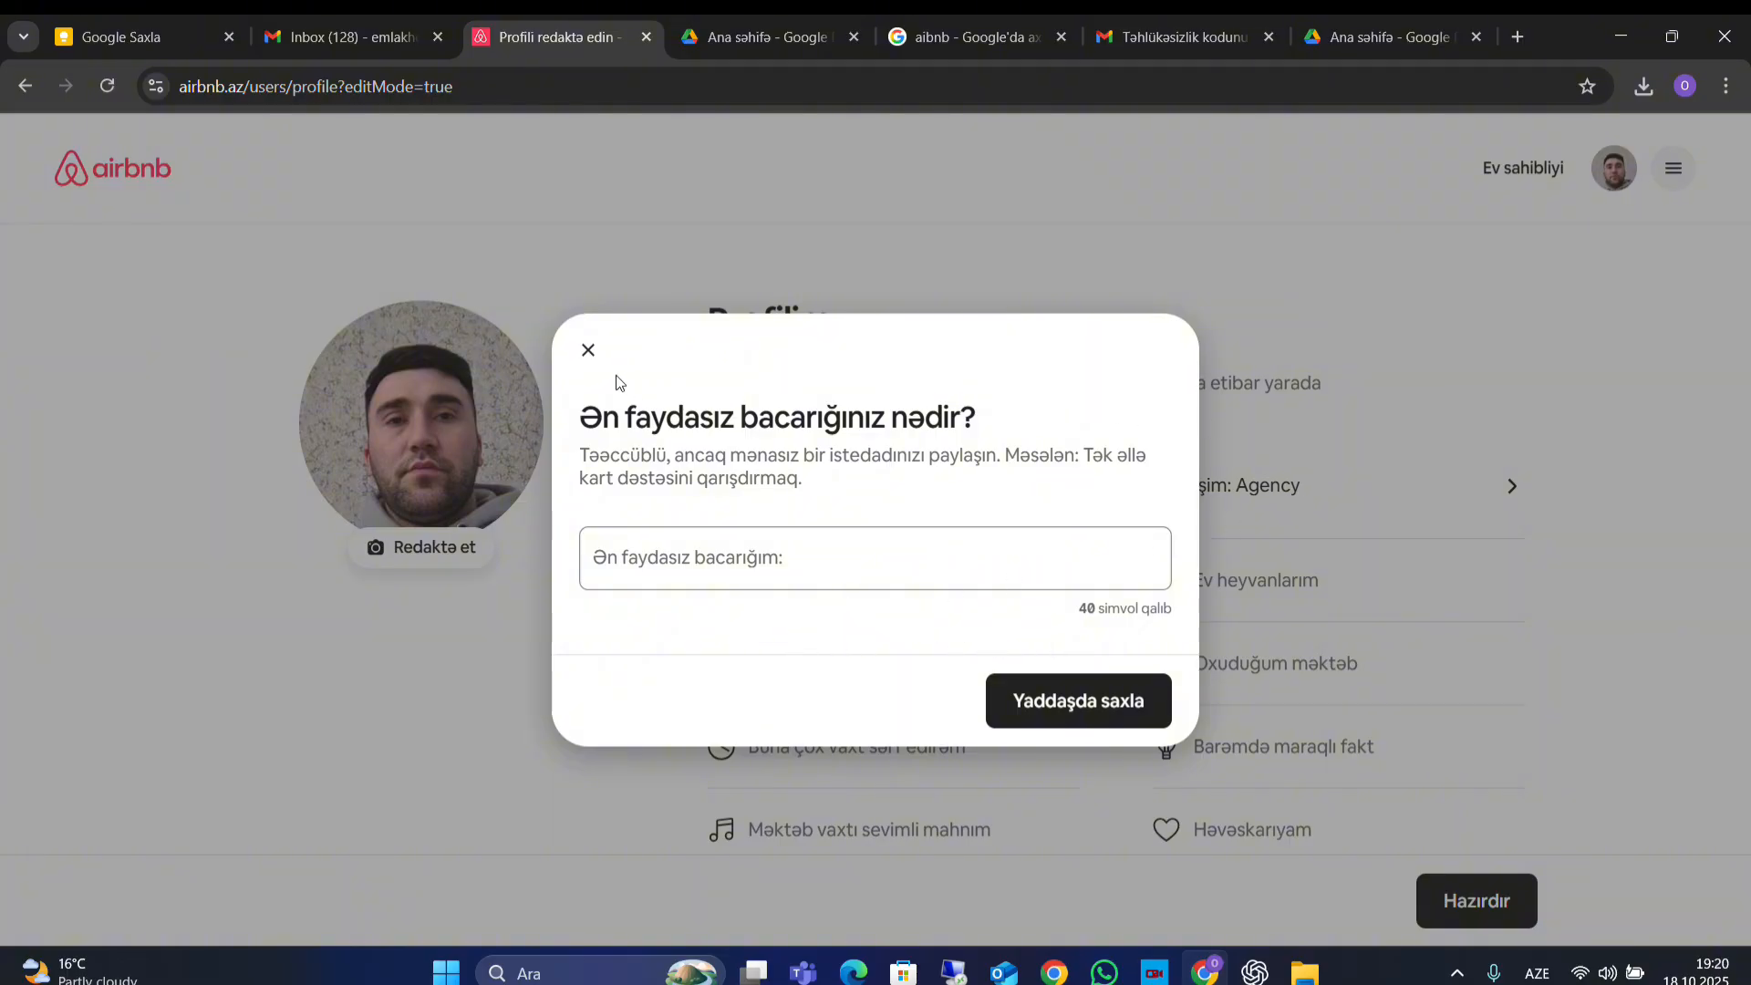
Skip the useless-skill question, save pets as 'it', and save the birth decade unshown
{"action": "left_click", "coordinate": [588, 351]}
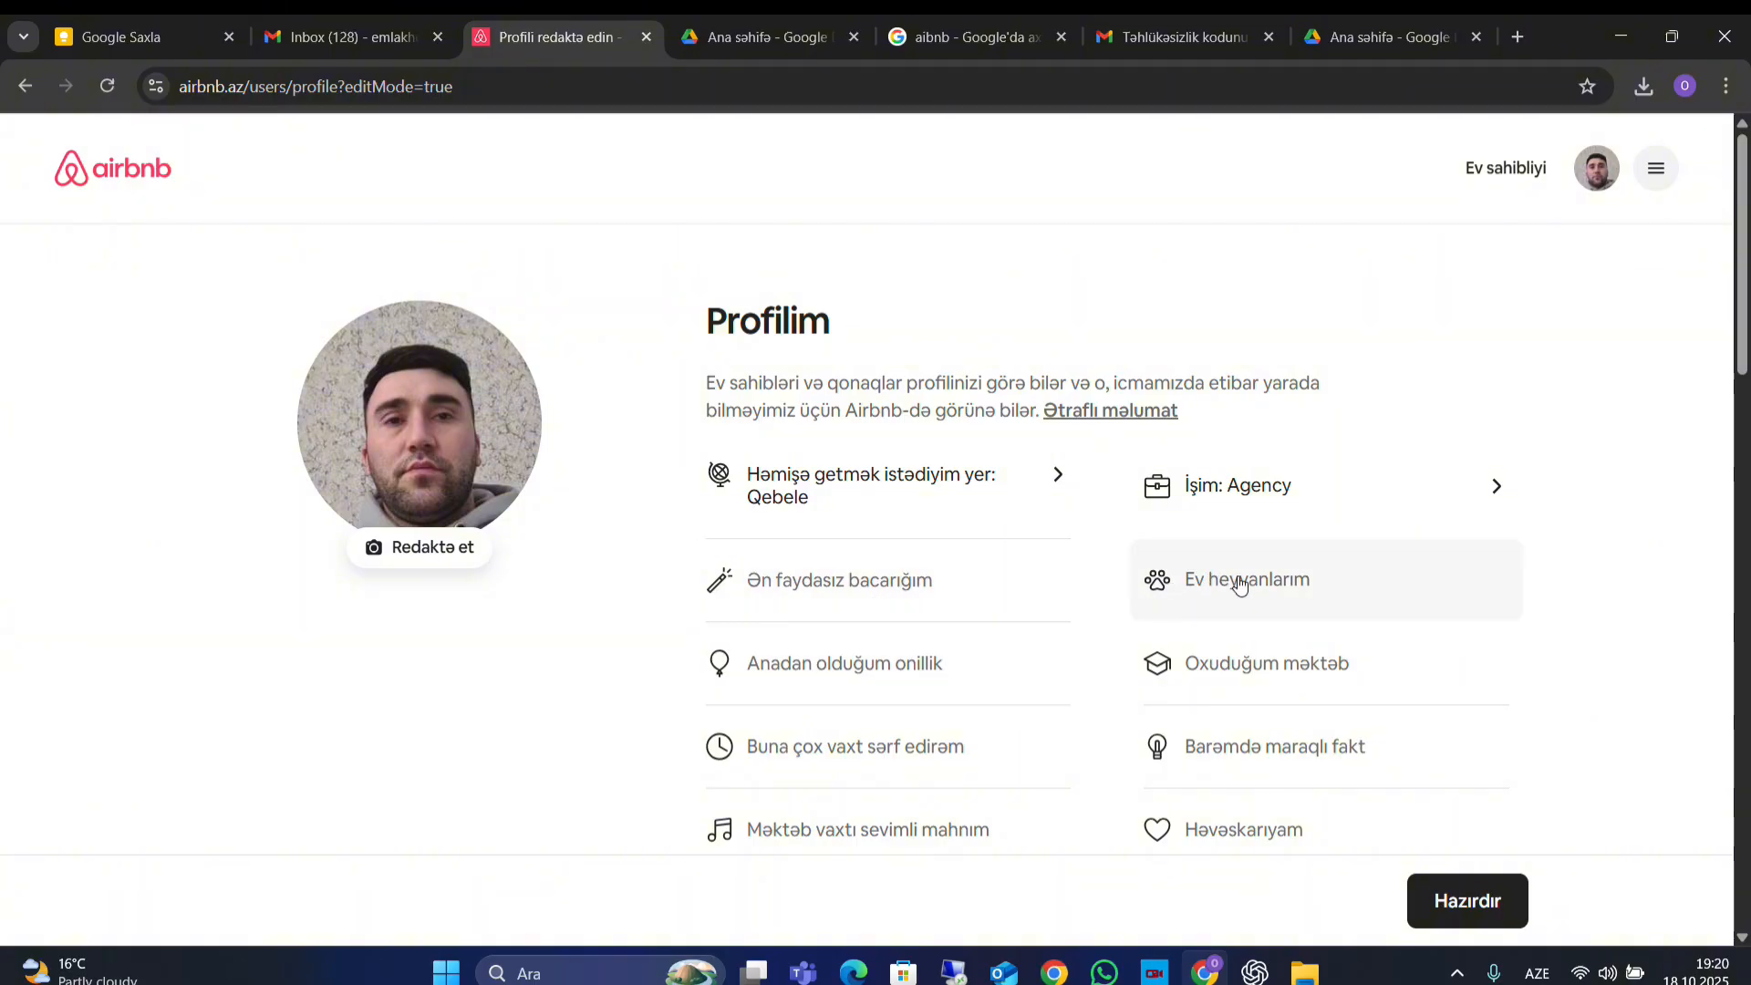
{"action": "left_click", "coordinate": [1240, 582]}
{"action": "left_click", "coordinate": [682, 562]}
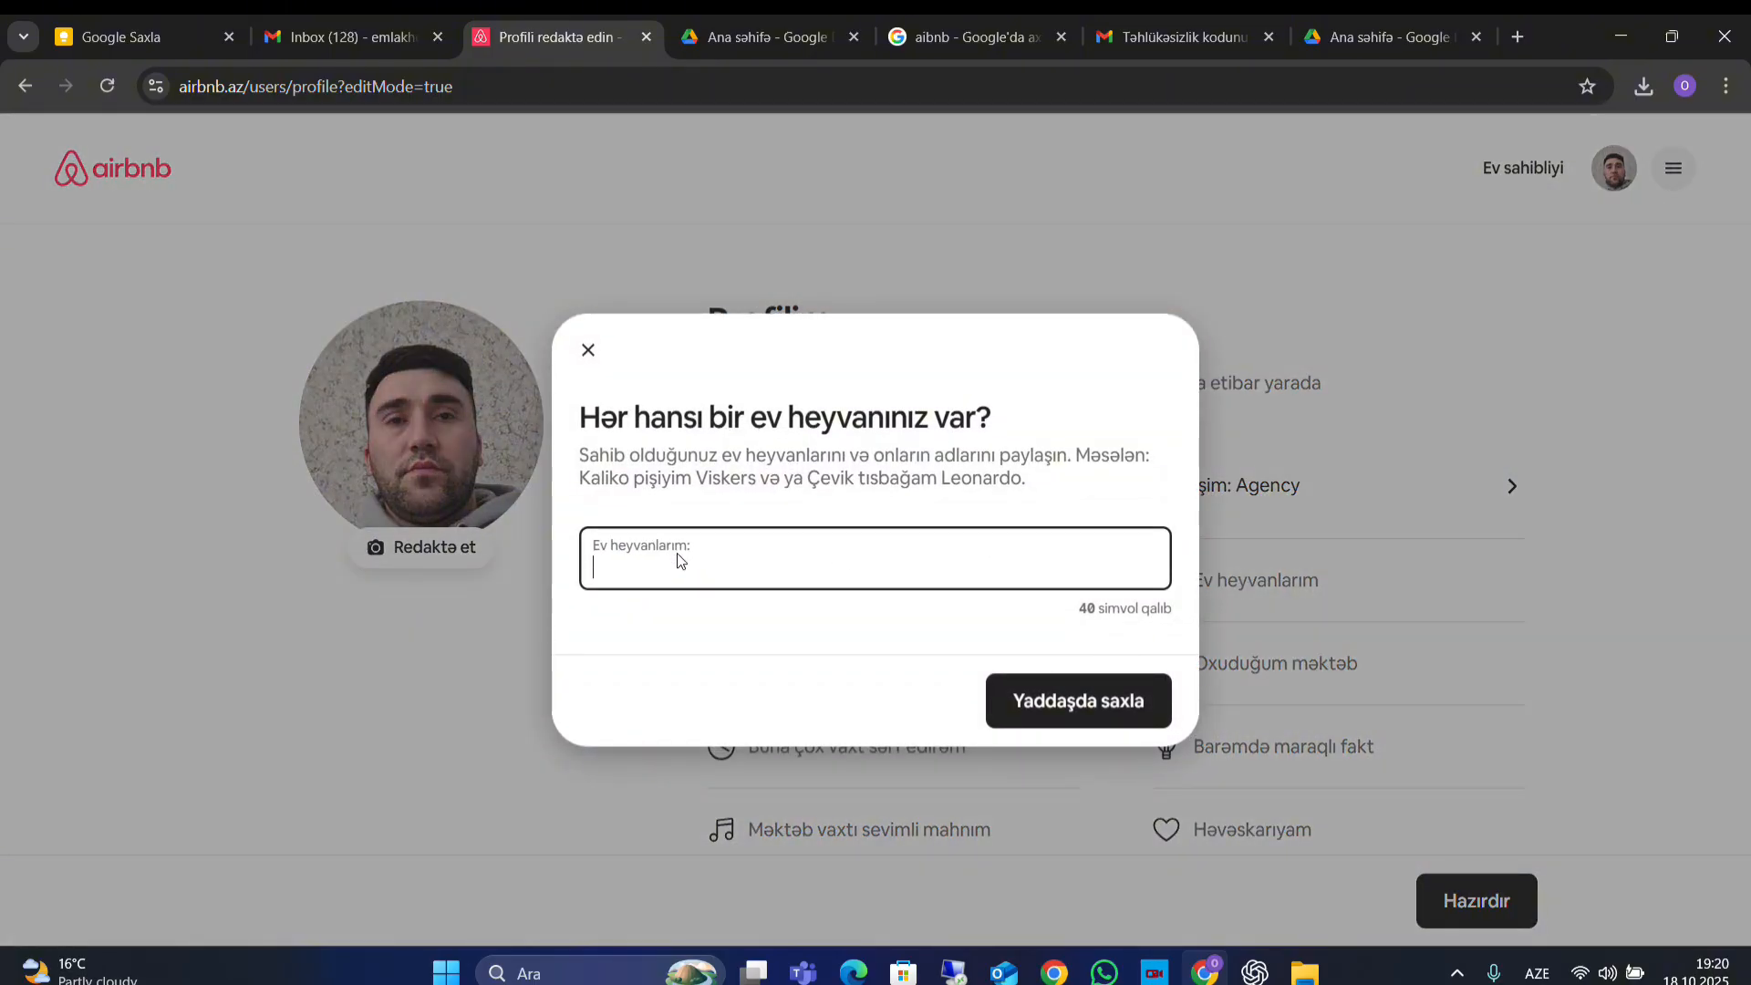
{"action": "type", "text": "it"}
{"action": "left_click", "coordinate": [1133, 695]}
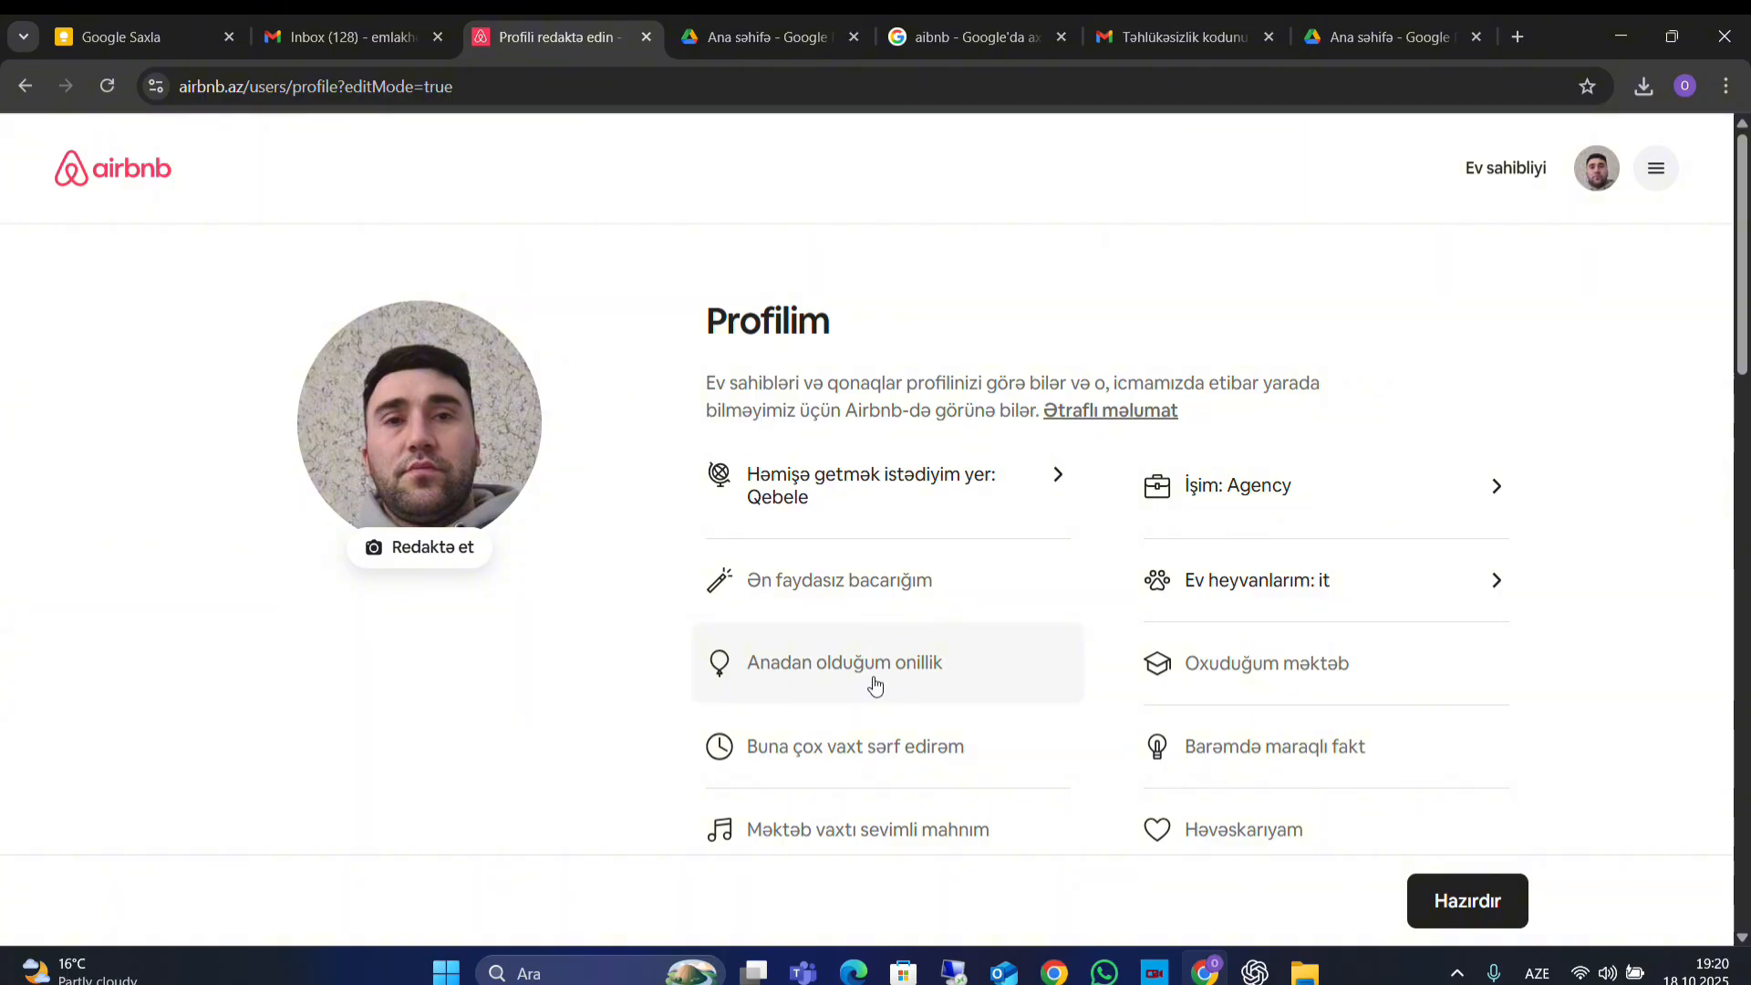
{"action": "left_click", "coordinate": [903, 672]}
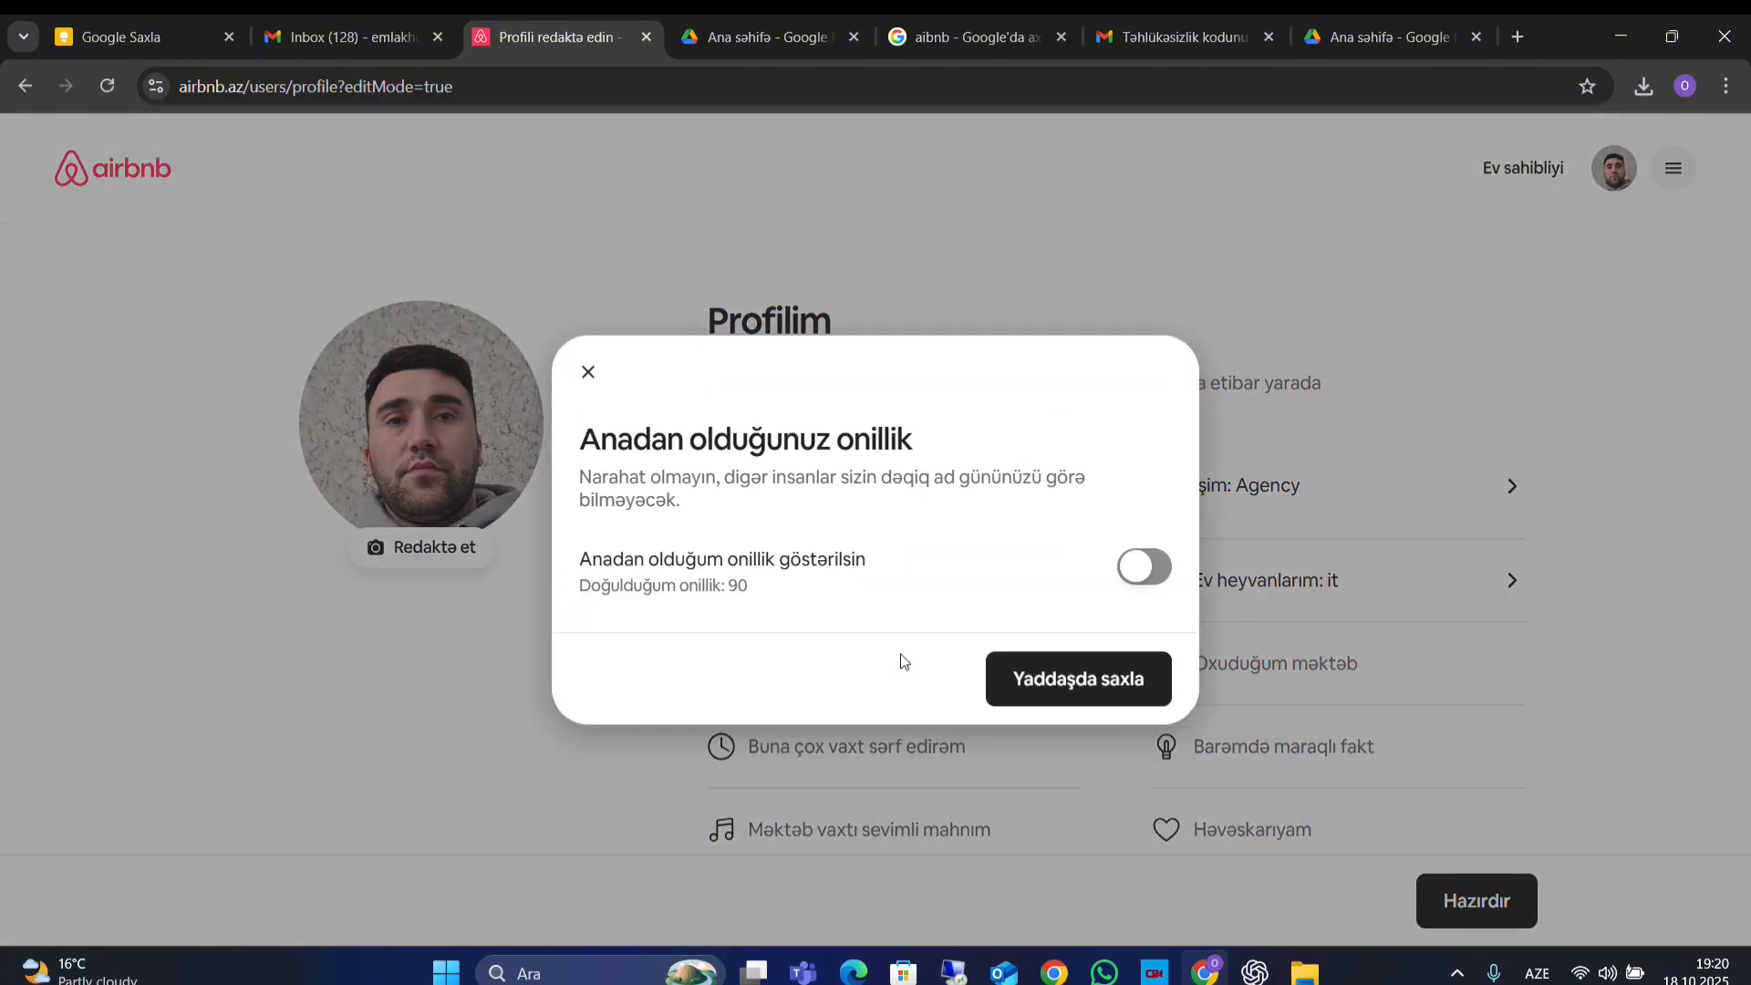
{"action": "left_click", "coordinate": [1045, 697]}
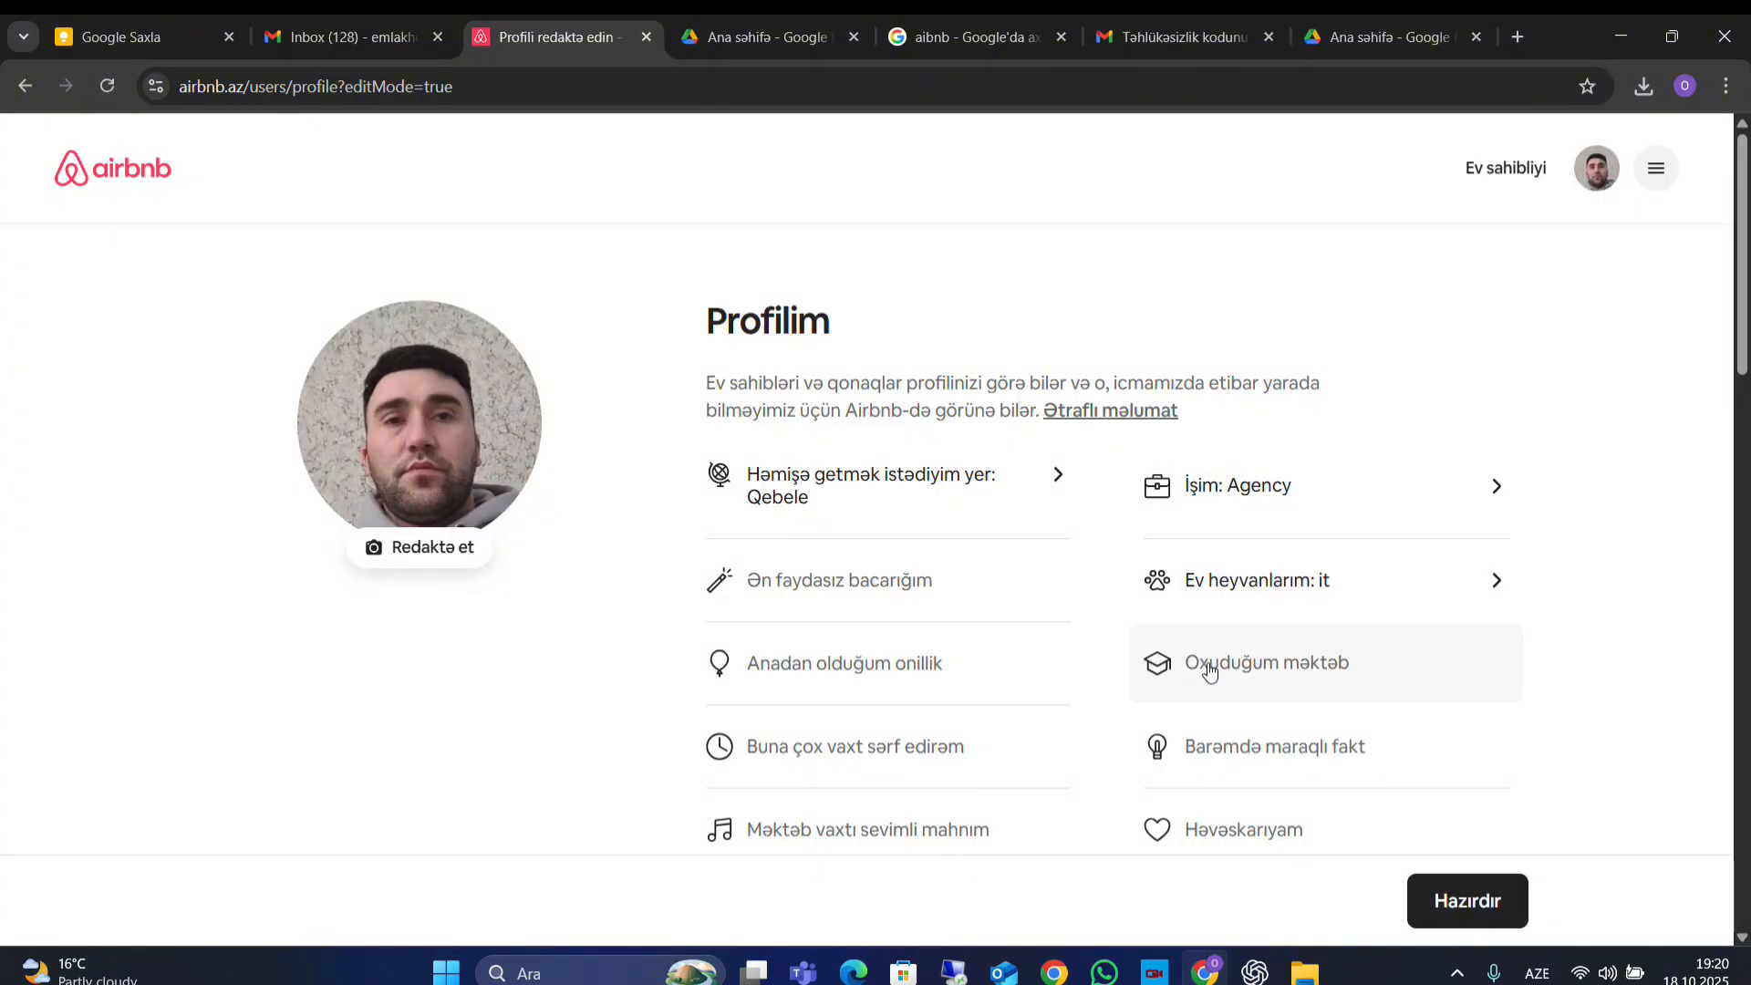
Review the edited profile, then view the public 'Haqqımda' page listing Qebele, Agency and 'it'
{"action": "scroll", "coordinate": [1224, 691], "scroll_direction": "down", "scroll_amount": 1}
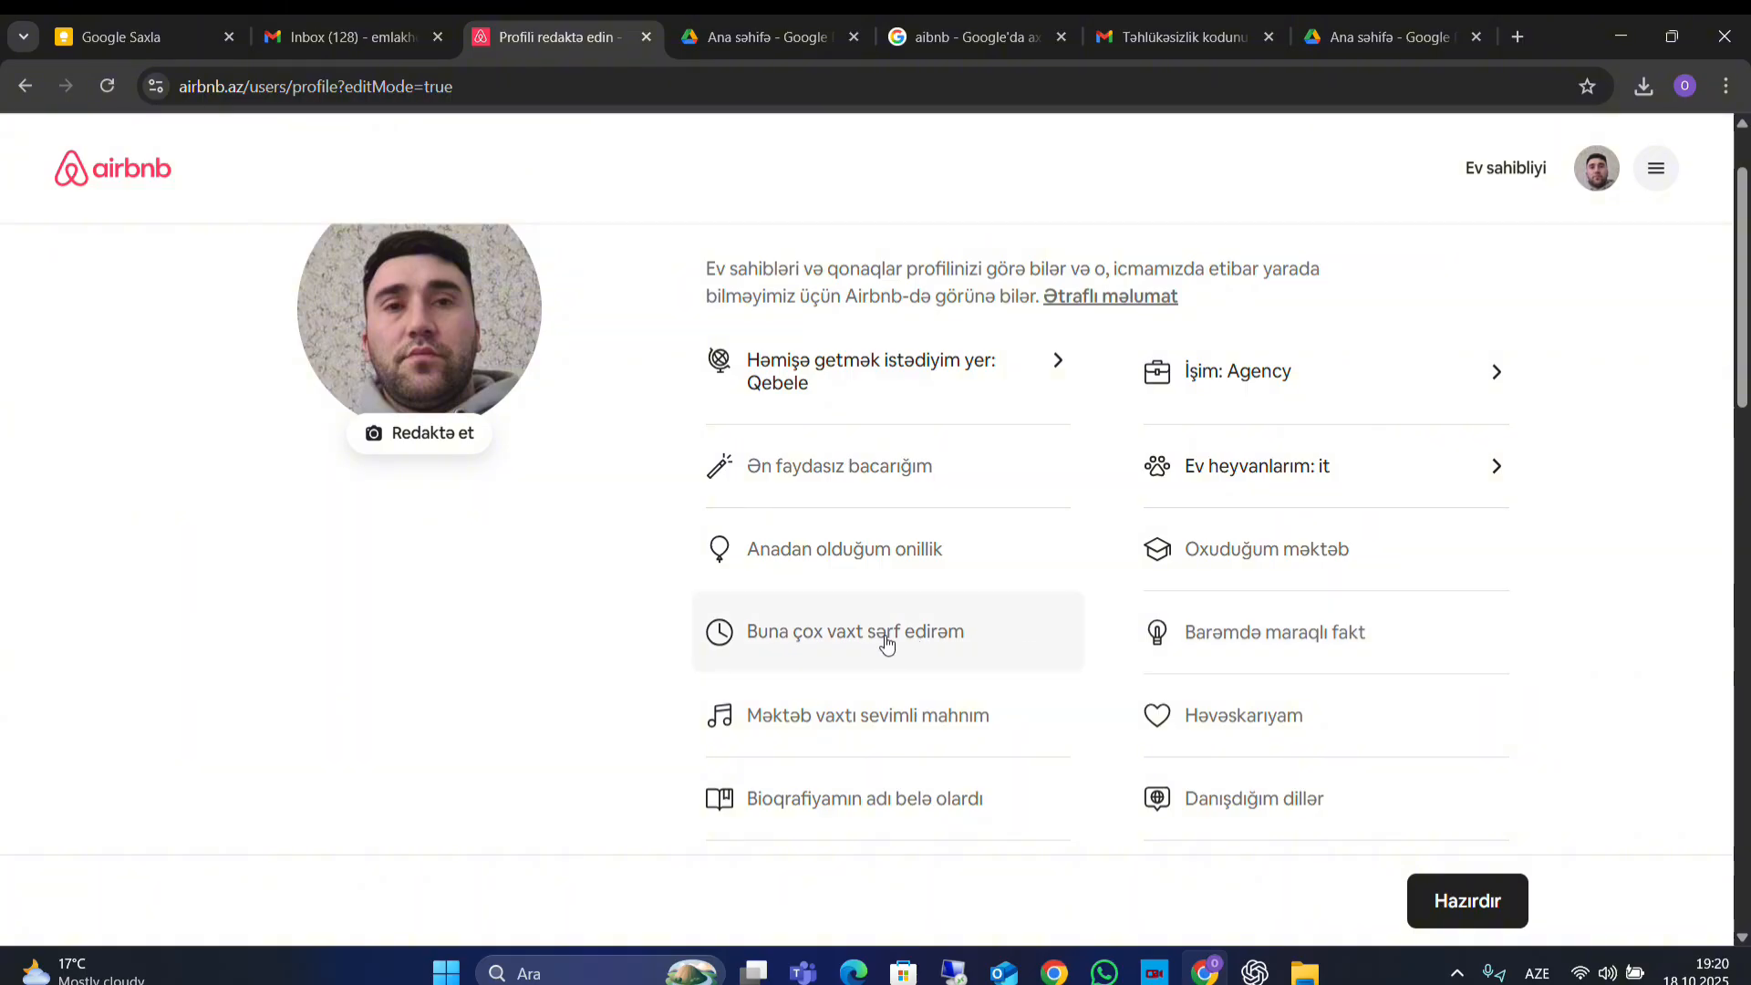
{"action": "scroll", "coordinate": [879, 648], "scroll_direction": "down", "scroll_amount": 1}
{"action": "scroll", "coordinate": [919, 638], "scroll_direction": "down", "scroll_amount": 1}
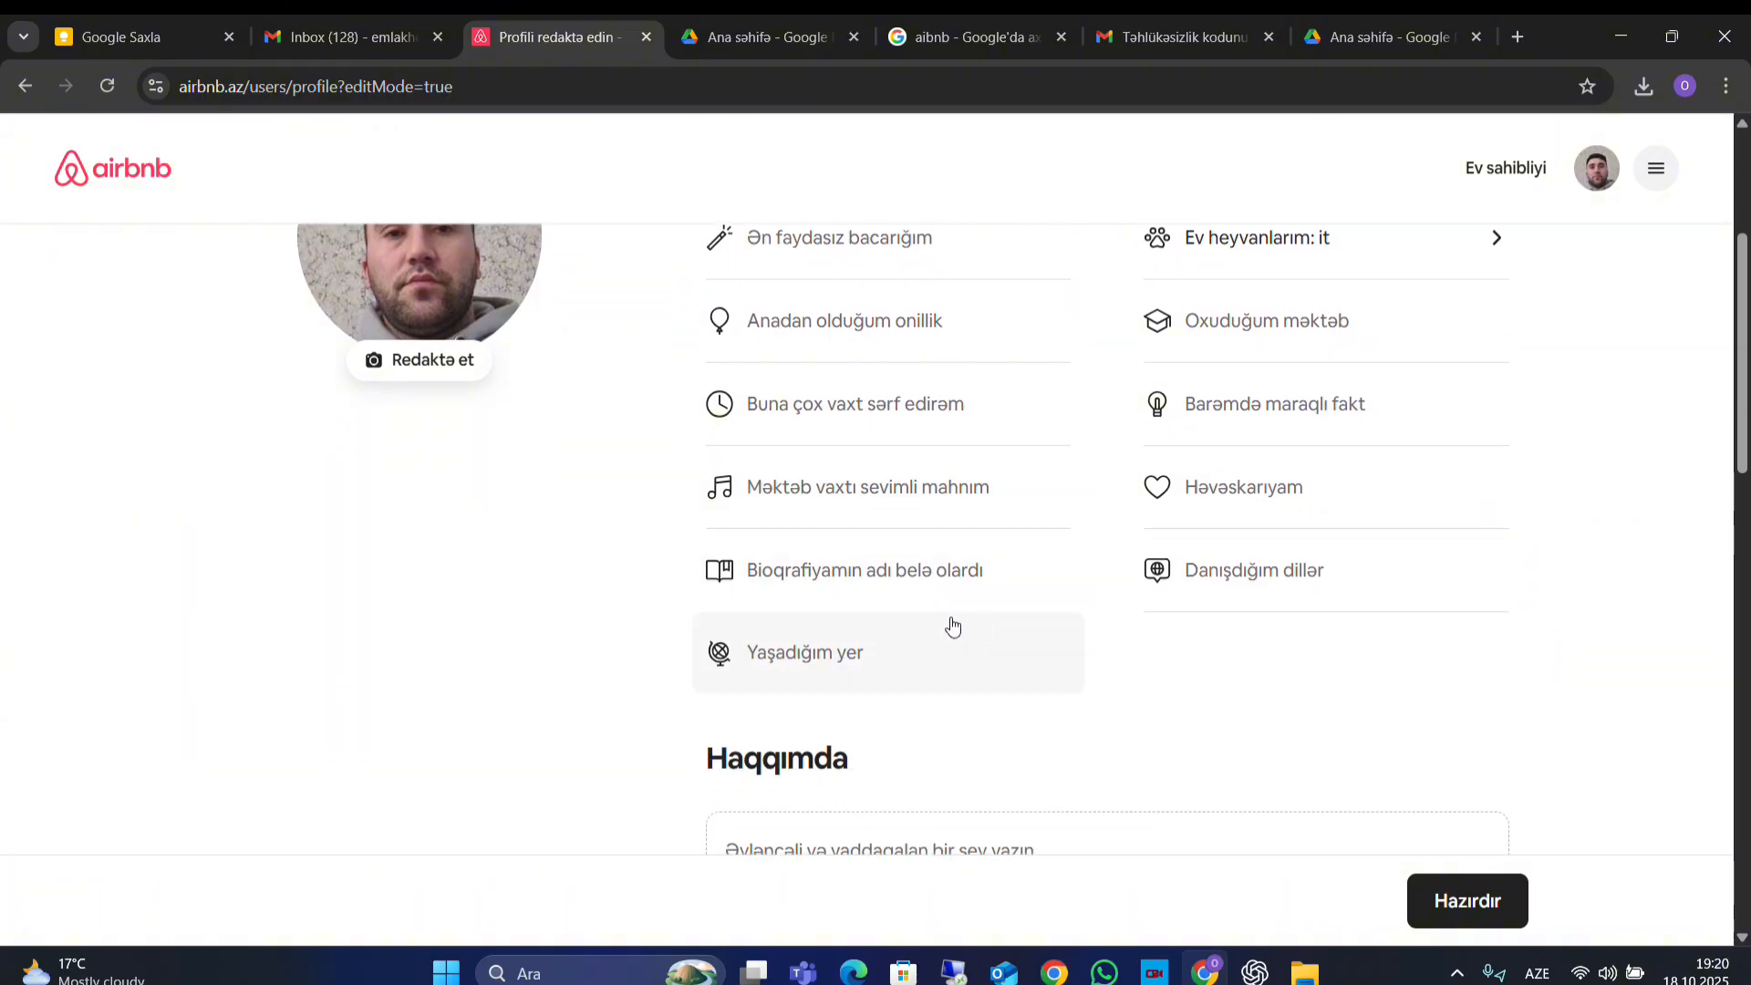
{"action": "scroll", "coordinate": [866, 638], "scroll_direction": "down", "scroll_amount": 2}
{"action": "scroll", "coordinate": [875, 602], "scroll_direction": "down", "scroll_amount": 1}
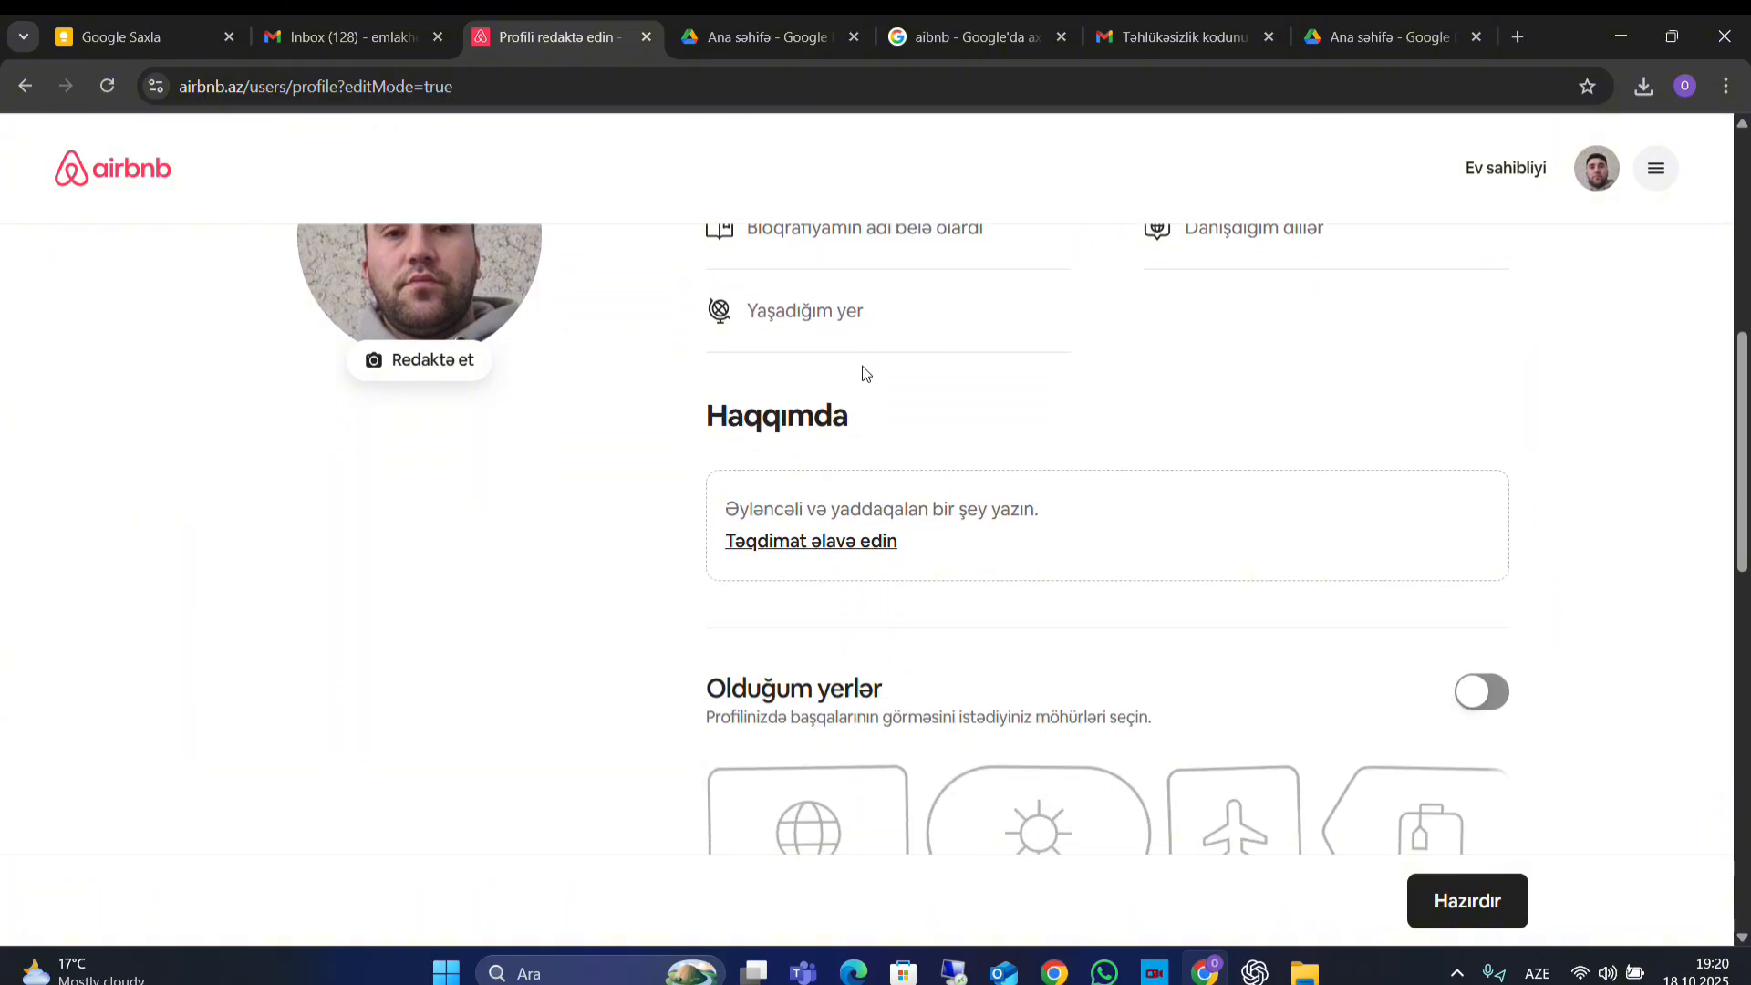
{"action": "scroll", "coordinate": [921, 447], "scroll_direction": "down", "scroll_amount": 2}
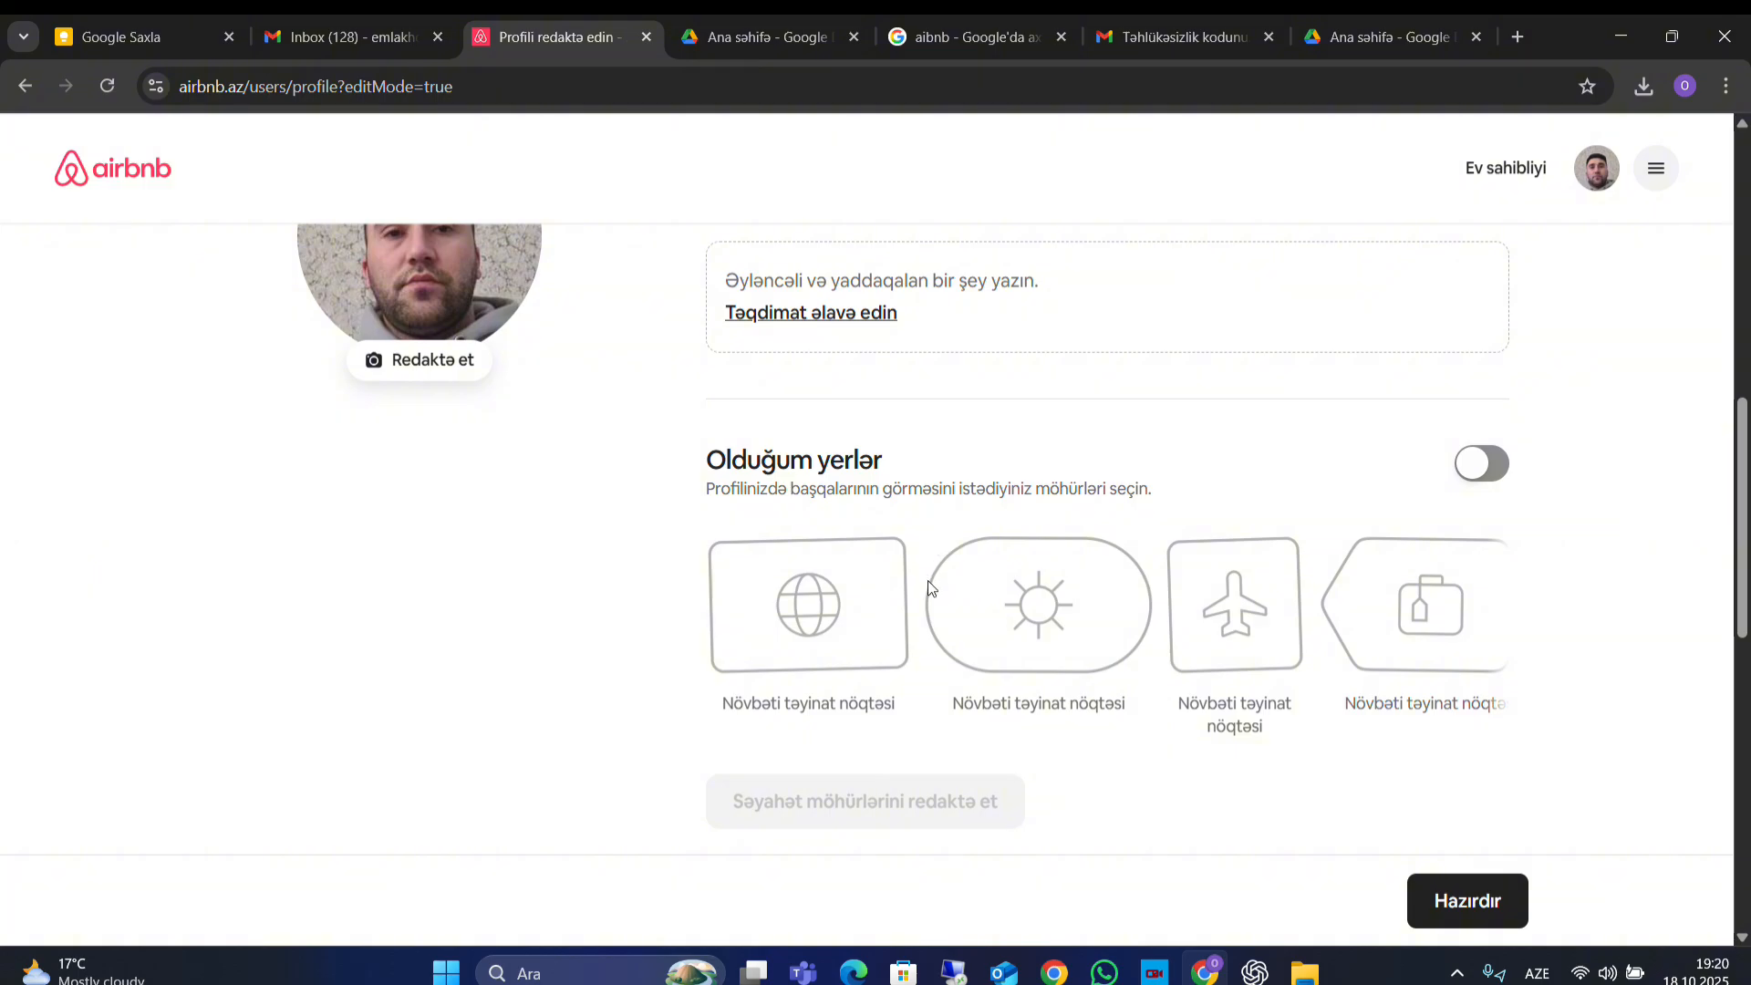
{"action": "scroll", "coordinate": [929, 586], "scroll_direction": "down", "scroll_amount": 1}
{"action": "scroll", "coordinate": [930, 586], "scroll_direction": "down", "scroll_amount": 3}
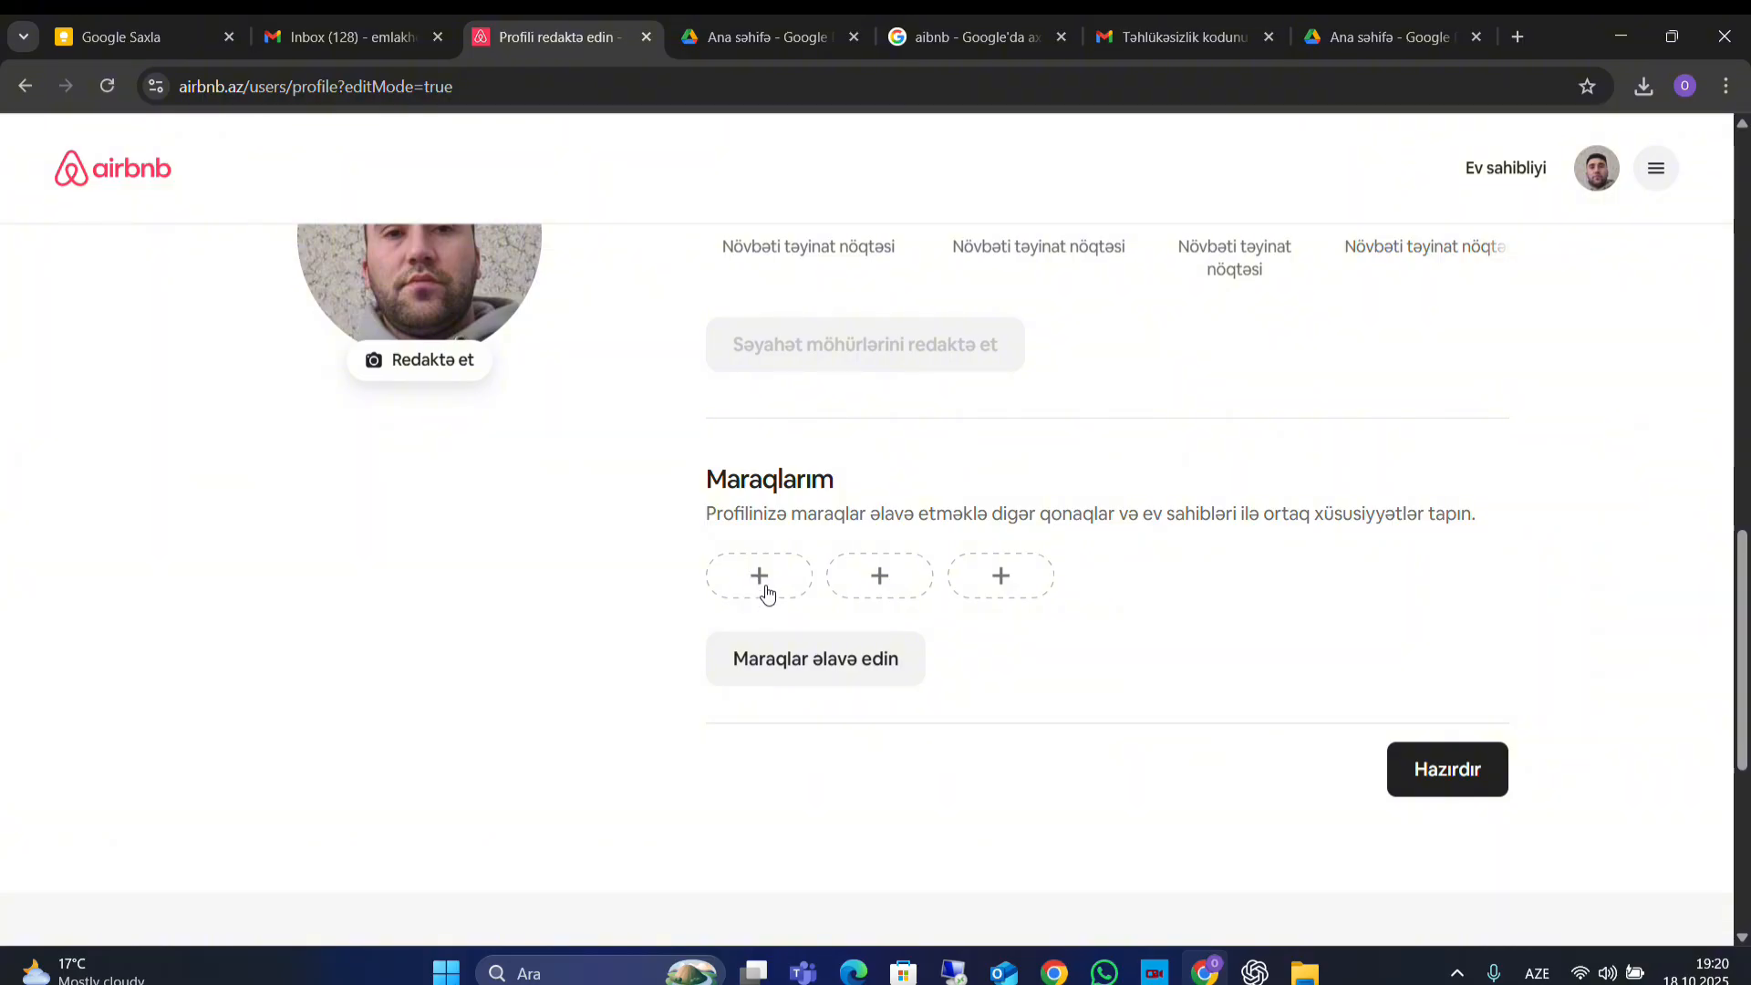
{"action": "scroll", "coordinate": [766, 593], "scroll_direction": "down", "scroll_amount": 2}
{"action": "scroll", "coordinate": [766, 590], "scroll_direction": "down", "scroll_amount": 3}
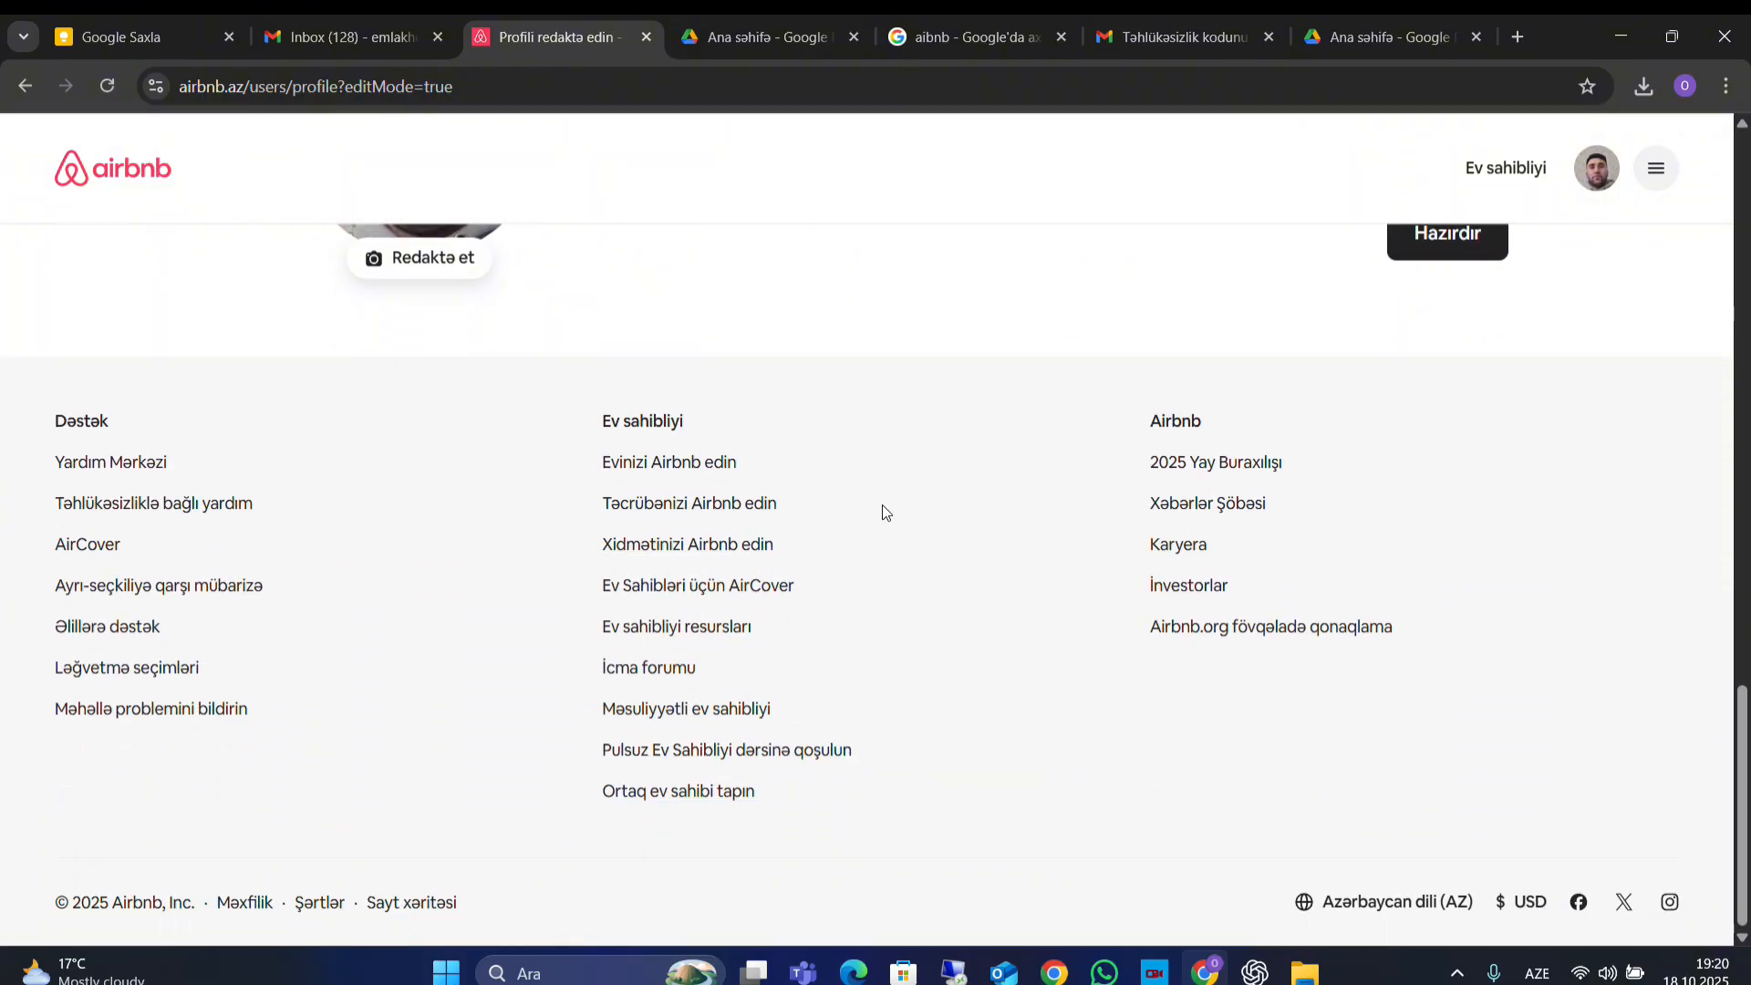
{"action": "scroll", "coordinate": [1365, 591], "scroll_direction": "up", "scroll_amount": 7}
{"action": "scroll", "coordinate": [1364, 591], "scroll_direction": "up", "scroll_amount": 10}
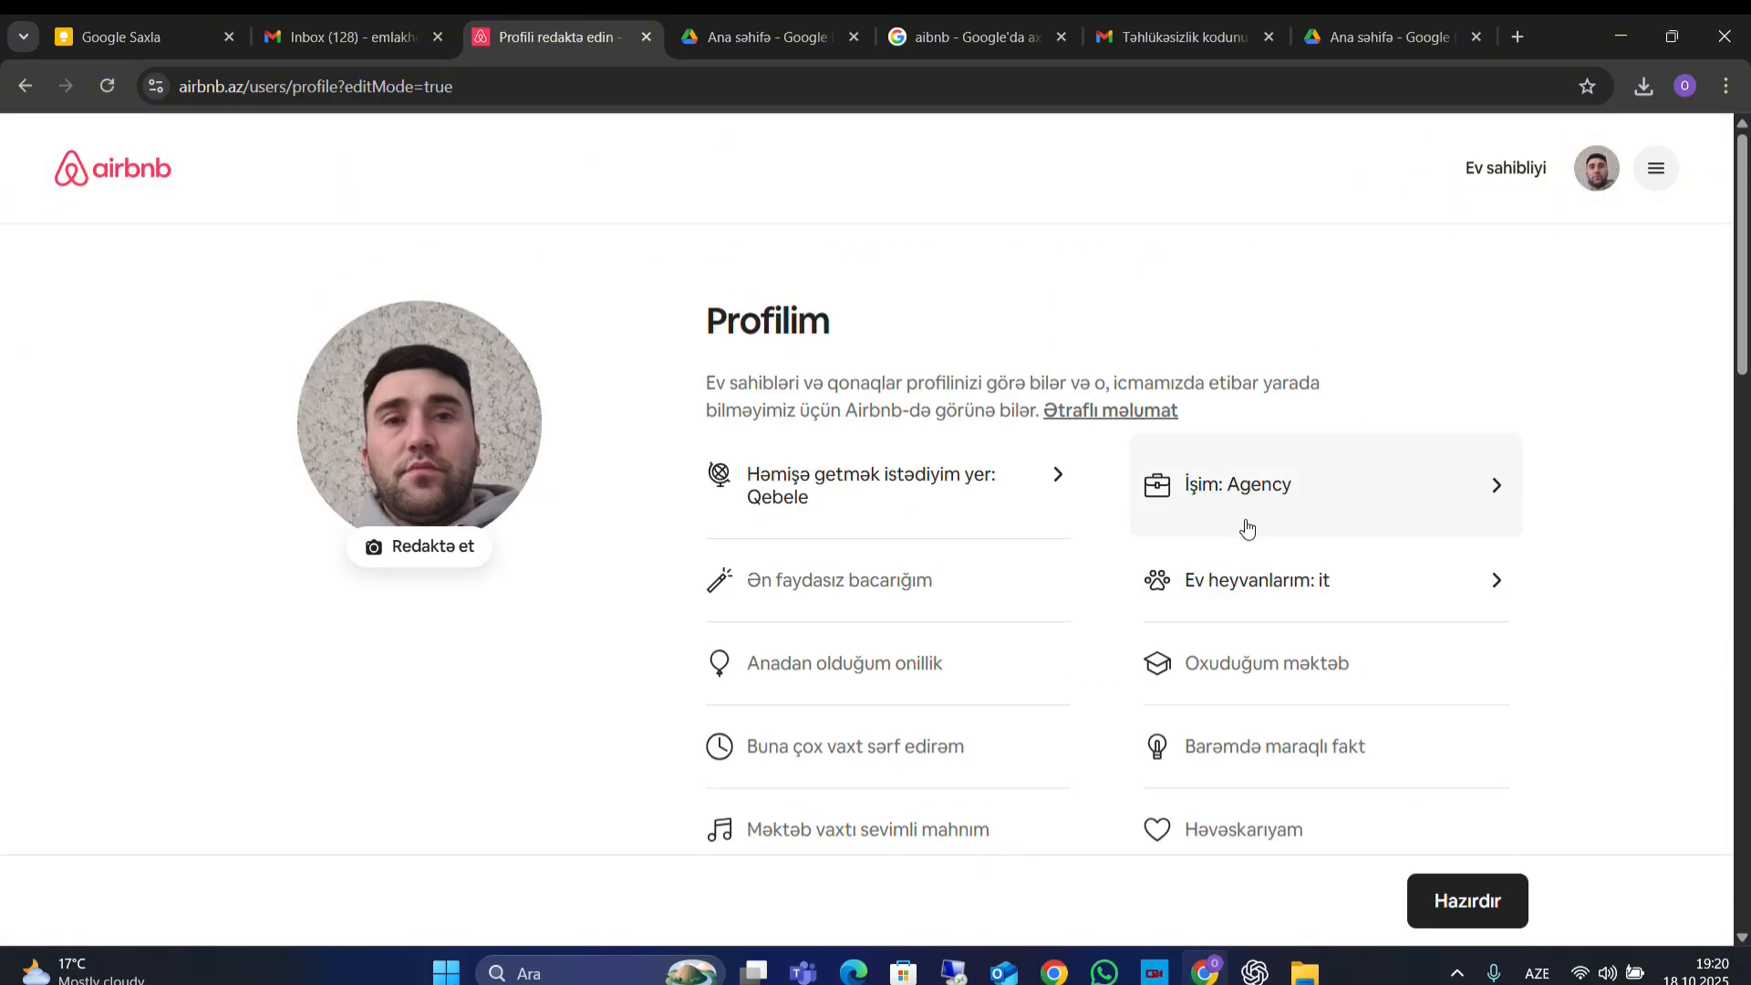
{"action": "left_click", "coordinate": [1594, 192]}
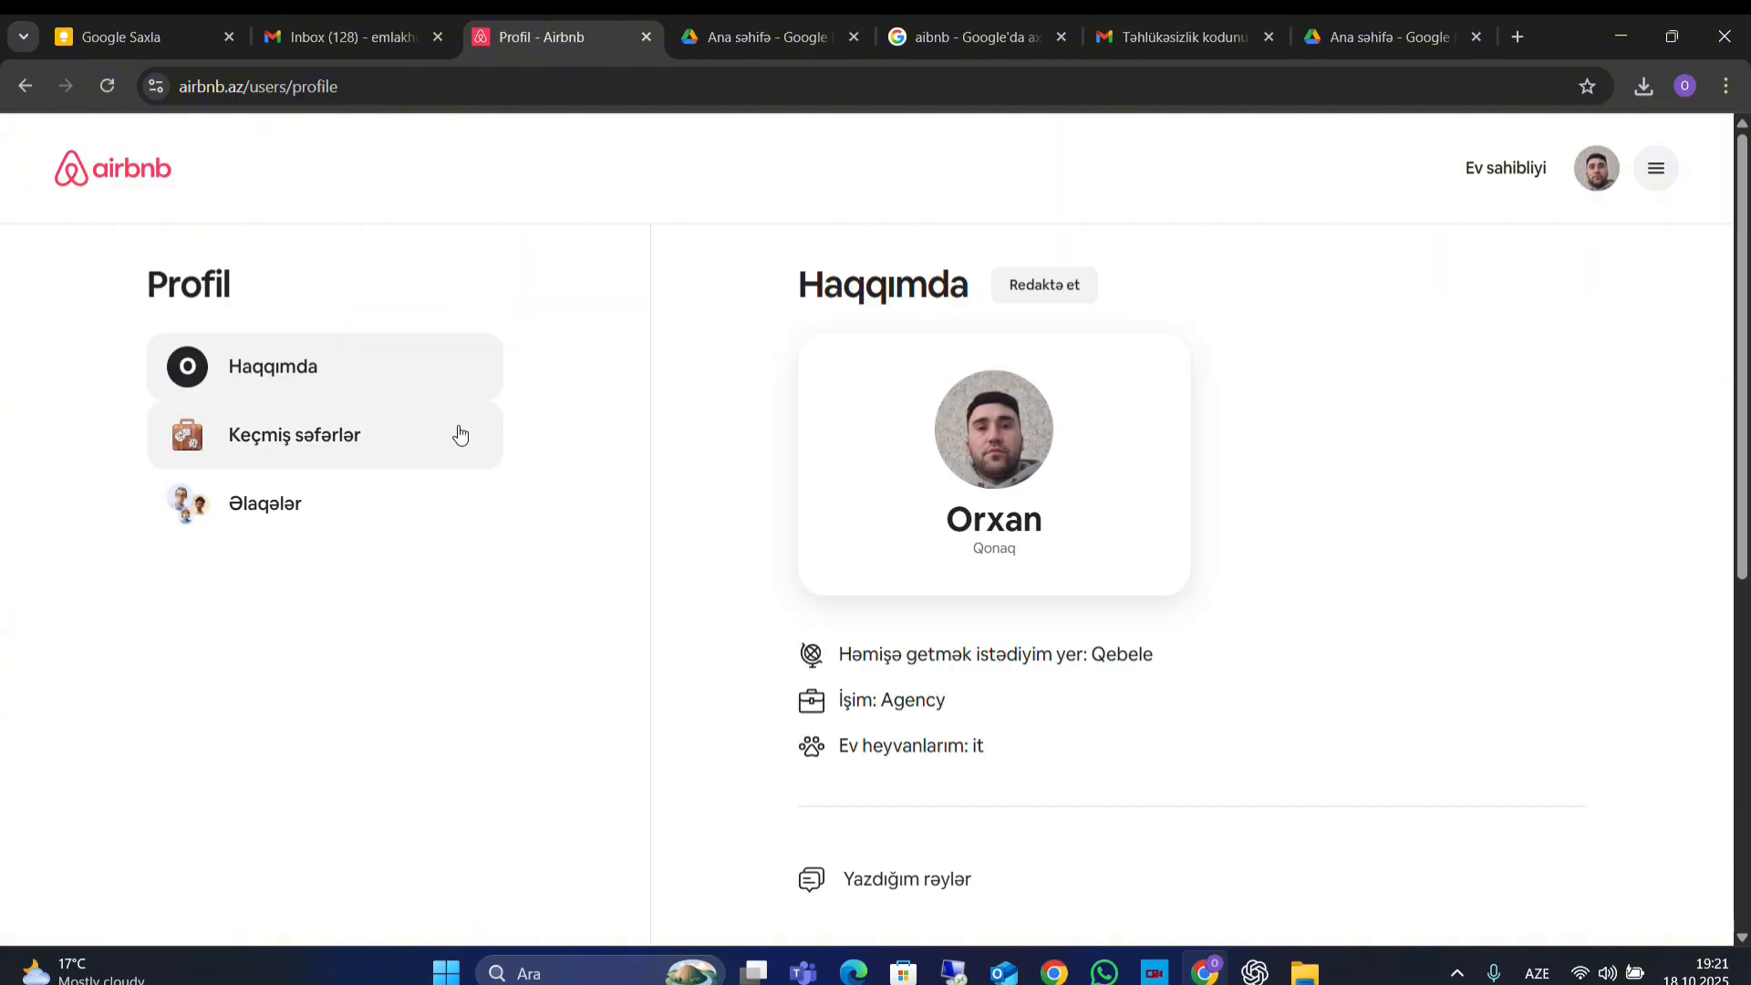
{"action": "scroll", "coordinate": [1080, 651], "scroll_direction": "down", "scroll_amount": 2}
{"action": "scroll", "coordinate": [985, 727], "scroll_direction": "down", "scroll_amount": 5}
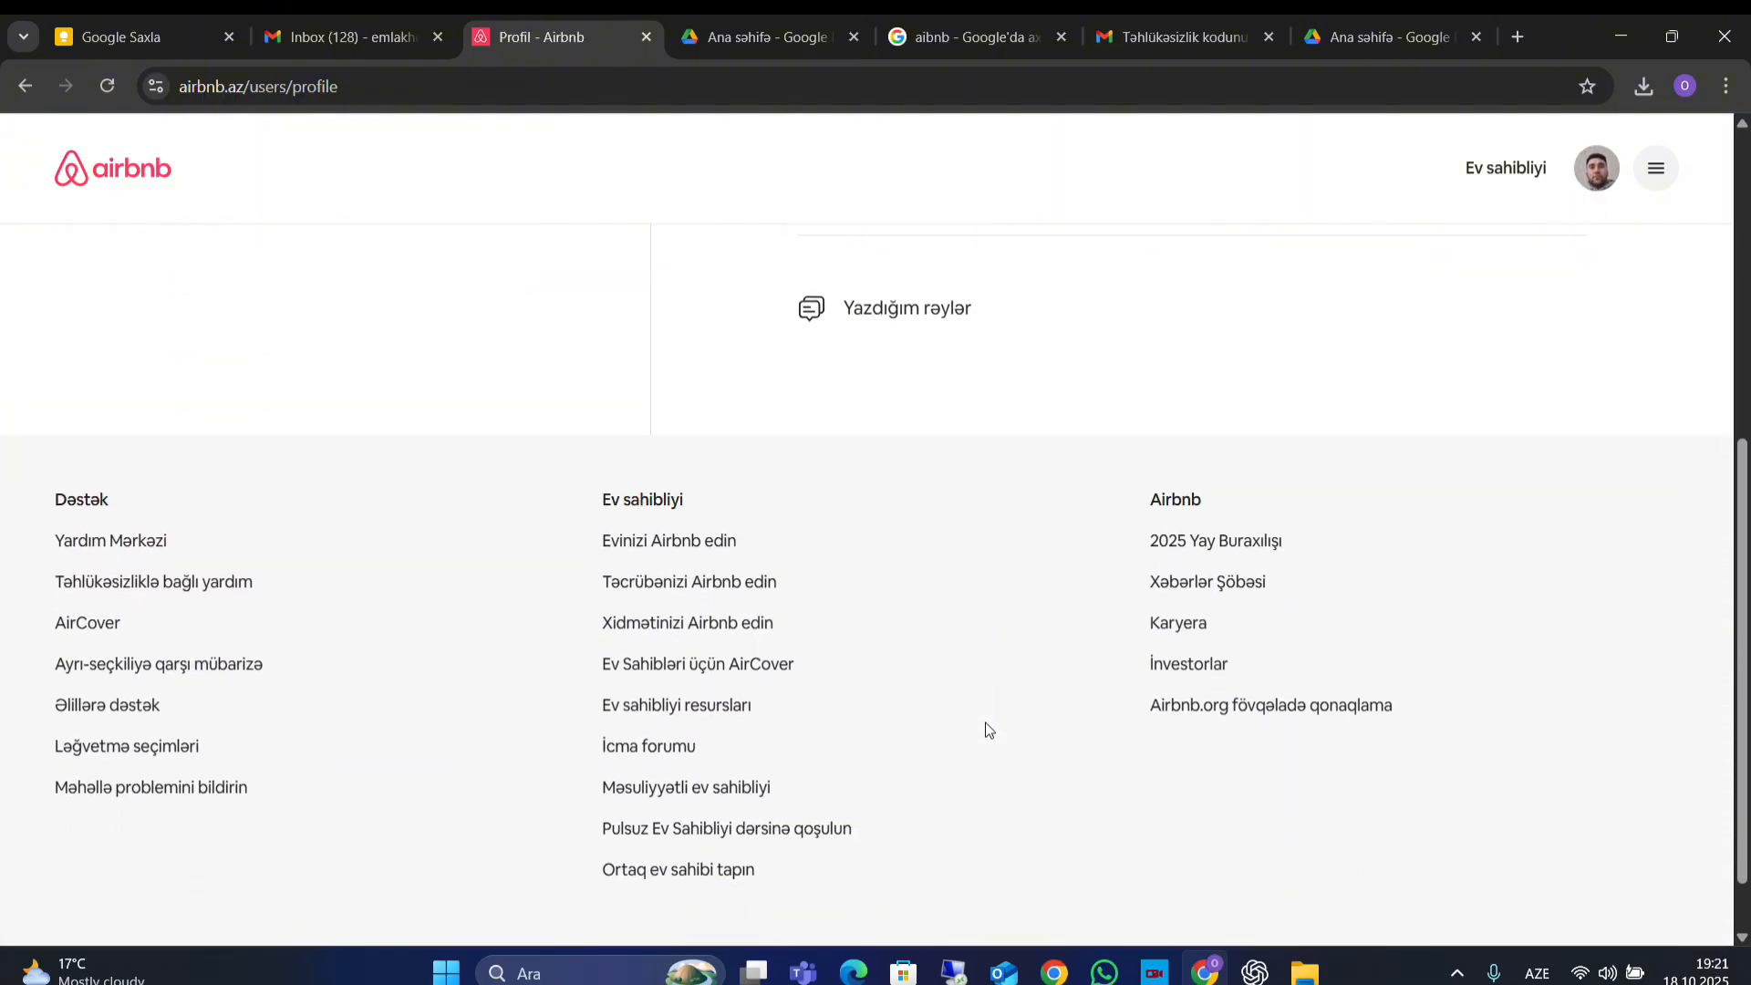
{"action": "scroll", "coordinate": [930, 696], "scroll_direction": "up", "scroll_amount": 5}
{"action": "scroll", "coordinate": [957, 613], "scroll_direction": "up", "scroll_amount": 3}
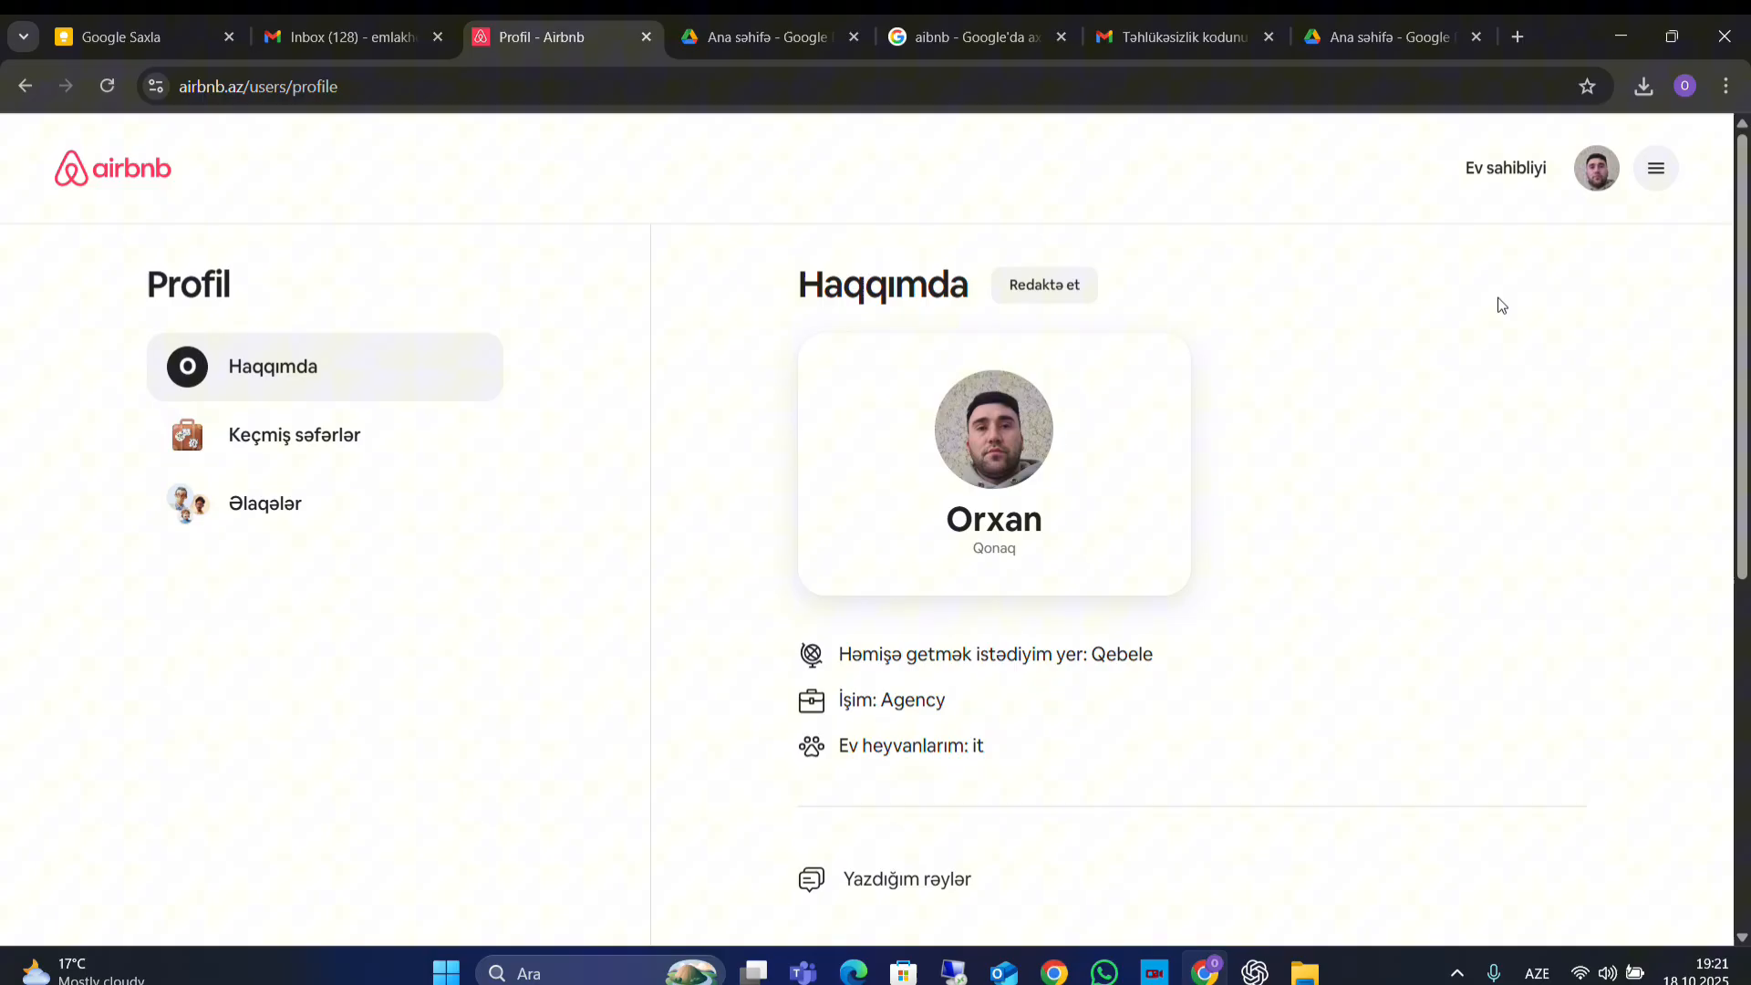
Open 'Hesab parametrləri' from the account menu and browse the personal information
{"action": "left_click", "coordinate": [1656, 168]}
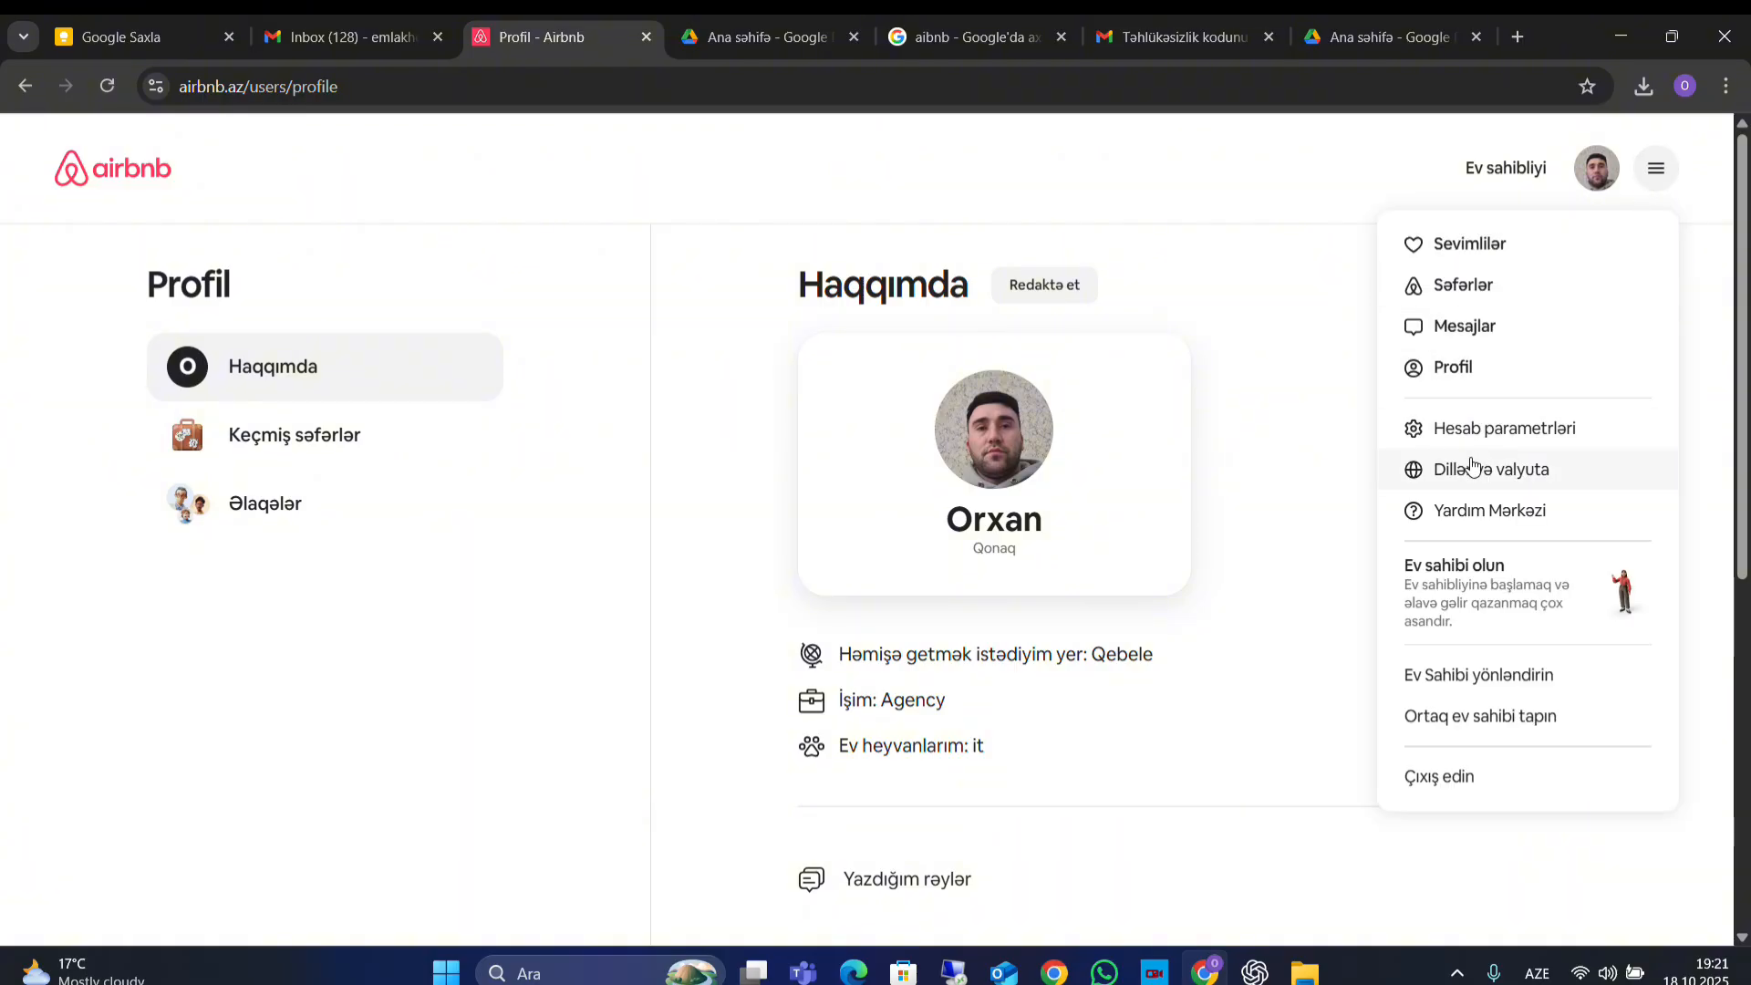
{"action": "left_click", "coordinate": [1493, 430]}
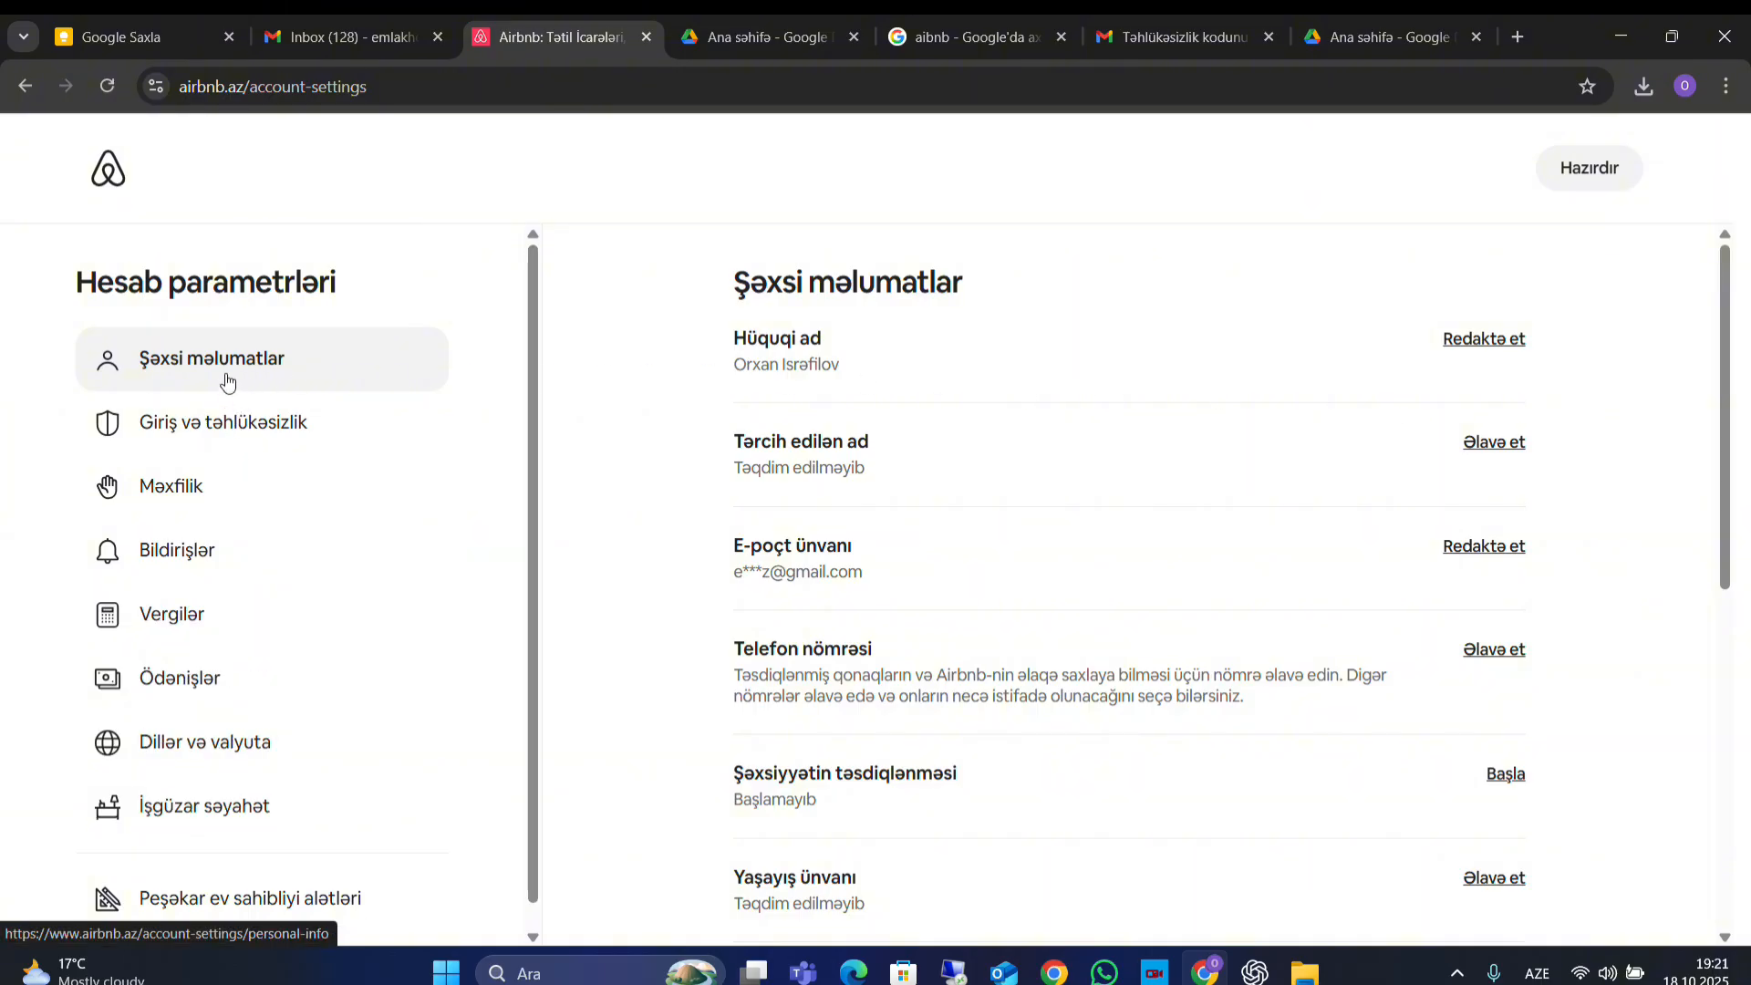
{"action": "scroll", "coordinate": [1446, 441], "scroll_direction": "down", "scroll_amount": 3}
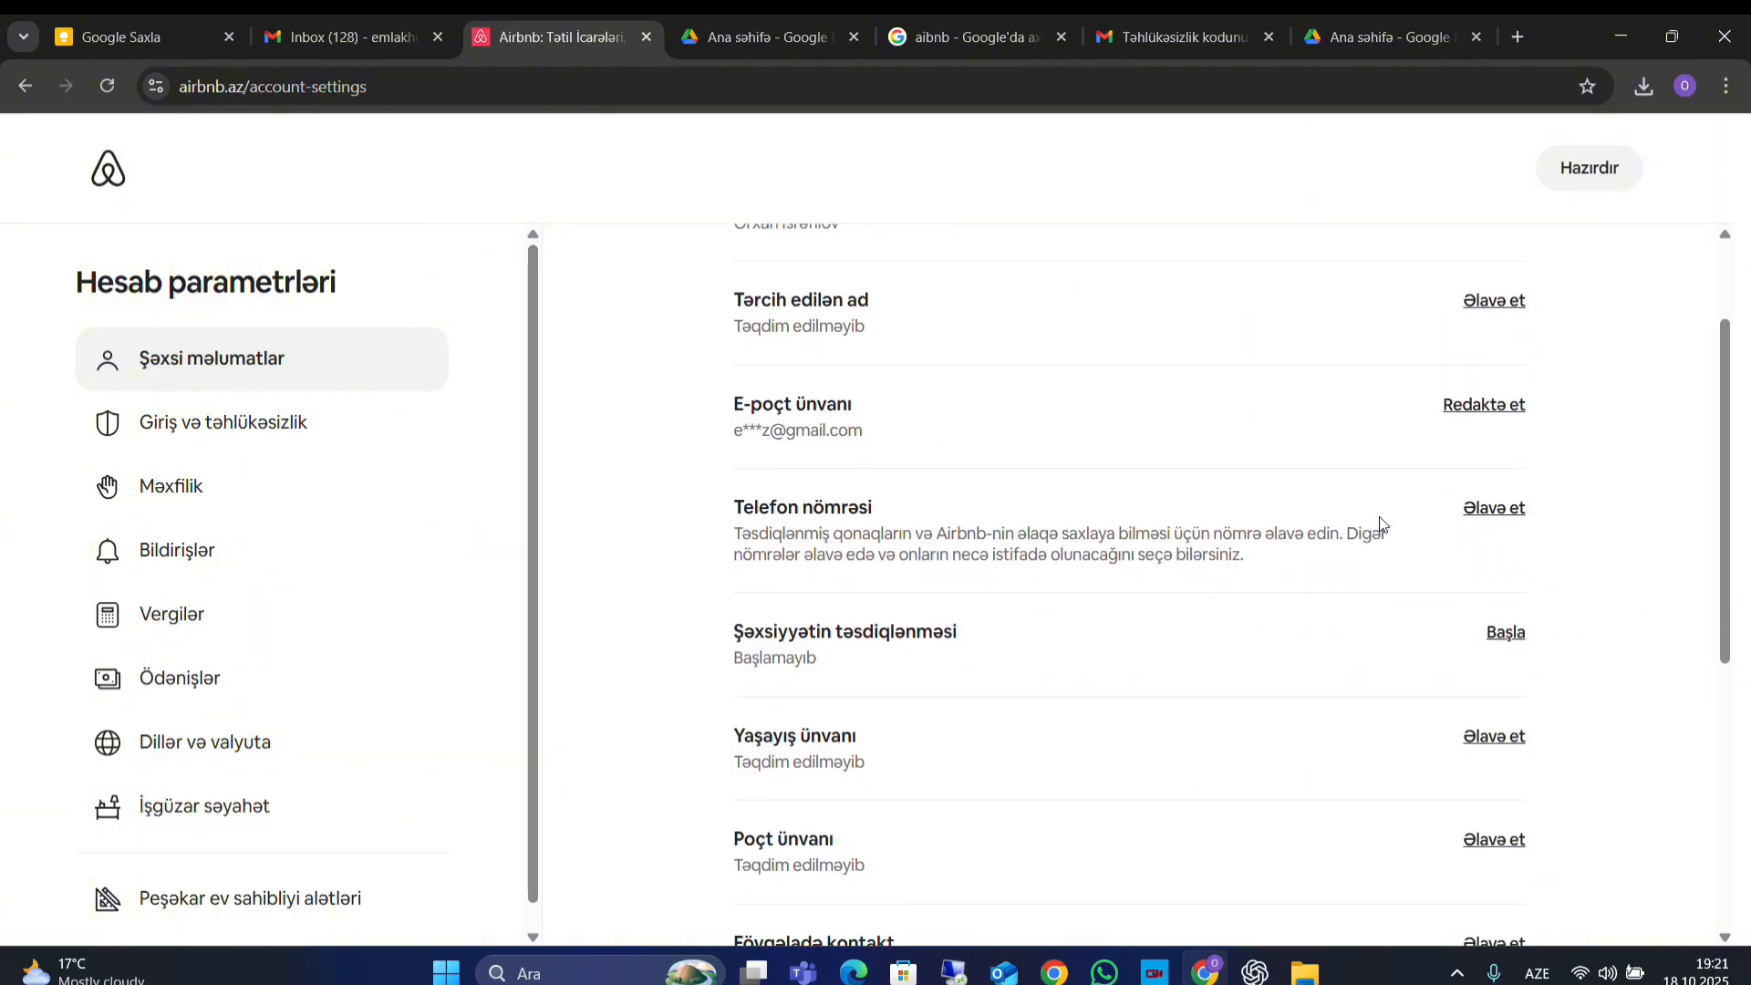
{"action": "scroll", "coordinate": [982, 559], "scroll_direction": "up", "scroll_amount": 3}
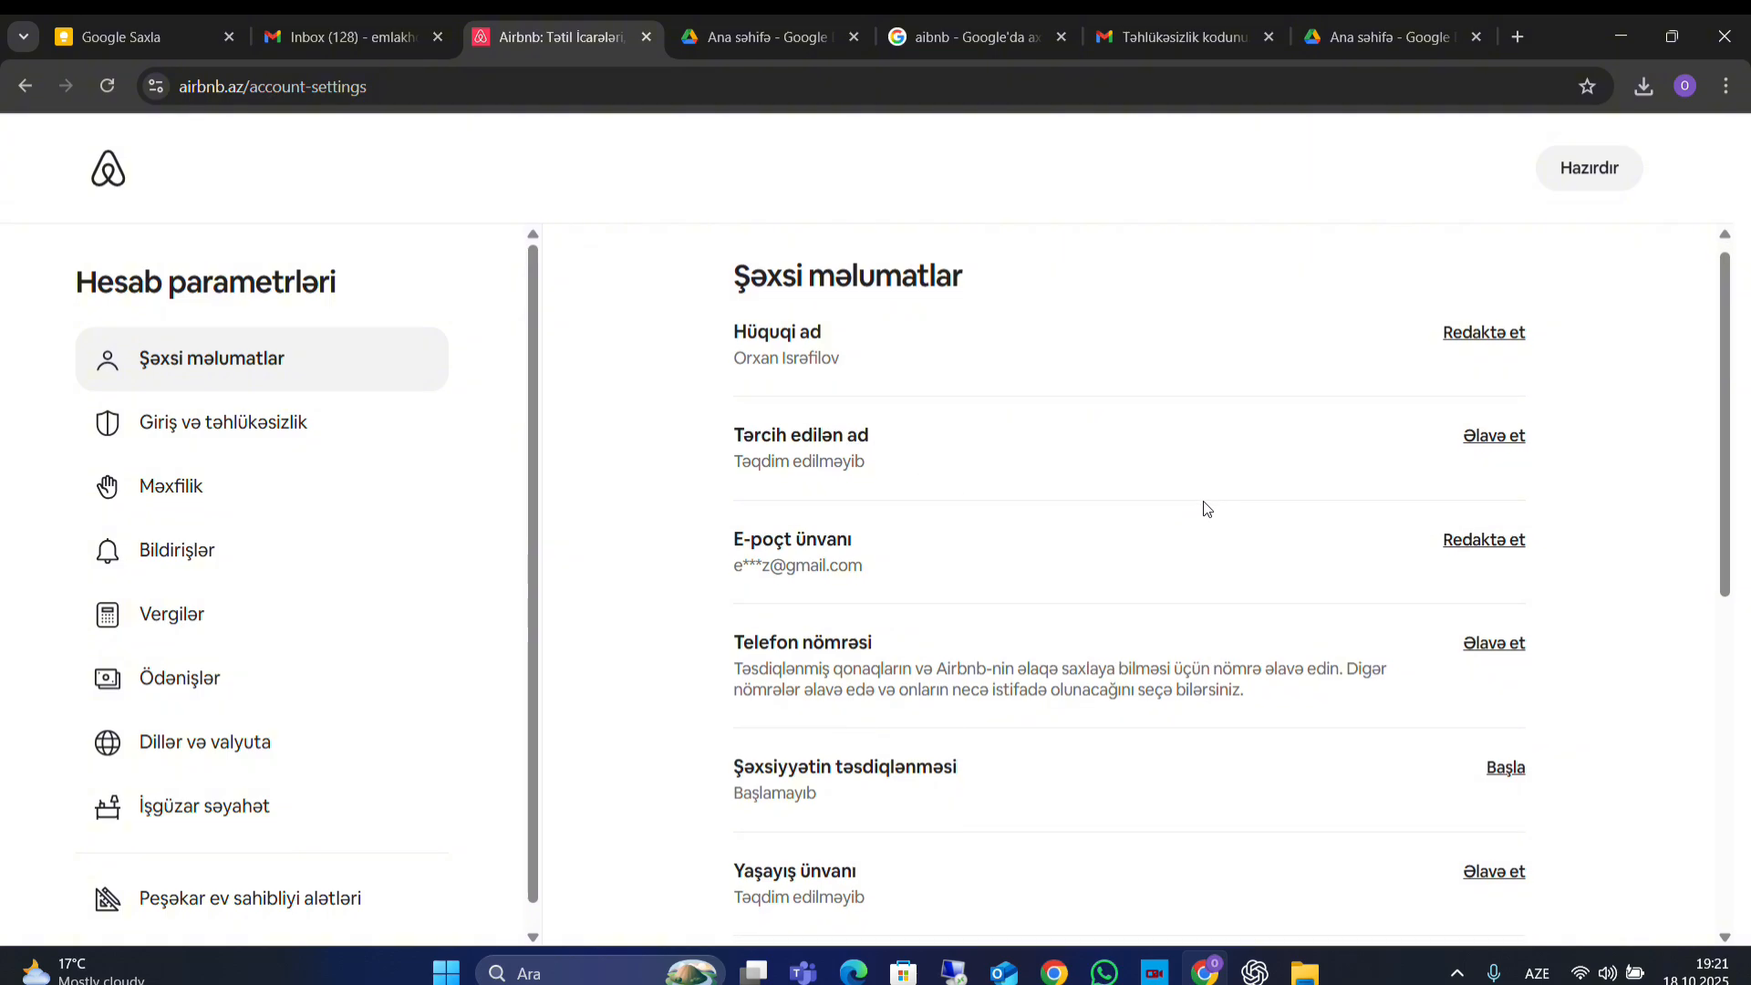
{"action": "scroll", "coordinate": [1203, 507], "scroll_direction": "down", "scroll_amount": 3}
{"action": "scroll", "coordinate": [939, 538], "scroll_direction": "down", "scroll_amount": 2}
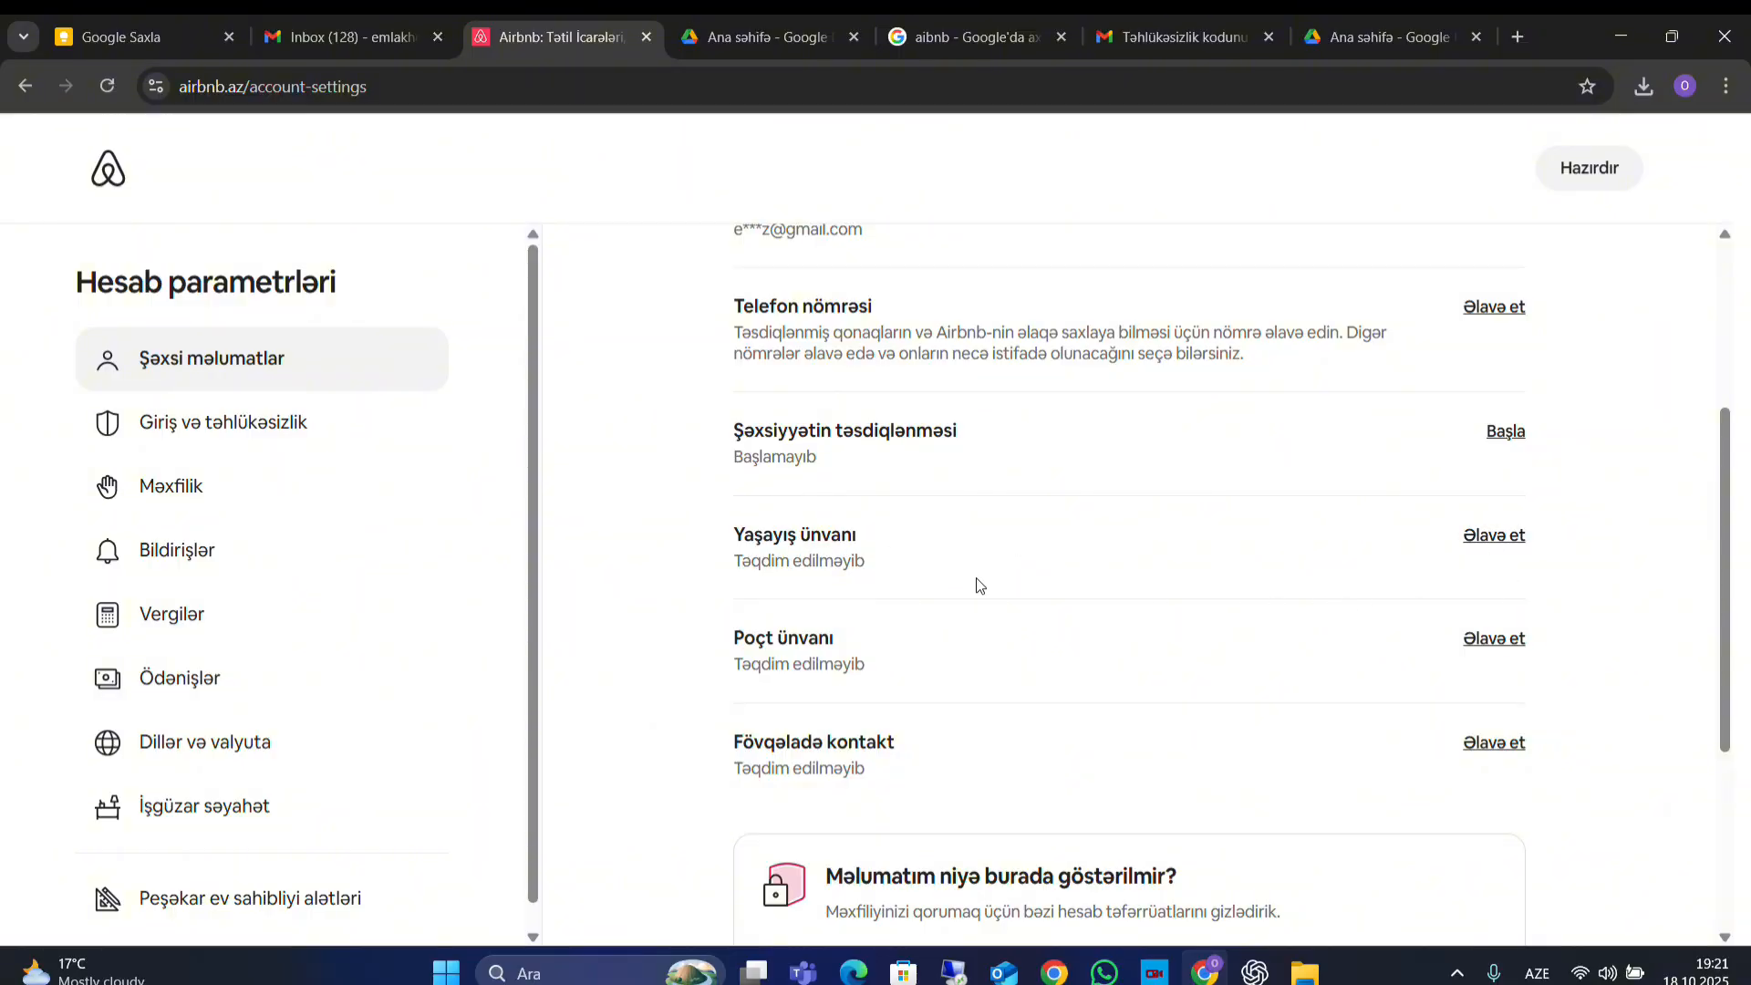
{"action": "scroll", "coordinate": [889, 658], "scroll_direction": "down", "scroll_amount": 3}
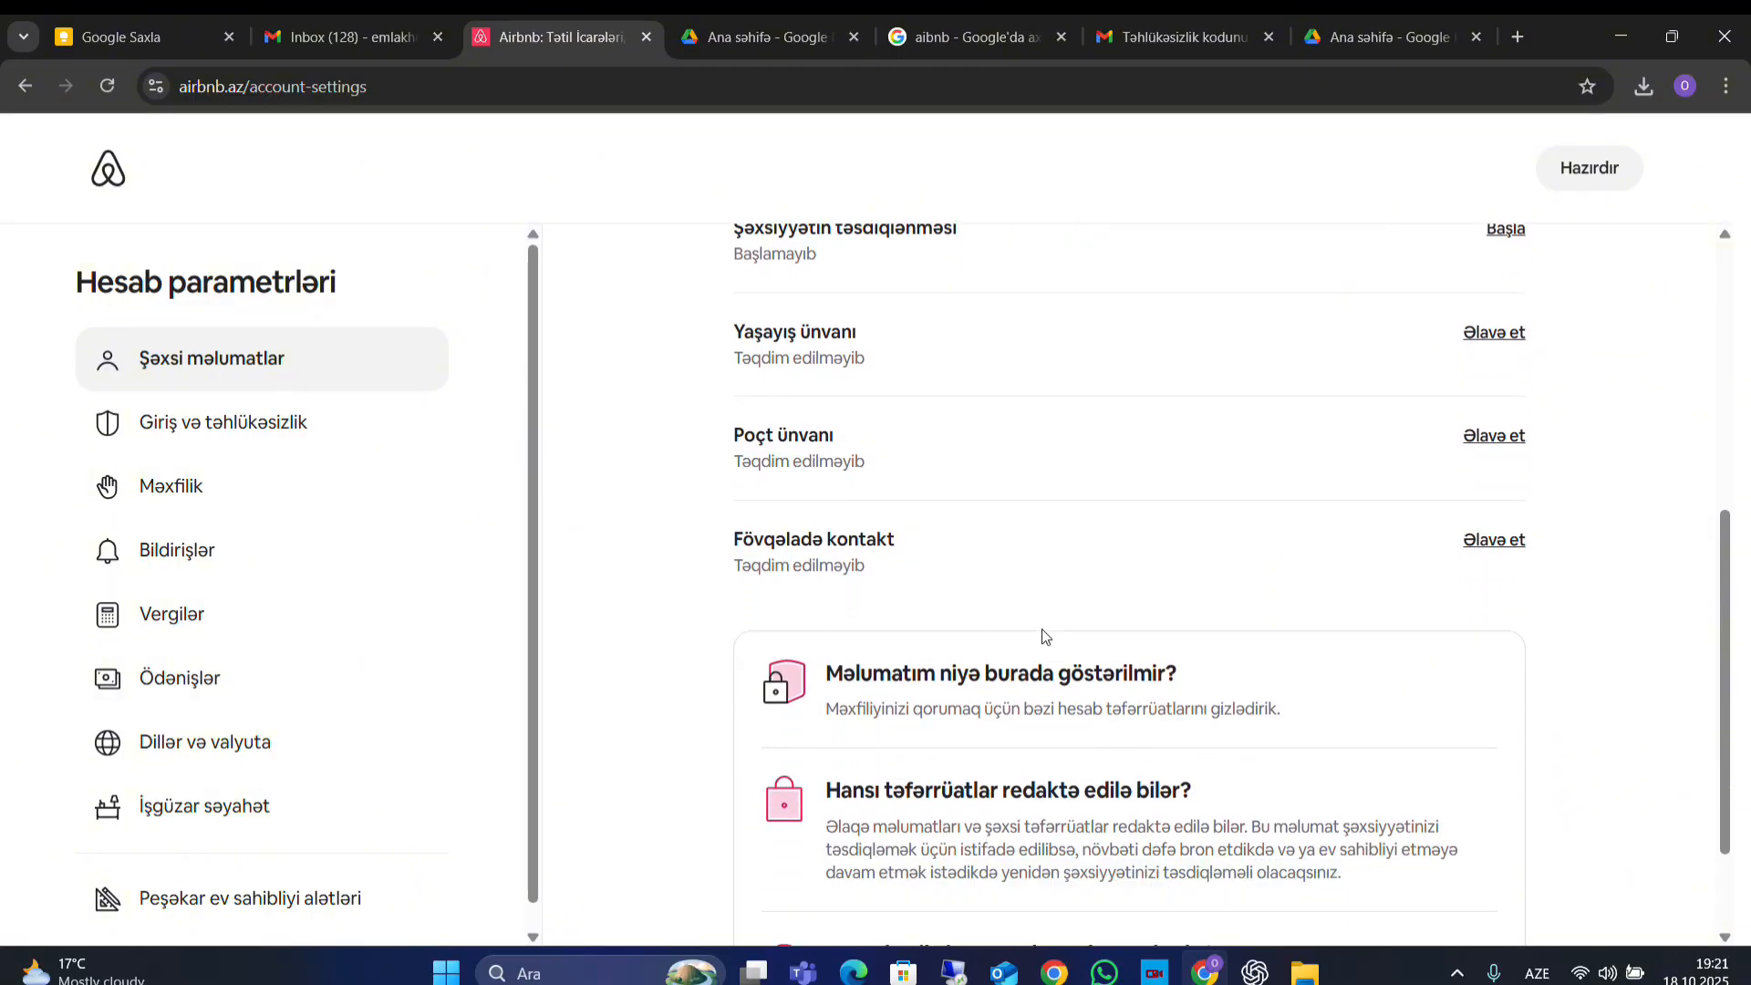
Start adding an emergency contact, cancel it, and go to 'Giriş və təhlükəsizlik'
{"action": "left_click", "coordinate": [1492, 516]}
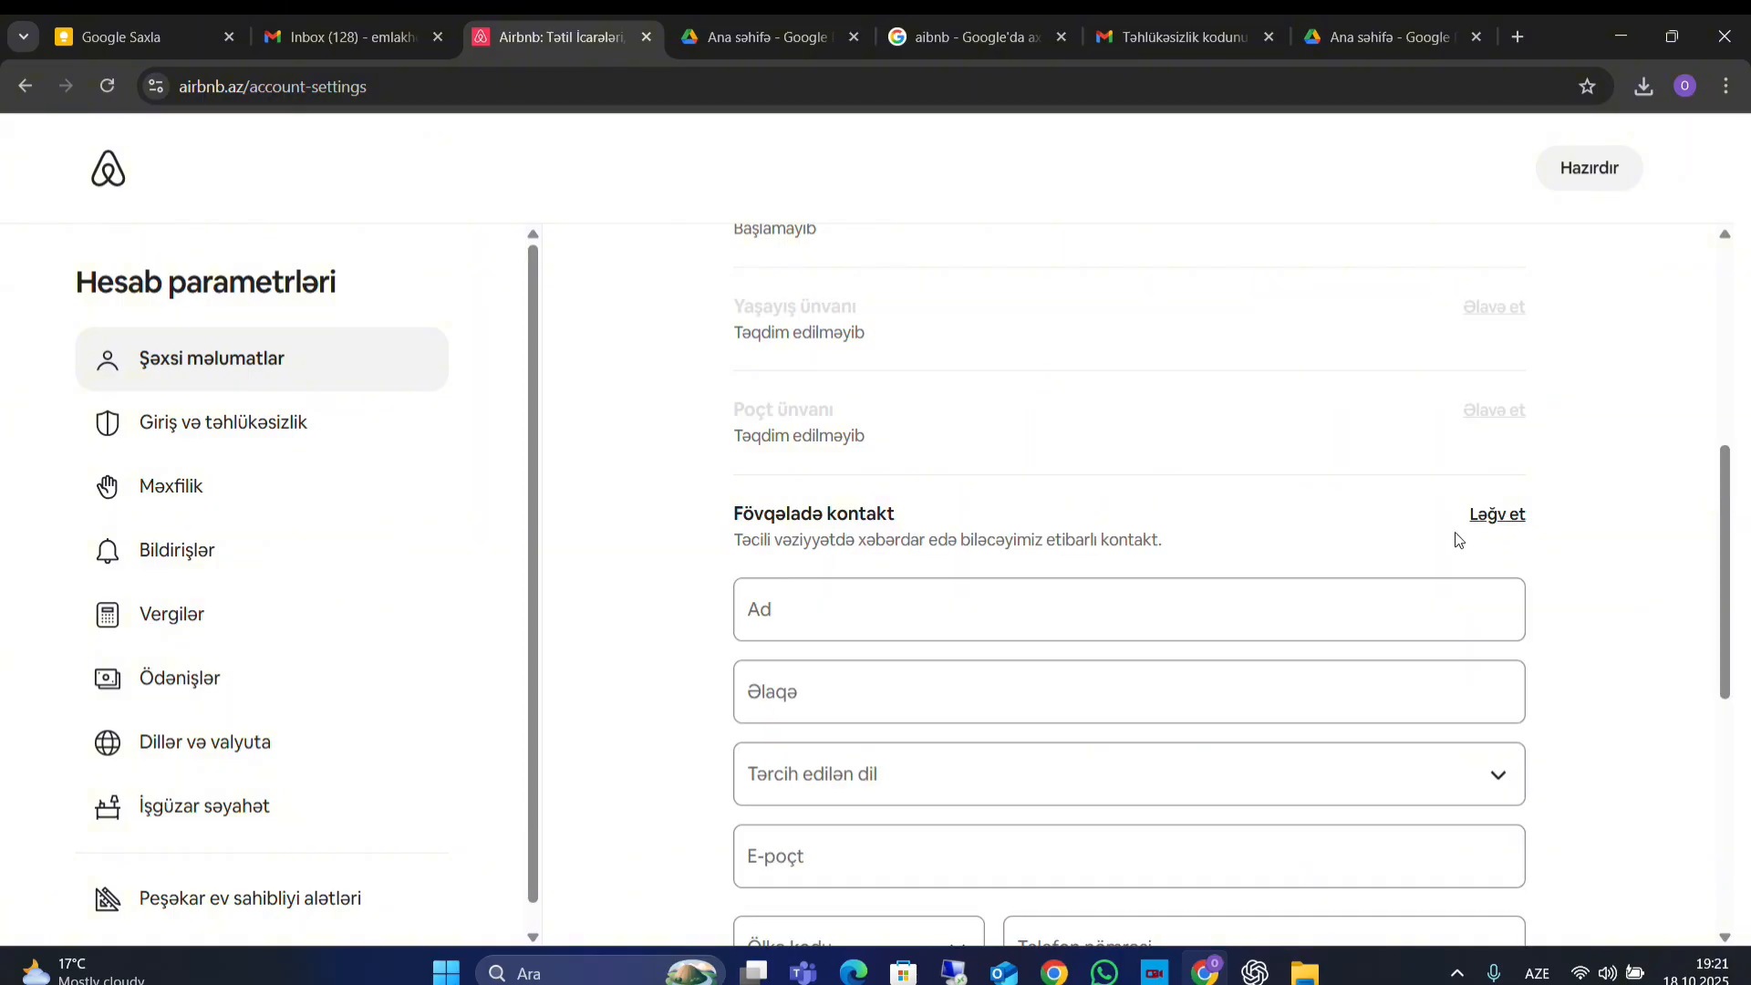
{"action": "scroll", "coordinate": [977, 644], "scroll_direction": "down", "scroll_amount": 3}
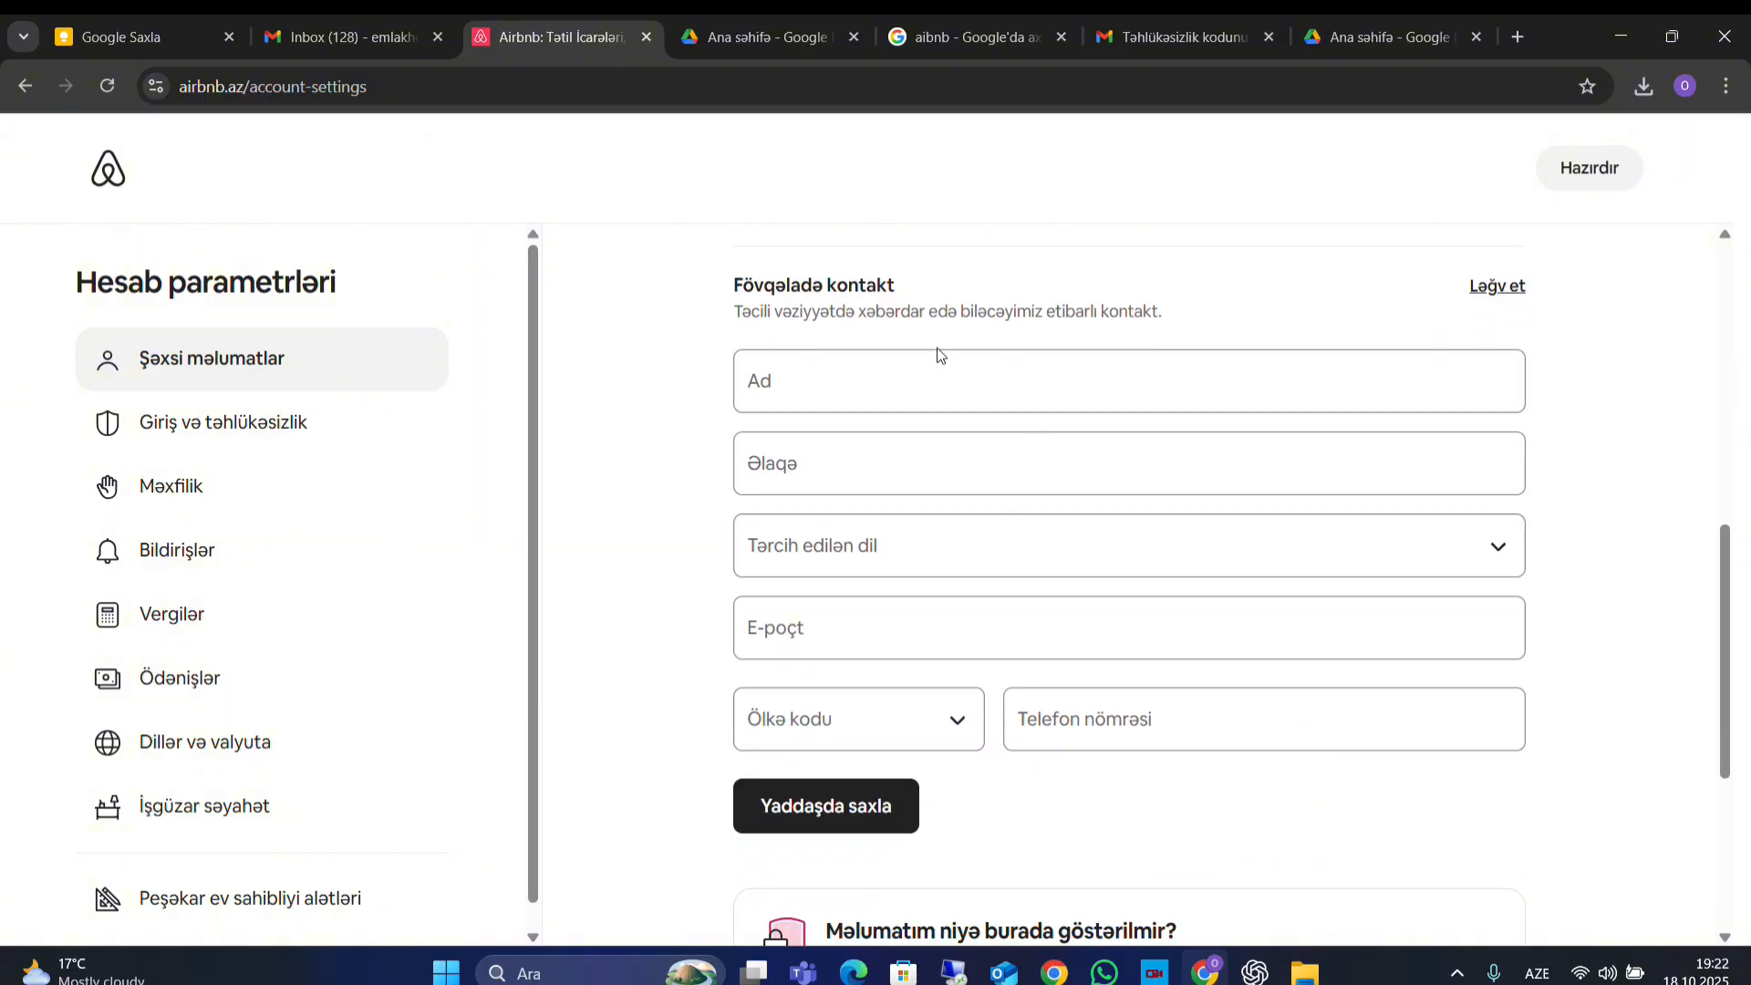
{"action": "scroll", "coordinate": [916, 372], "scroll_direction": "up", "scroll_amount": 4}
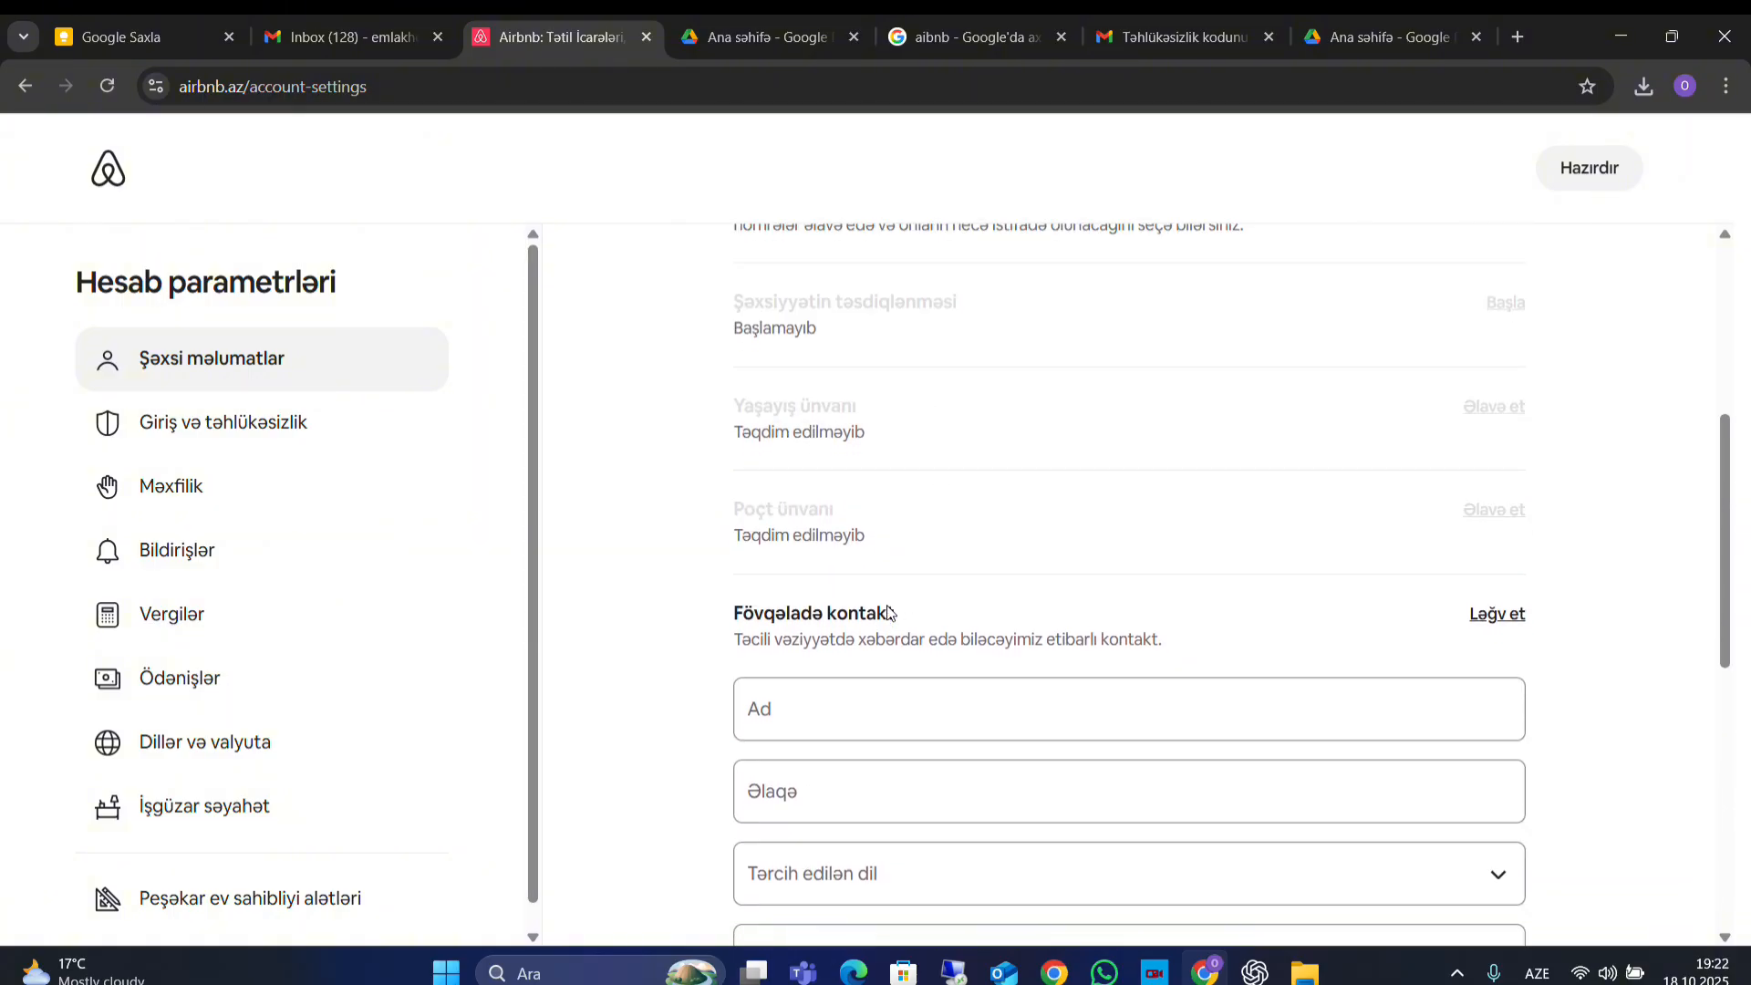
{"action": "scroll", "coordinate": [889, 613], "scroll_direction": "down", "scroll_amount": 3}
{"action": "left_click", "coordinate": [1496, 402]}
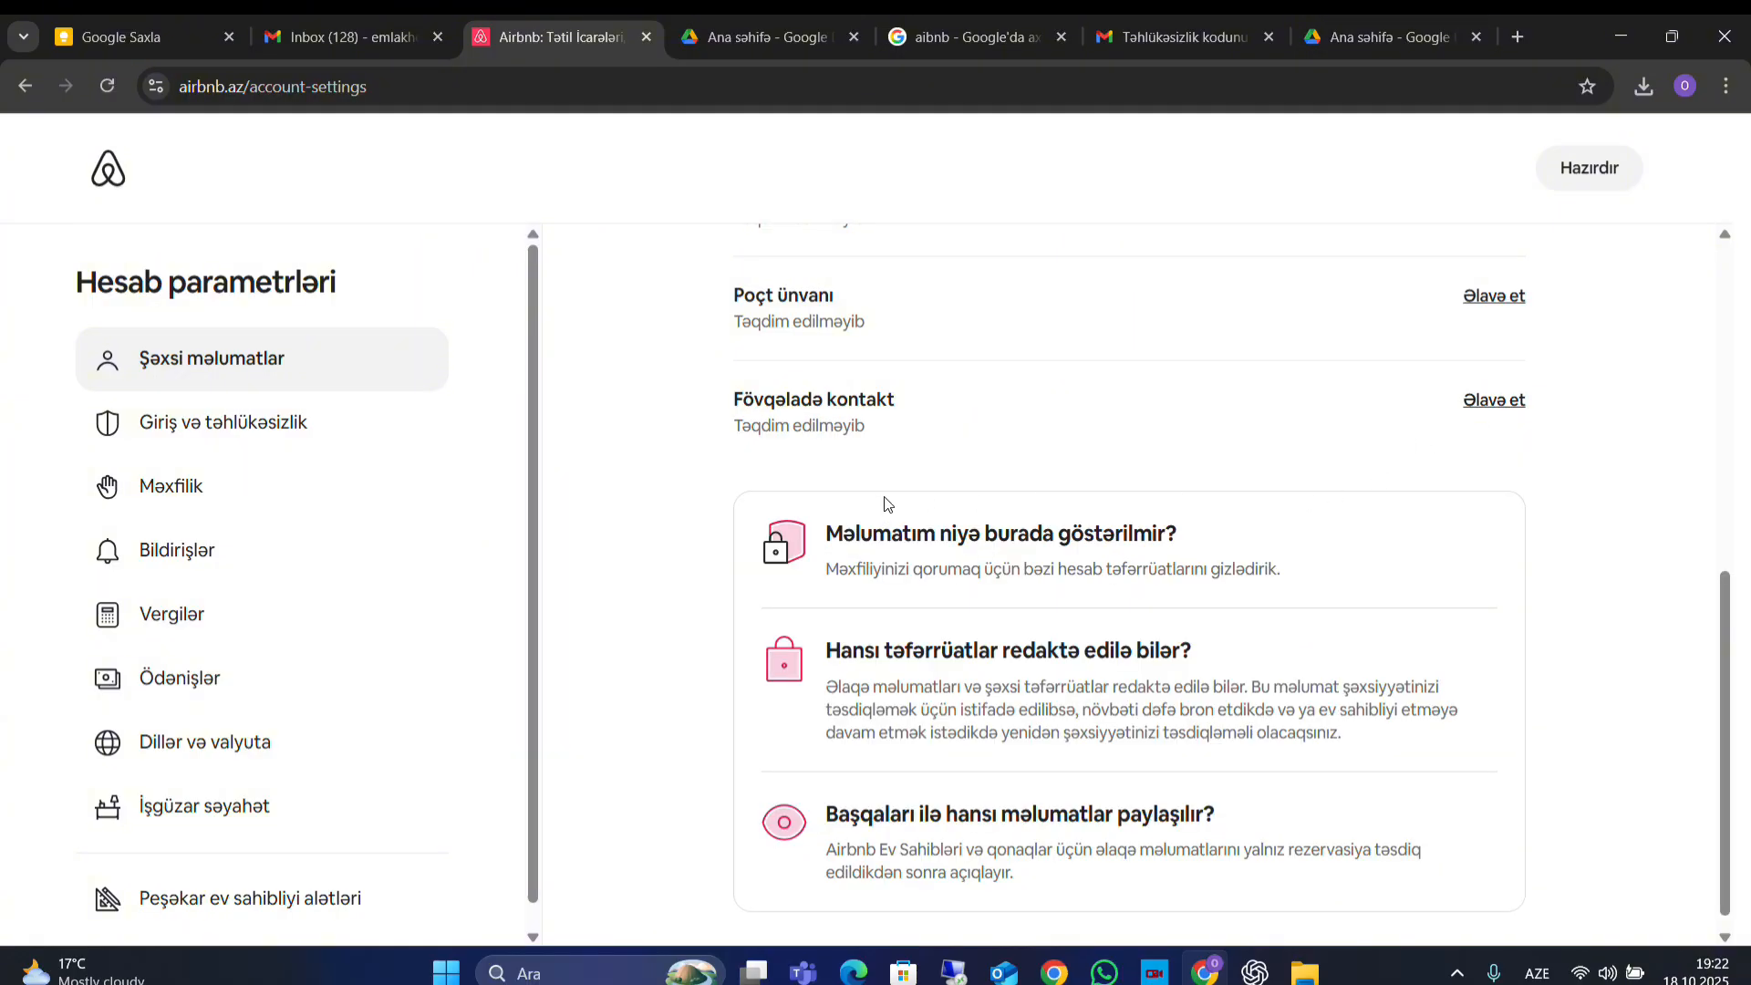
{"action": "scroll", "coordinate": [887, 490], "scroll_direction": "down", "scroll_amount": 1}
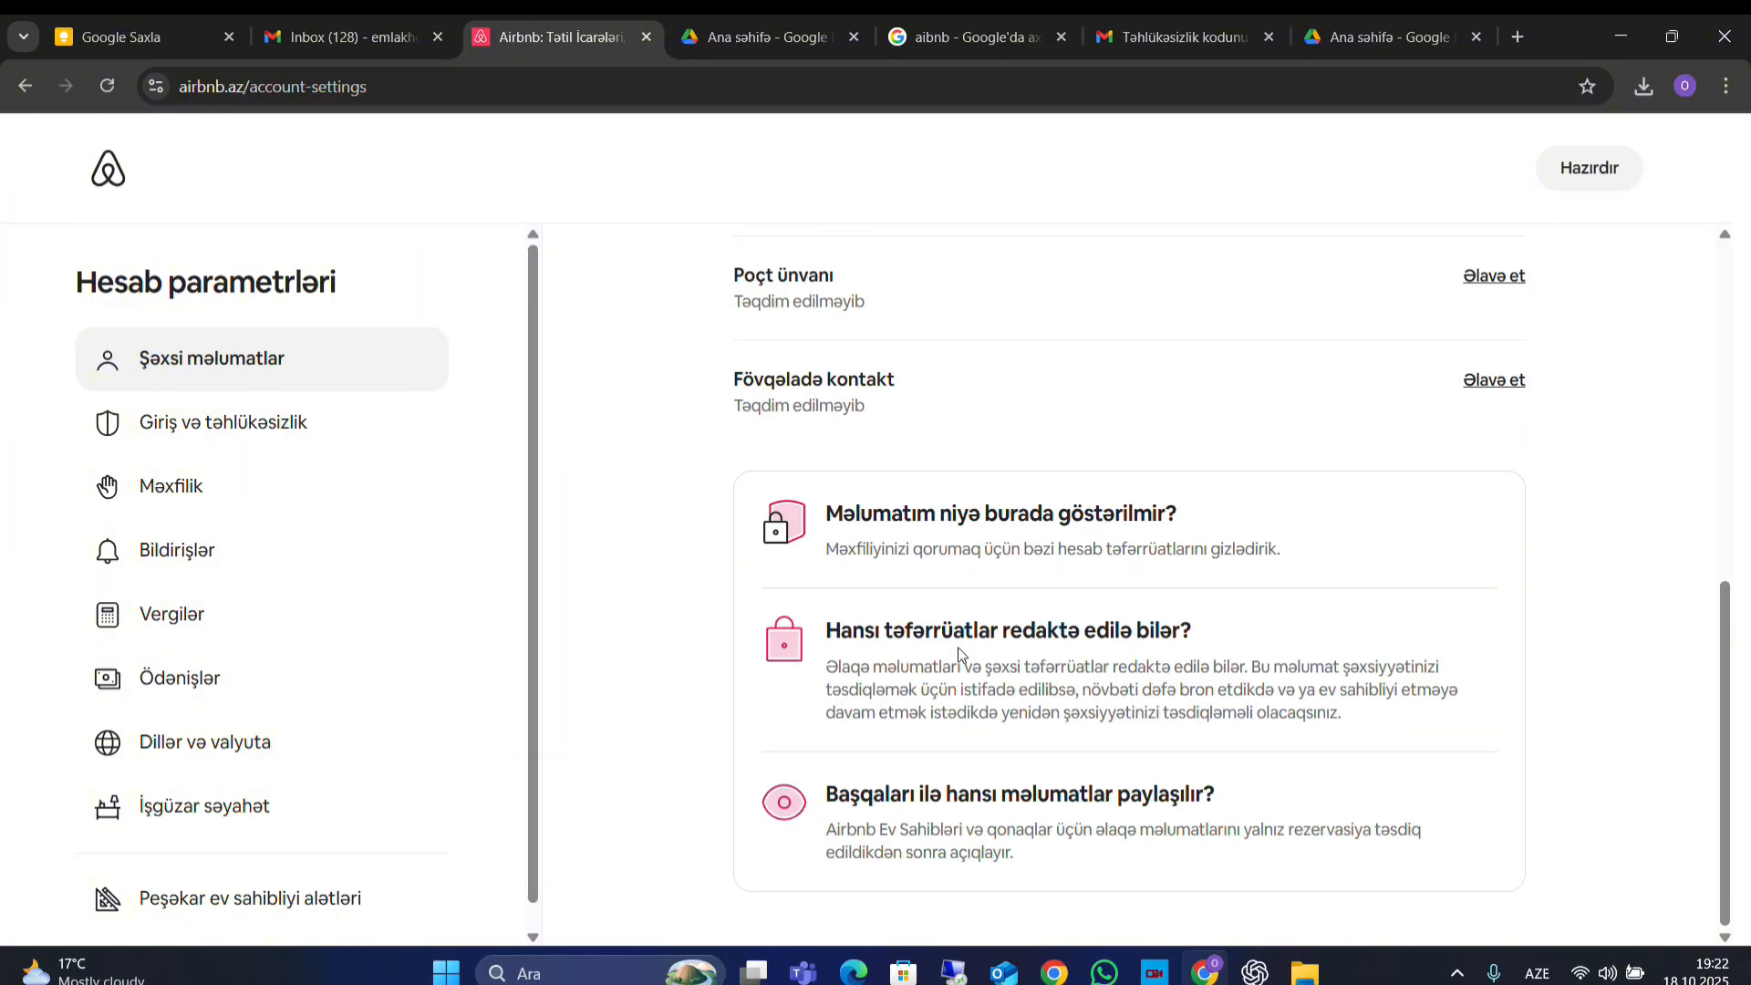
{"action": "left_click", "coordinate": [218, 424]}
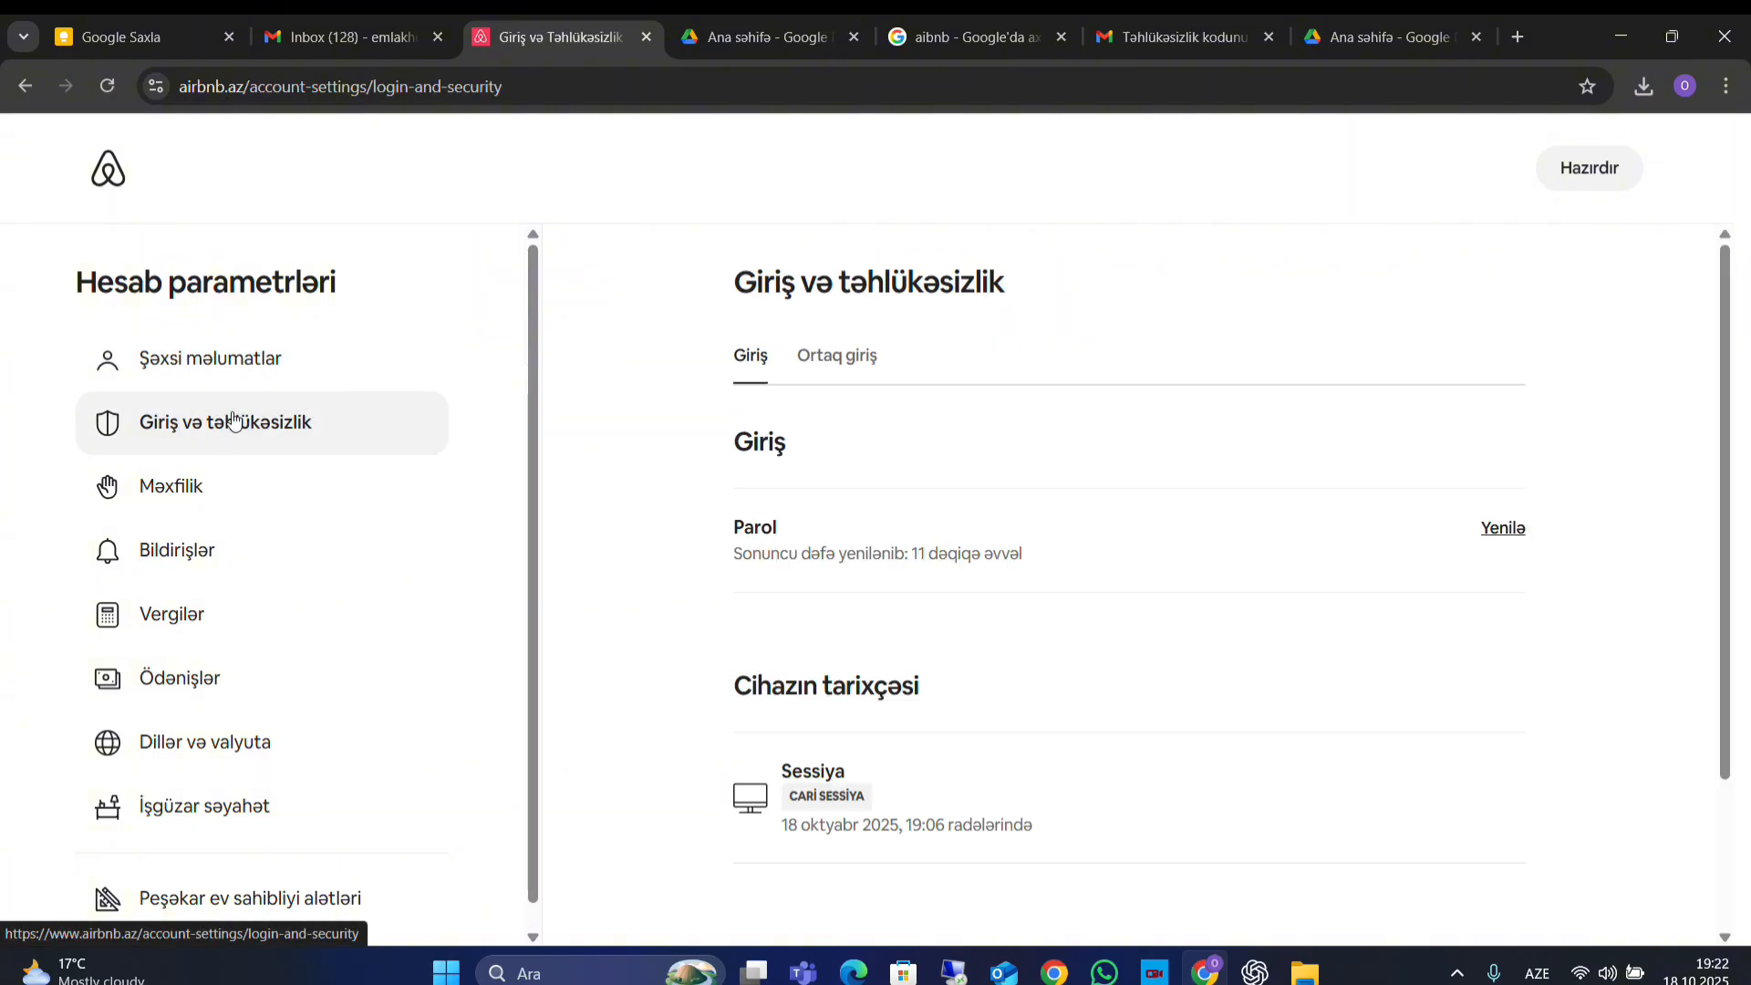
On the privacy settings, toggle message read receipts off and back on
{"action": "scroll", "coordinate": [920, 483], "scroll_direction": "down", "scroll_amount": 3}
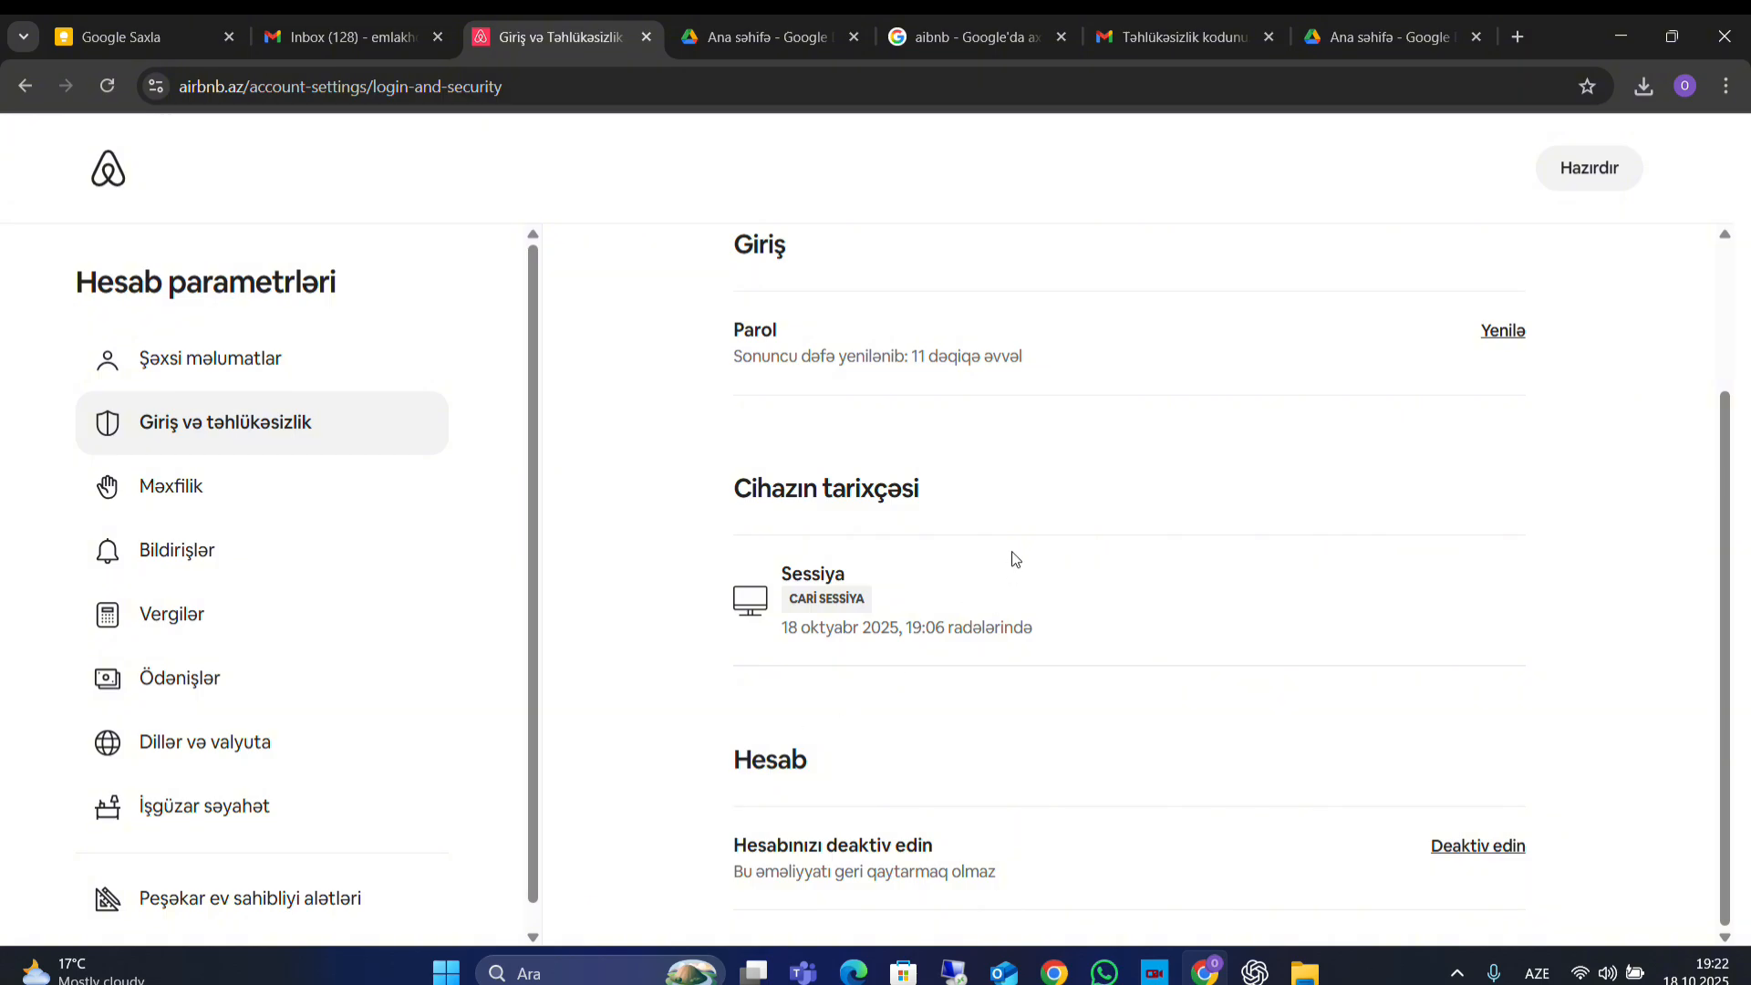
{"action": "scroll", "coordinate": [1012, 559], "scroll_direction": "up", "scroll_amount": 3}
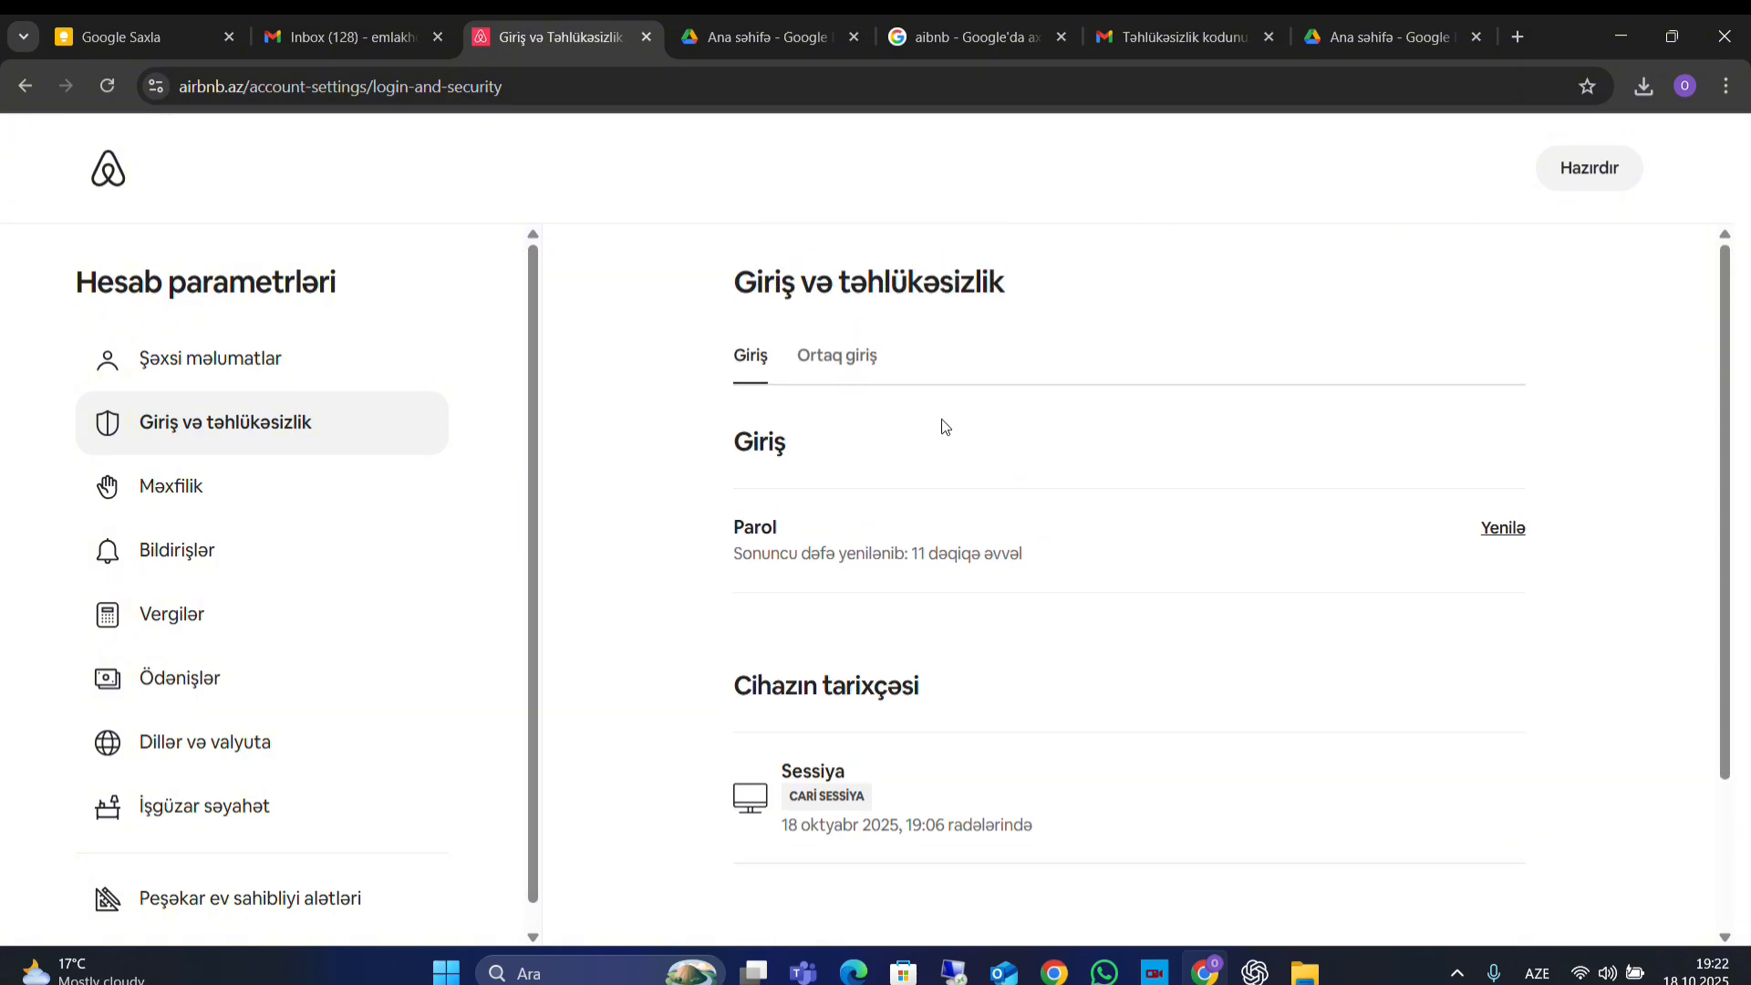
{"action": "left_click", "coordinate": [150, 502]}
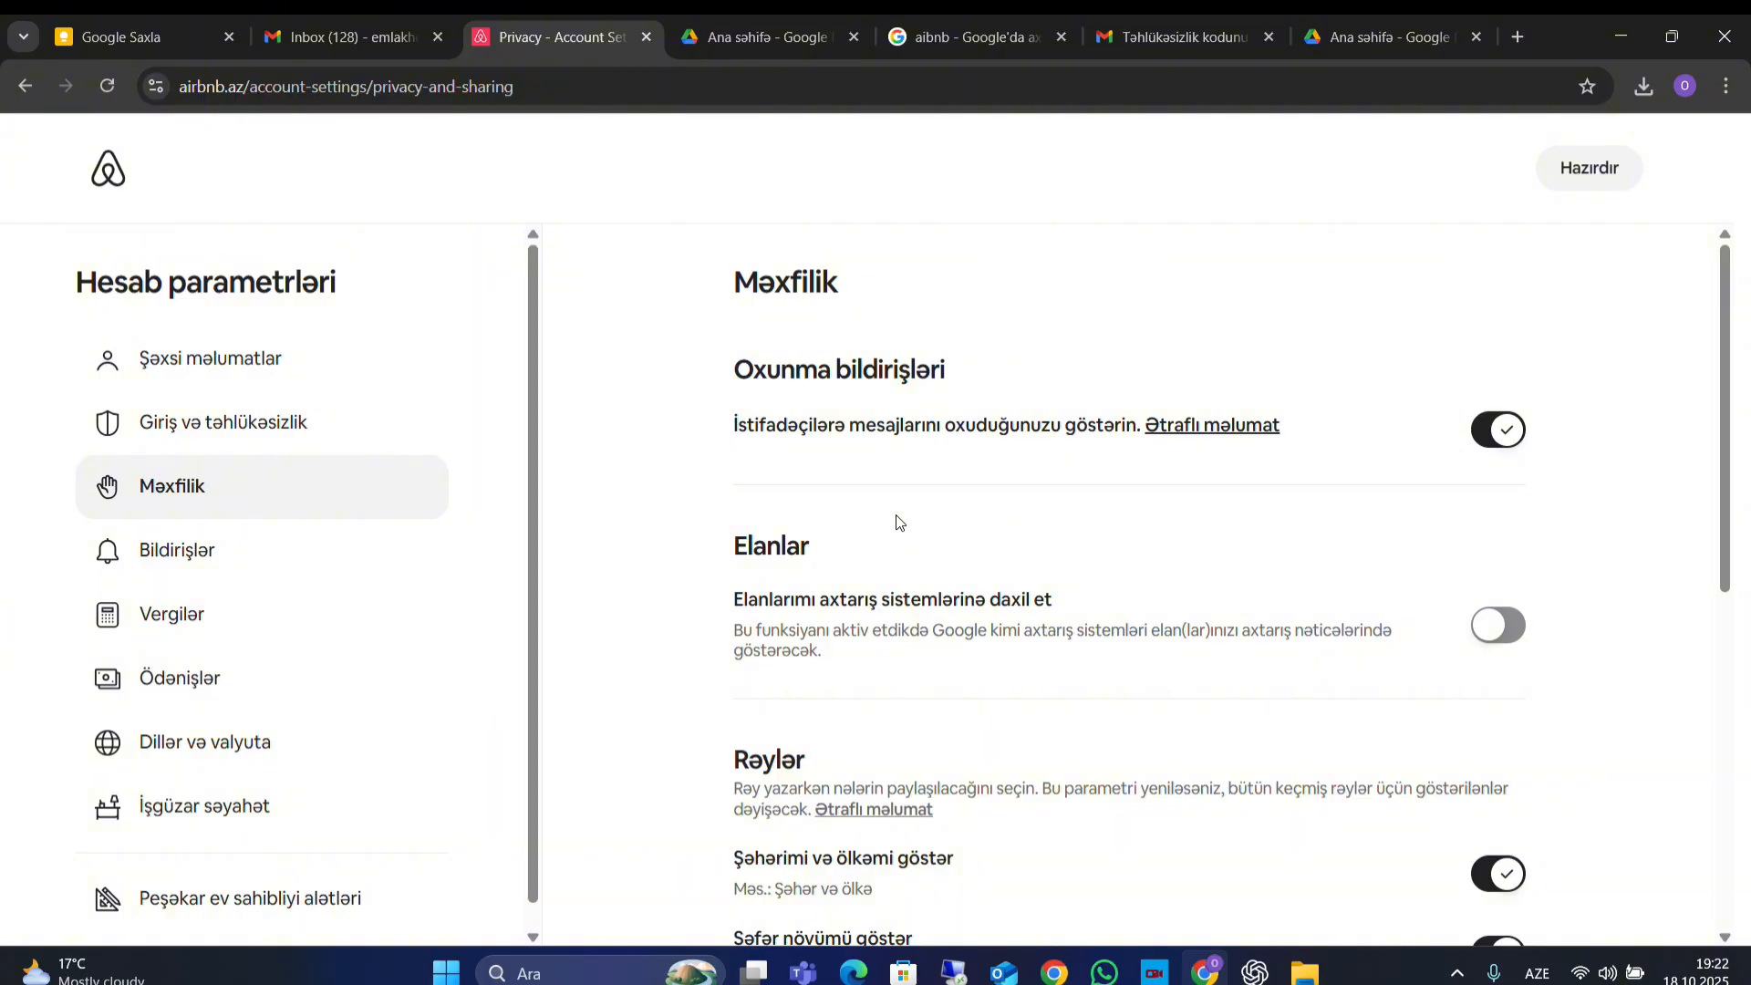
{"action": "scroll", "coordinate": [895, 524], "scroll_direction": "down", "scroll_amount": 1}
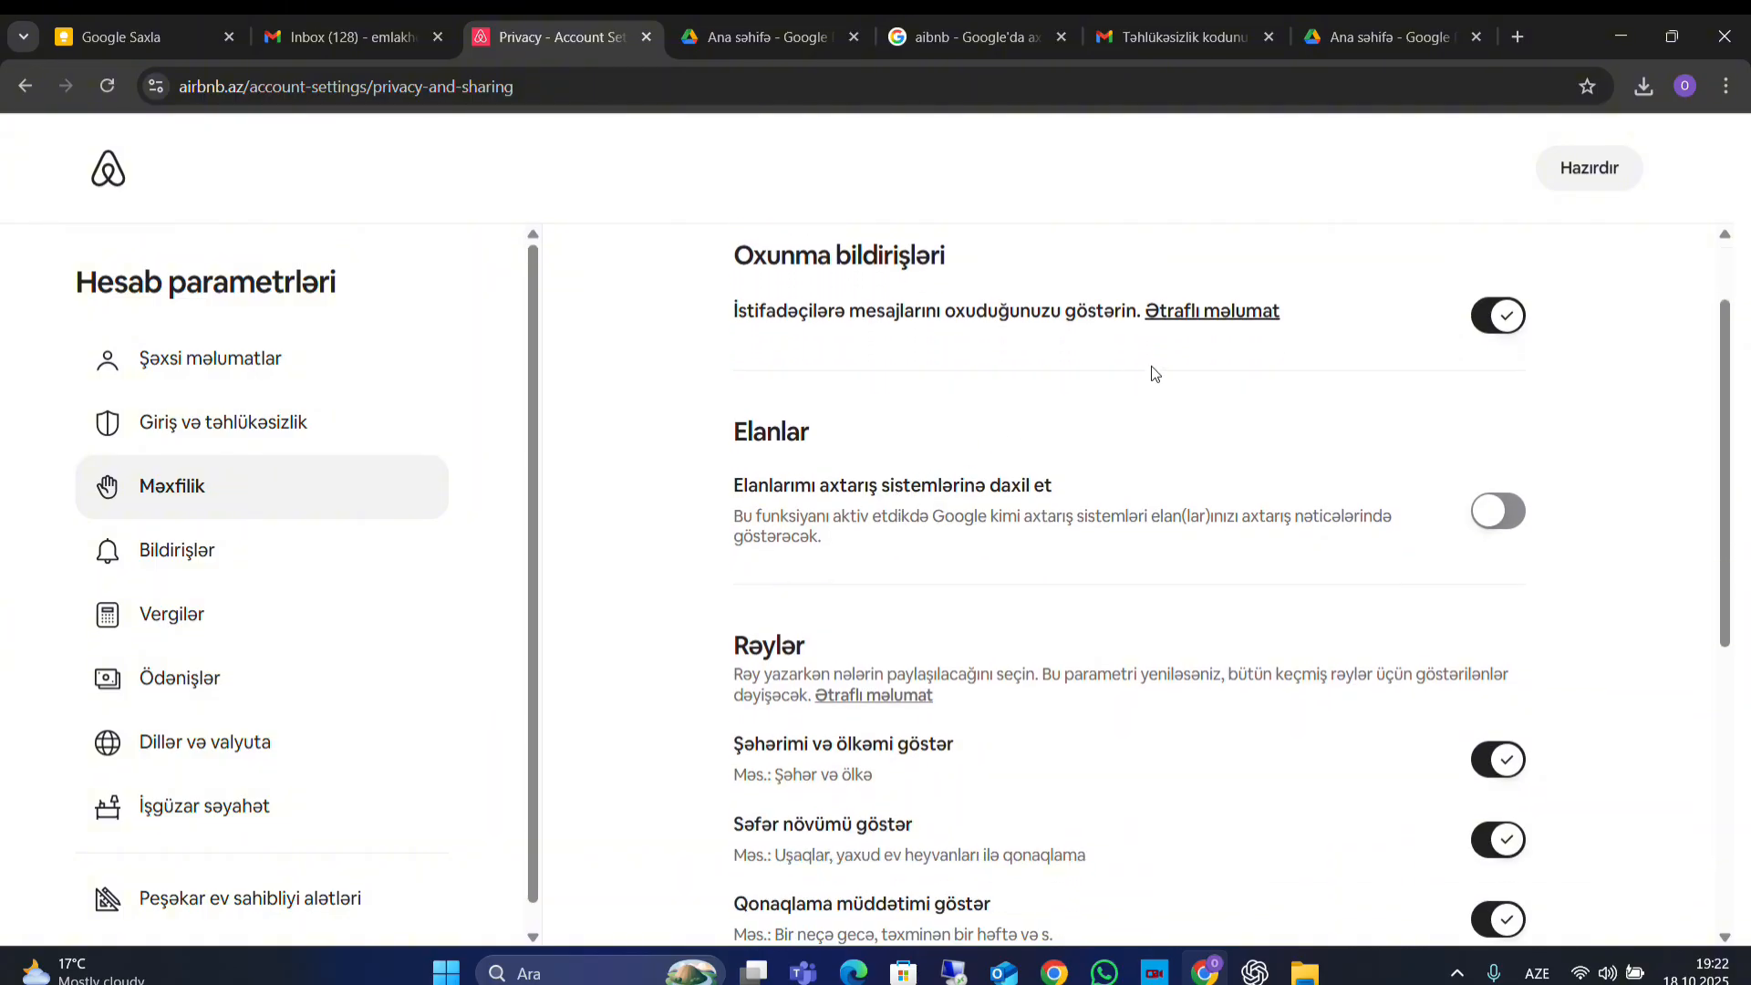
{"action": "scroll", "coordinate": [1151, 374], "scroll_direction": "up", "scroll_amount": 1}
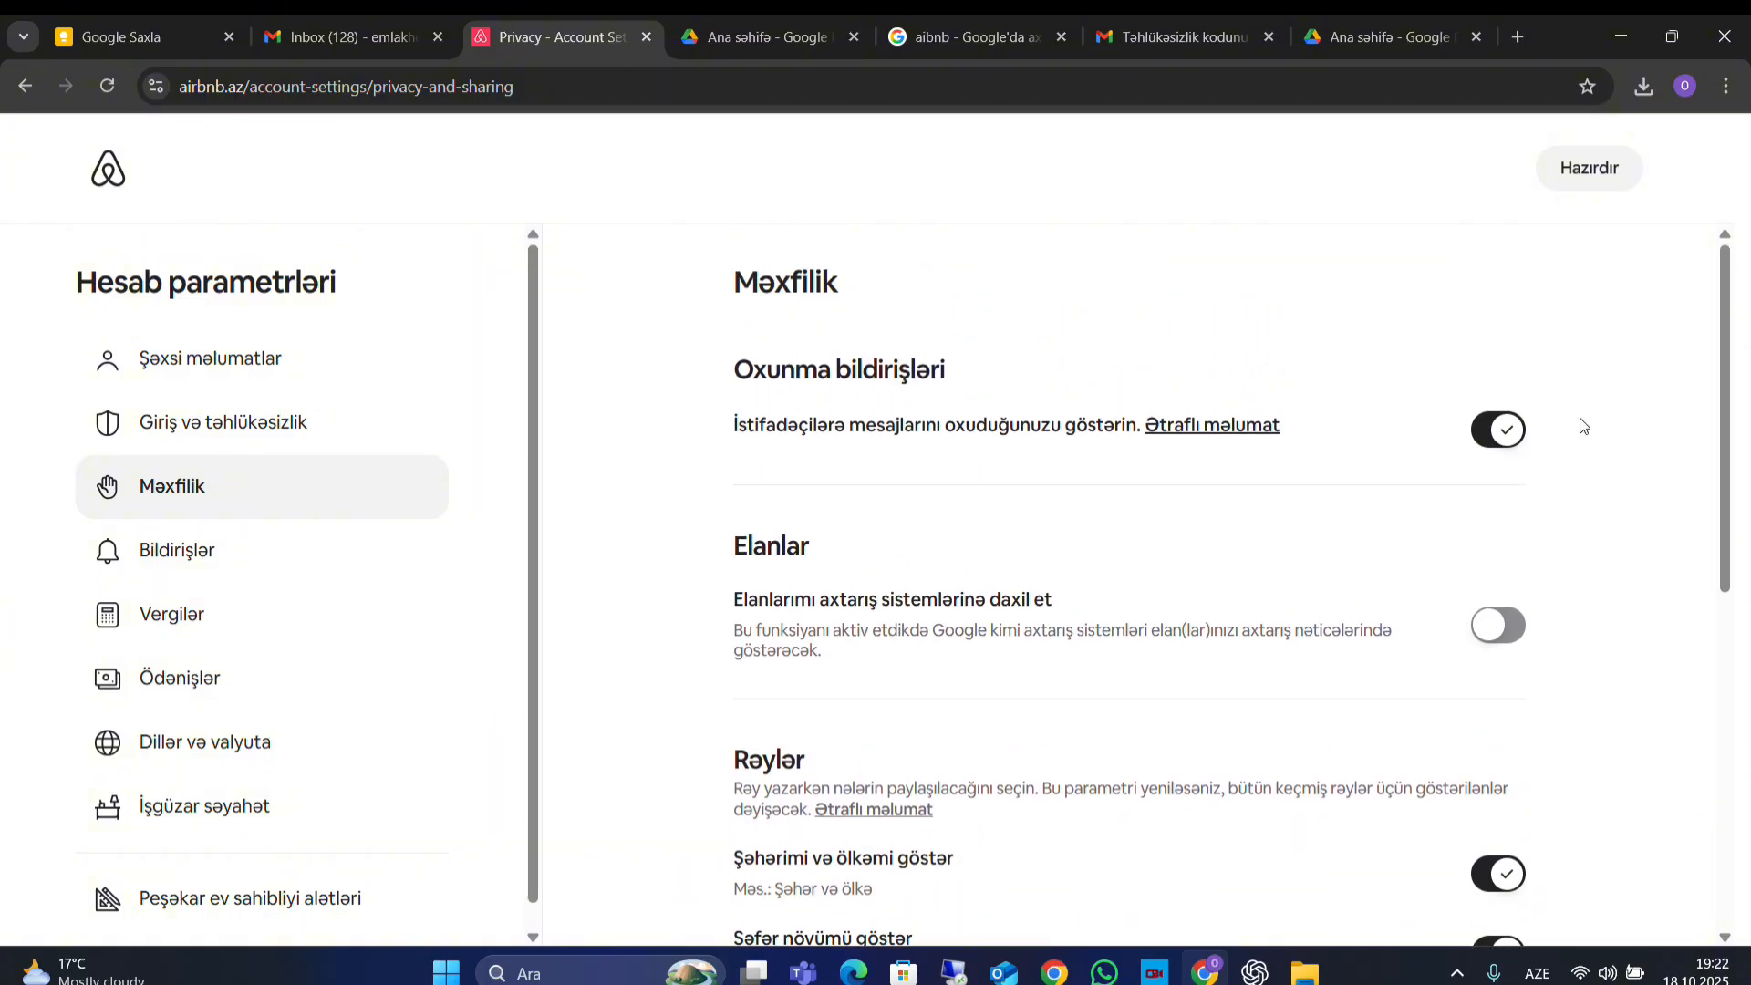
{"action": "left_click", "coordinate": [1495, 439]}
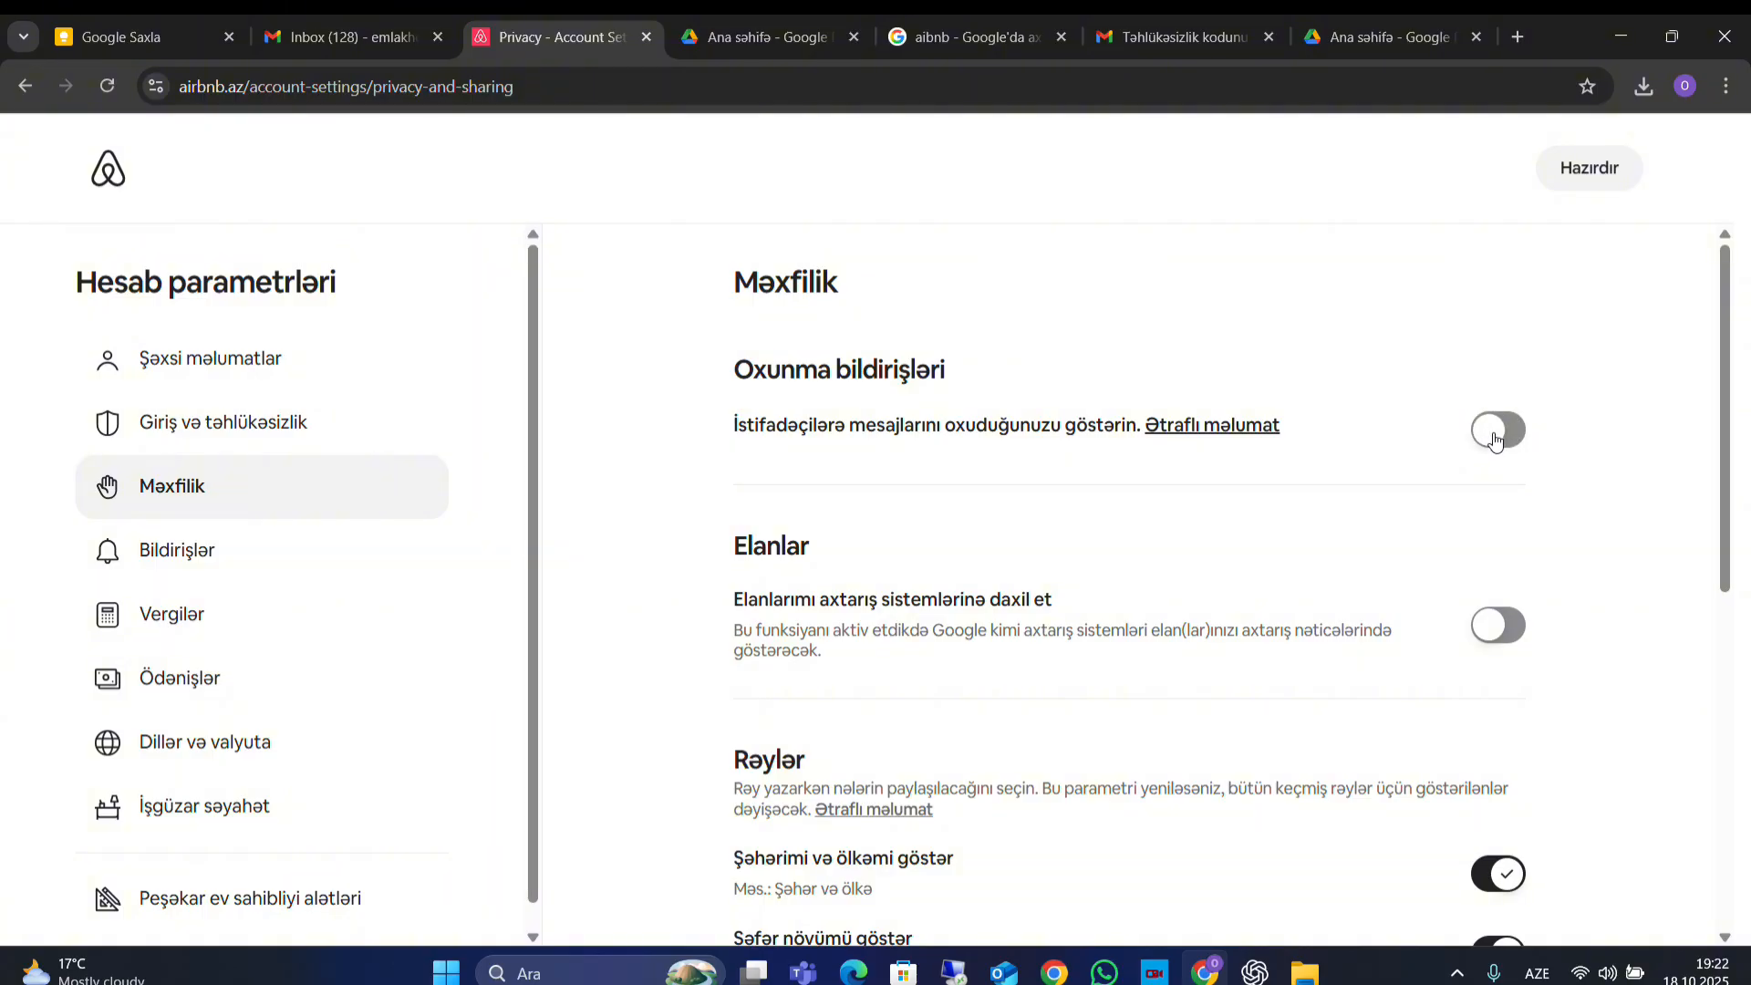
{"action": "left_click", "coordinate": [1495, 440]}
Enable 'Elanlarımı axtarış sistemlərinə daxil et' and go to 'Bildirişlər'
{"action": "scroll", "coordinate": [1125, 674], "scroll_direction": "down", "scroll_amount": 1}
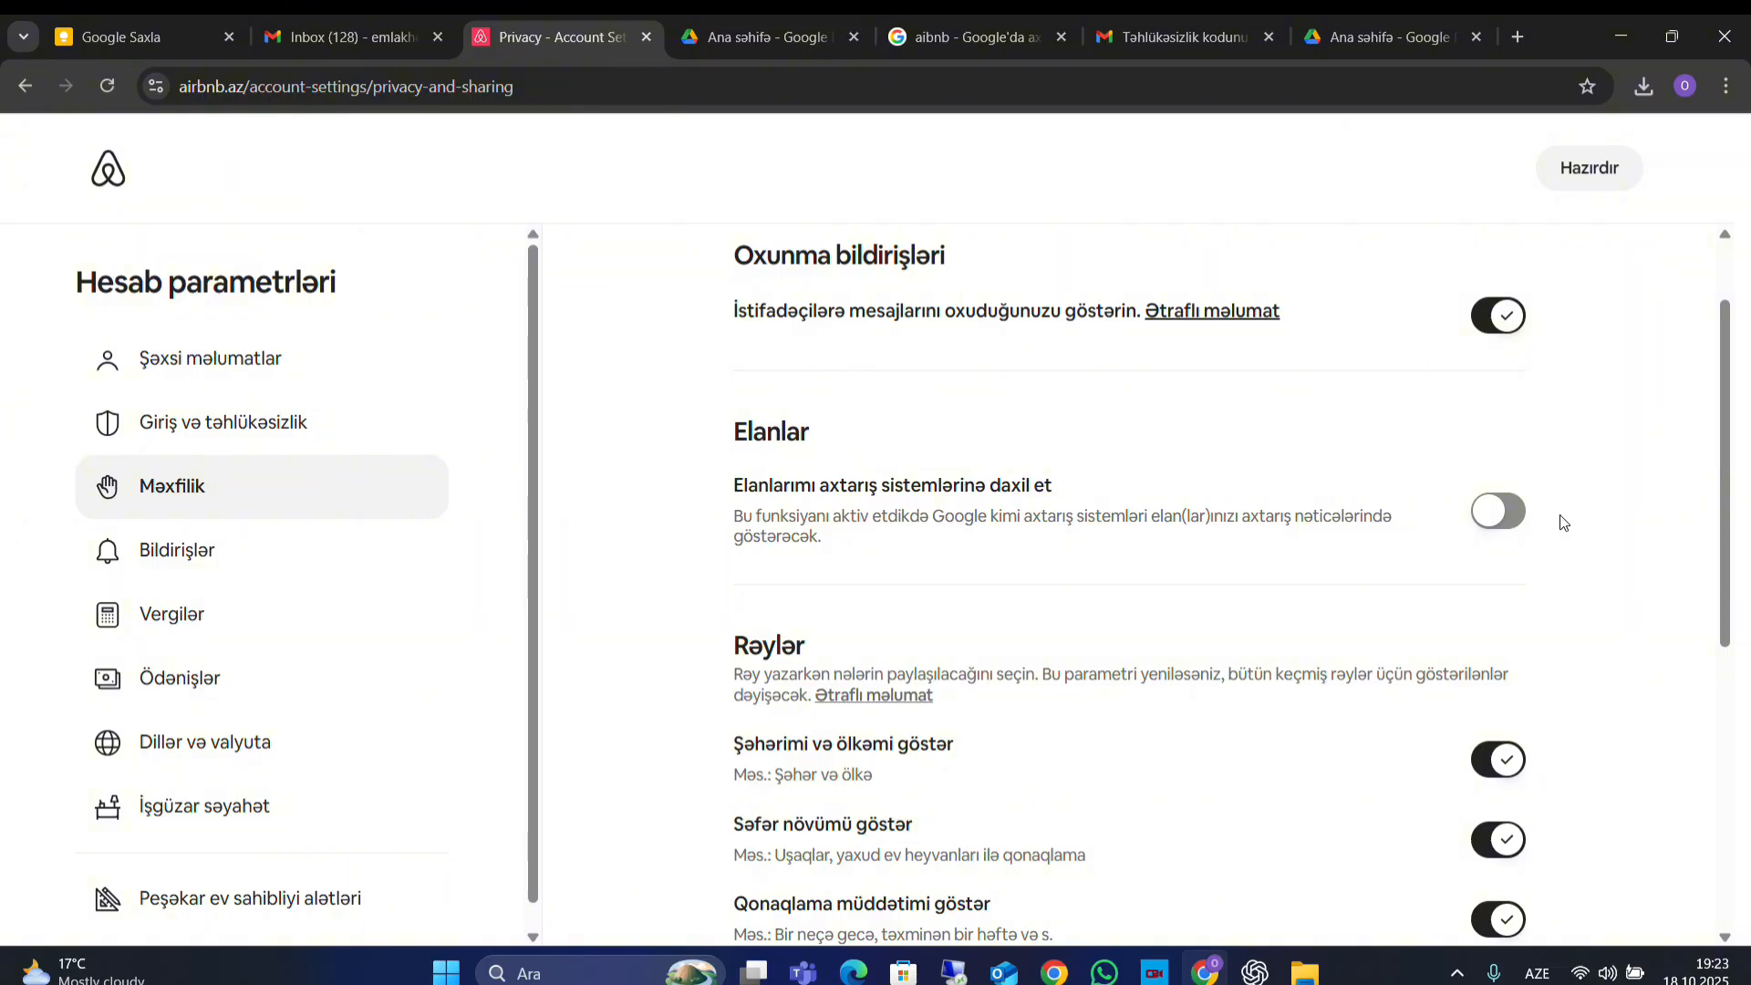
{"action": "left_click", "coordinate": [1493, 520]}
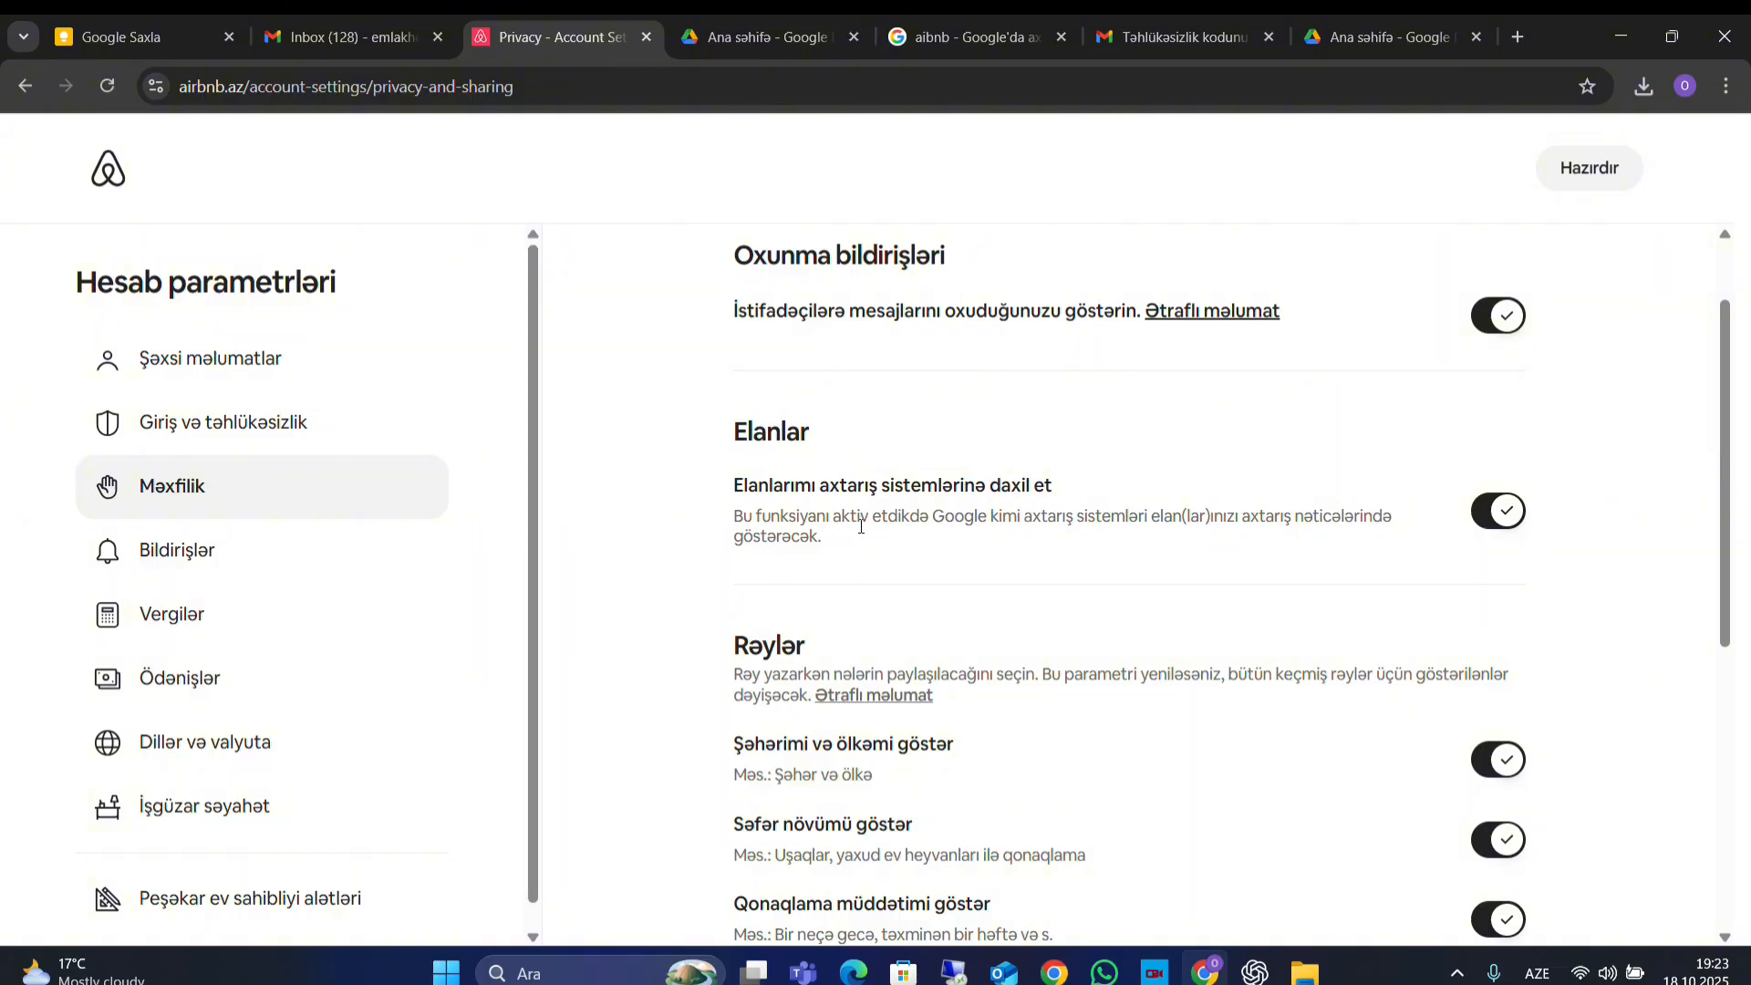
{"action": "scroll", "coordinate": [915, 522], "scroll_direction": "down", "scroll_amount": 3}
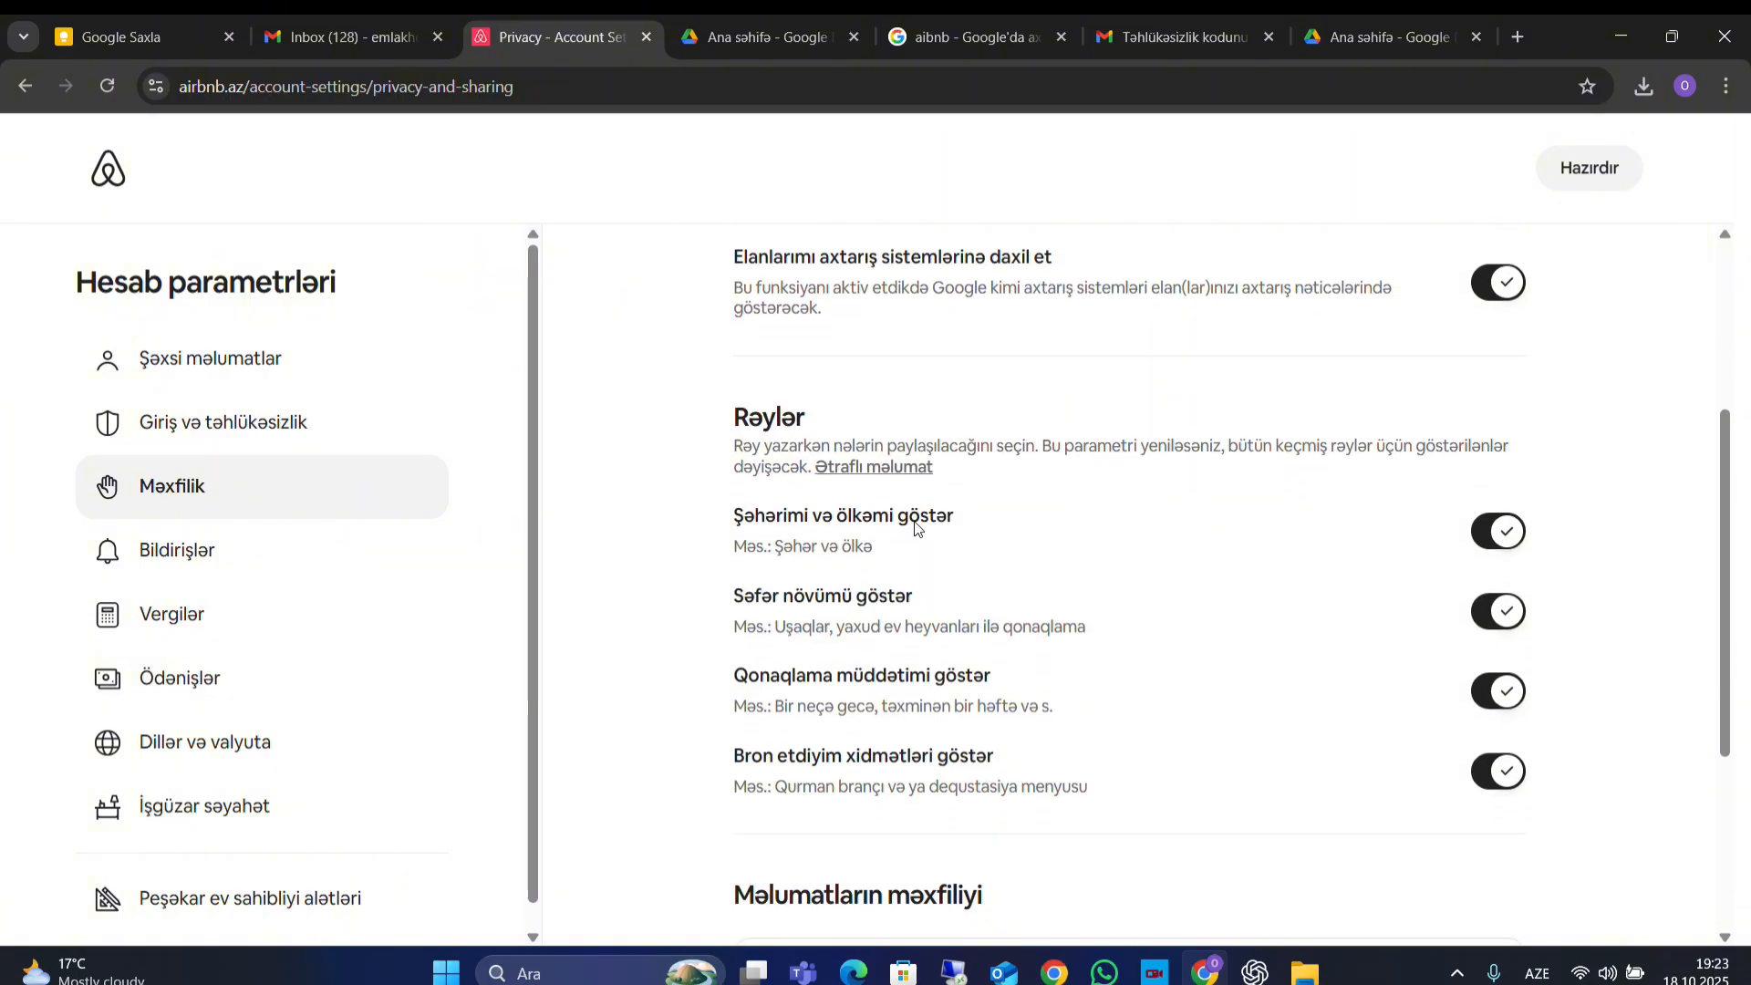
{"action": "scroll", "coordinate": [922, 508], "scroll_direction": "down", "scroll_amount": 1}
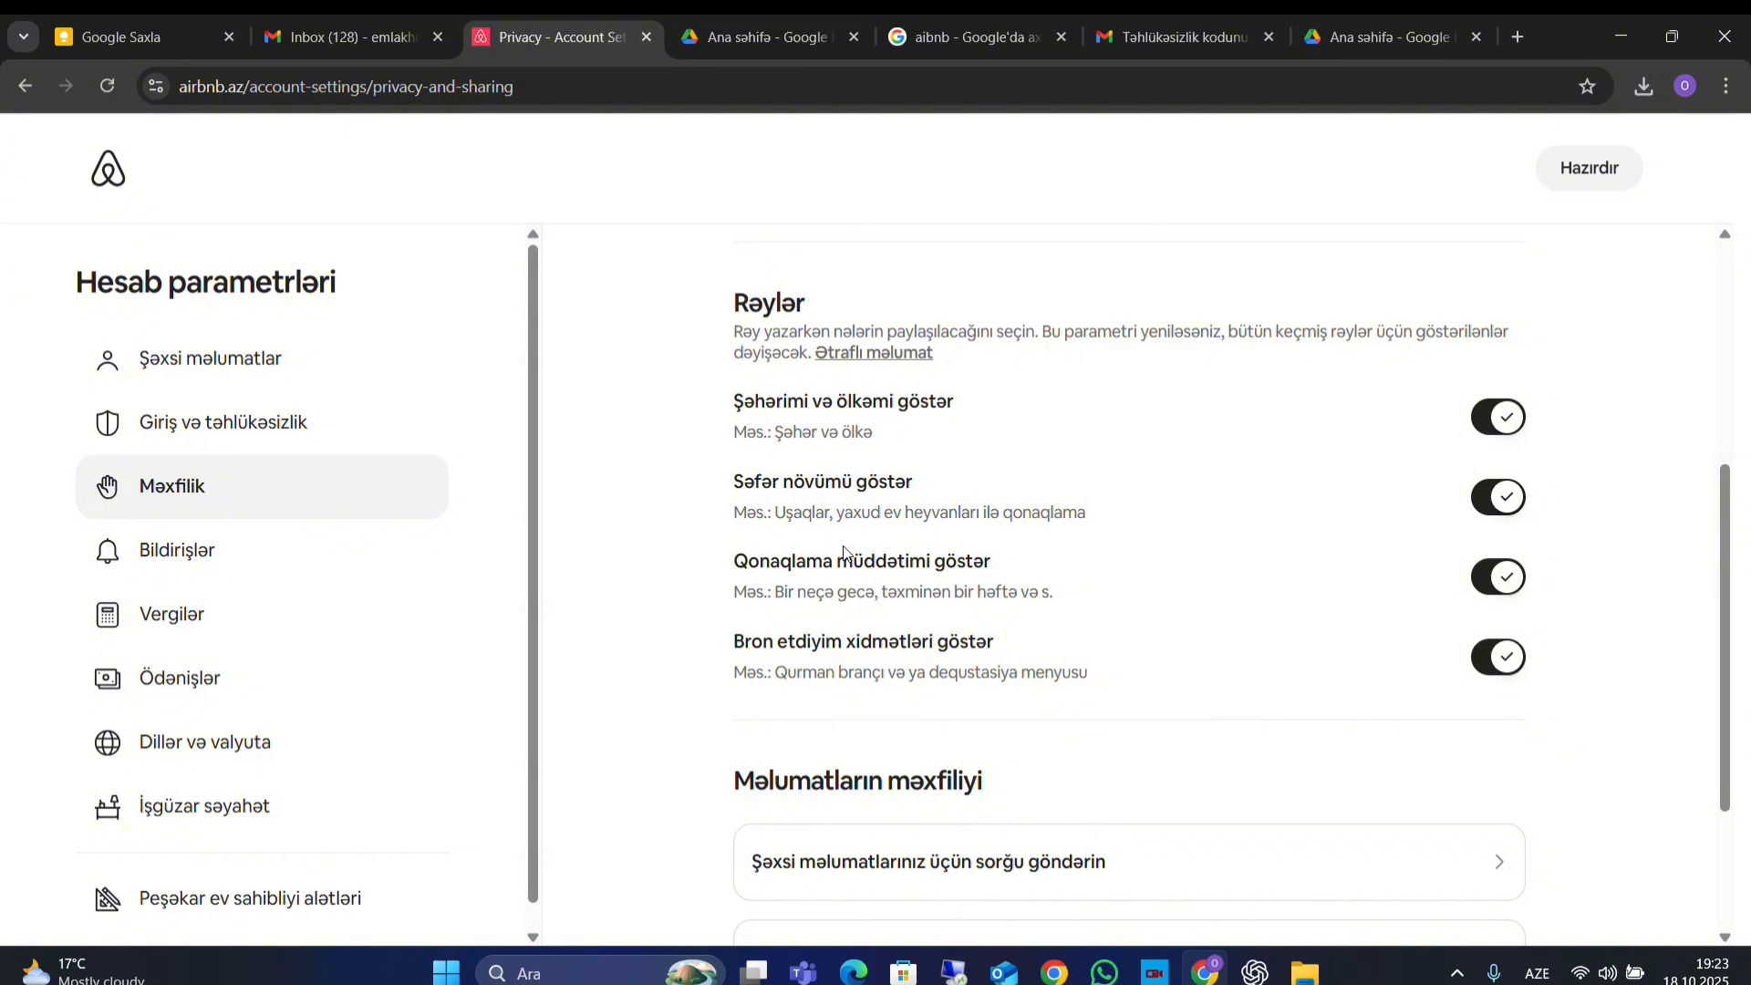
{"action": "scroll", "coordinate": [867, 629], "scroll_direction": "down", "scroll_amount": 3}
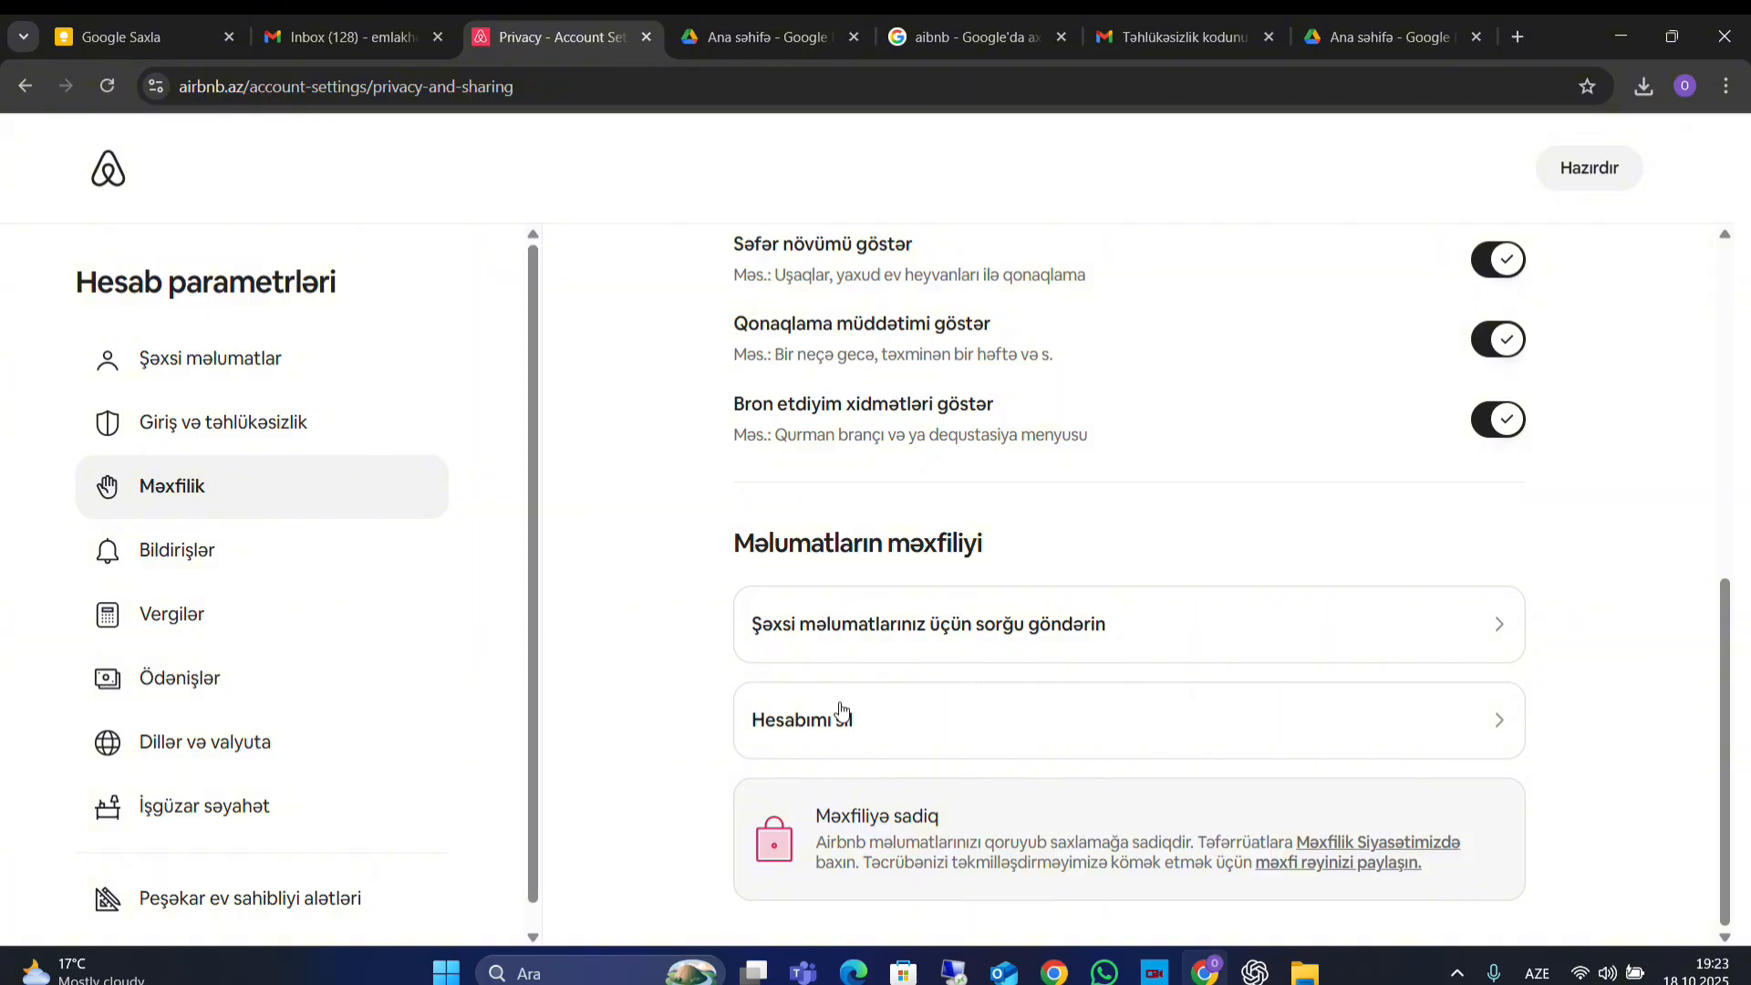
{"action": "left_click", "coordinate": [207, 561]}
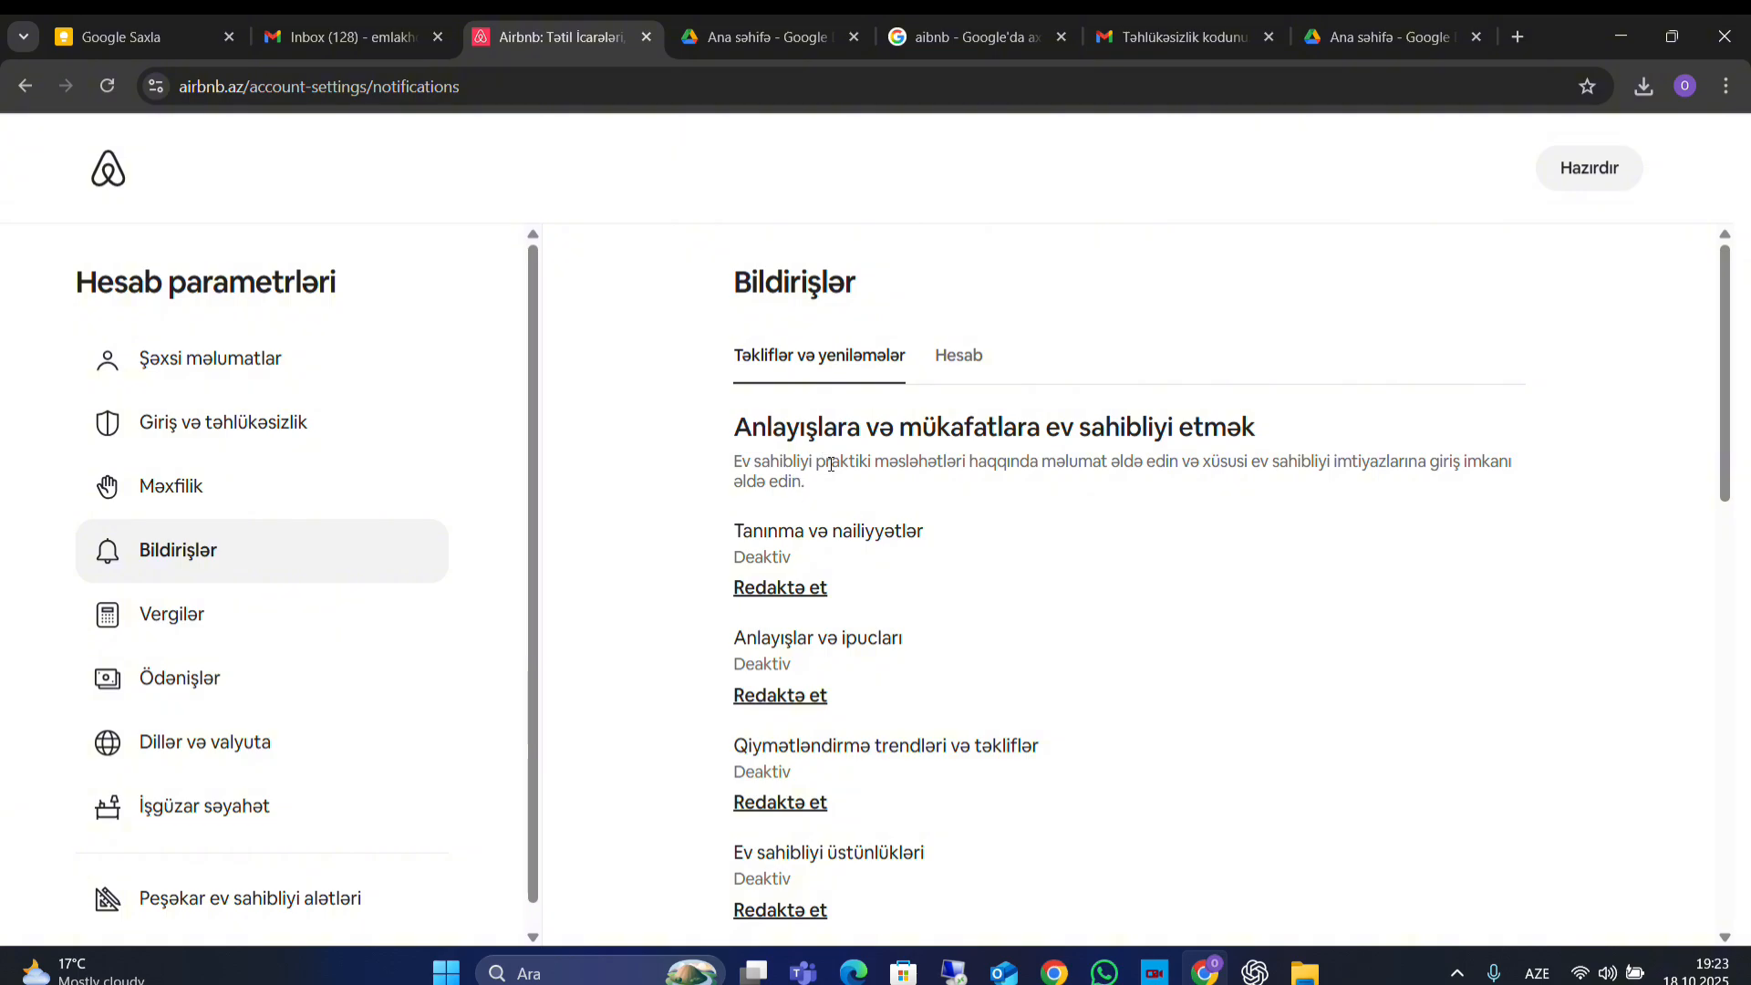
Scroll through the all-deactivated notification preferences, then go to the 'Vergilər' tax settings
{"action": "scroll", "coordinate": [831, 465], "scroll_direction": "down", "scroll_amount": 1}
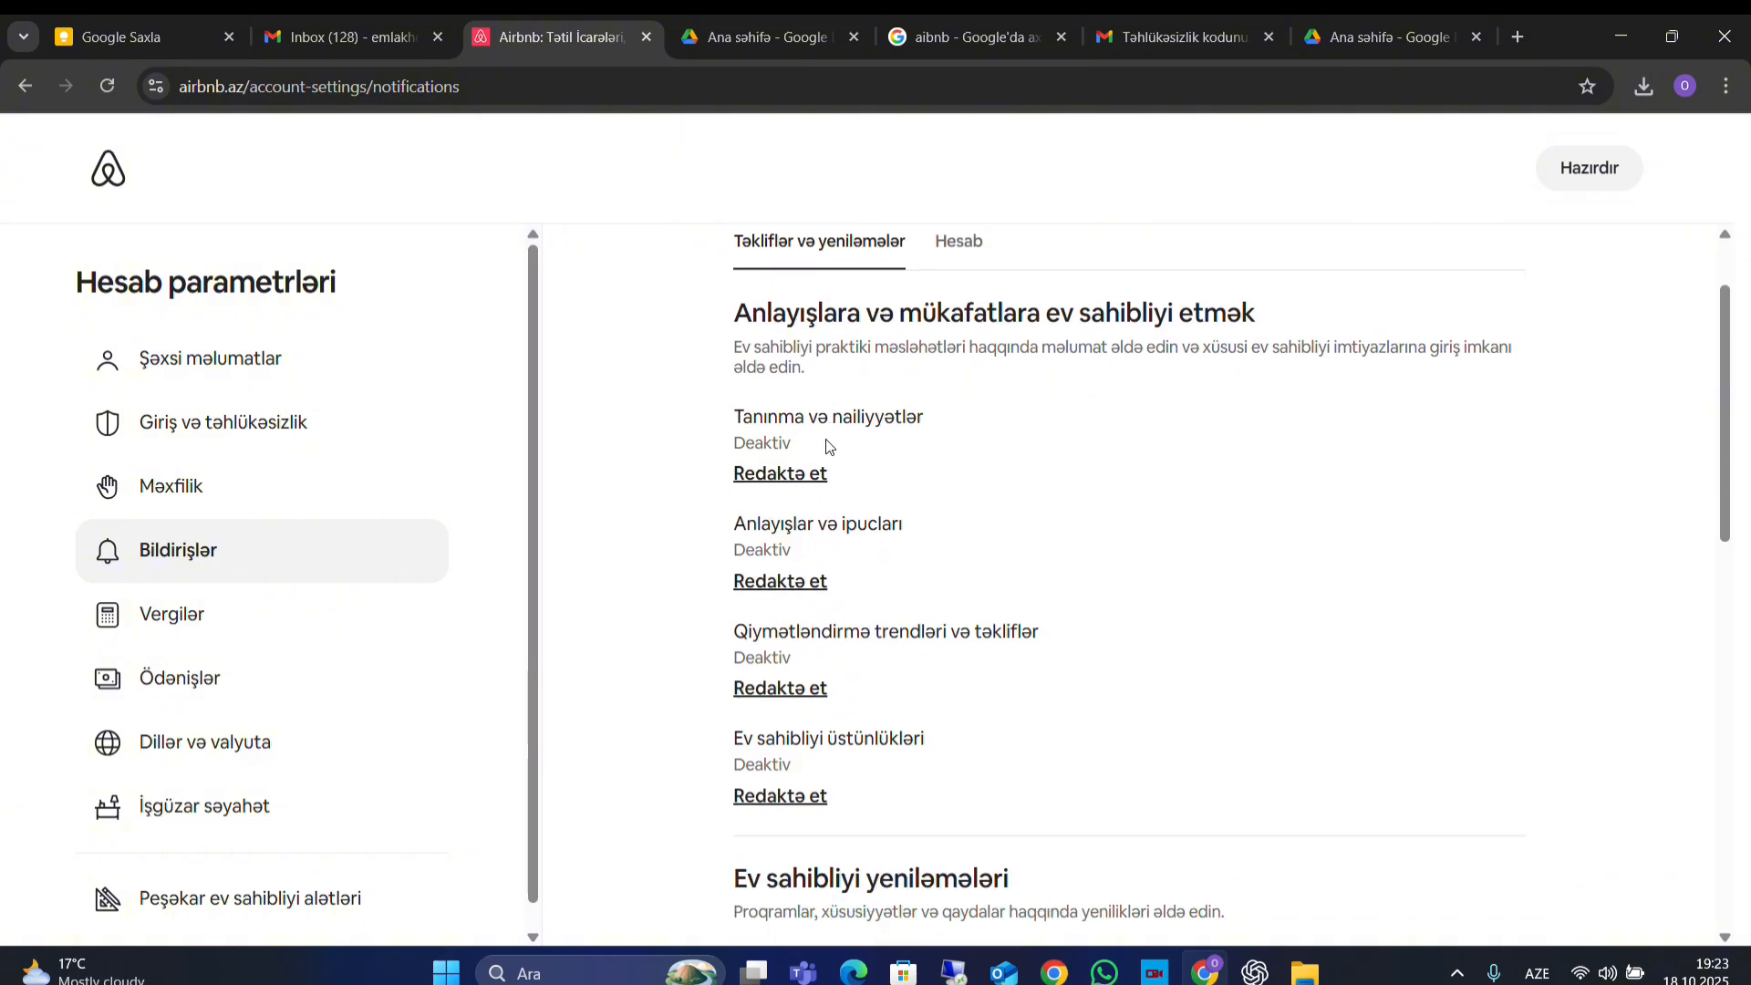
{"action": "scroll", "coordinate": [830, 447], "scroll_direction": "down", "scroll_amount": 1}
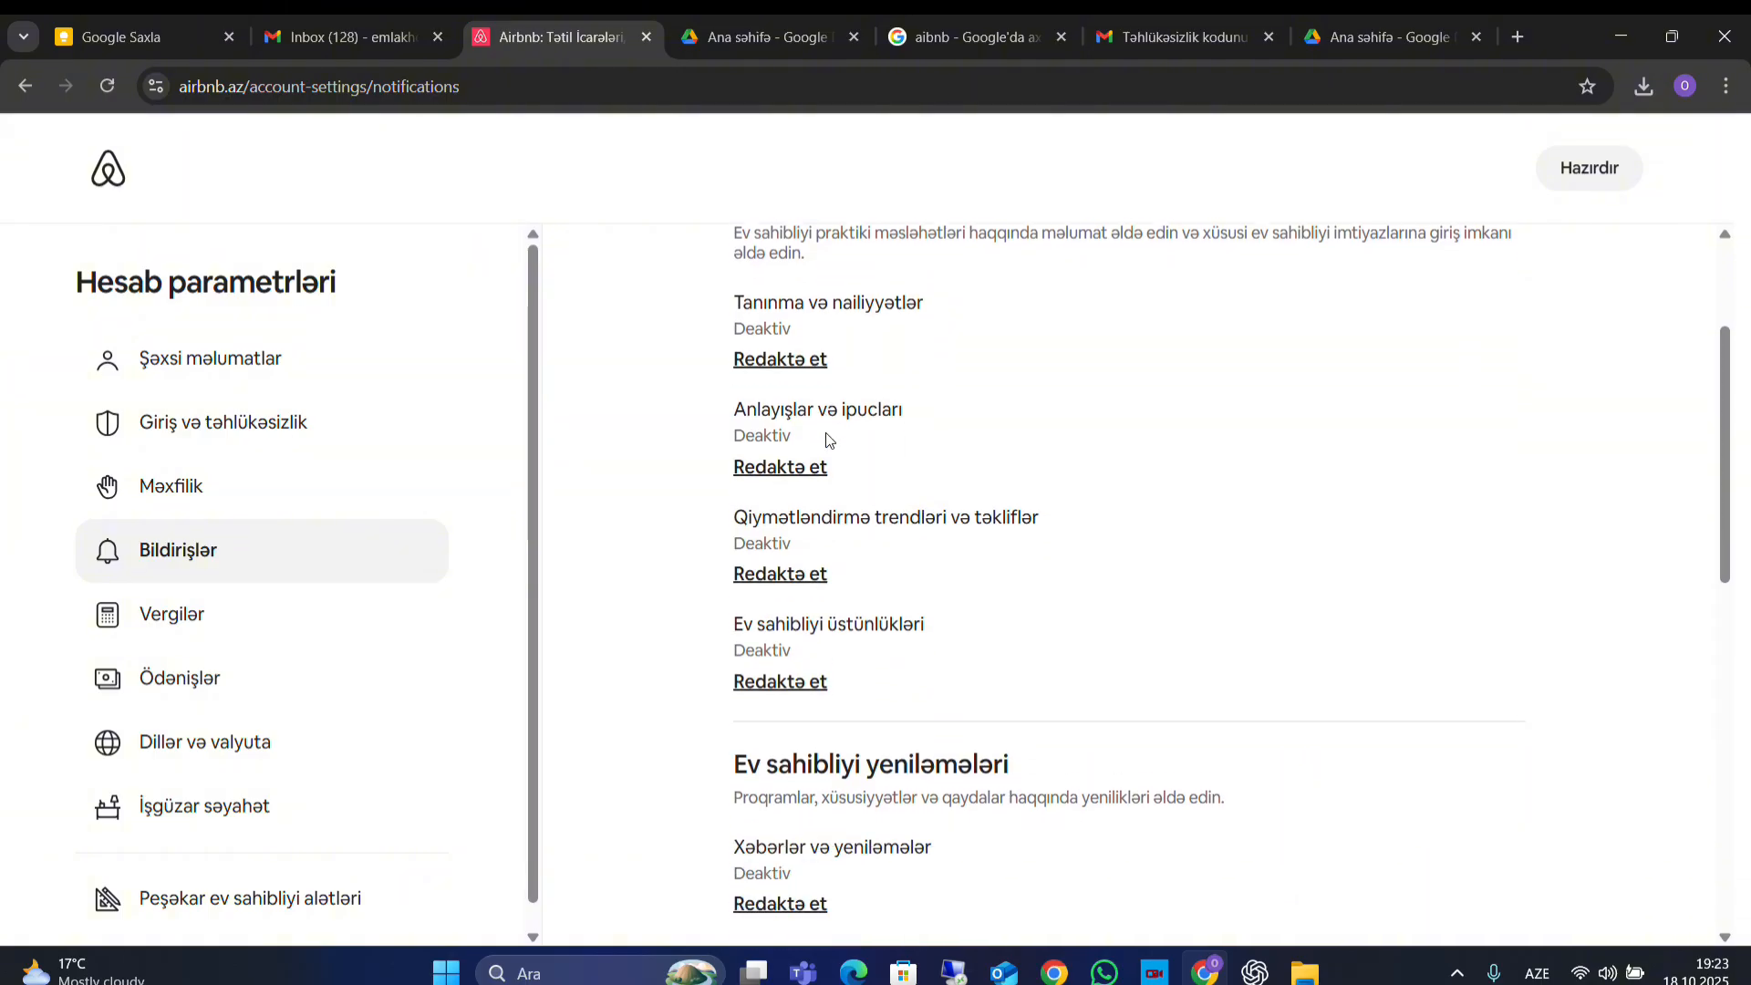
{"action": "scroll", "coordinate": [829, 412], "scroll_direction": "up", "scroll_amount": 1}
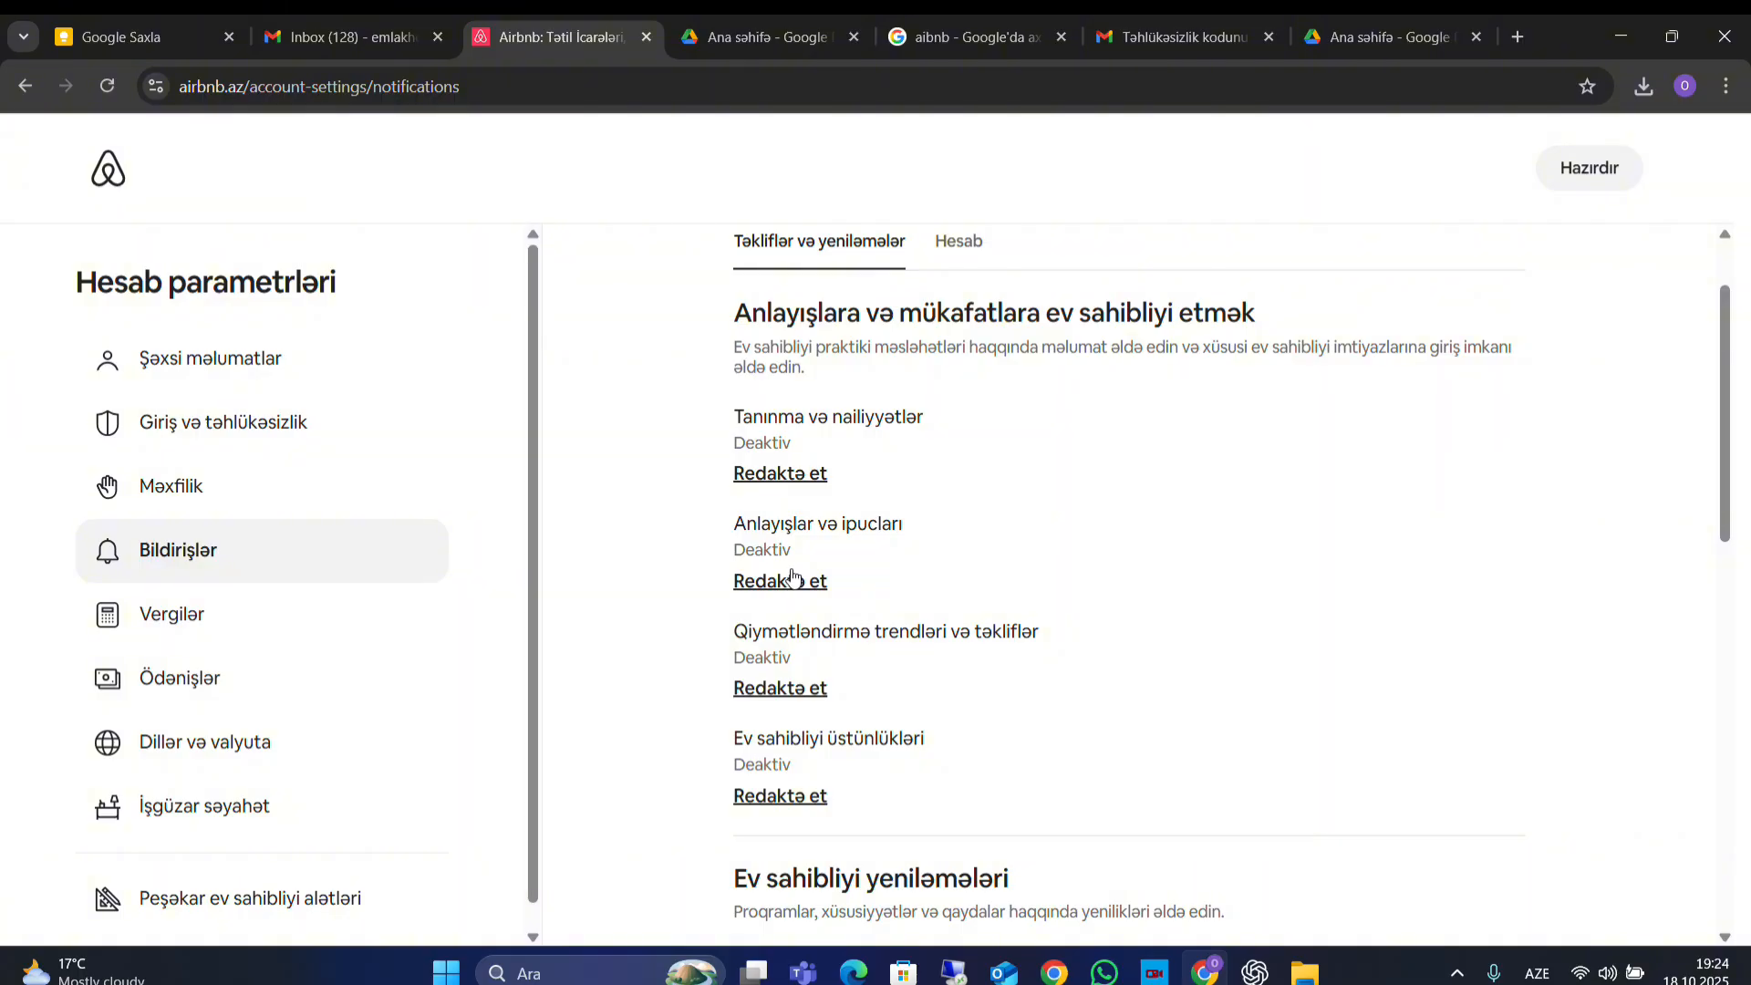
{"action": "scroll", "coordinate": [793, 659], "scroll_direction": "down", "scroll_amount": 1}
{"action": "scroll", "coordinate": [793, 658], "scroll_direction": "down", "scroll_amount": 1}
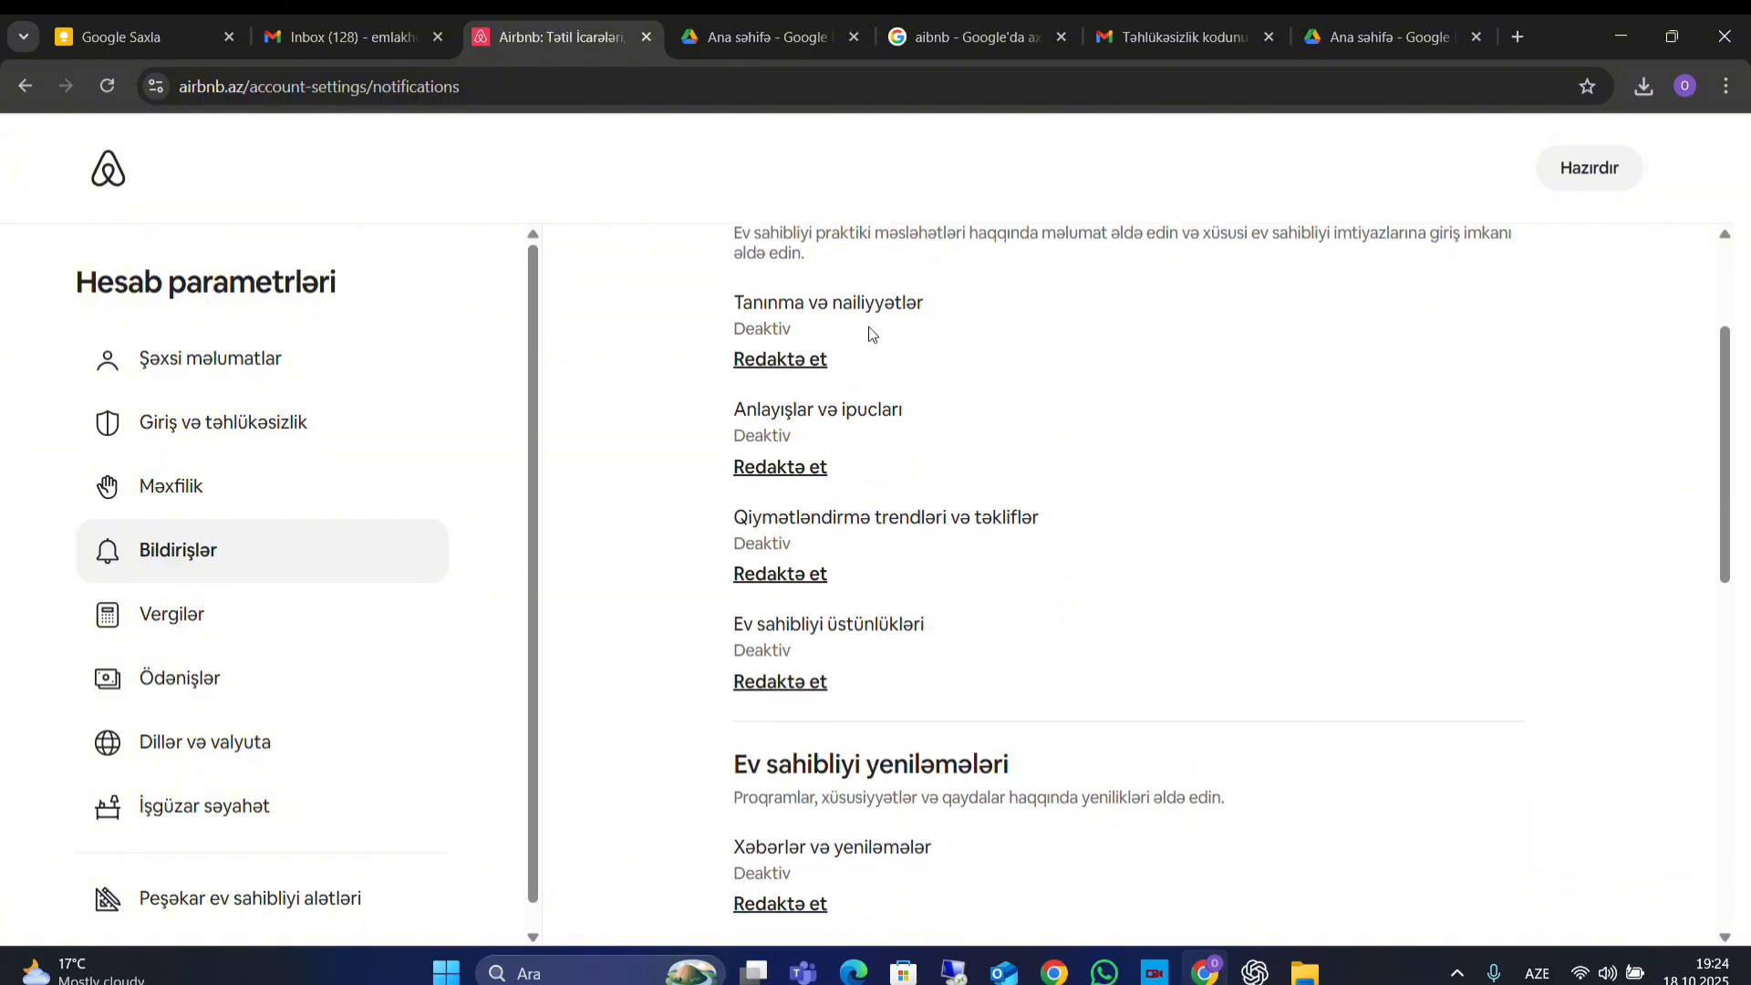
{"action": "scroll", "coordinate": [753, 597], "scroll_direction": "down", "scroll_amount": 1}
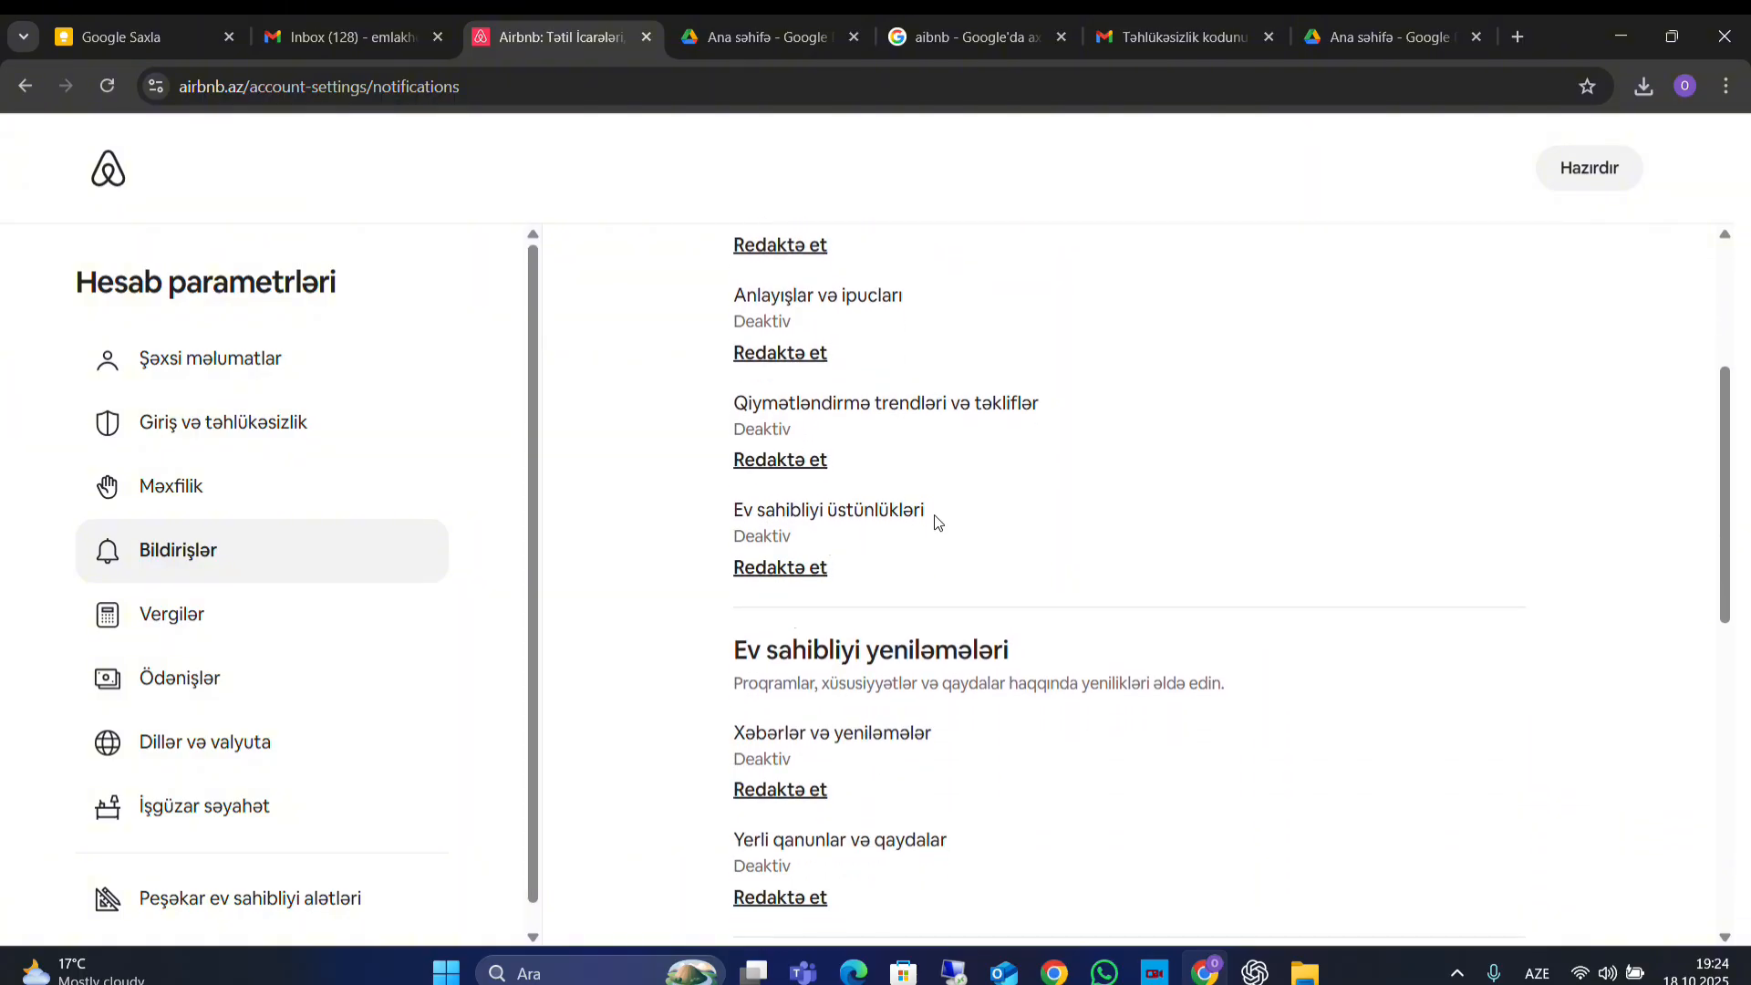
{"action": "scroll", "coordinate": [766, 624], "scroll_direction": "down", "scroll_amount": 1}
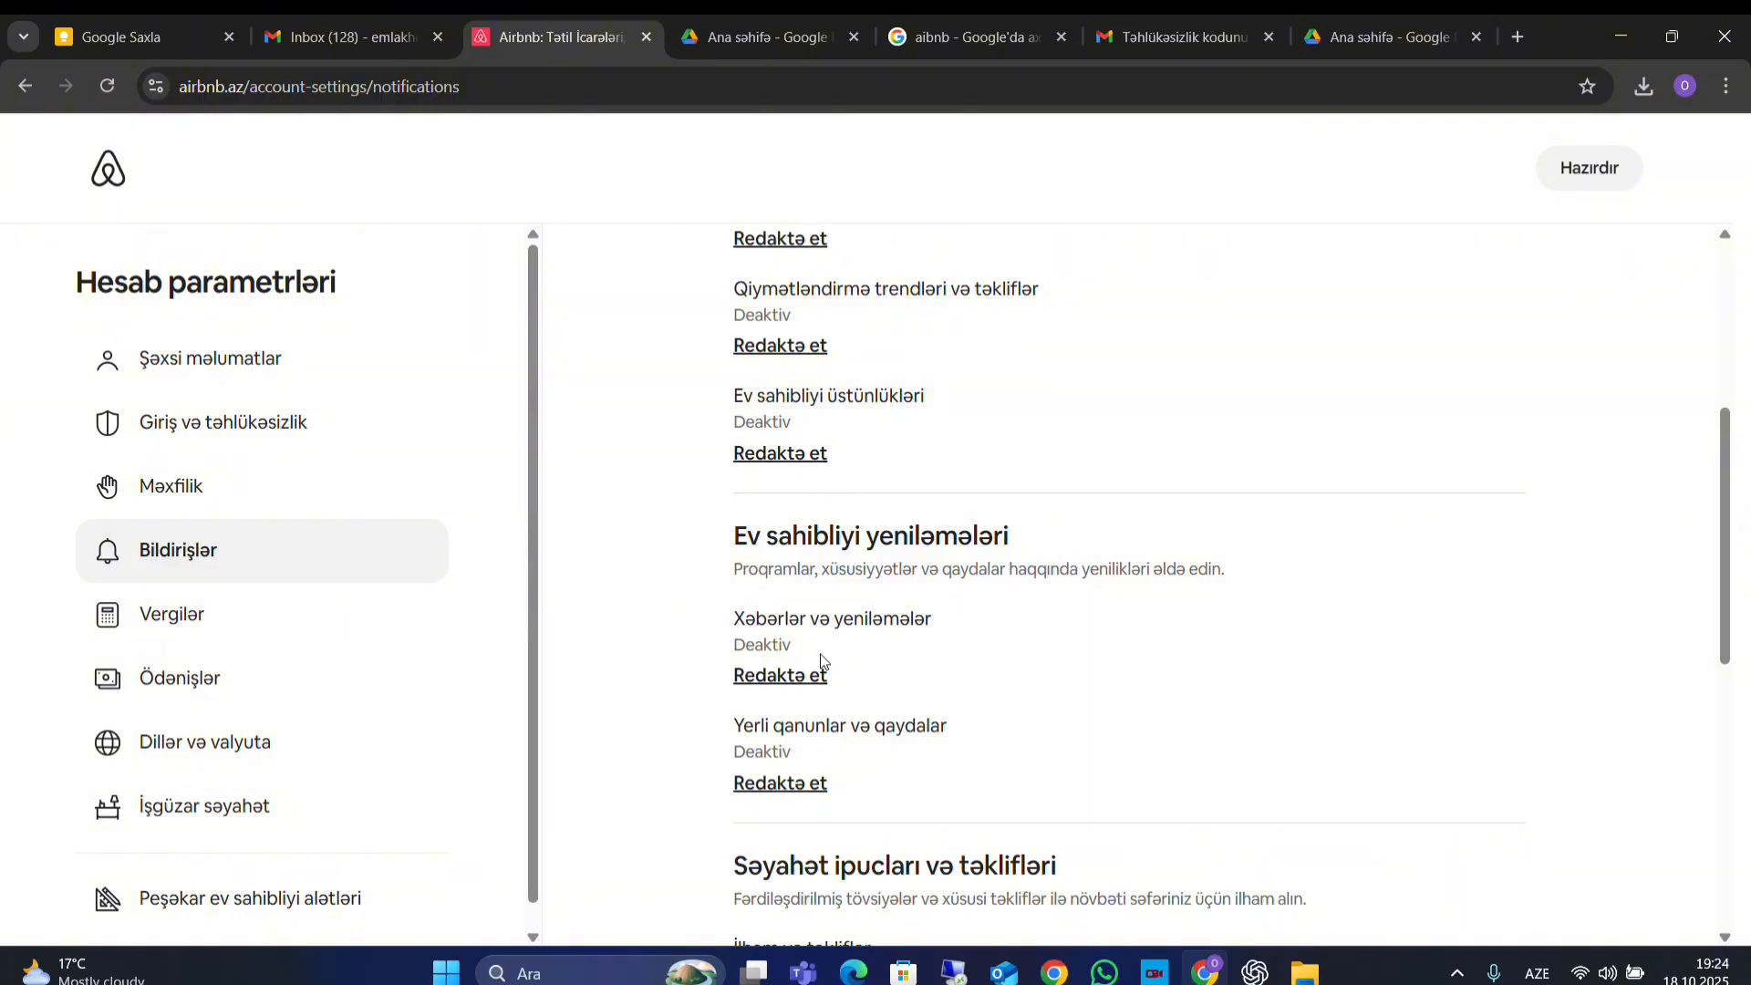
{"action": "scroll", "coordinate": [820, 664], "scroll_direction": "down", "scroll_amount": 1}
{"action": "scroll", "coordinate": [823, 662], "scroll_direction": "down", "scroll_amount": 5}
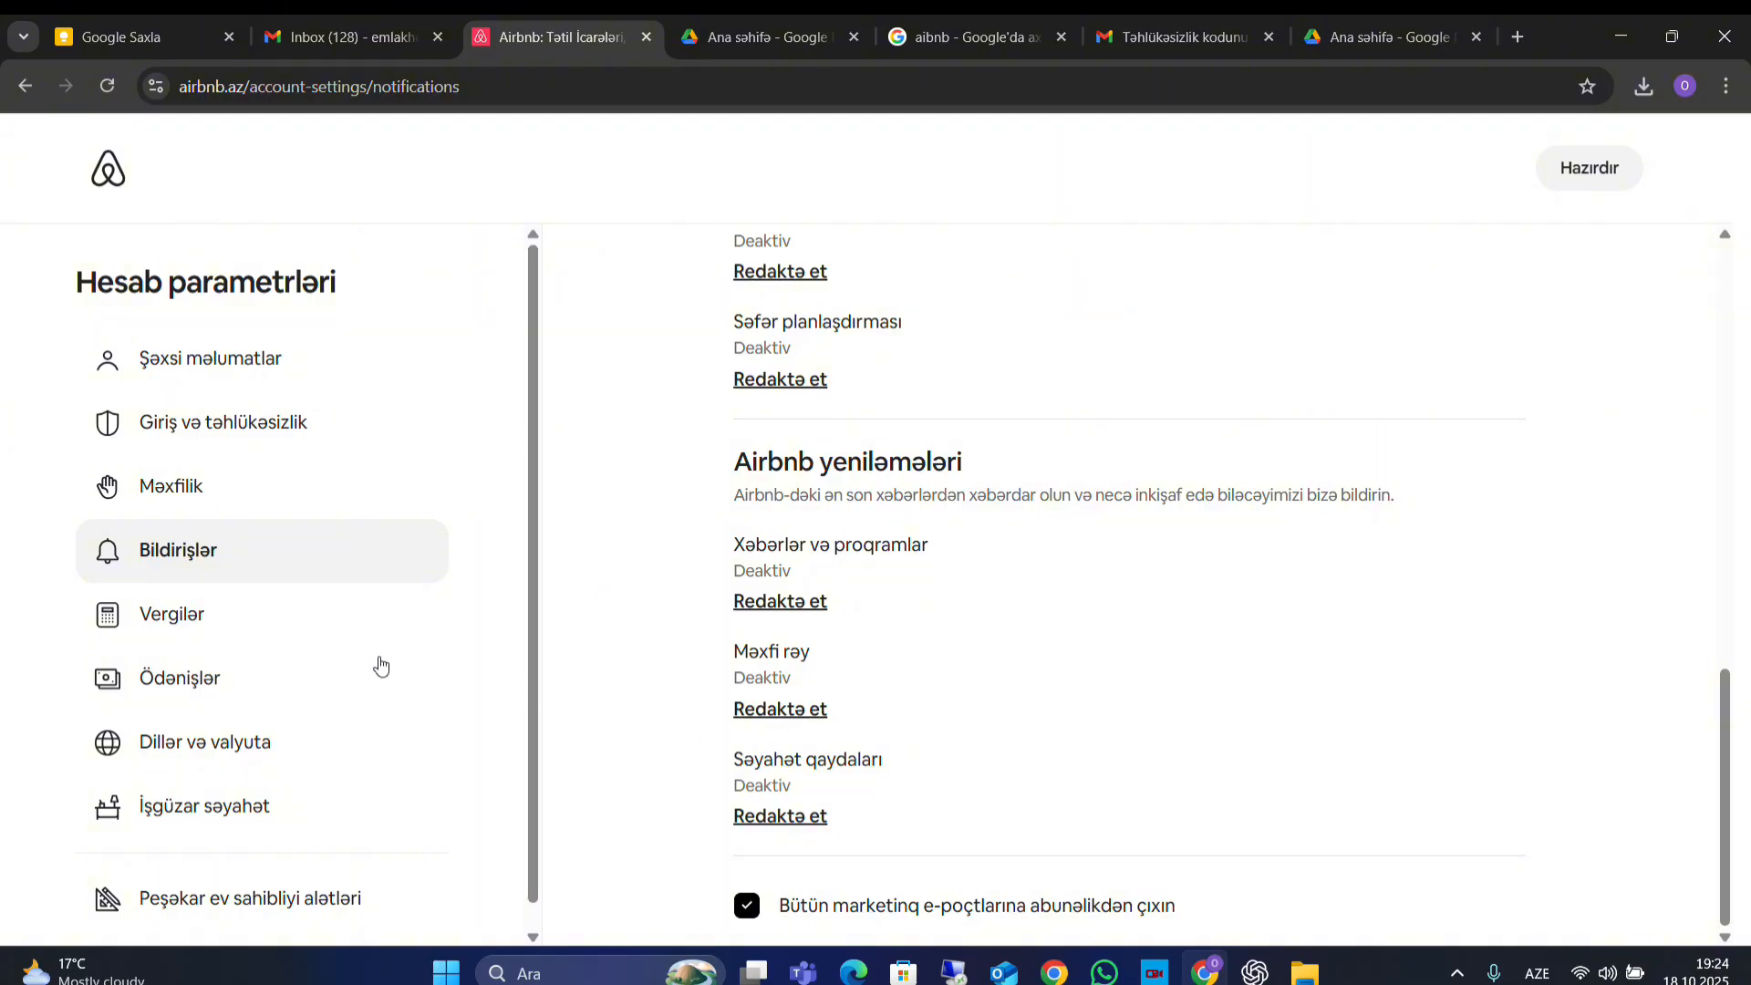
{"action": "left_click", "coordinate": [182, 620]}
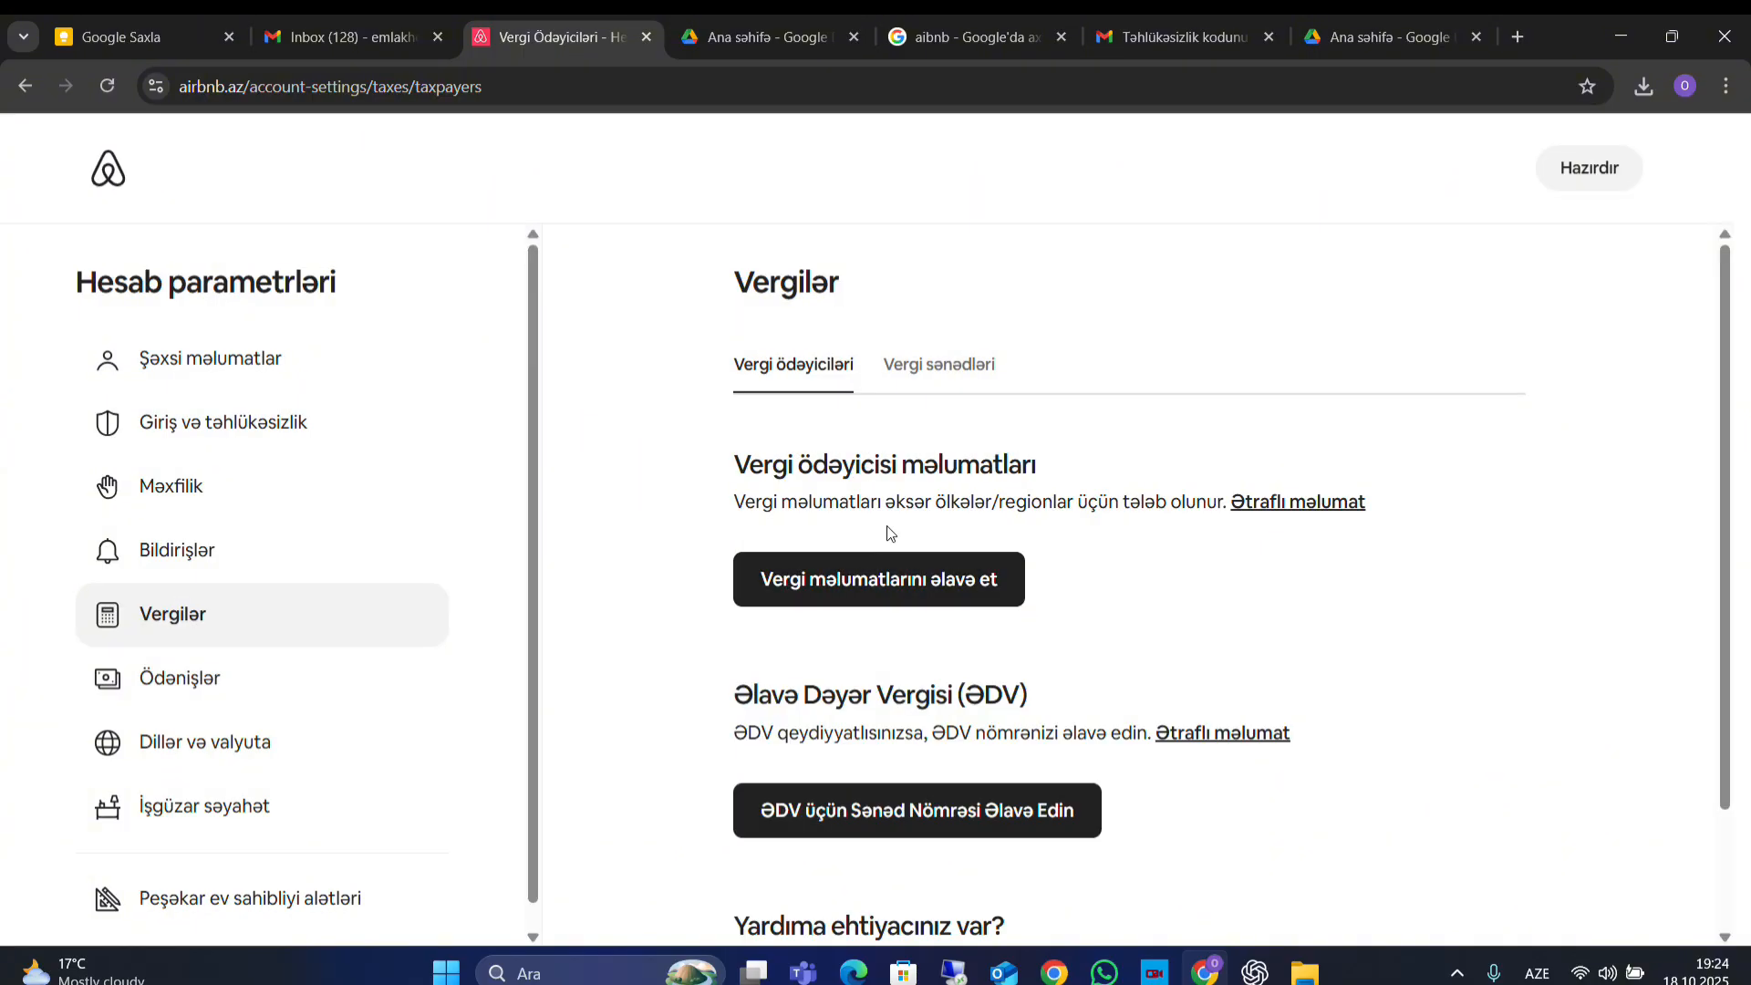
Go to the 'Ödənişlər' payments settings and look over the page
{"action": "scroll", "coordinate": [910, 584], "scroll_direction": "down", "scroll_amount": 1}
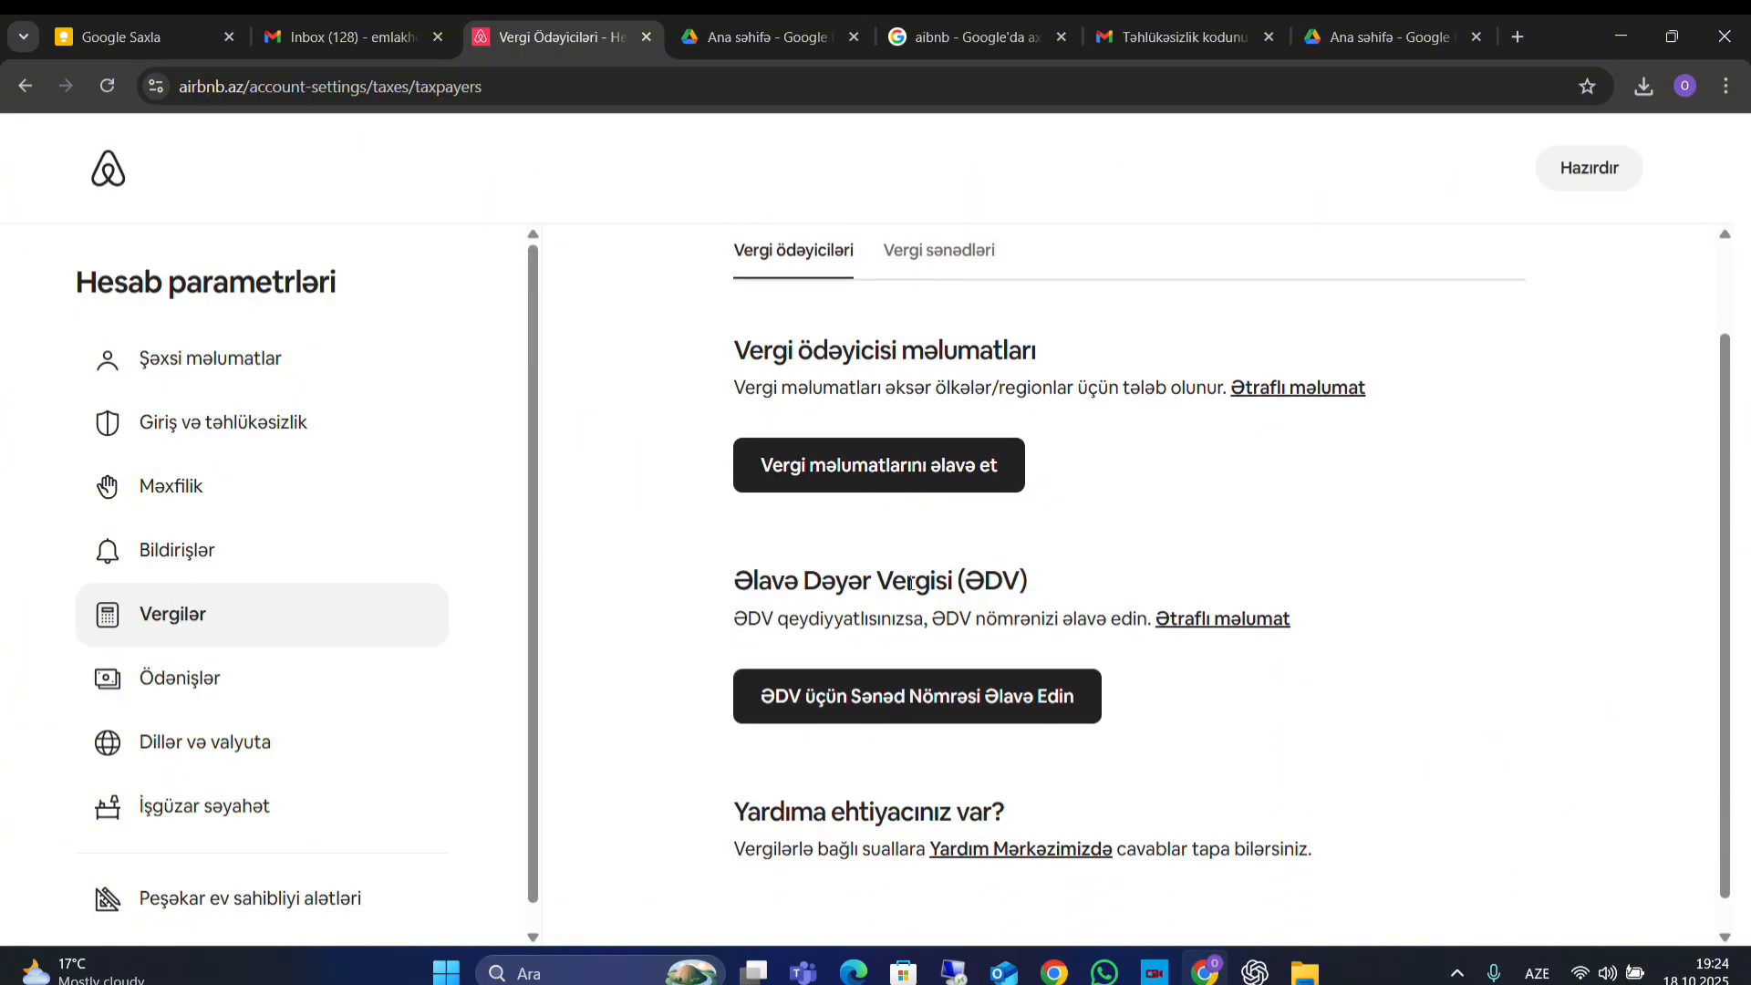
{"action": "scroll", "coordinate": [981, 538], "scroll_direction": "up", "scroll_amount": 1}
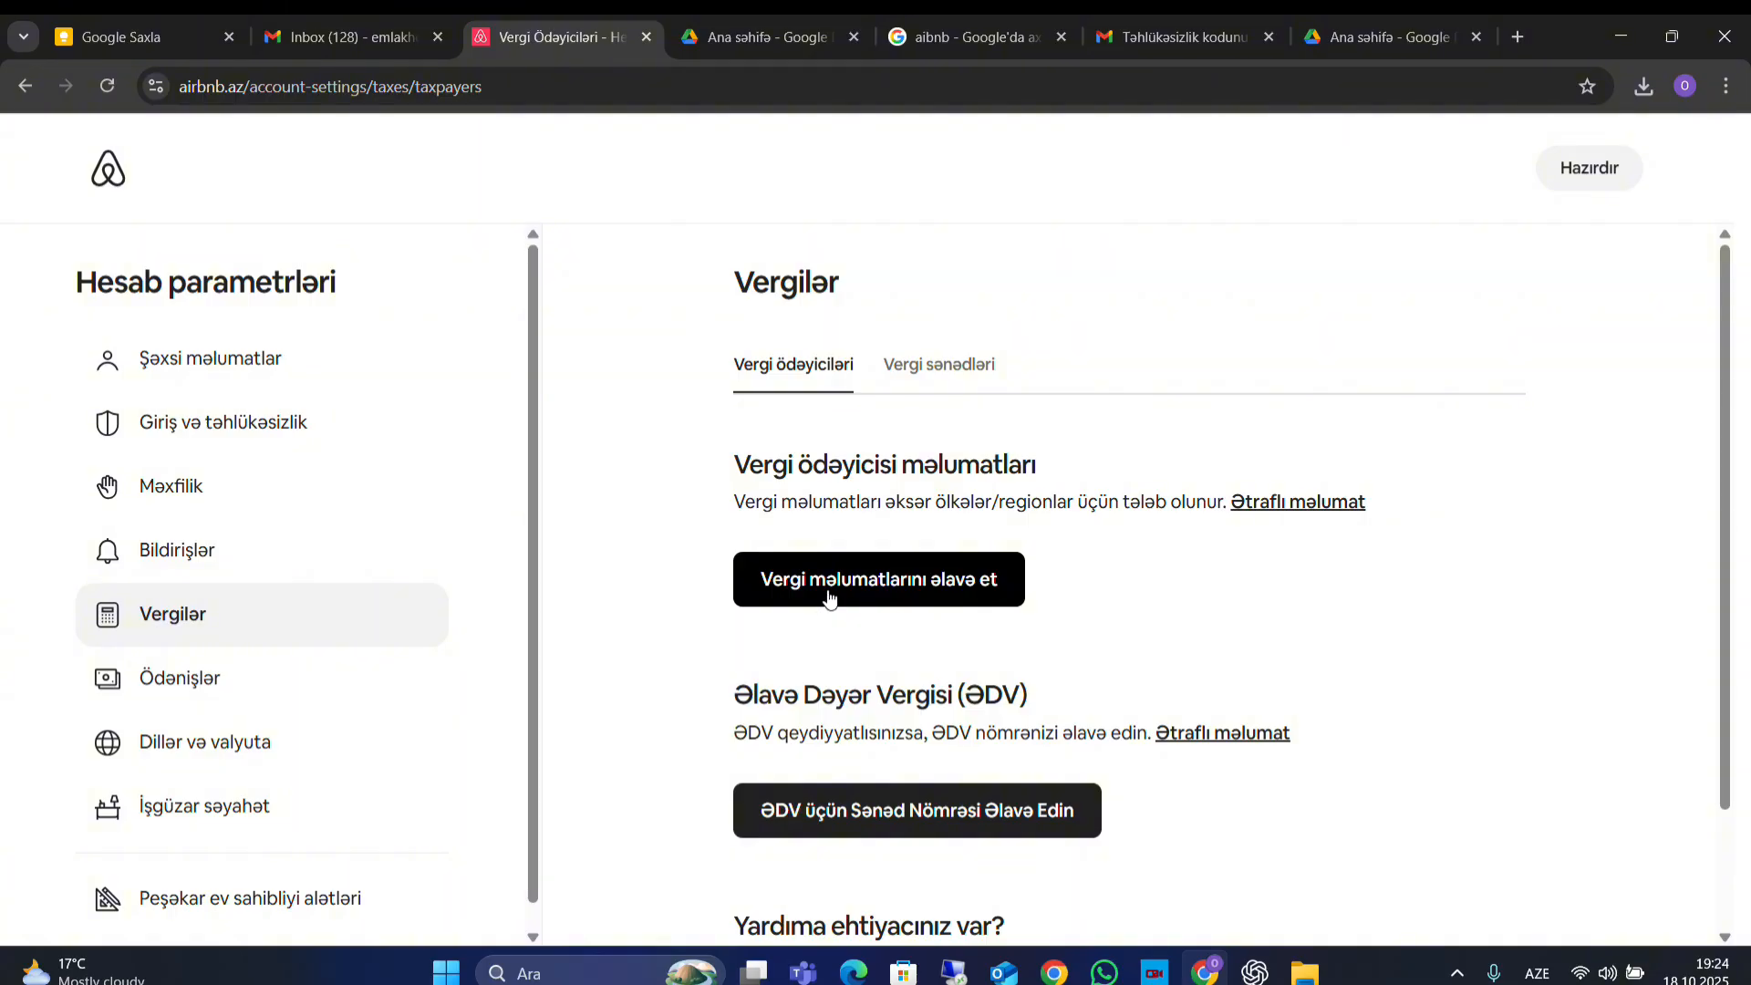
{"action": "scroll", "coordinate": [910, 648], "scroll_direction": "down", "scroll_amount": 2}
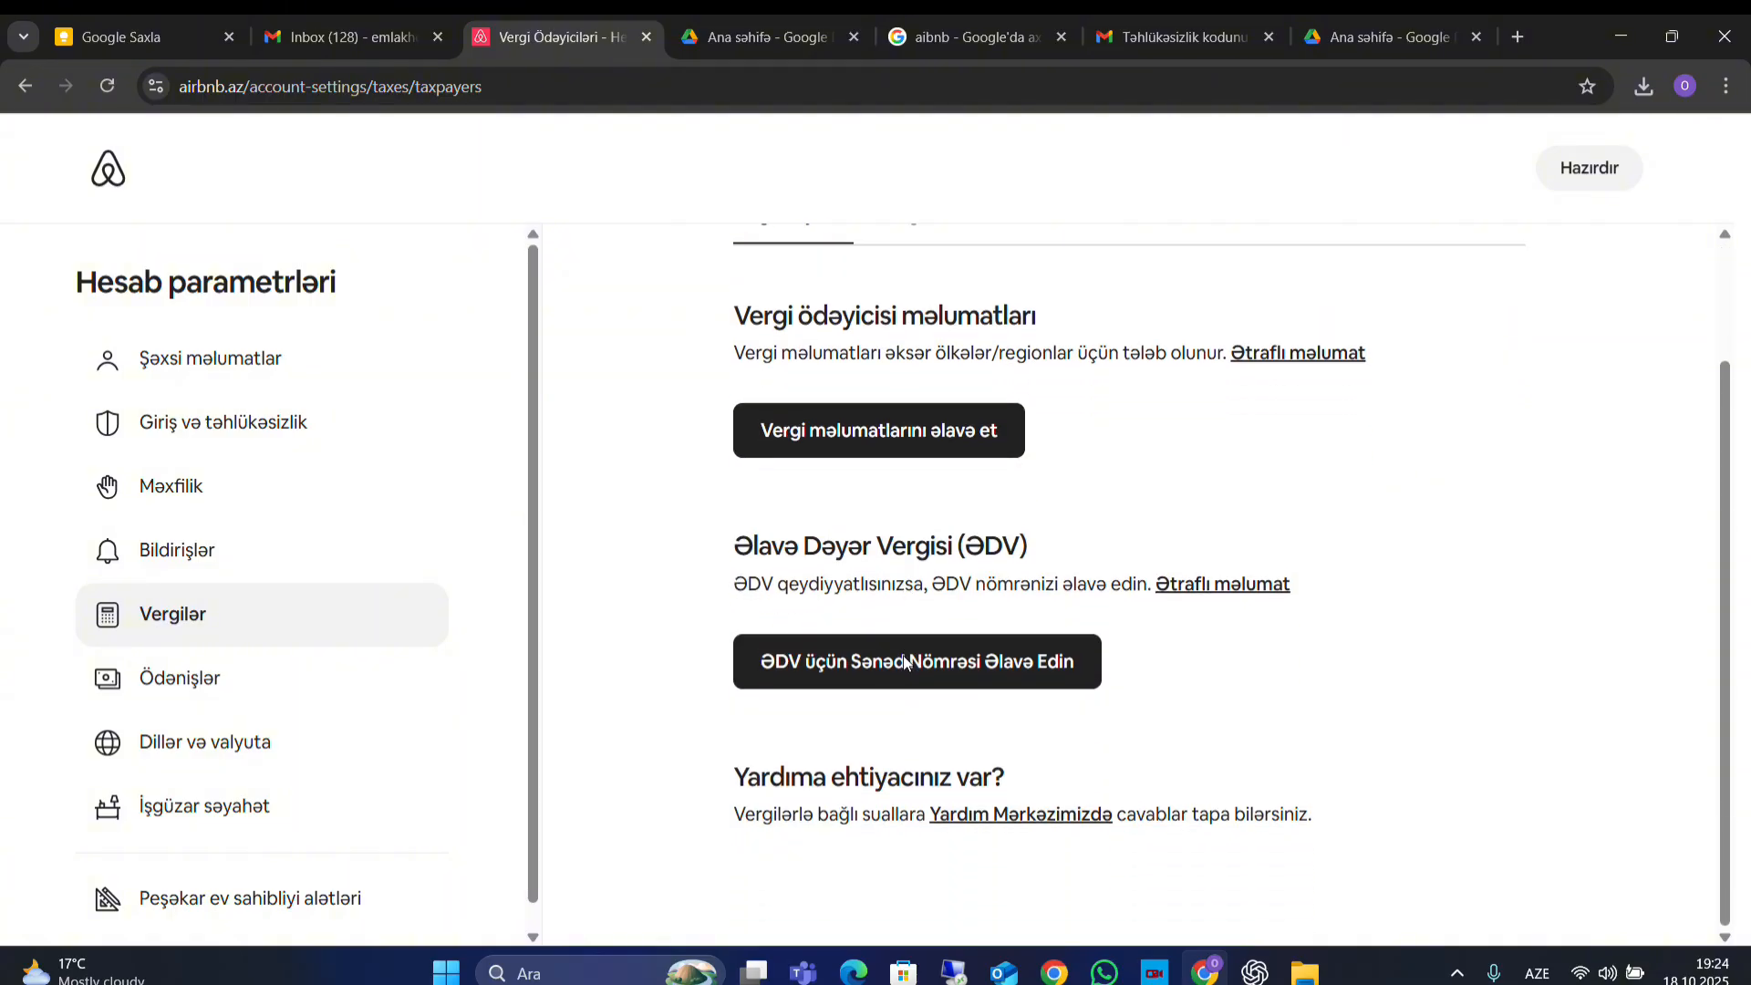
{"action": "left_click", "coordinate": [123, 684]}
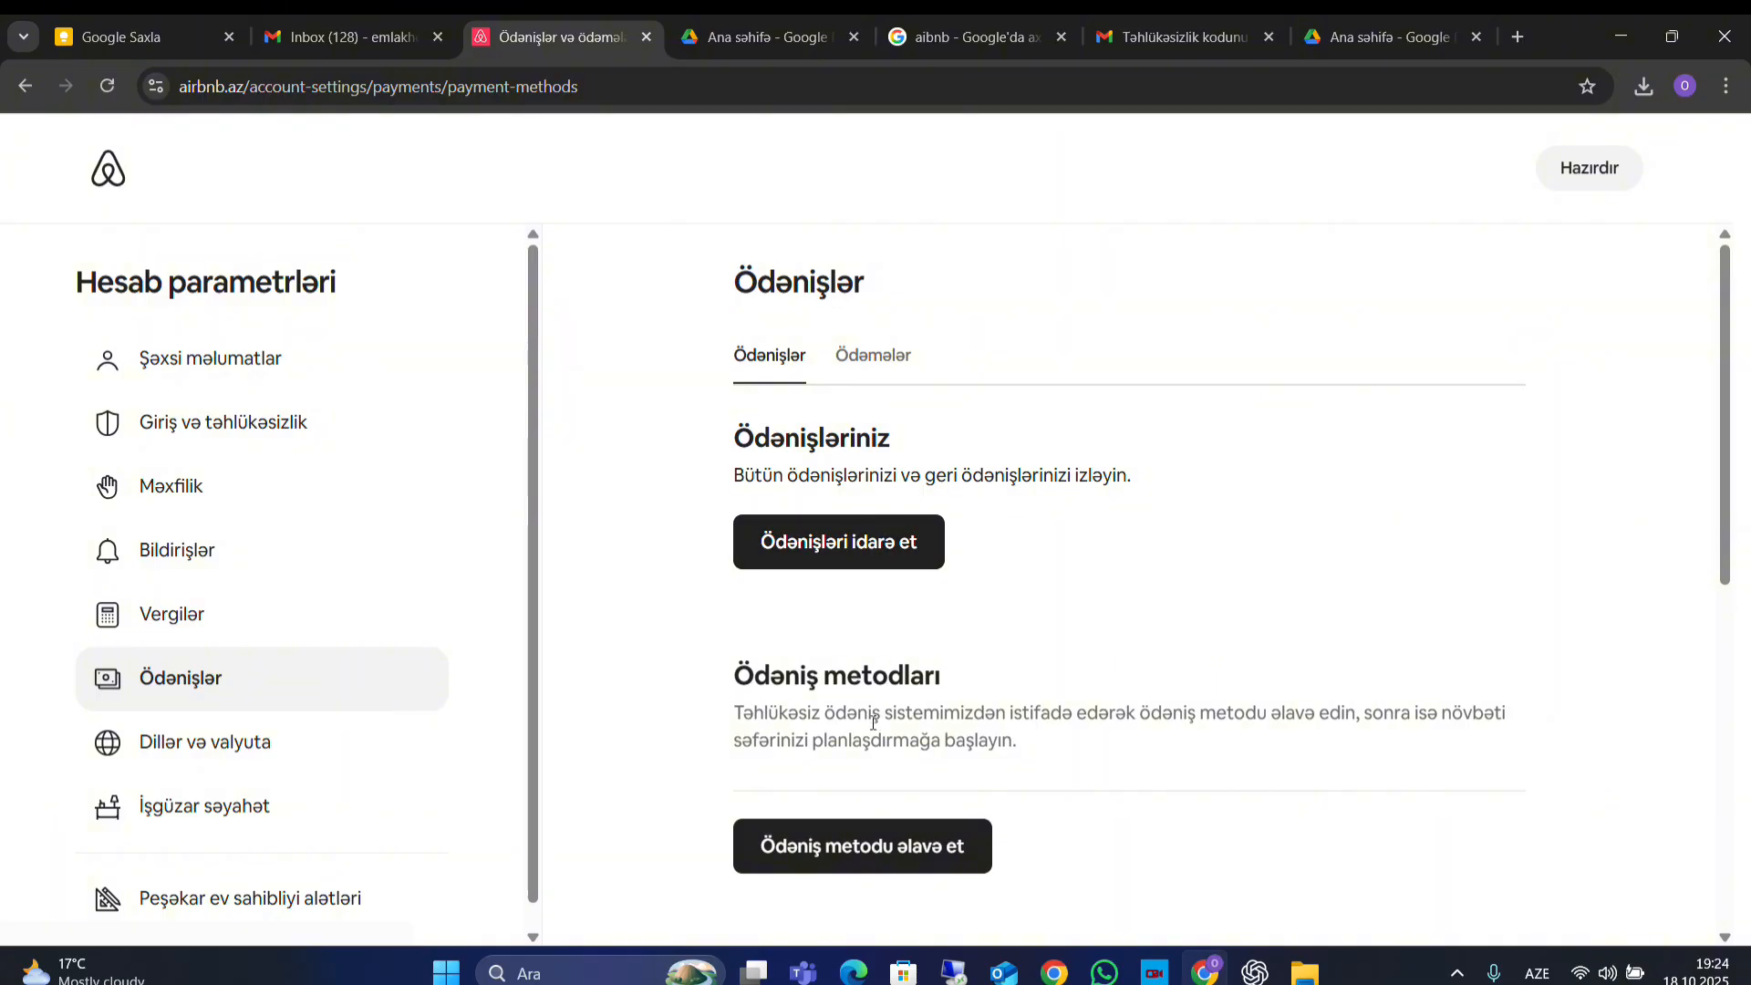
{"action": "scroll", "coordinate": [867, 687], "scroll_direction": "down", "scroll_amount": 2}
{"action": "scroll", "coordinate": [875, 757], "scroll_direction": "down", "scroll_amount": 1}
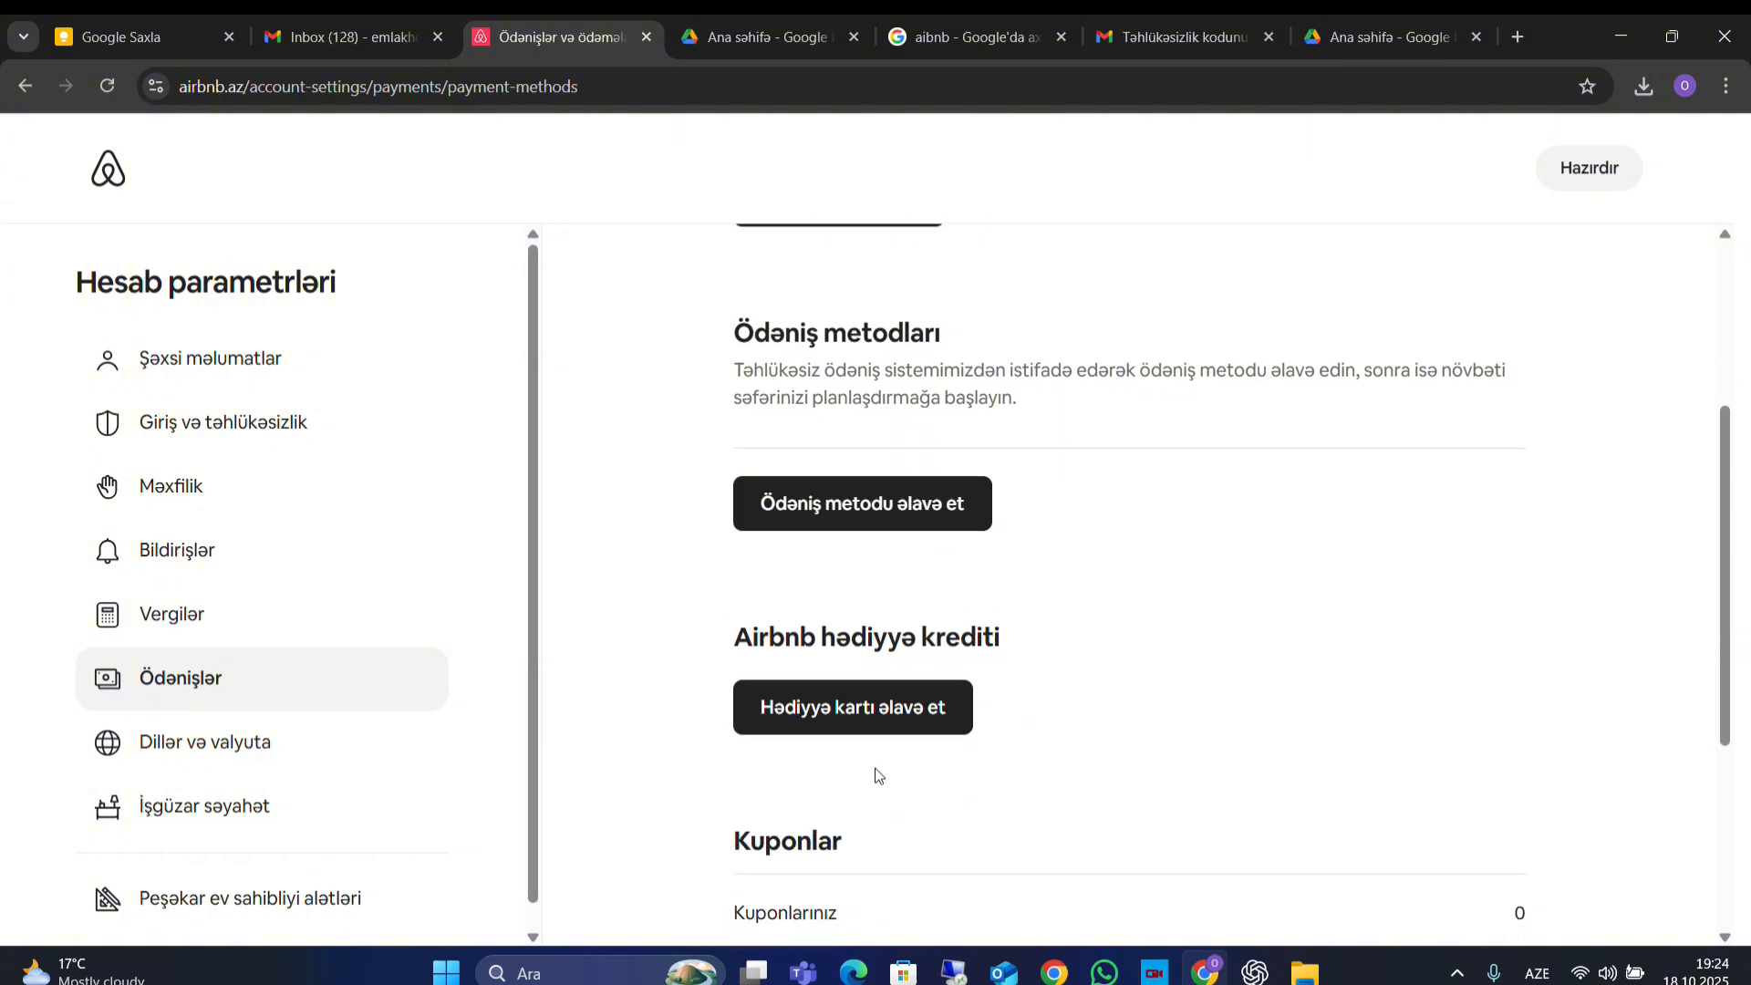
{"action": "scroll", "coordinate": [884, 703], "scroll_direction": "up", "scroll_amount": 3}
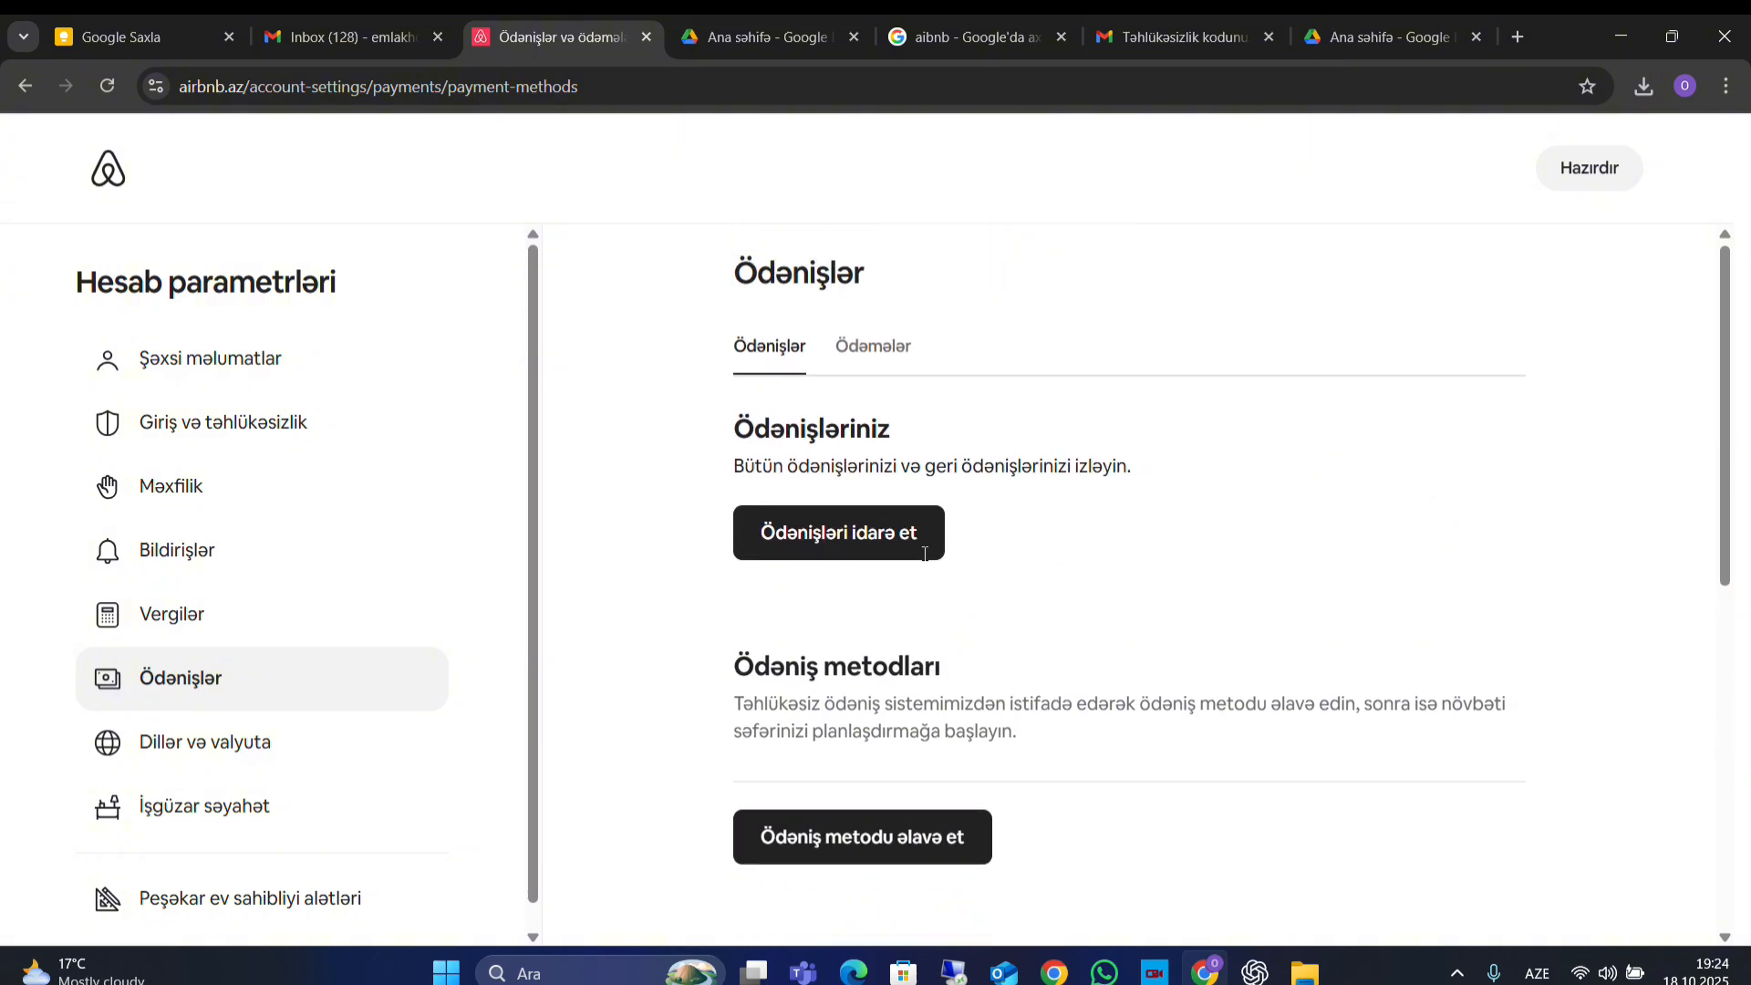
Switch to the 'Ödəmələr' payouts tab and choose 'Ödəmələri qurun'
{"action": "left_click", "coordinate": [867, 353]}
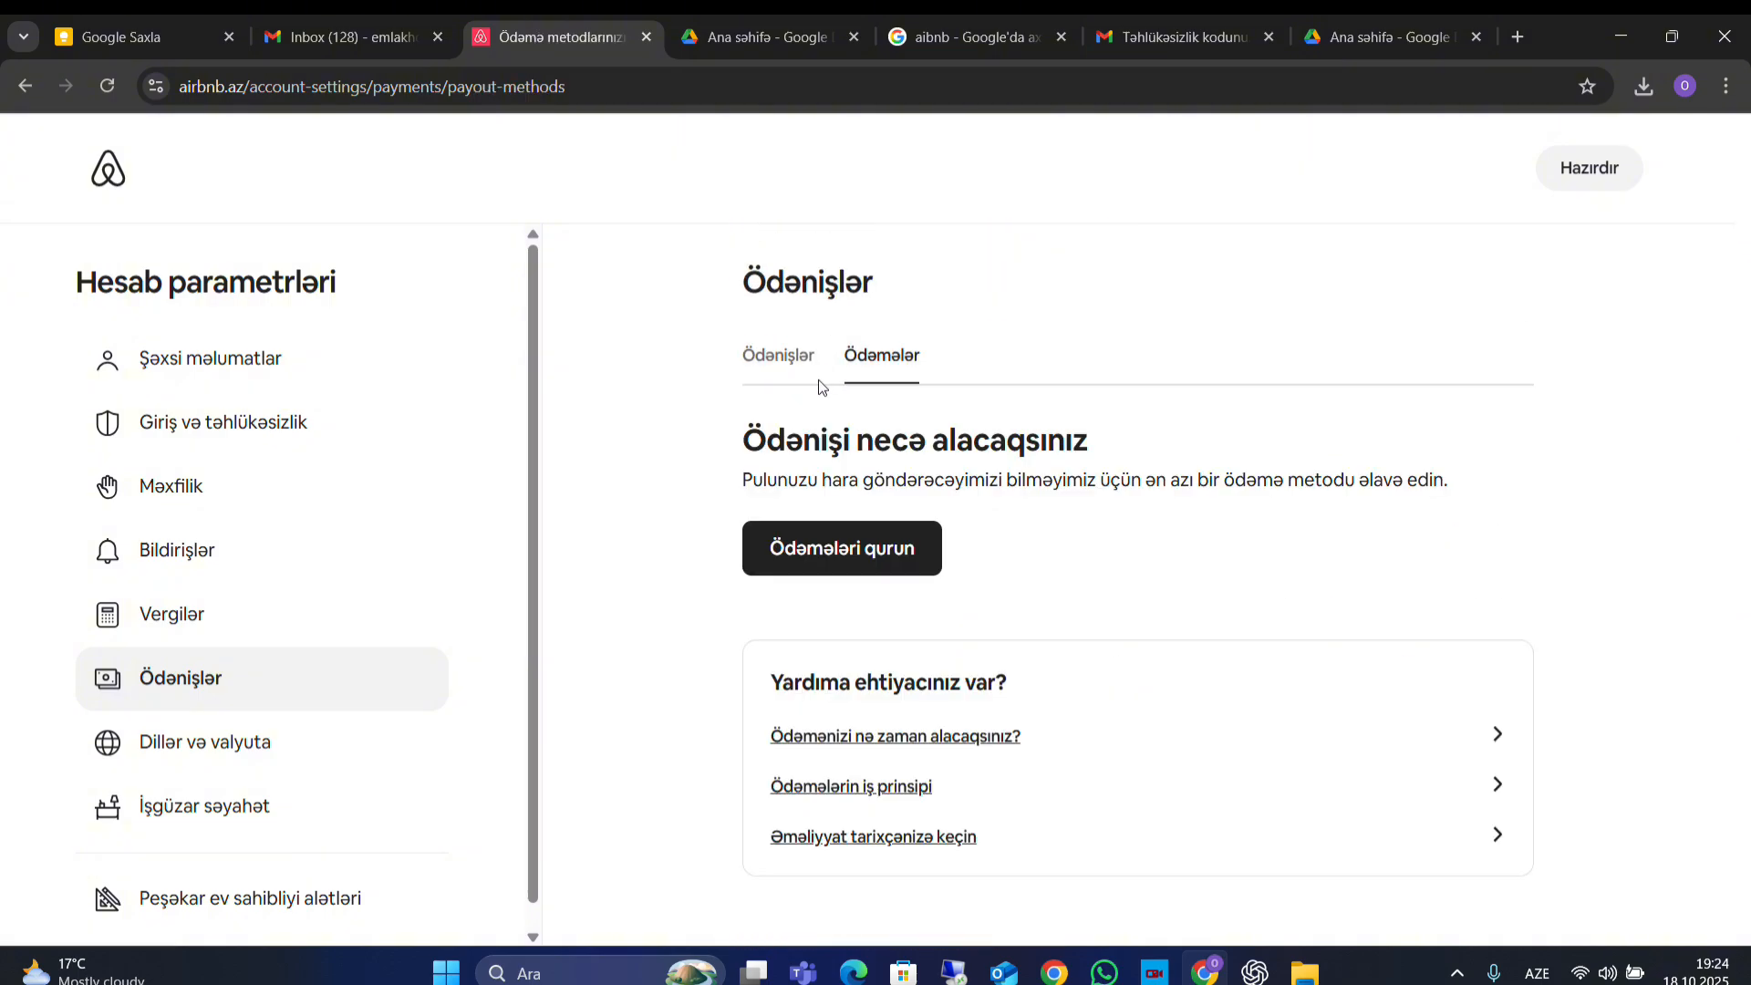
{"action": "left_click", "coordinate": [773, 370]}
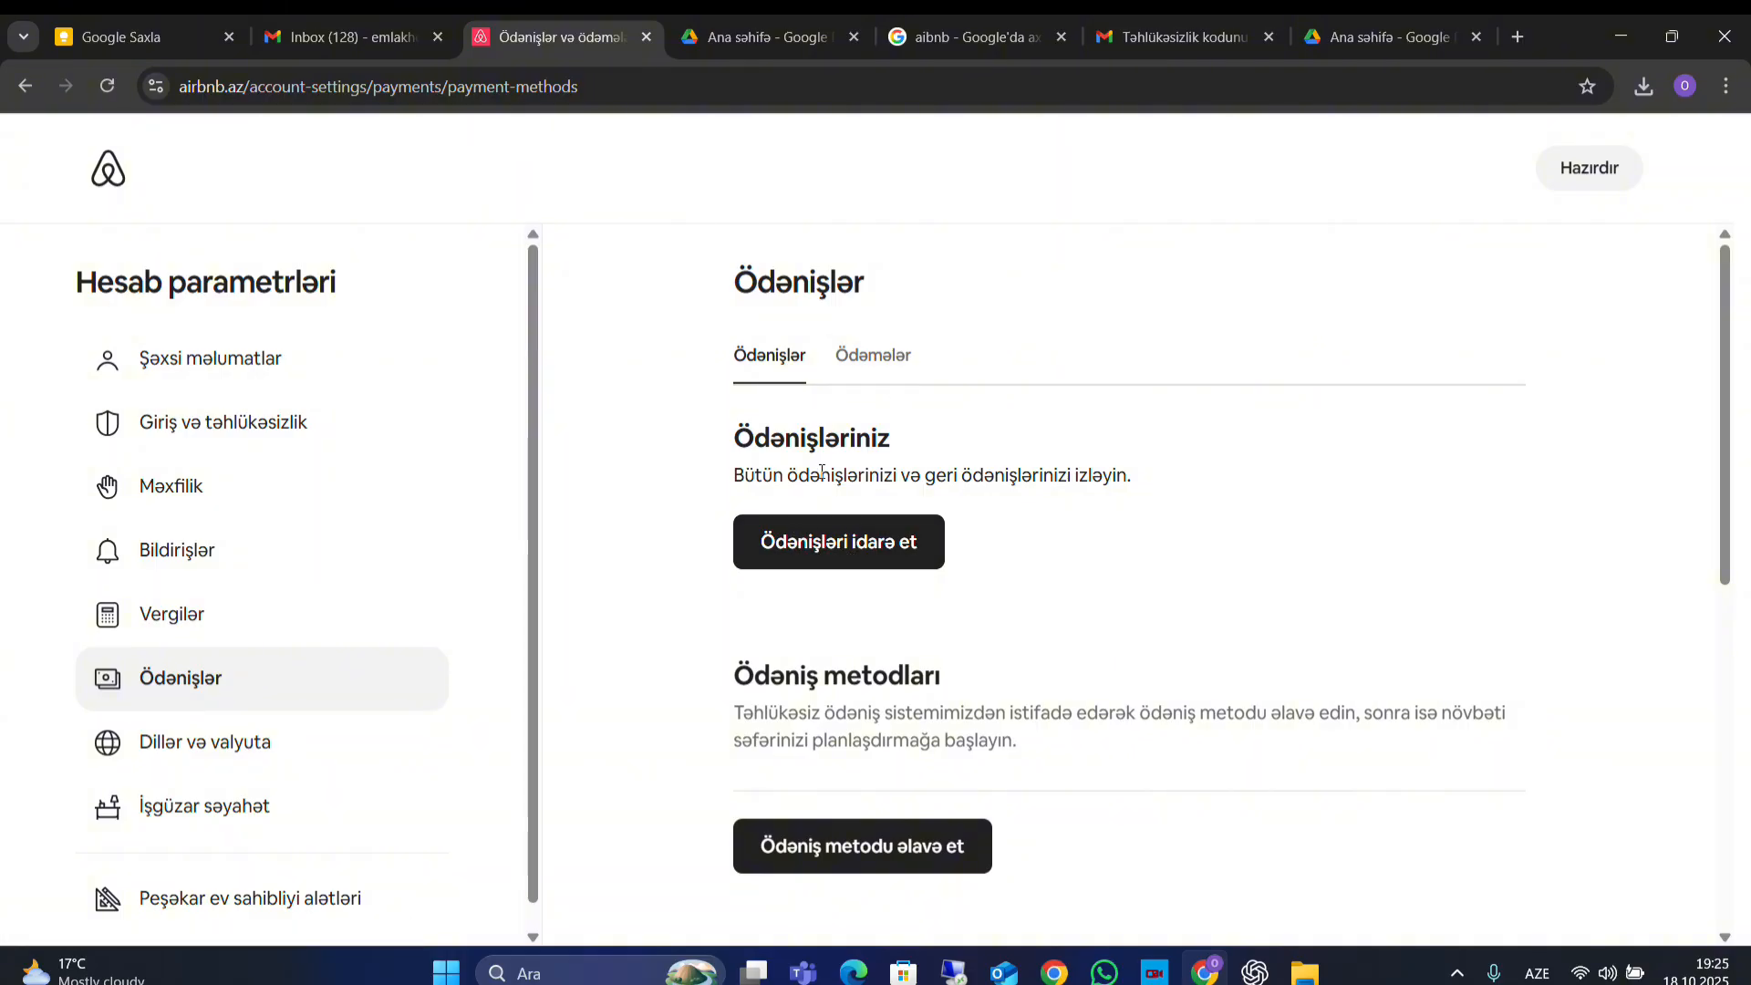
{"action": "left_click", "coordinate": [891, 360]}
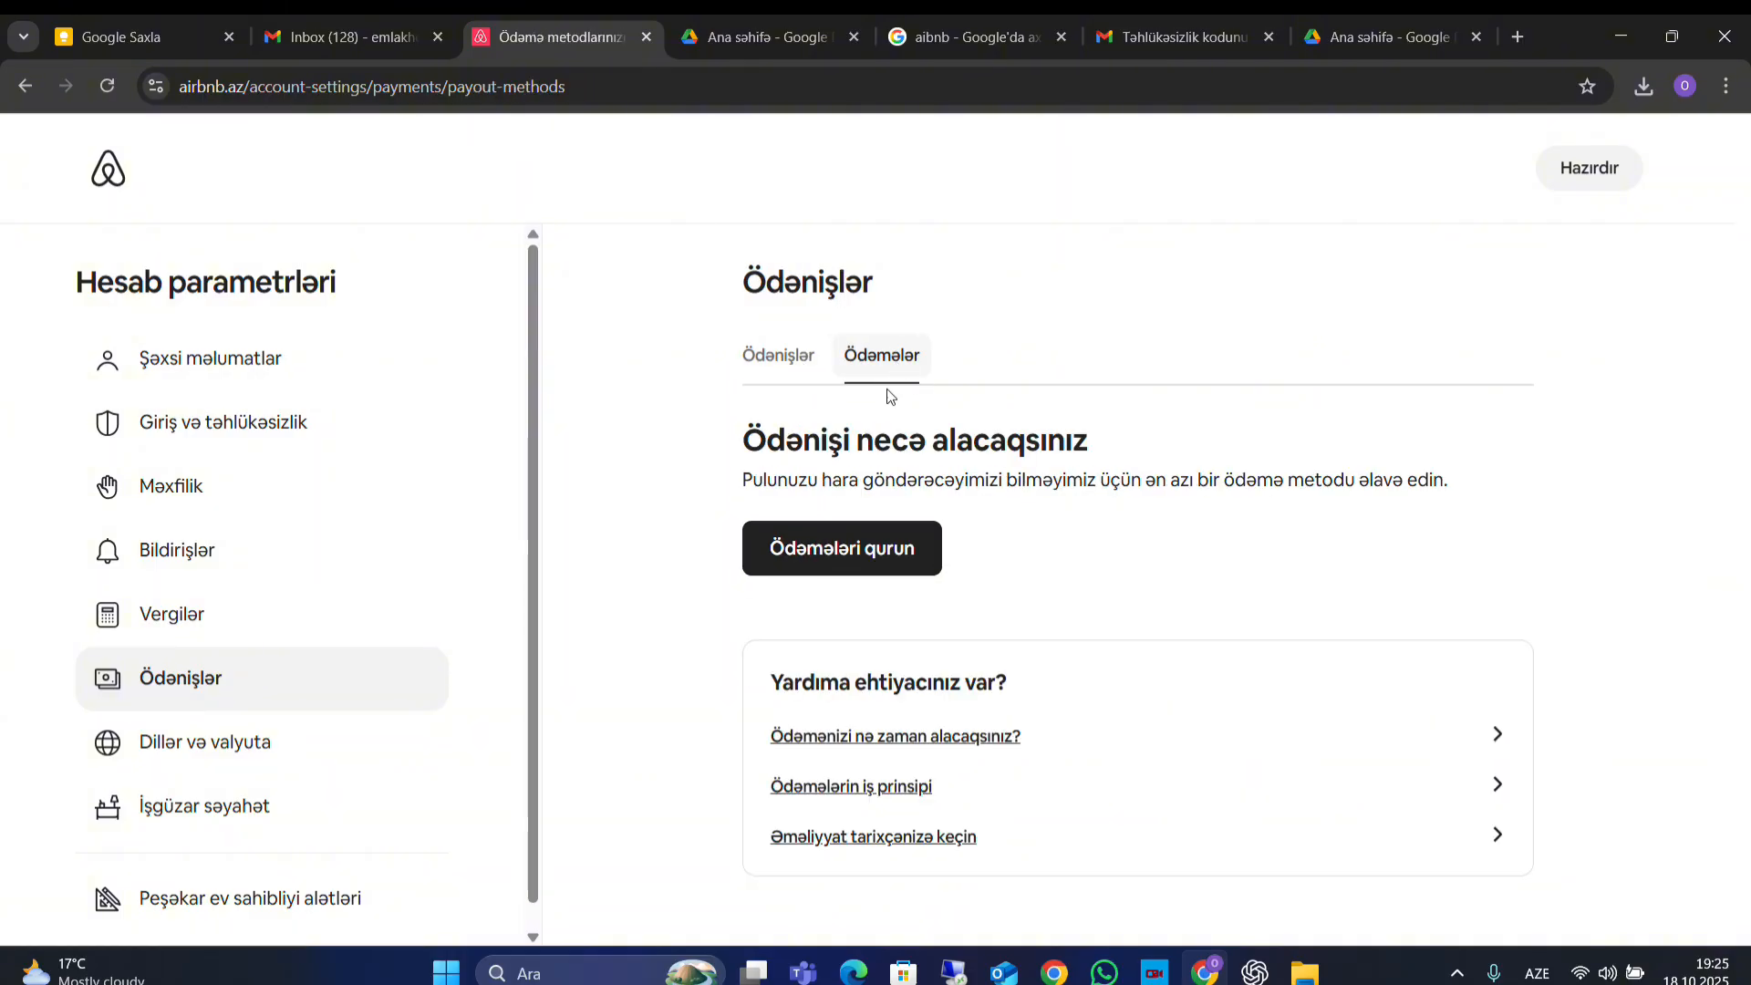
{"action": "left_click", "coordinate": [868, 549]}
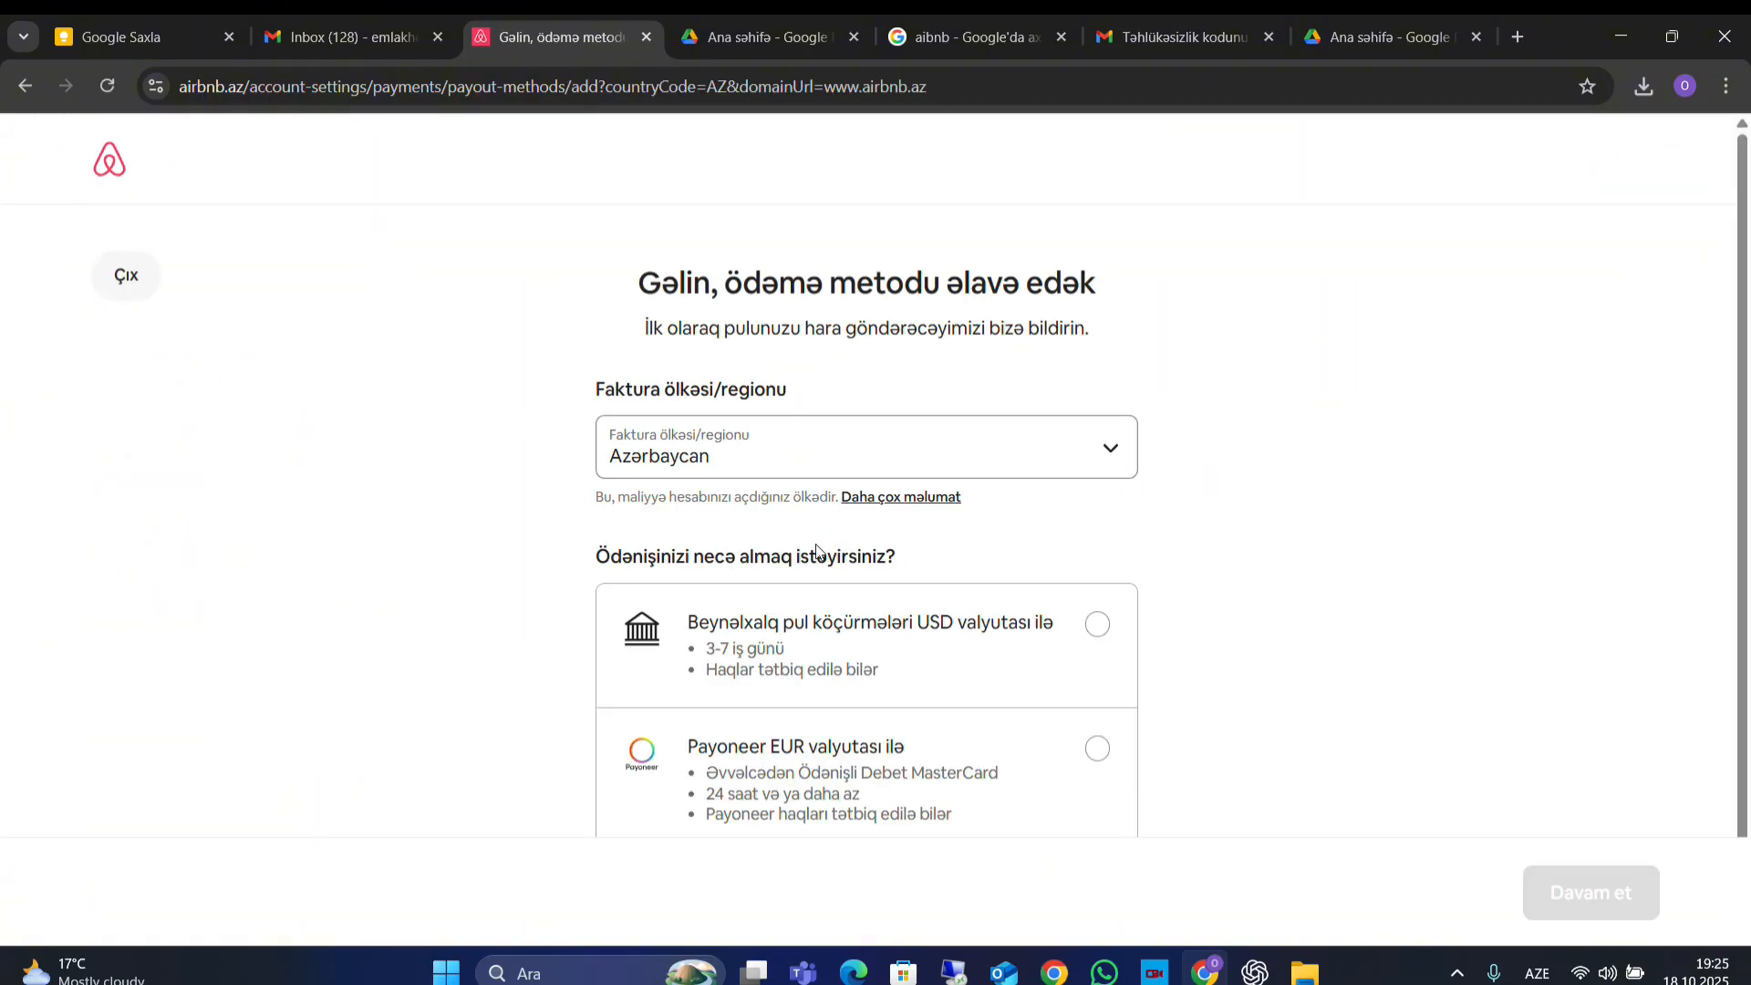
Choose international bank transfer in USD as the payout method and select the existing person as account holder
{"action": "scroll", "coordinate": [820, 552], "scroll_direction": "down", "scroll_amount": 1}
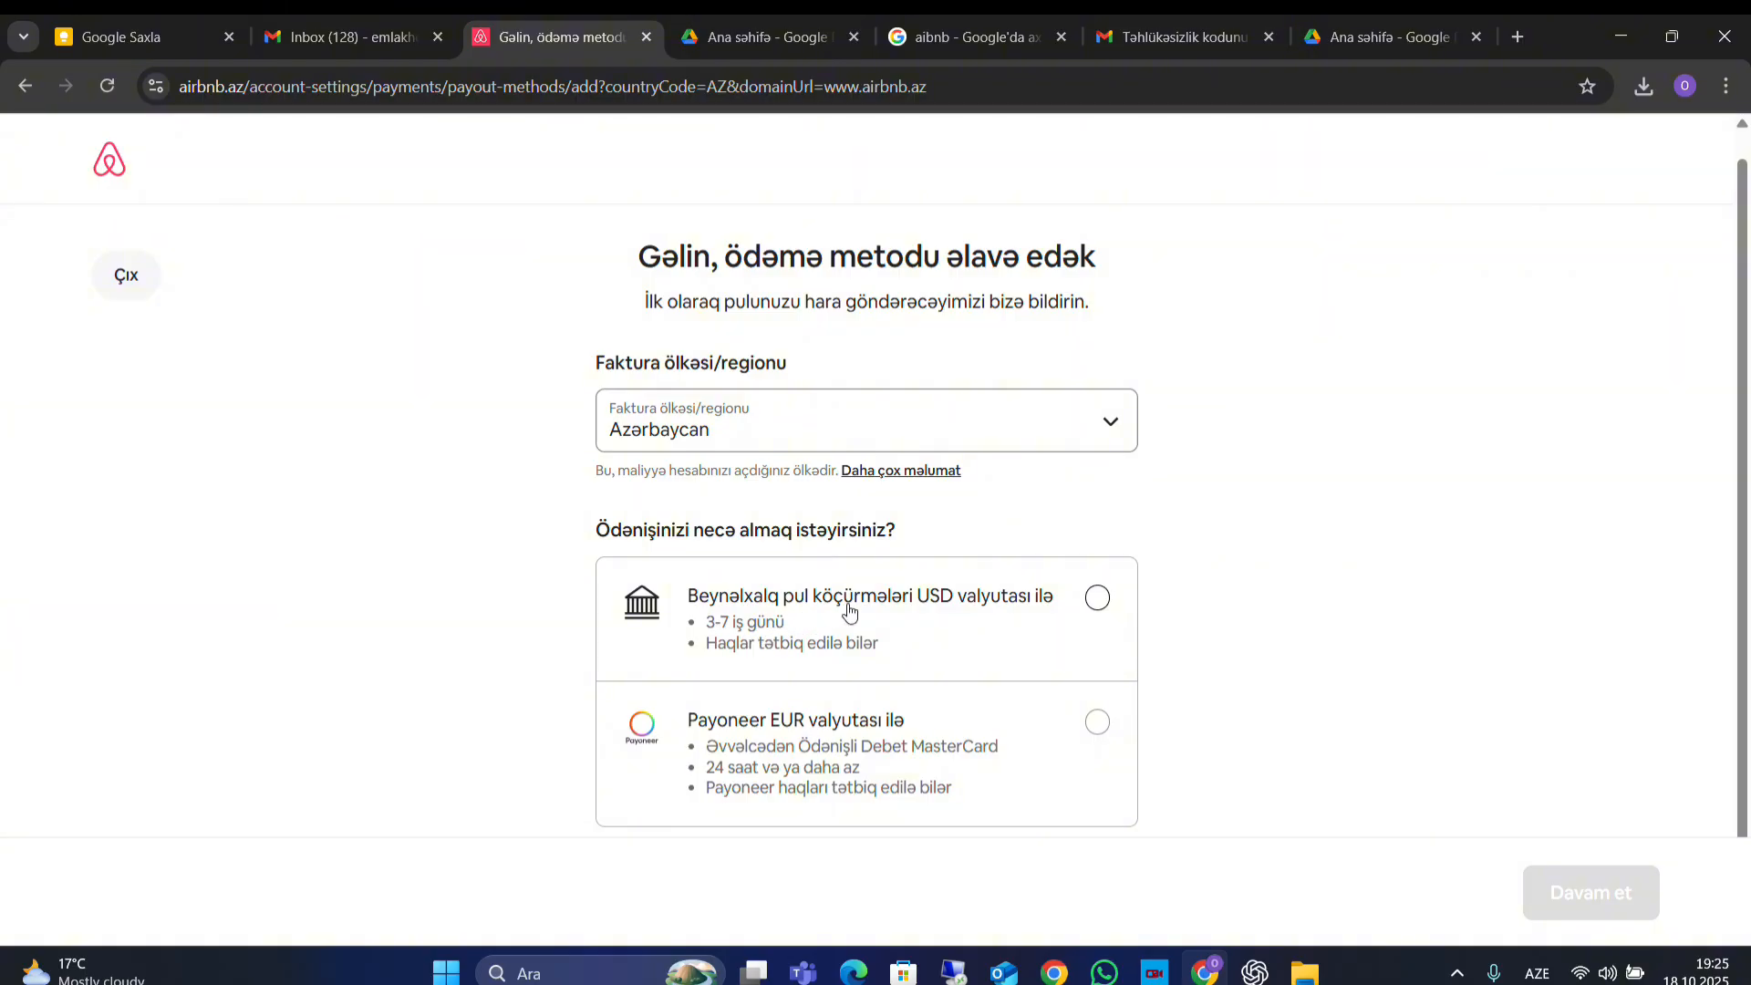
{"action": "left_click", "coordinate": [1088, 619]}
{"action": "scroll", "coordinate": [1346, 622], "scroll_direction": "down", "scroll_amount": 1}
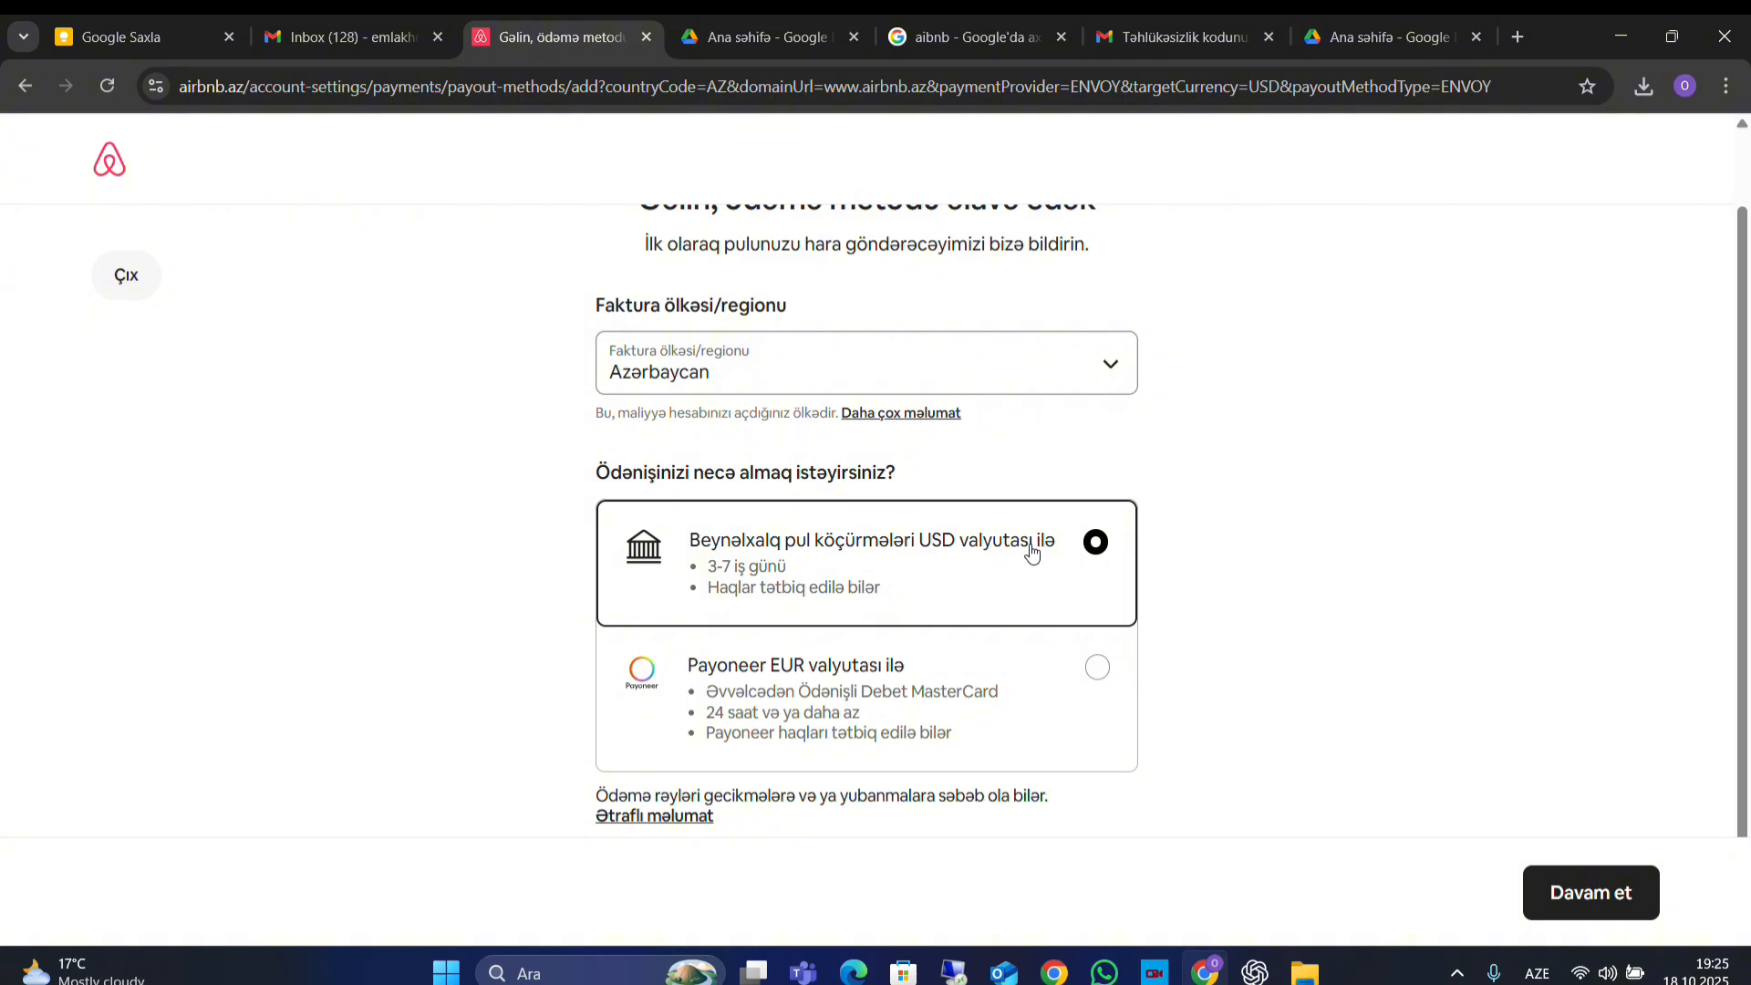
{"action": "left_click", "coordinate": [1592, 896]}
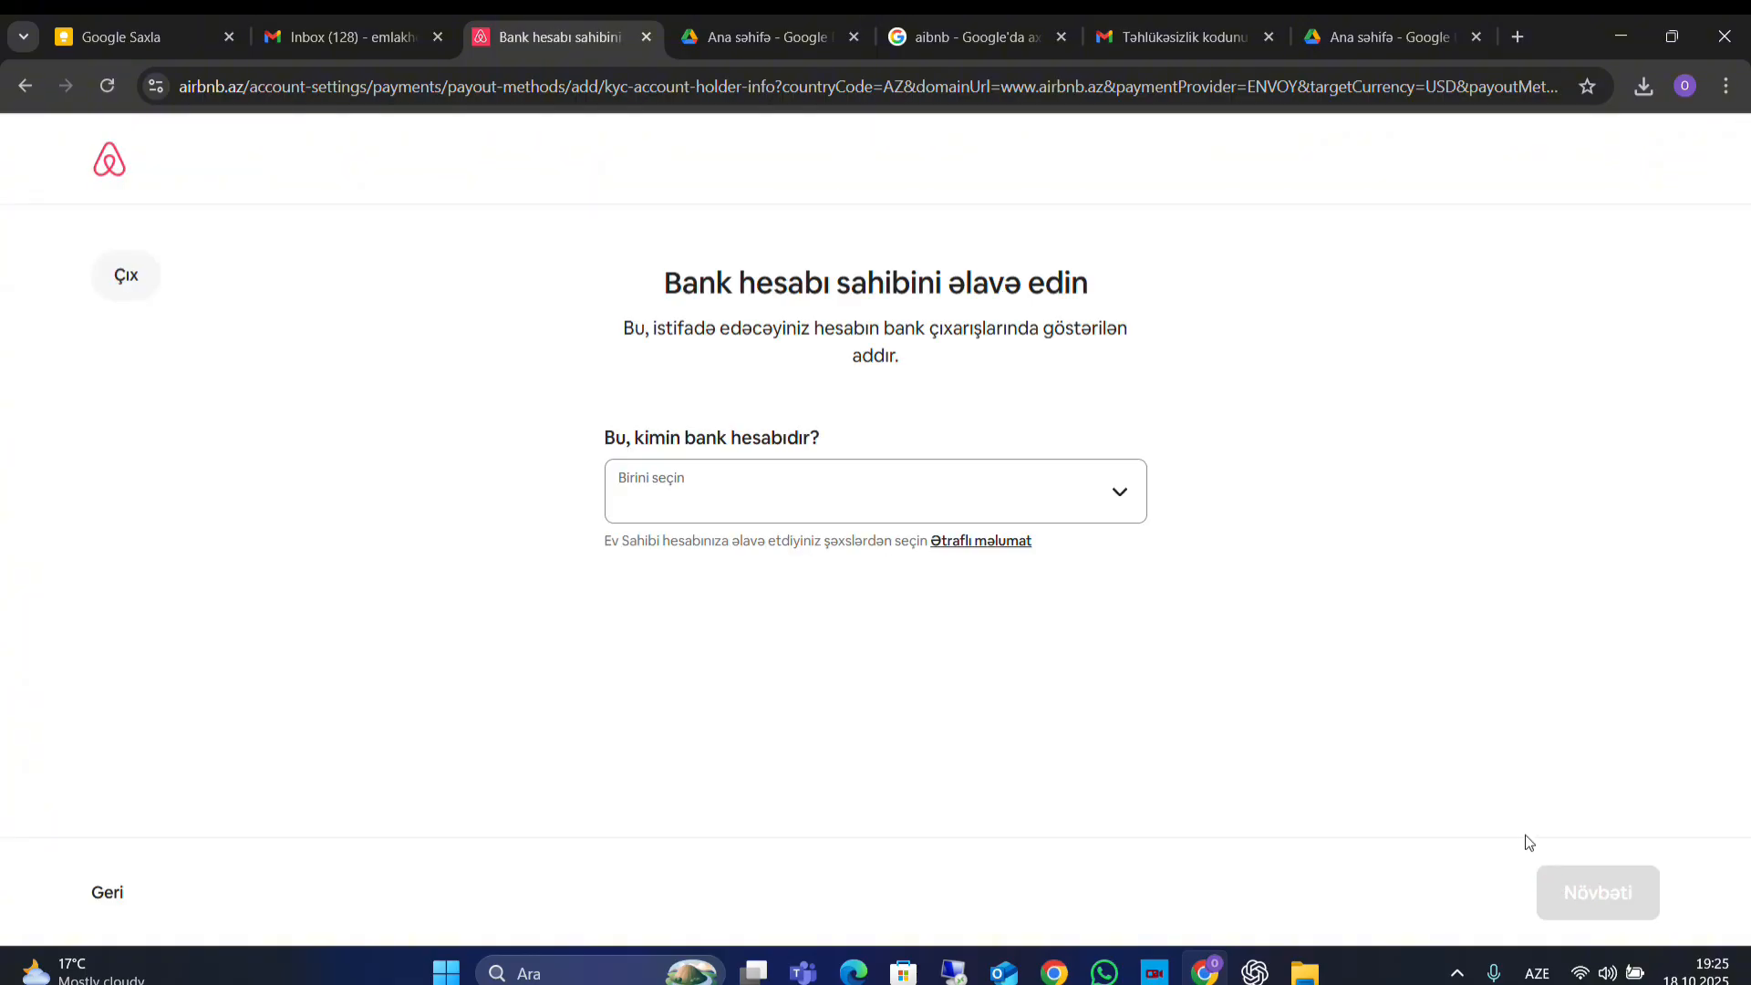
{"action": "left_click", "coordinate": [1037, 493]}
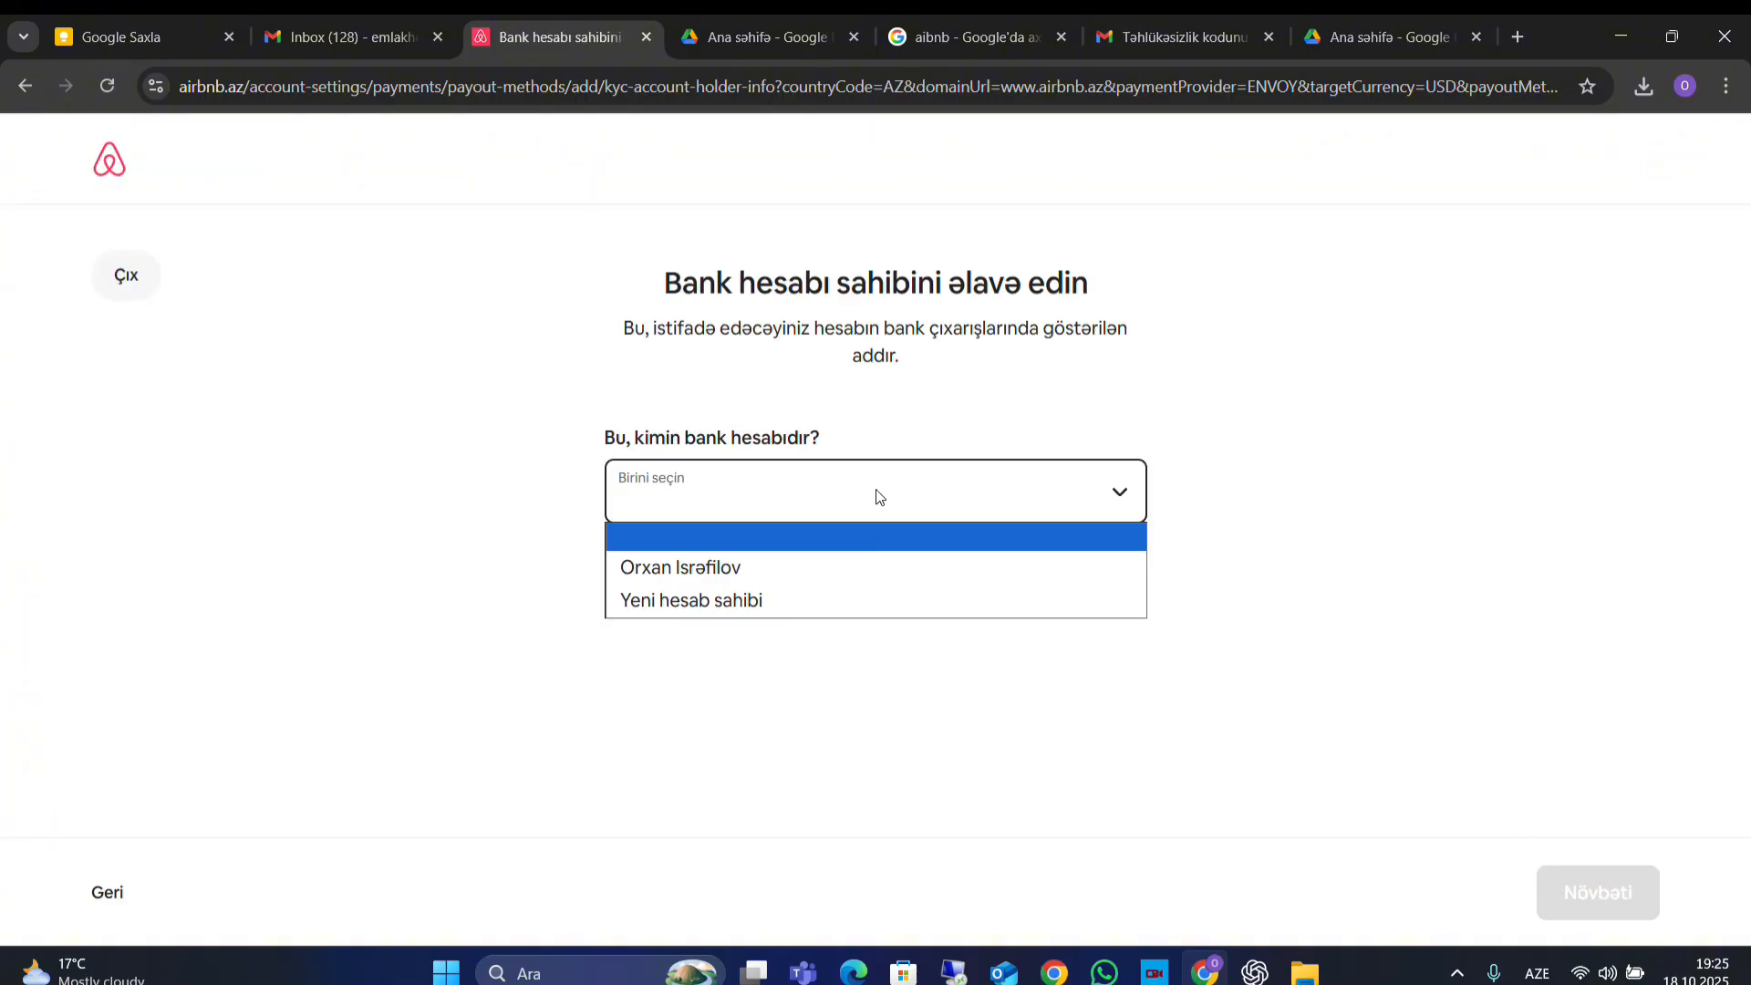
{"action": "left_click", "coordinate": [746, 563]}
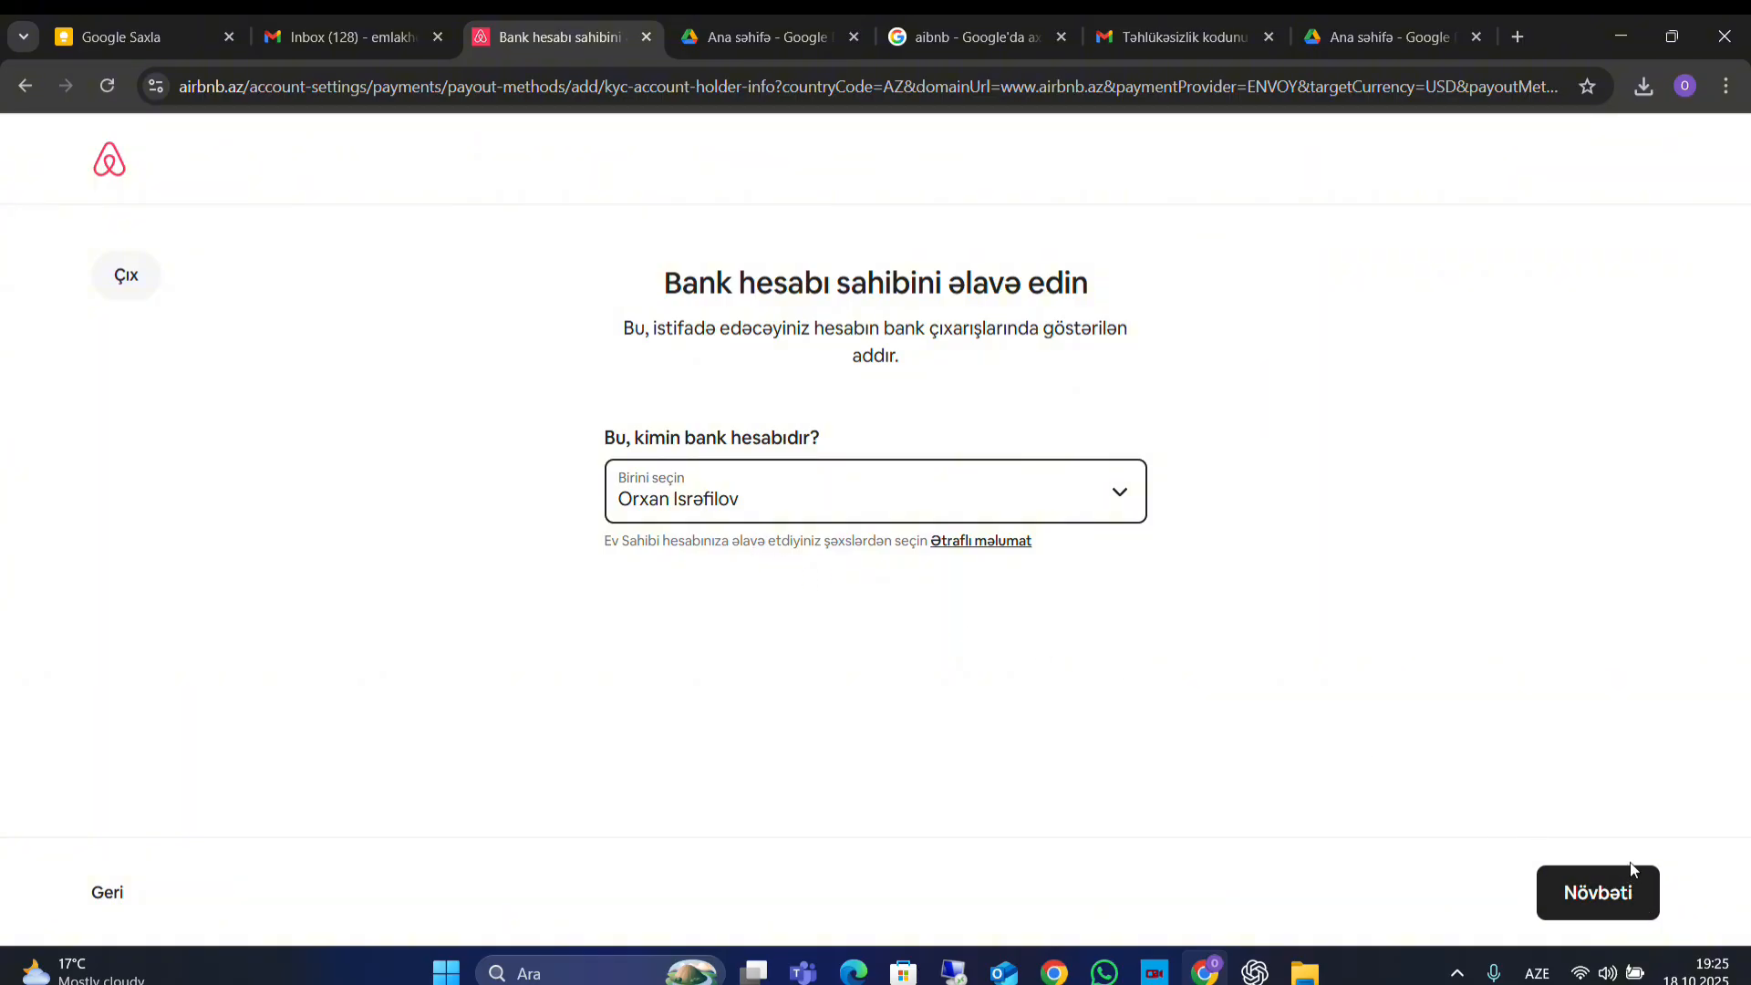
Fill the account holder's street address from the saved browser address
{"action": "left_click", "coordinate": [1595, 897]}
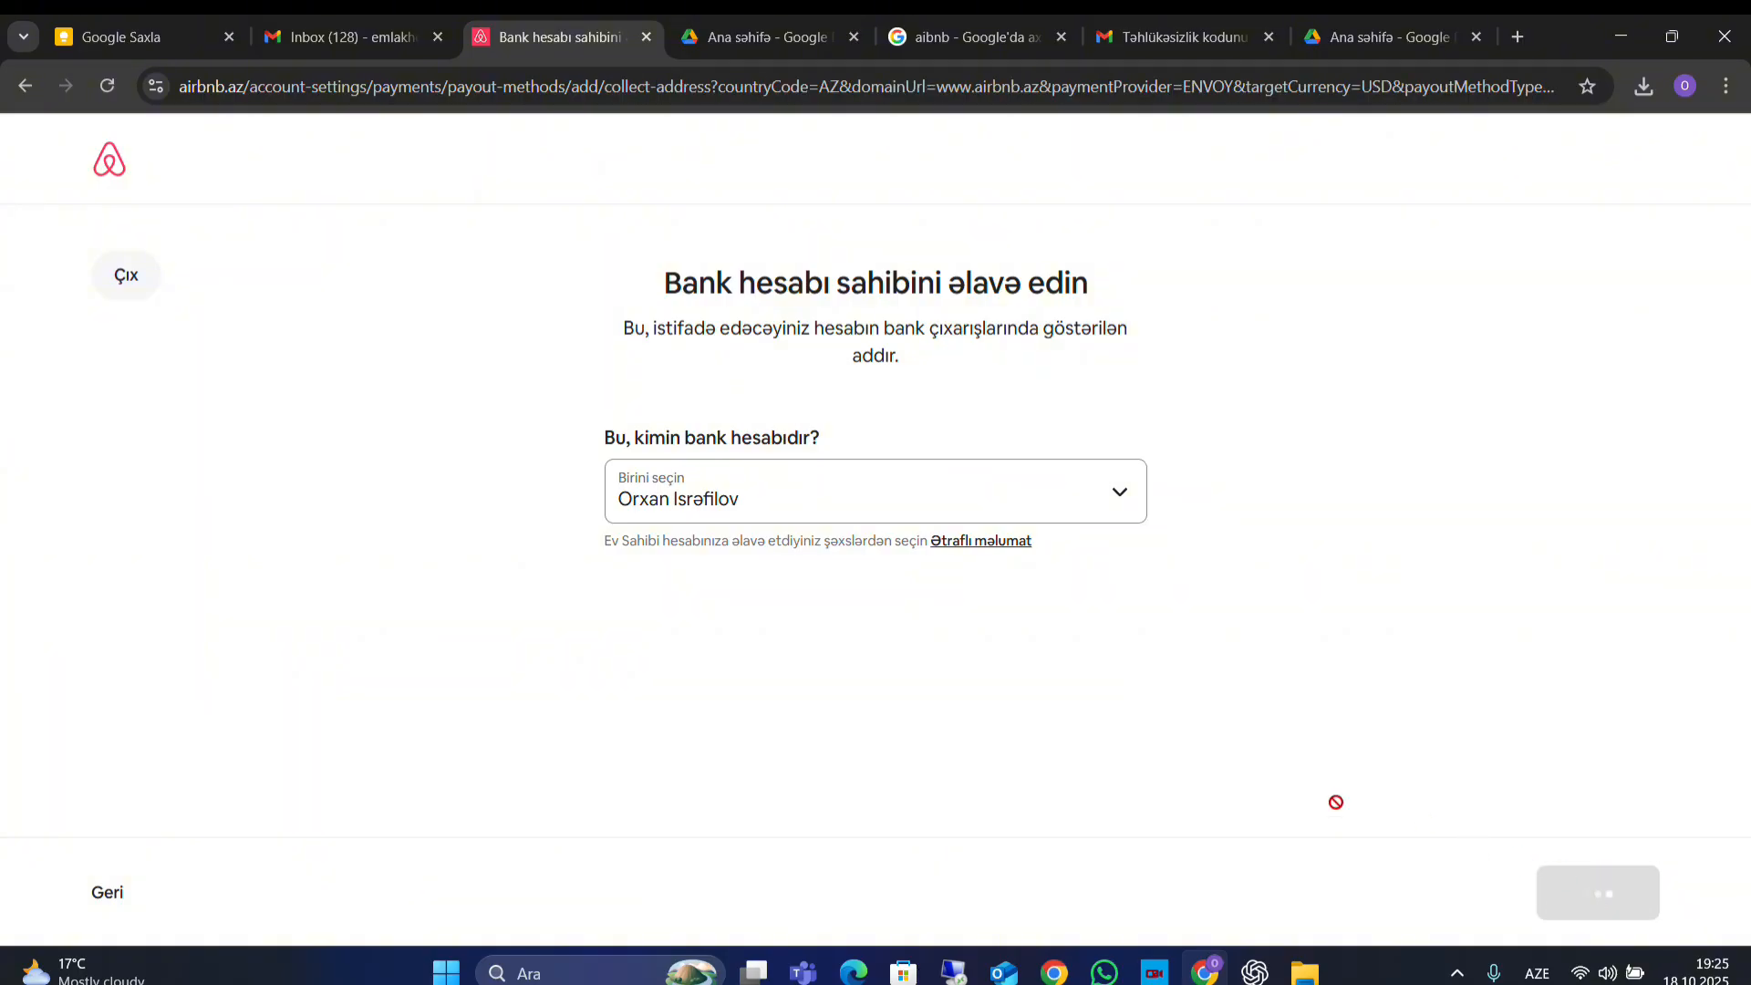
{"action": "left_click", "coordinate": [705, 432]}
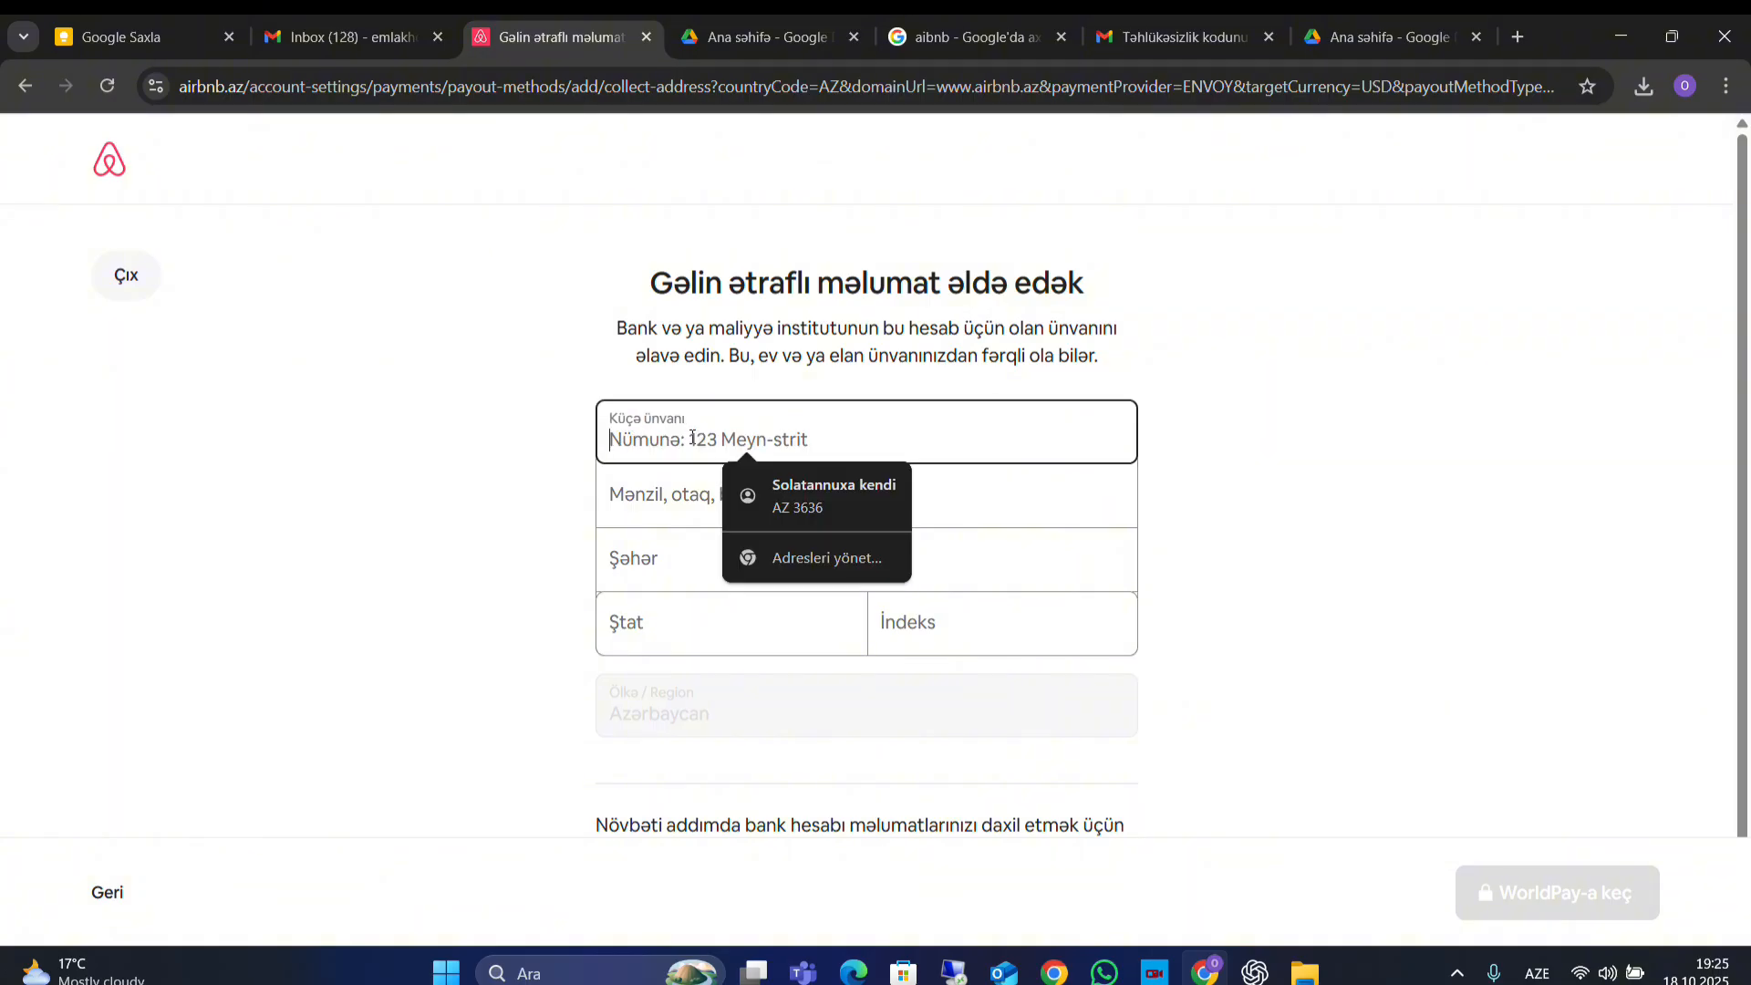
{"action": "left_click", "coordinate": [817, 502]}
{"action": "left_click", "coordinate": [678, 493]}
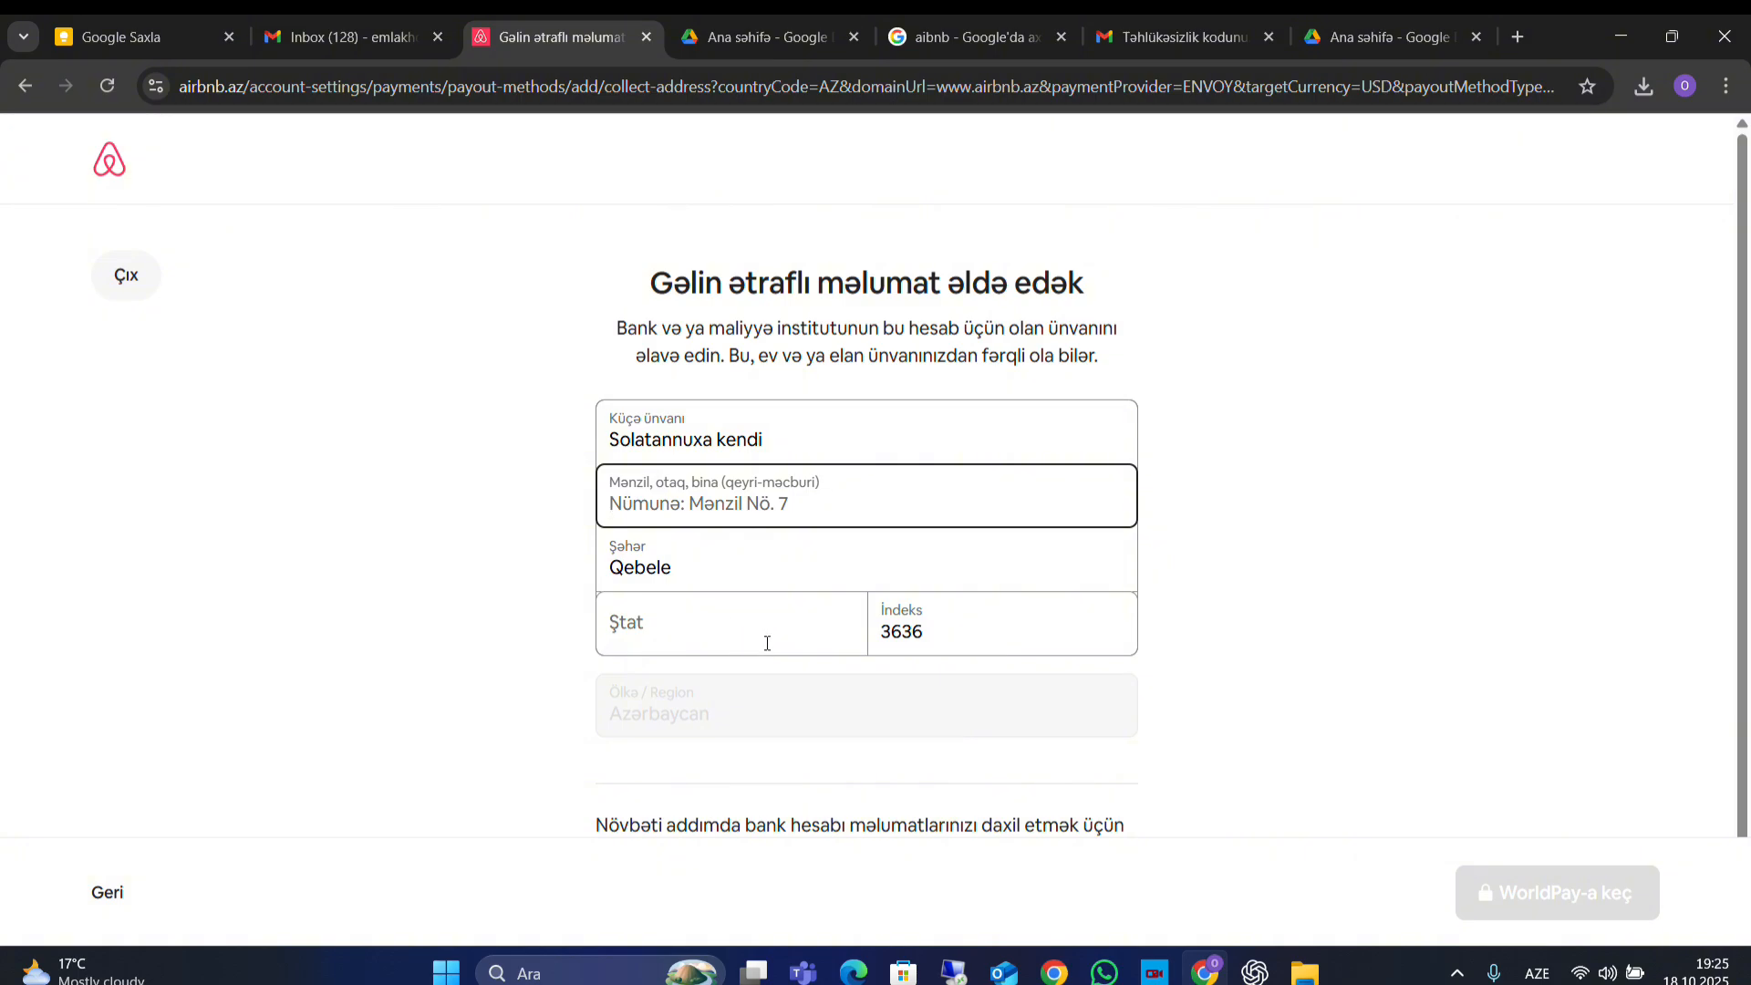
{"action": "scroll", "coordinate": [767, 643], "scroll_direction": "down", "scroll_amount": 1}
Enter QEBELE as the state and continue to WorldPay
{"action": "left_click", "coordinate": [682, 584]}
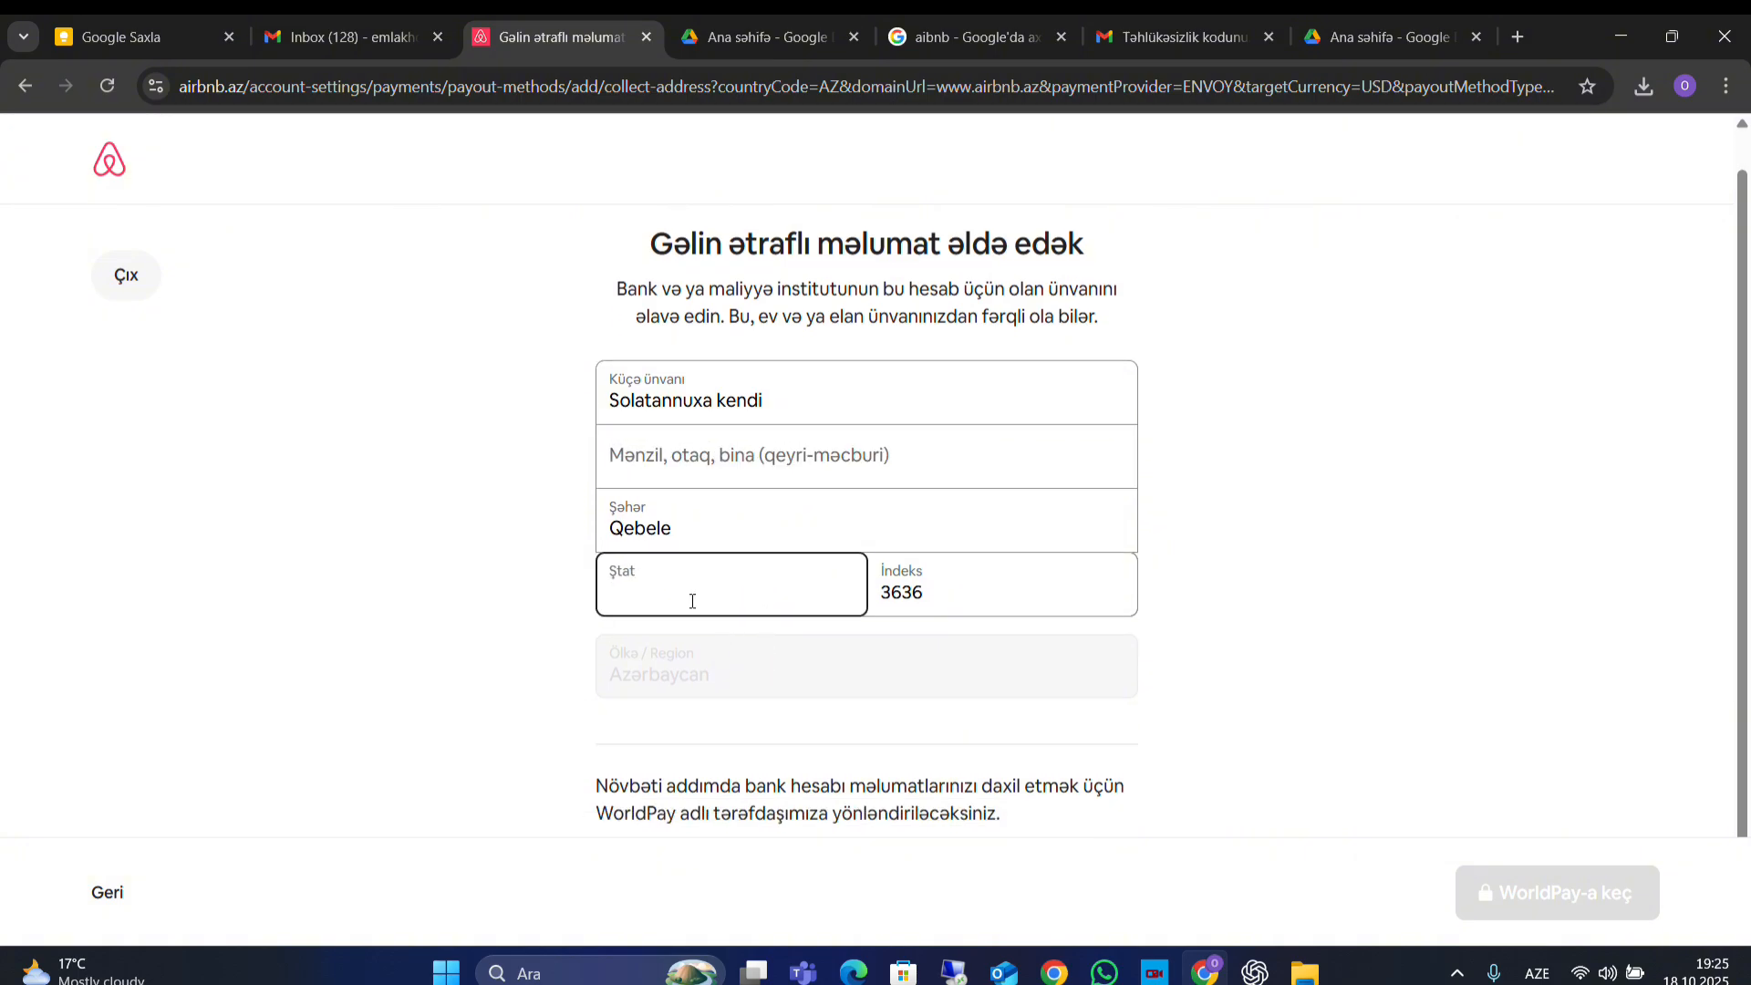
{"action": "type", "text": "qebel"}
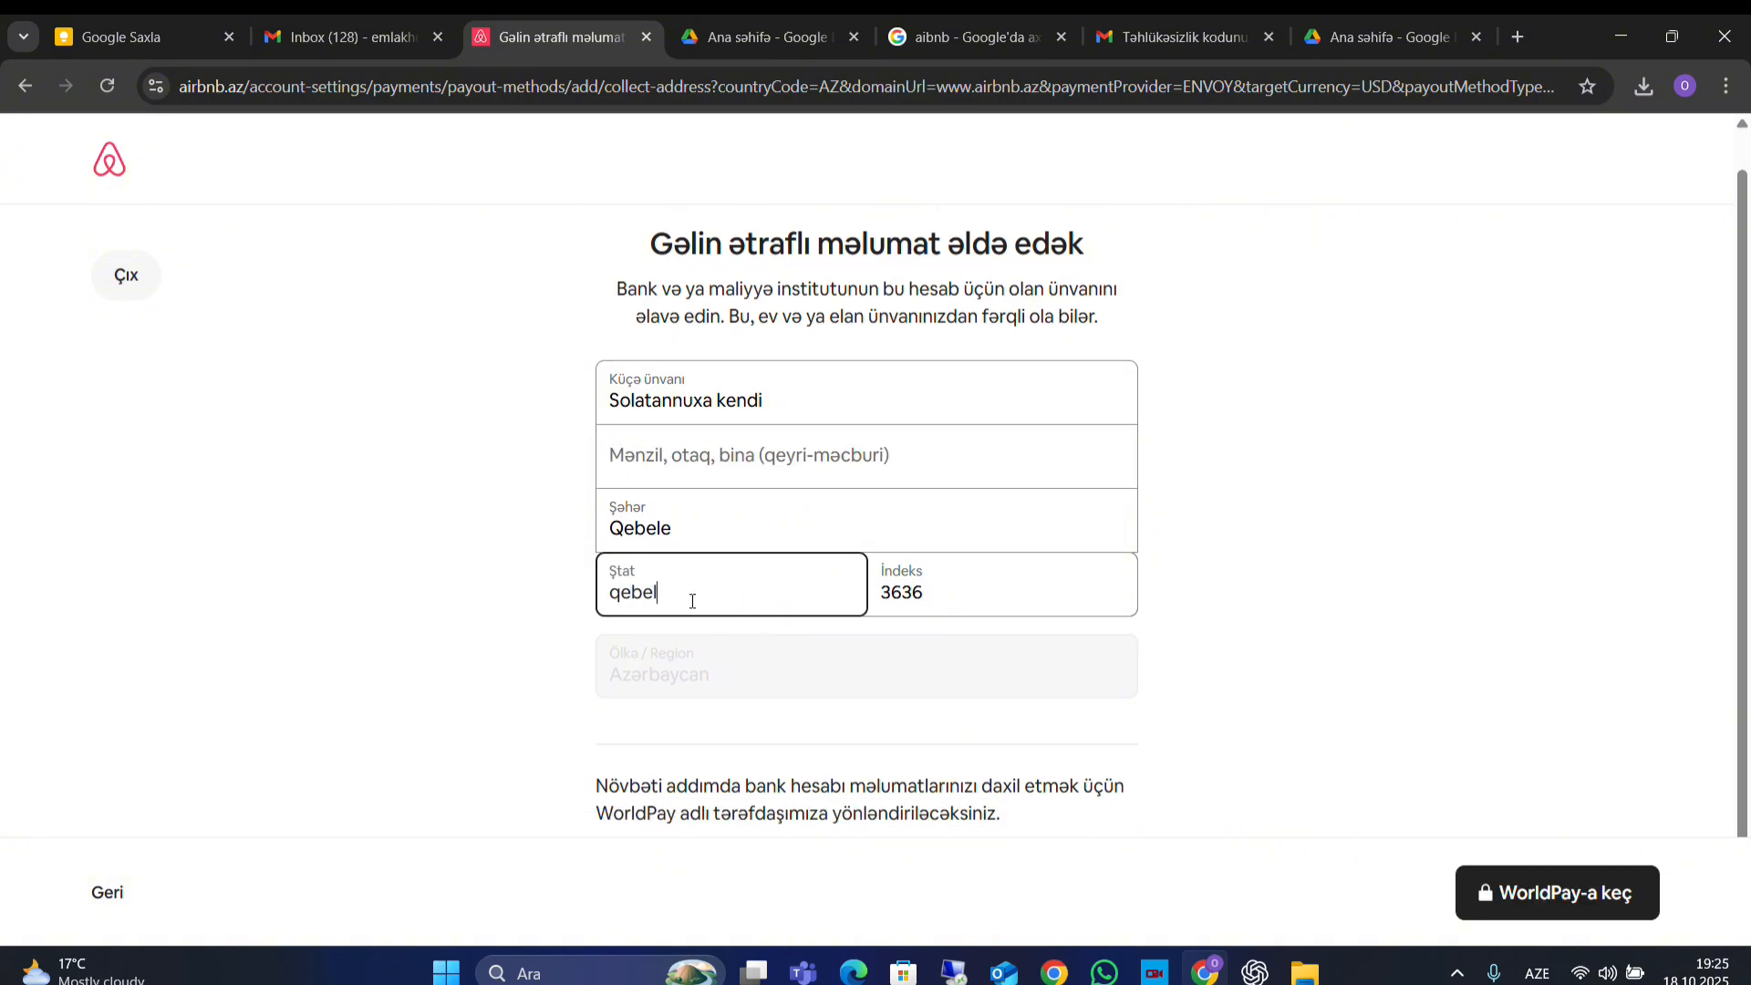
{"action": "key", "text": "ctrl+BackSpace"}
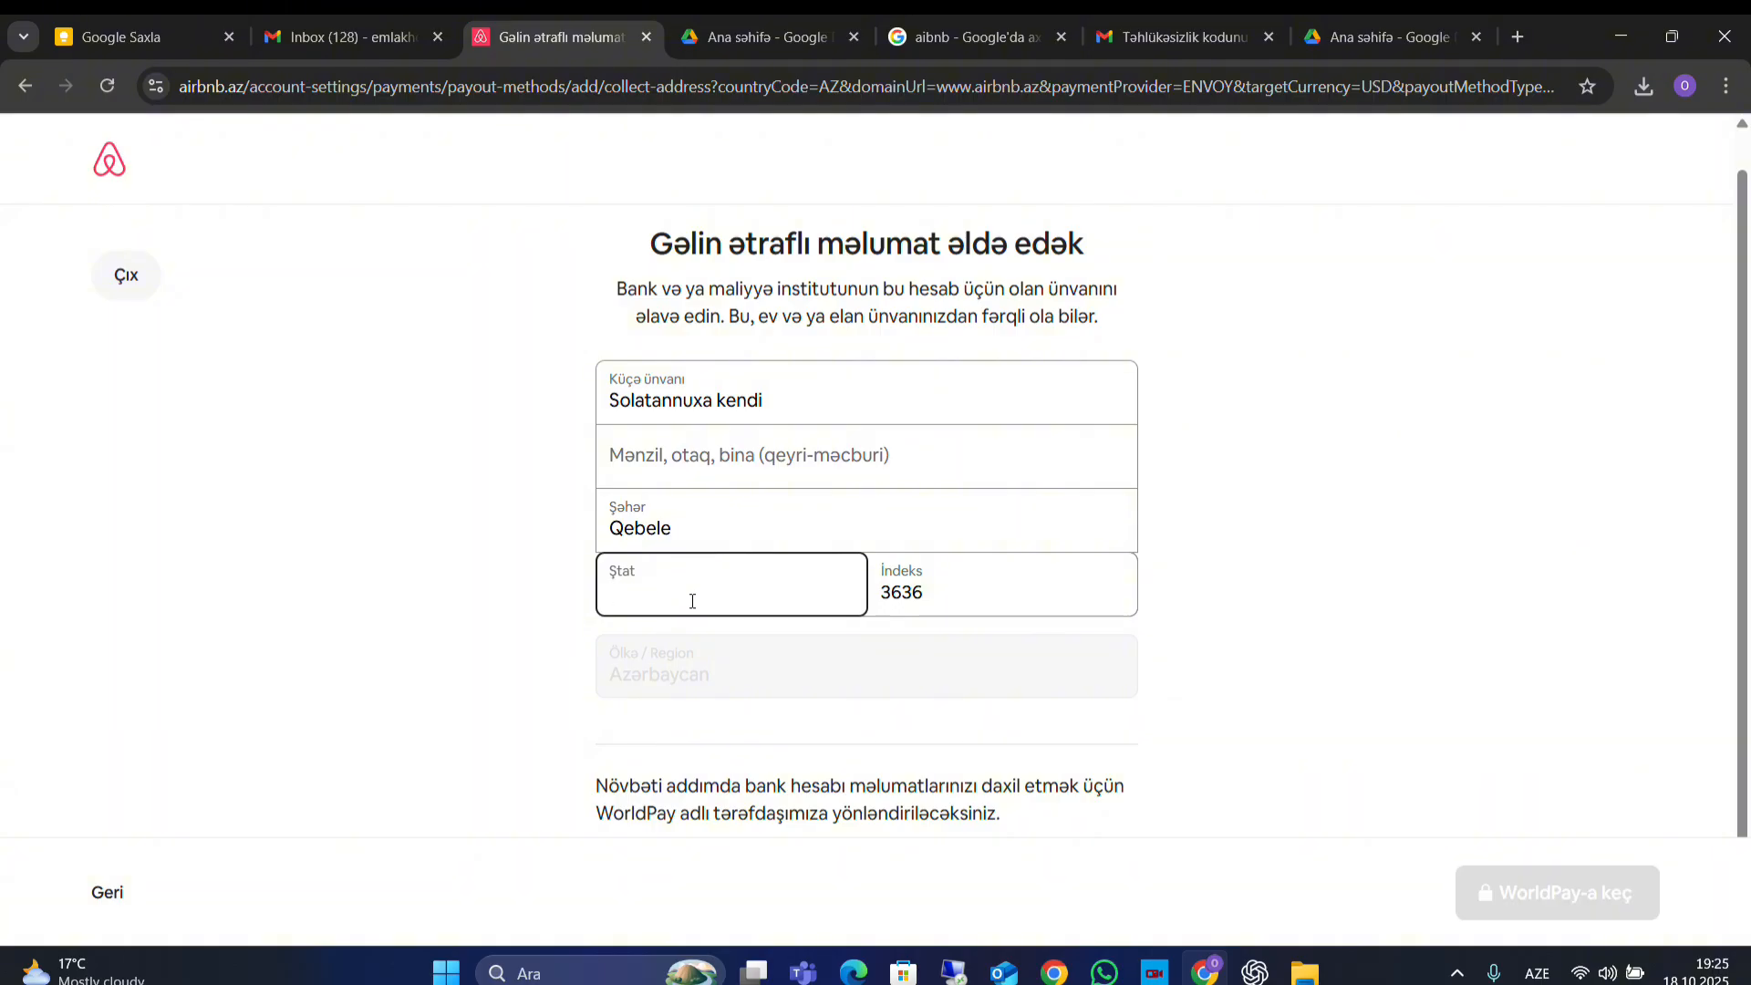
{"action": "type", "text": "QEBELE"}
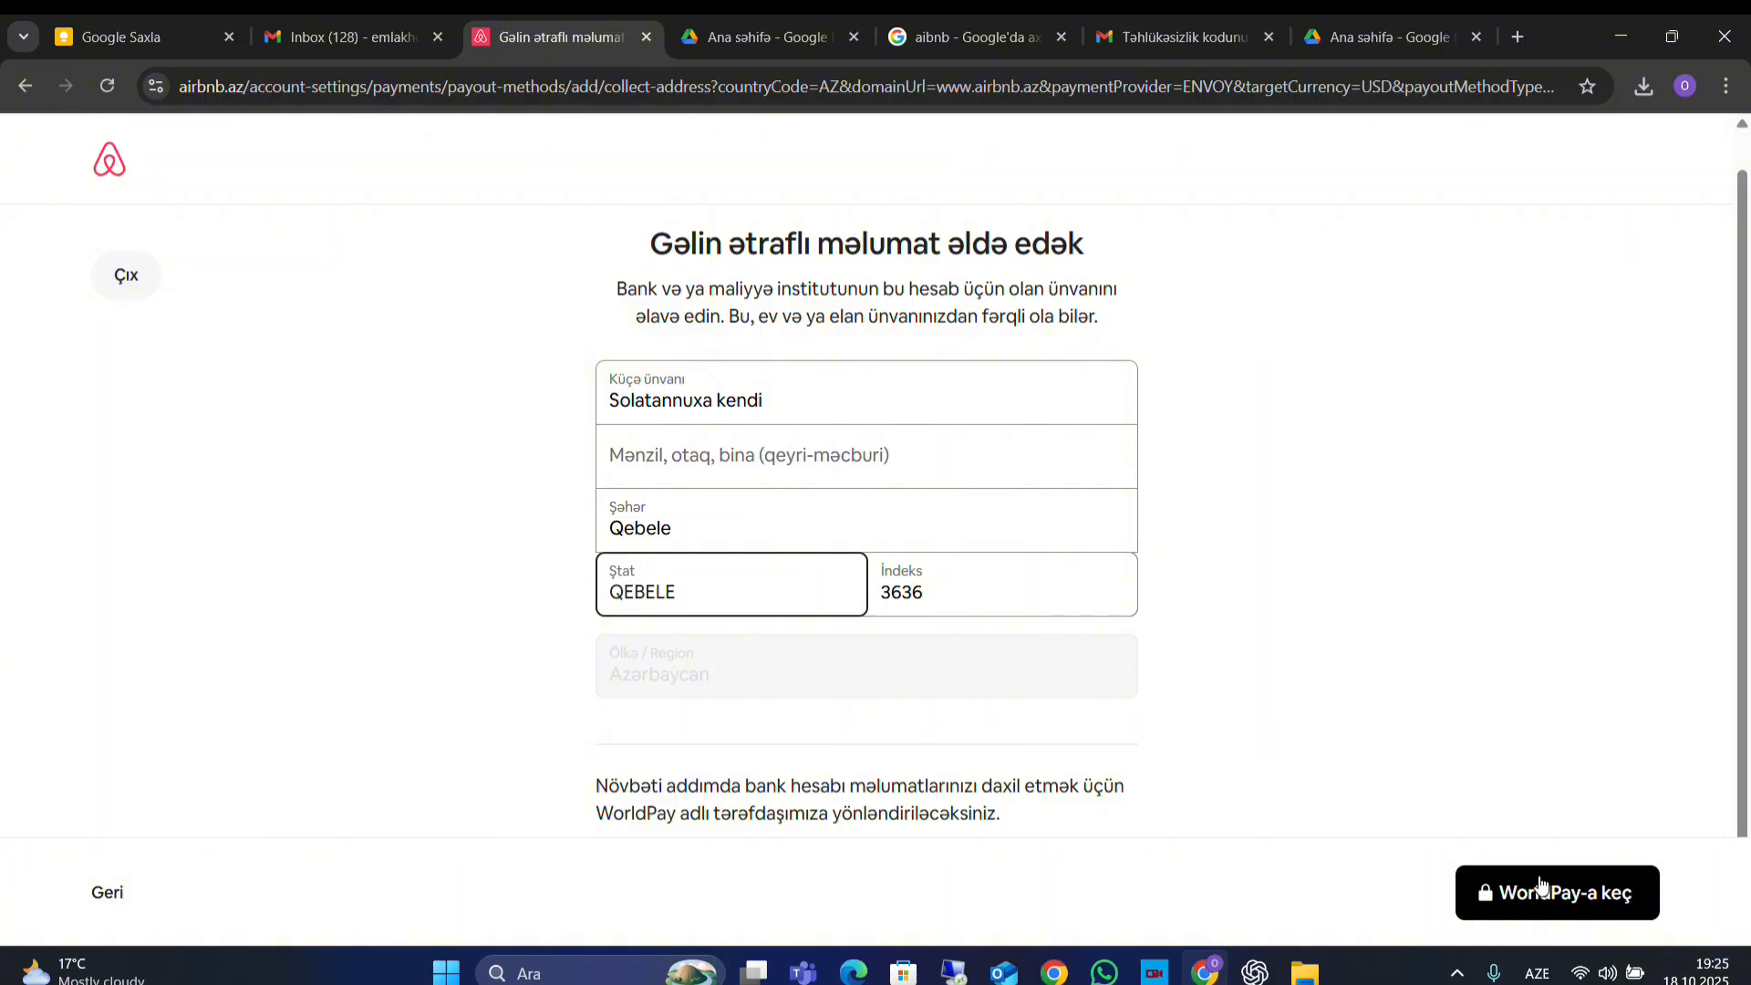
{"action": "left_click", "coordinate": [1513, 886]}
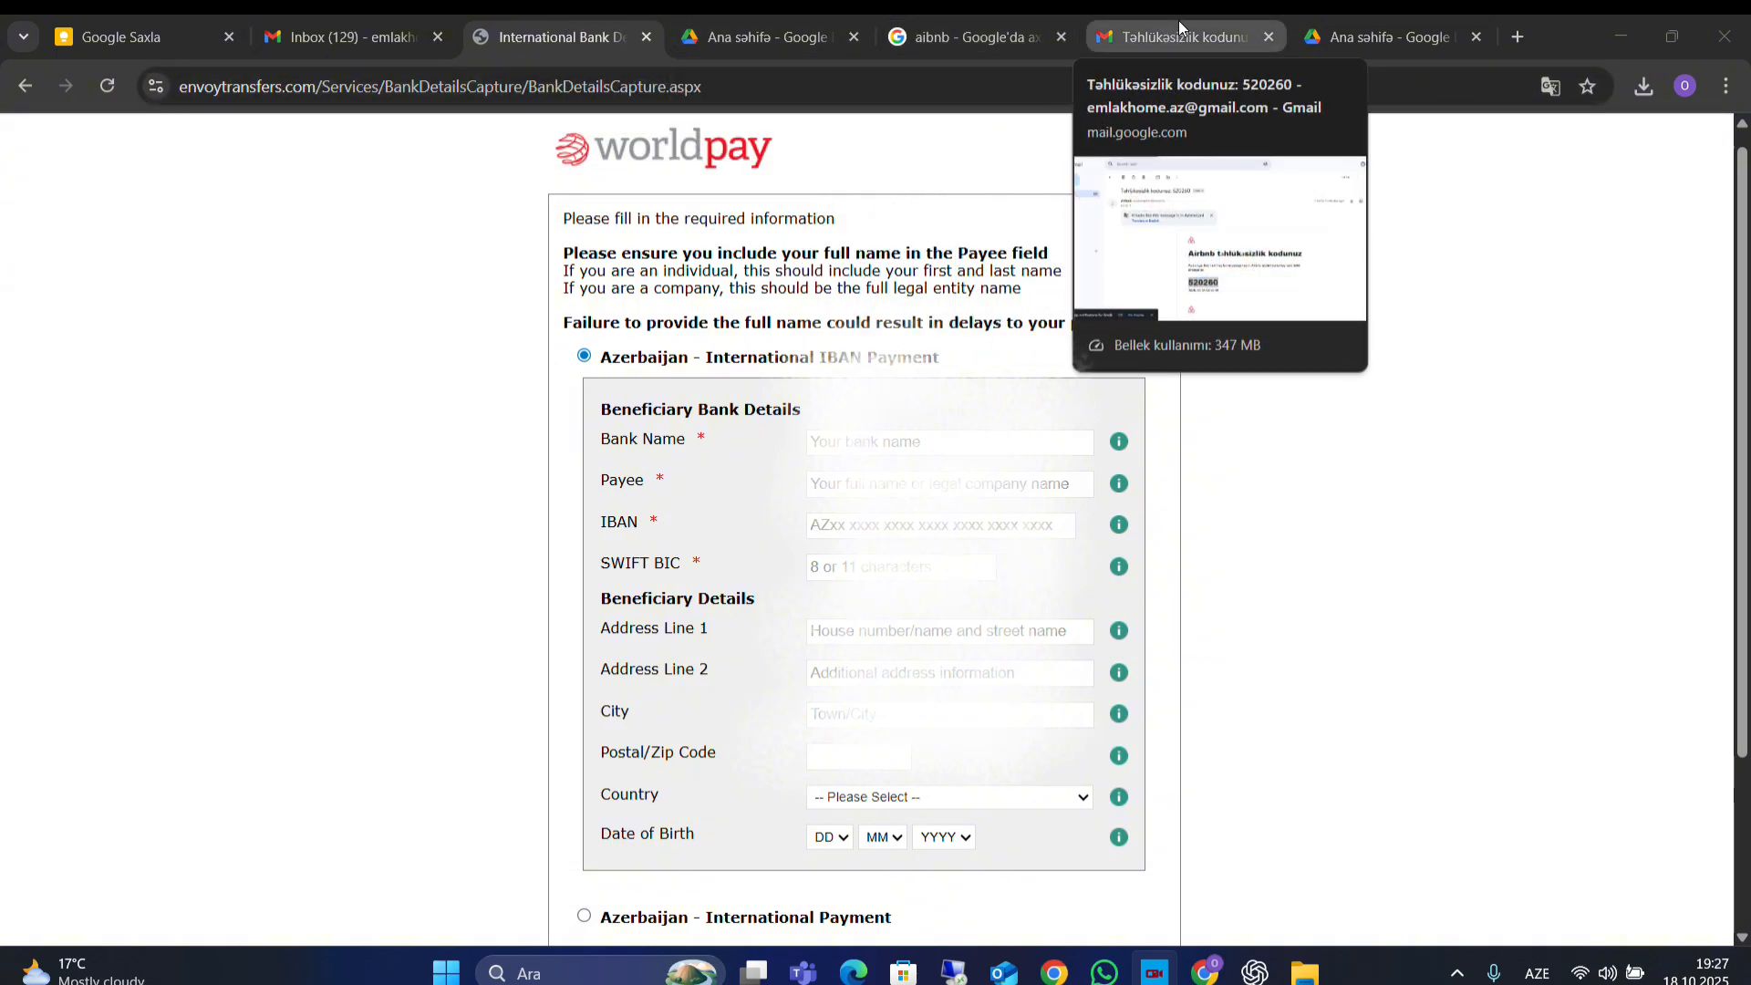
Open the 'Lazim olacaq info' Keep note at its bank info showing Kapital Bank ASC, Qəbələ filialı
{"action": "left_click", "coordinate": [133, 23]}
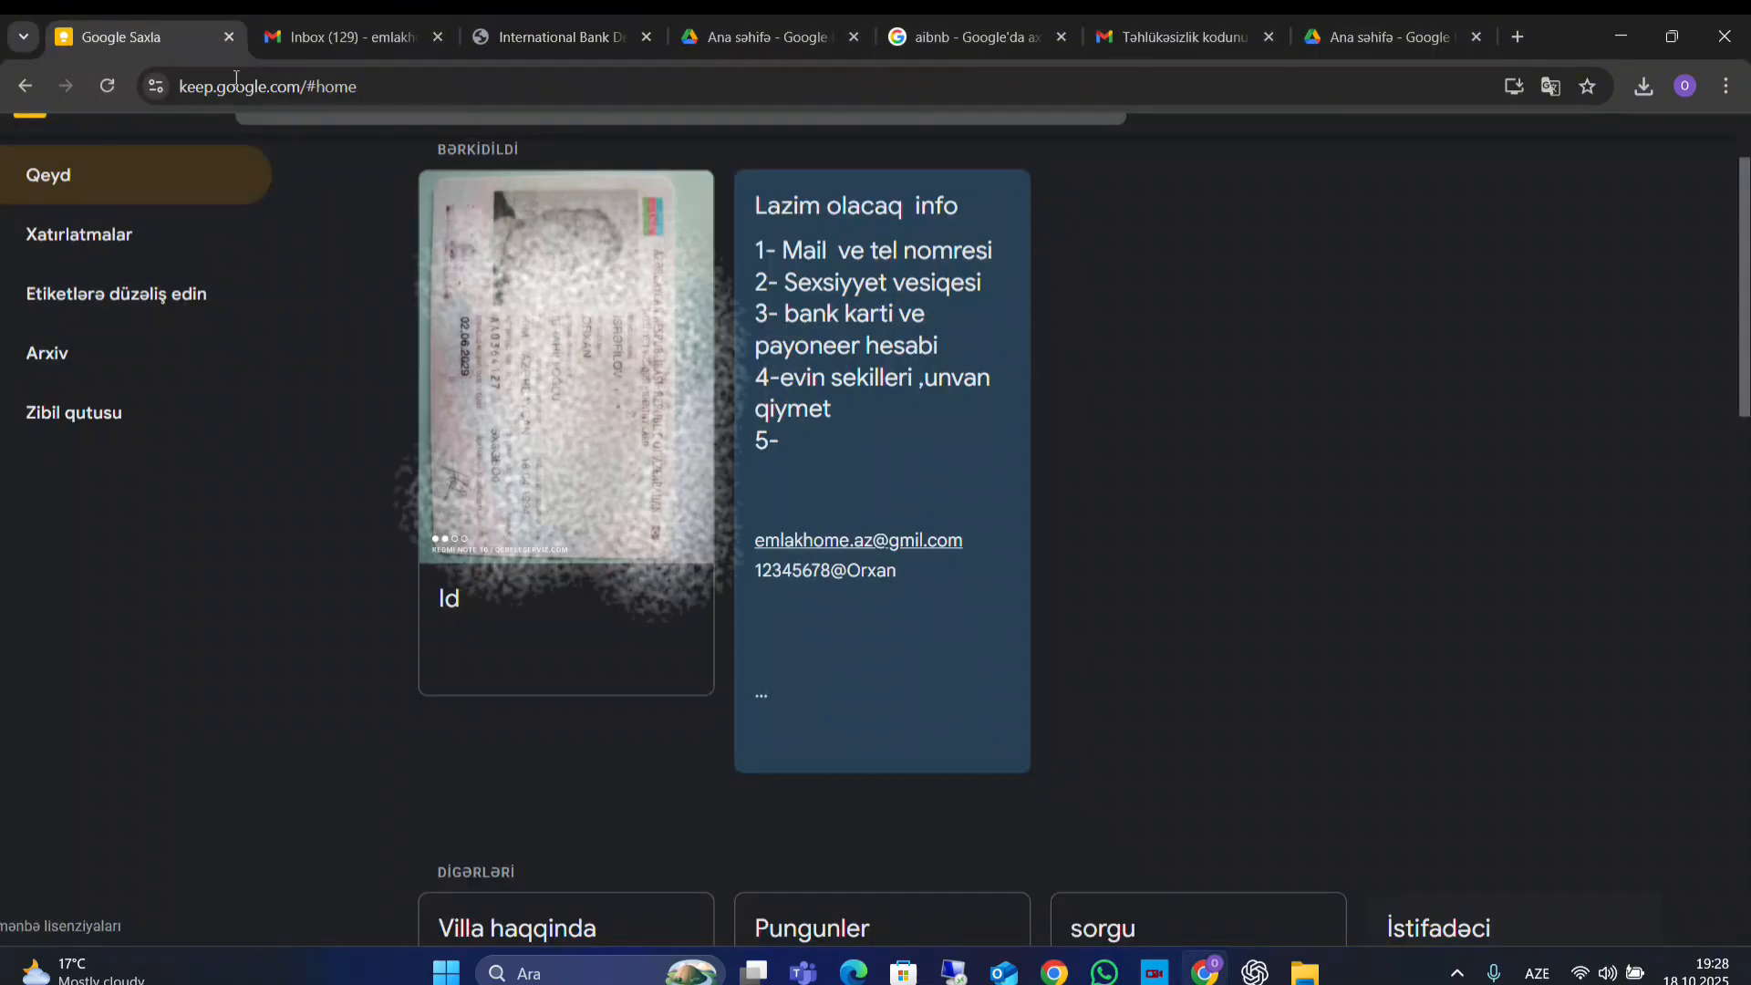
{"action": "scroll", "coordinate": [602, 418], "scroll_direction": "down", "scroll_amount": 1}
{"action": "left_click", "coordinate": [955, 397]}
{"action": "scroll", "coordinate": [658, 530], "scroll_direction": "down", "scroll_amount": 10}
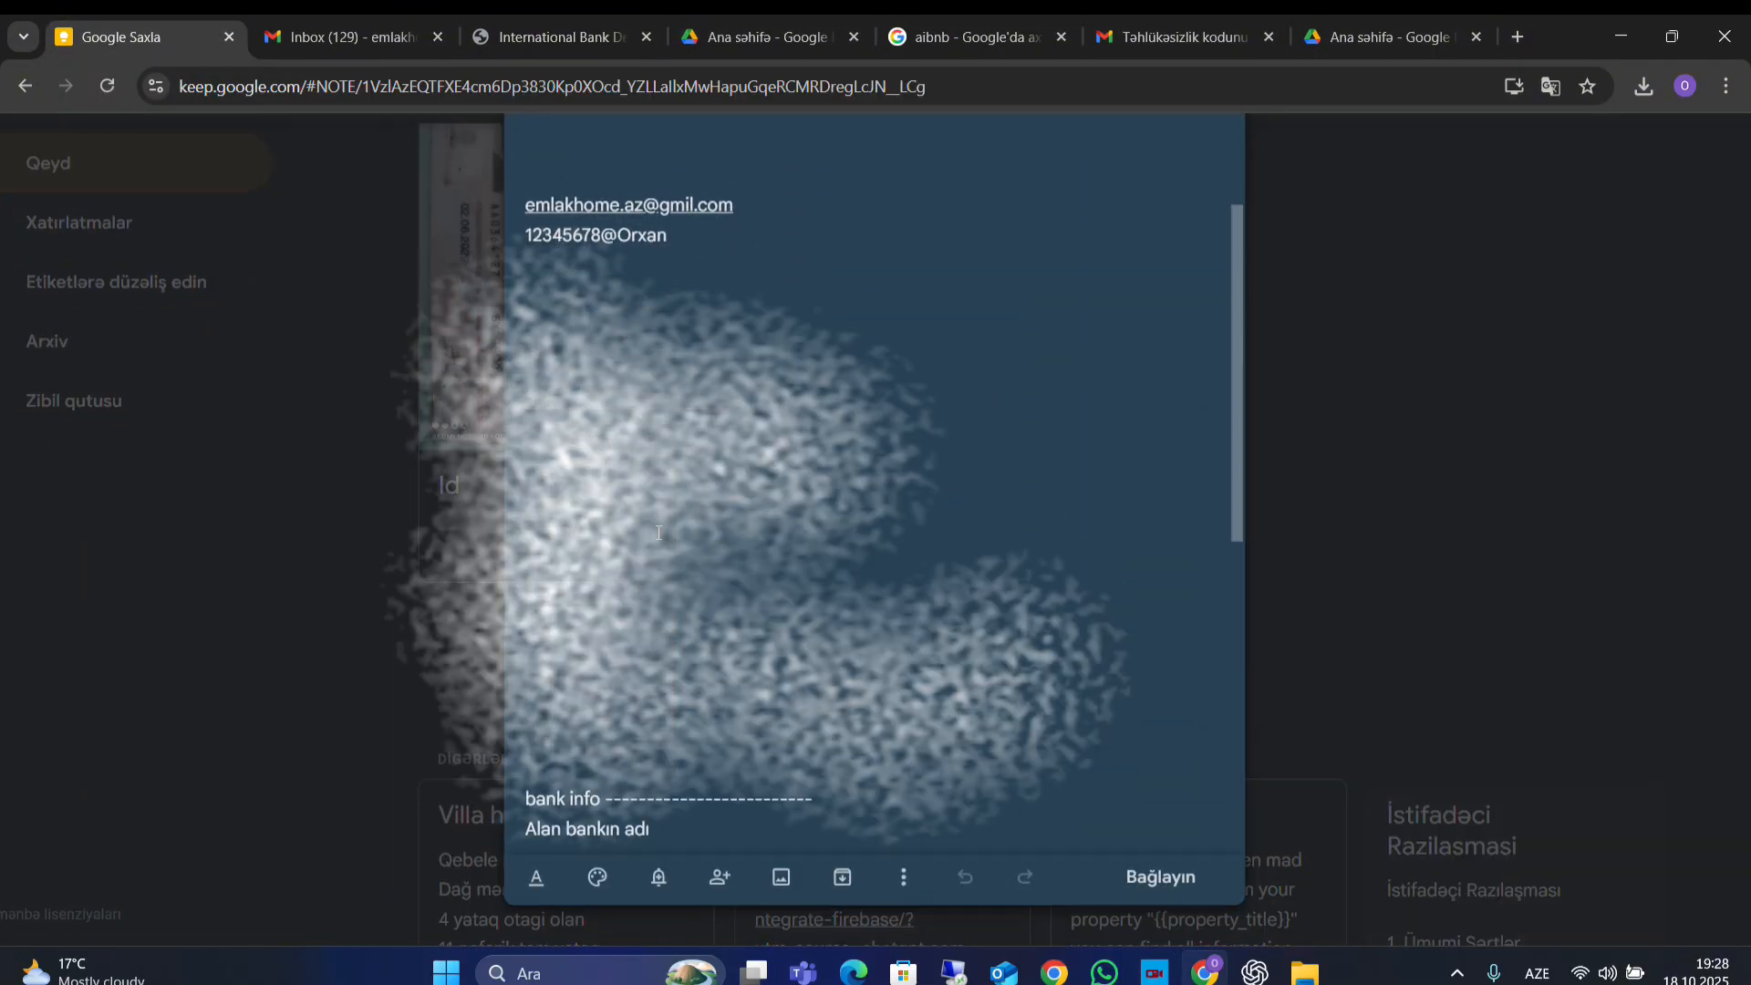
{"action": "scroll", "coordinate": [658, 530], "scroll_direction": "down", "scroll_amount": 1}
{"action": "scroll", "coordinate": [629, 419], "scroll_direction": "up", "scroll_amount": 1}
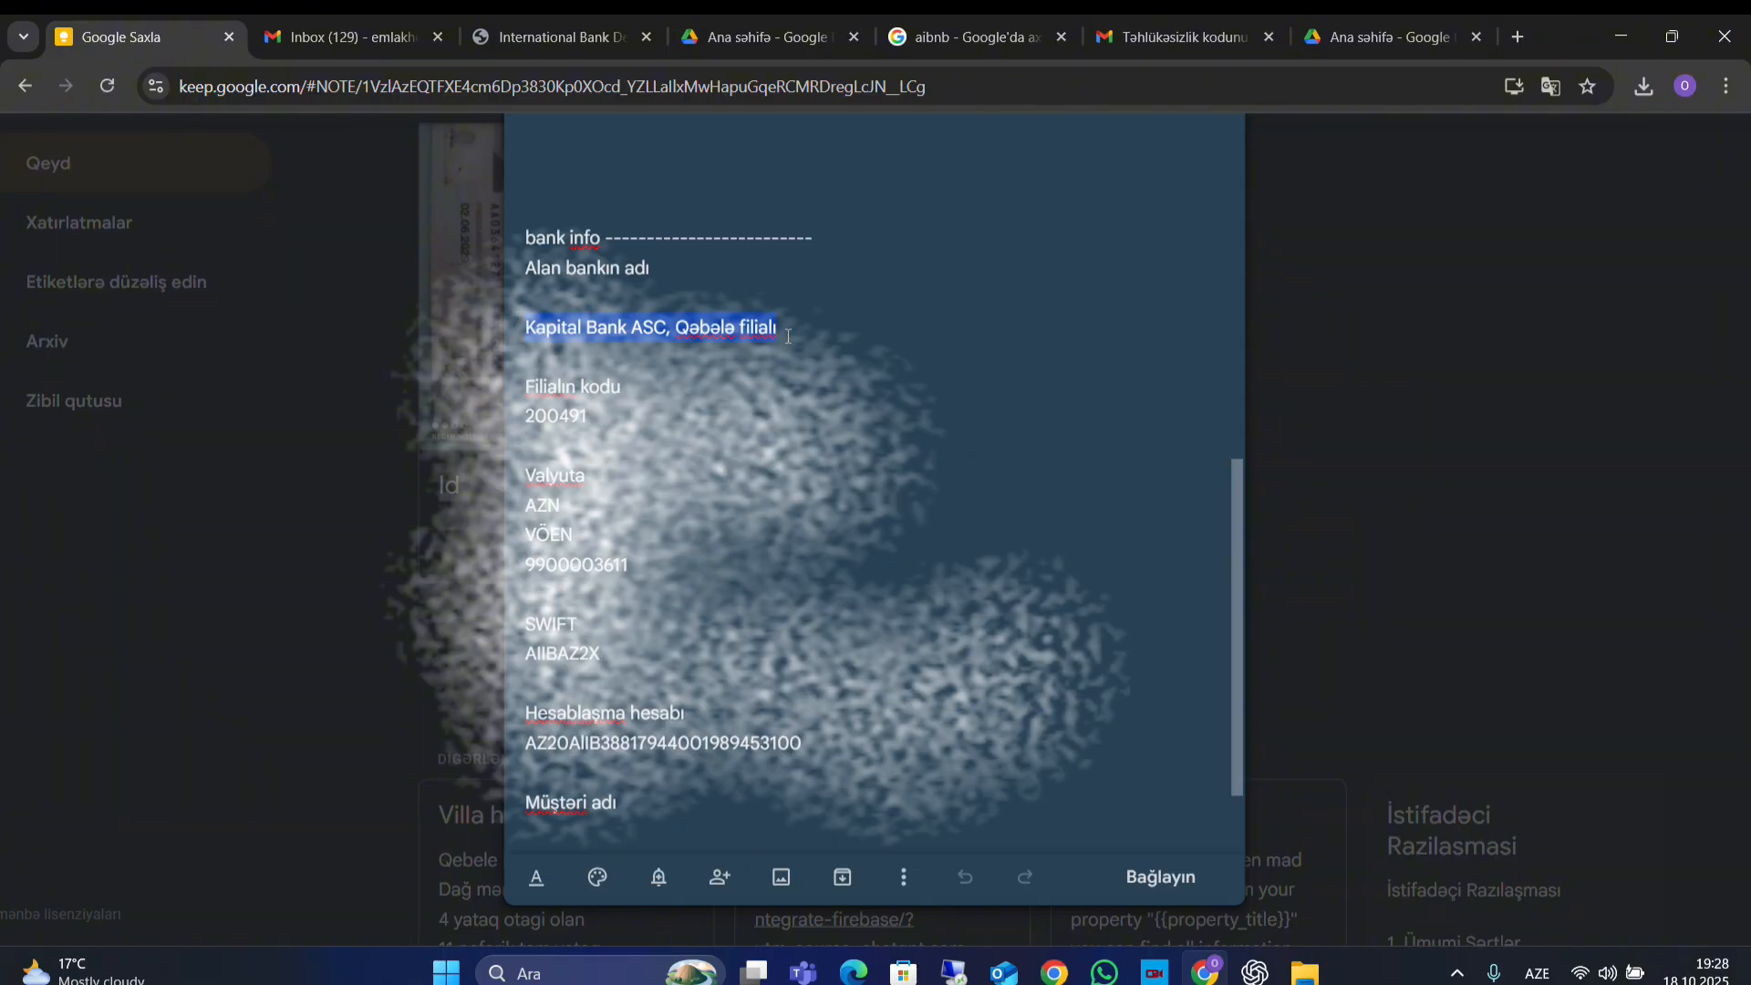
Paste the bank name Kapital Bank ASC, Qəbələ filialı into Worldpay's Bank Name field
{"action": "left_click", "coordinate": [572, 42]}
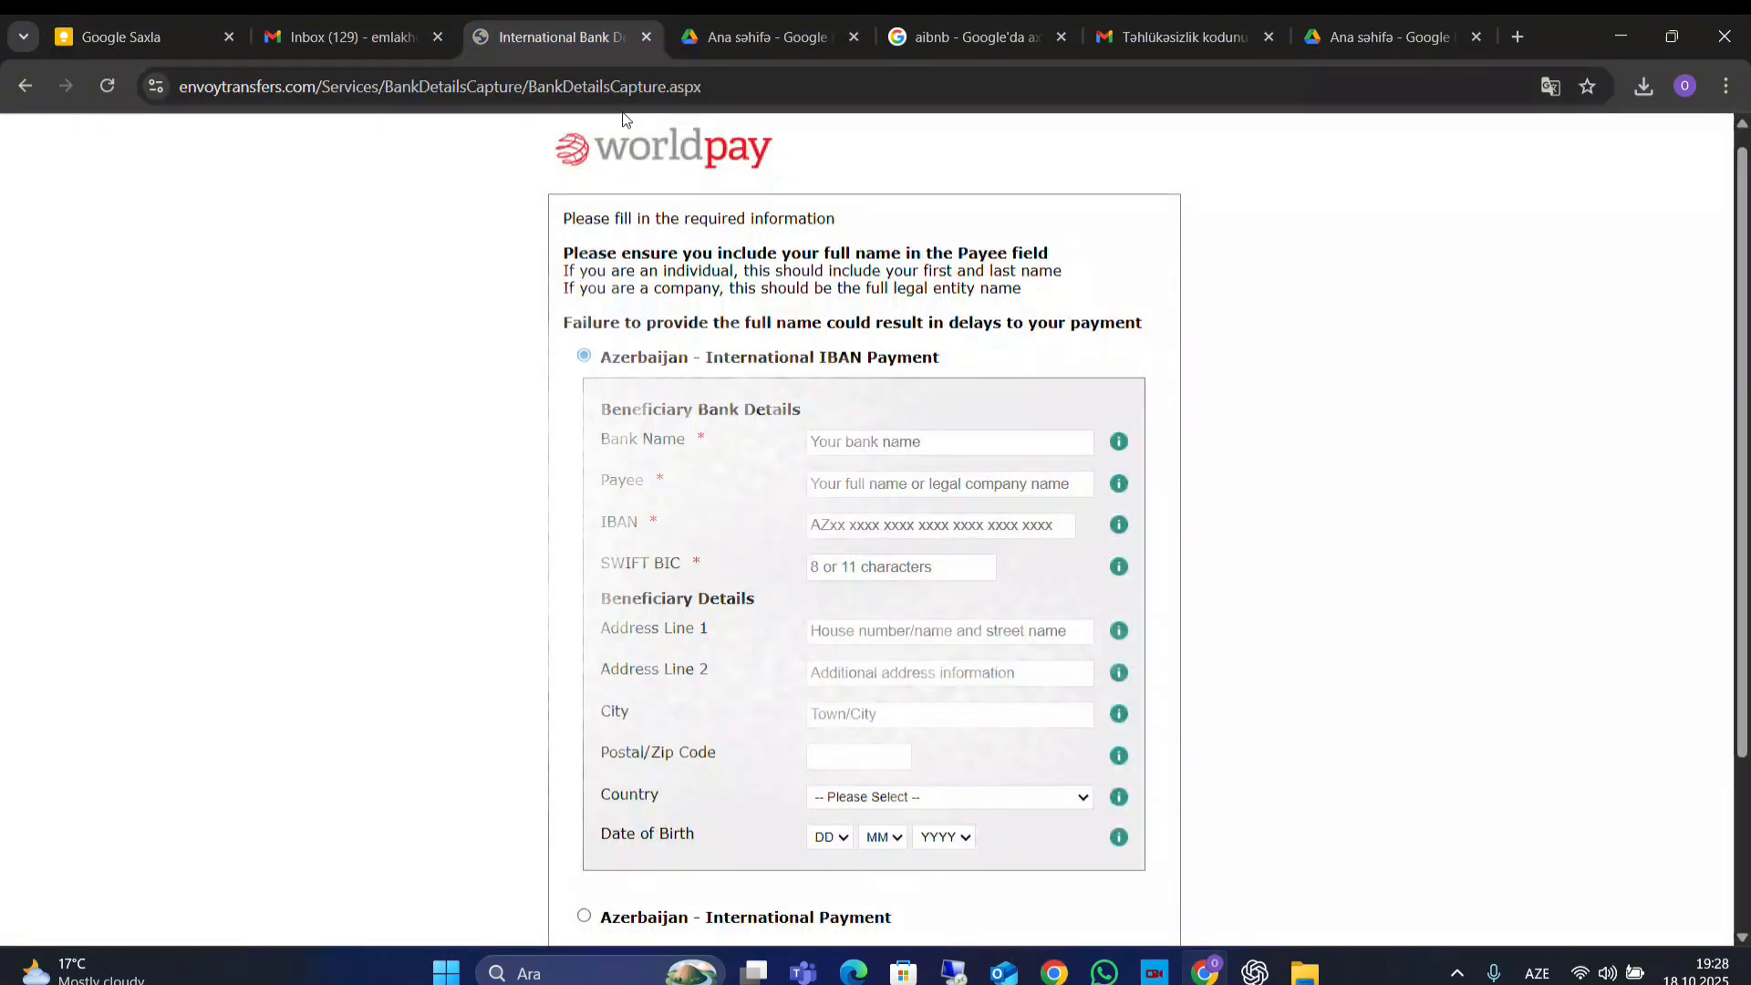
{"action": "left_click", "coordinate": [868, 439]}
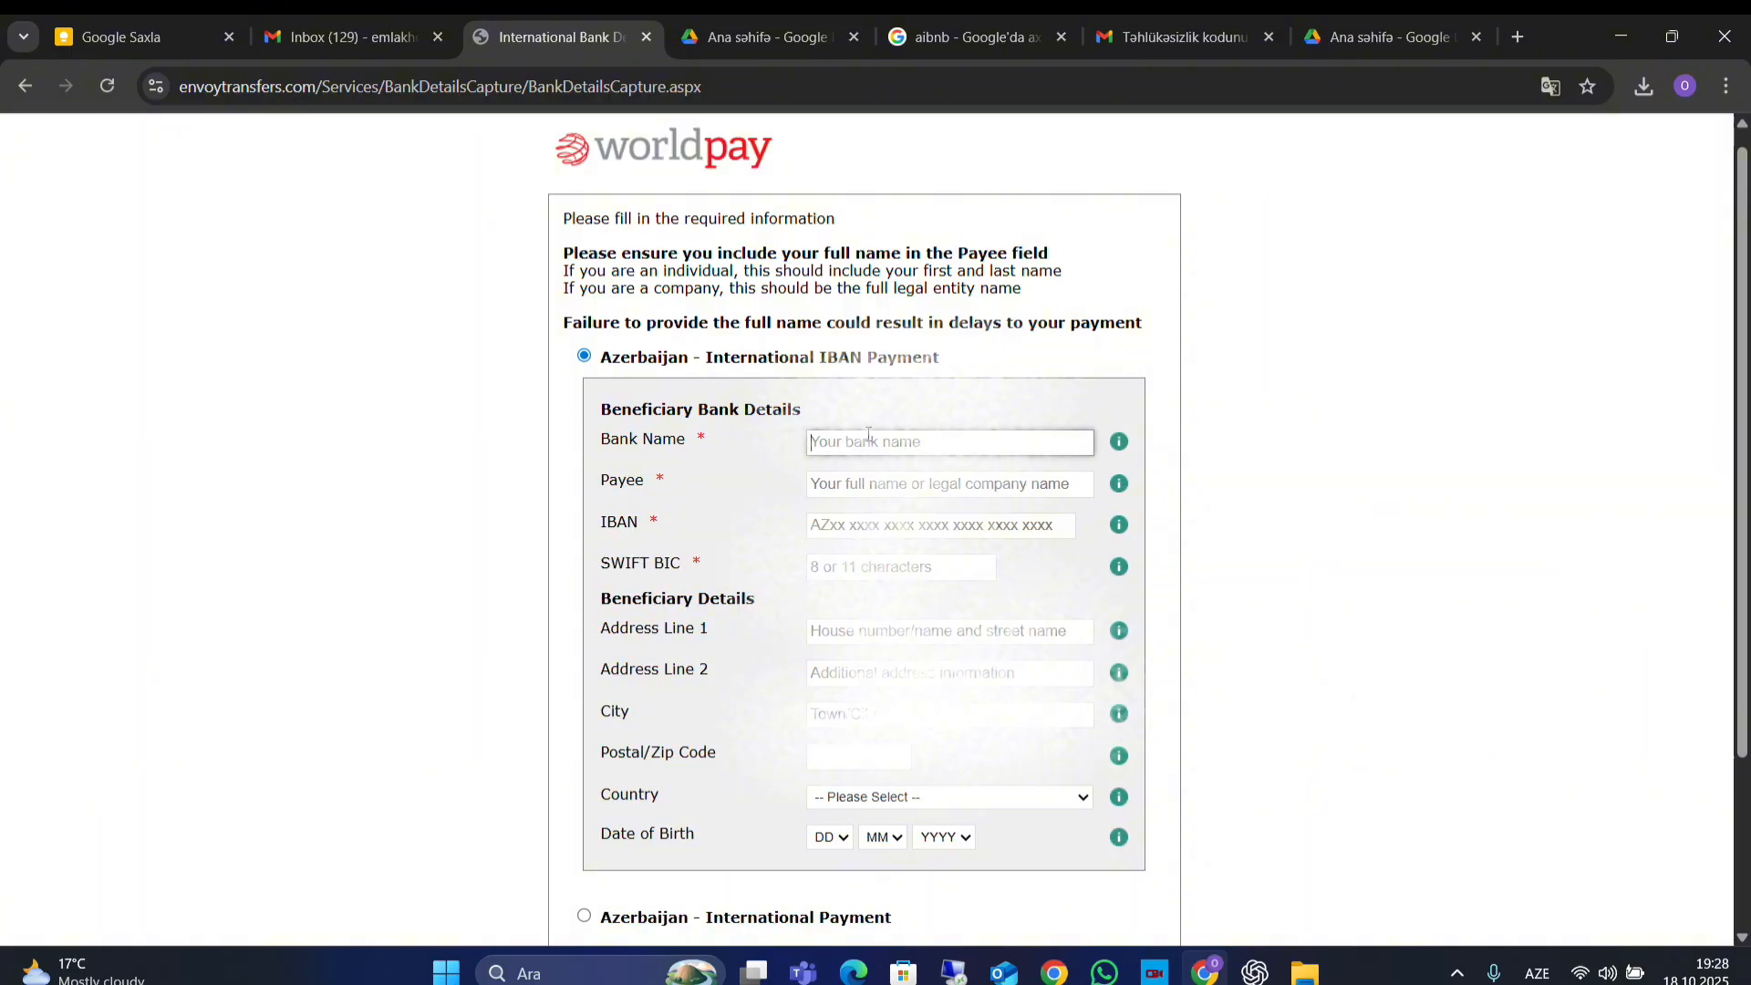
{"action": "type", "text": "Kapital Bank ASC, Qəbələ filialı"}
Type the account holder's full name into the Payee field
{"action": "left_click", "coordinate": [873, 484]}
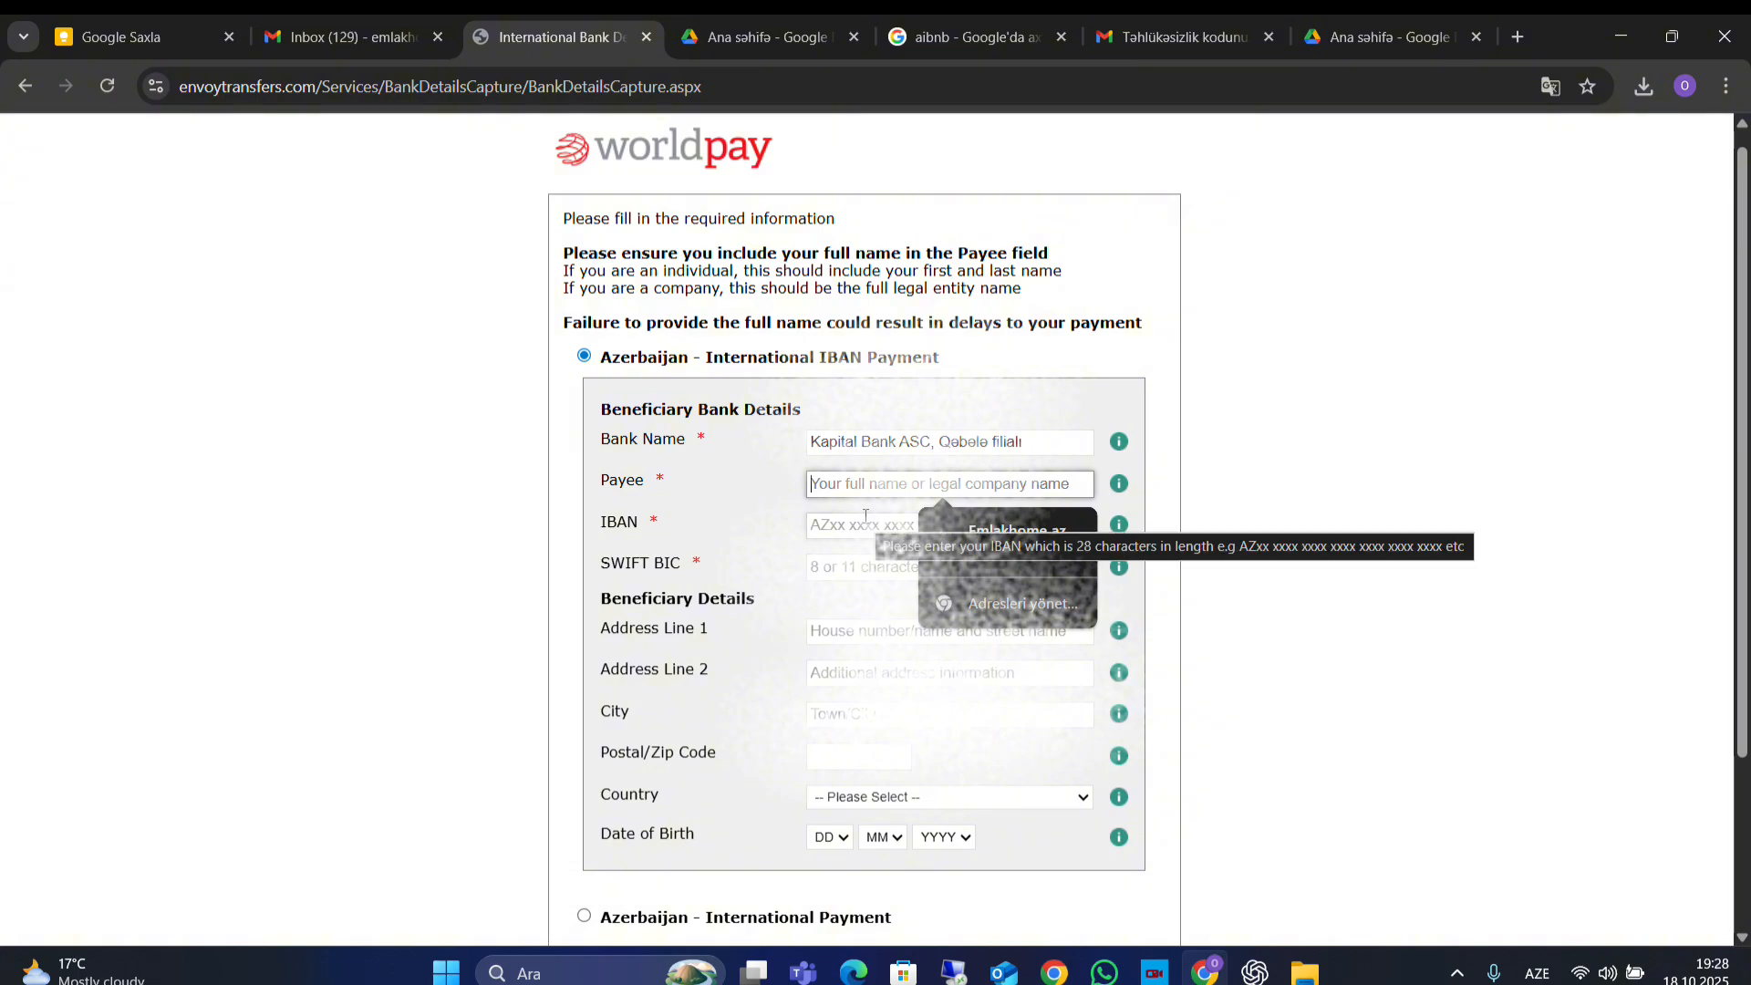
{"action": "type", "text": "o"}
{"action": "key", "text": "BackSpace"}
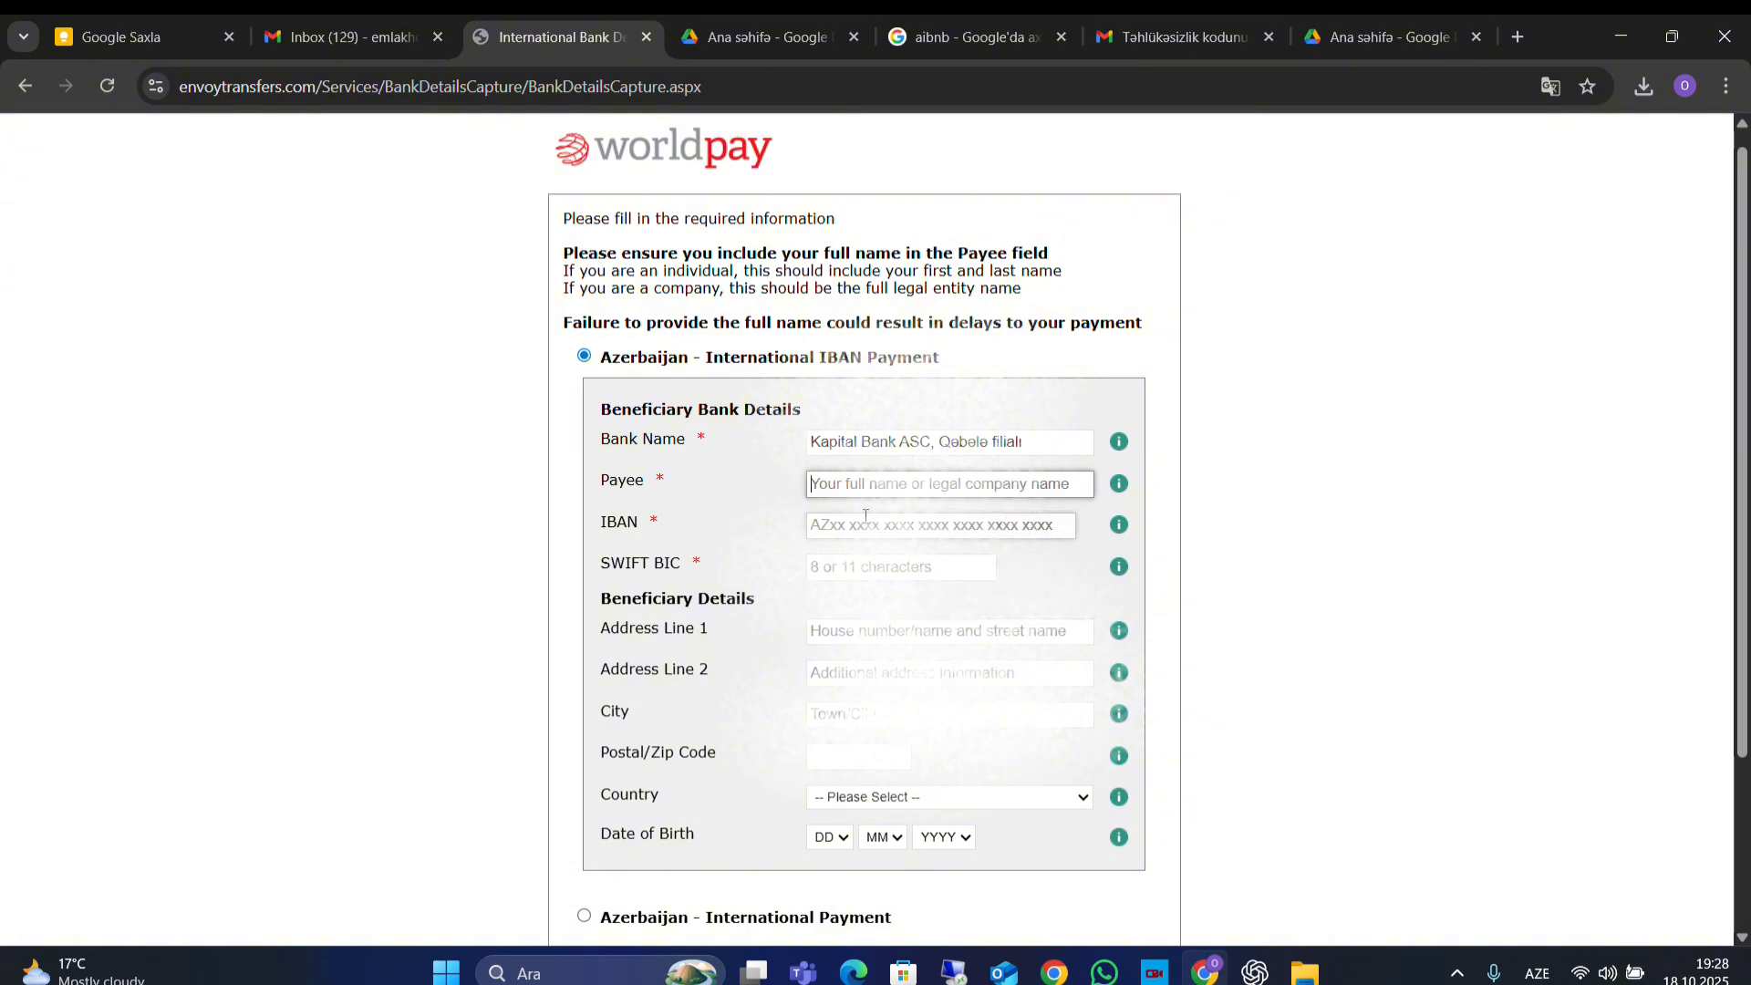
{"action": "type", "text": "o"}
{"action": "key", "text": "BackSpace"}
{"action": "type", "text": "o"}
{"action": "key", "text": "BackSpace"}
{"action": "type", "text": "o"}
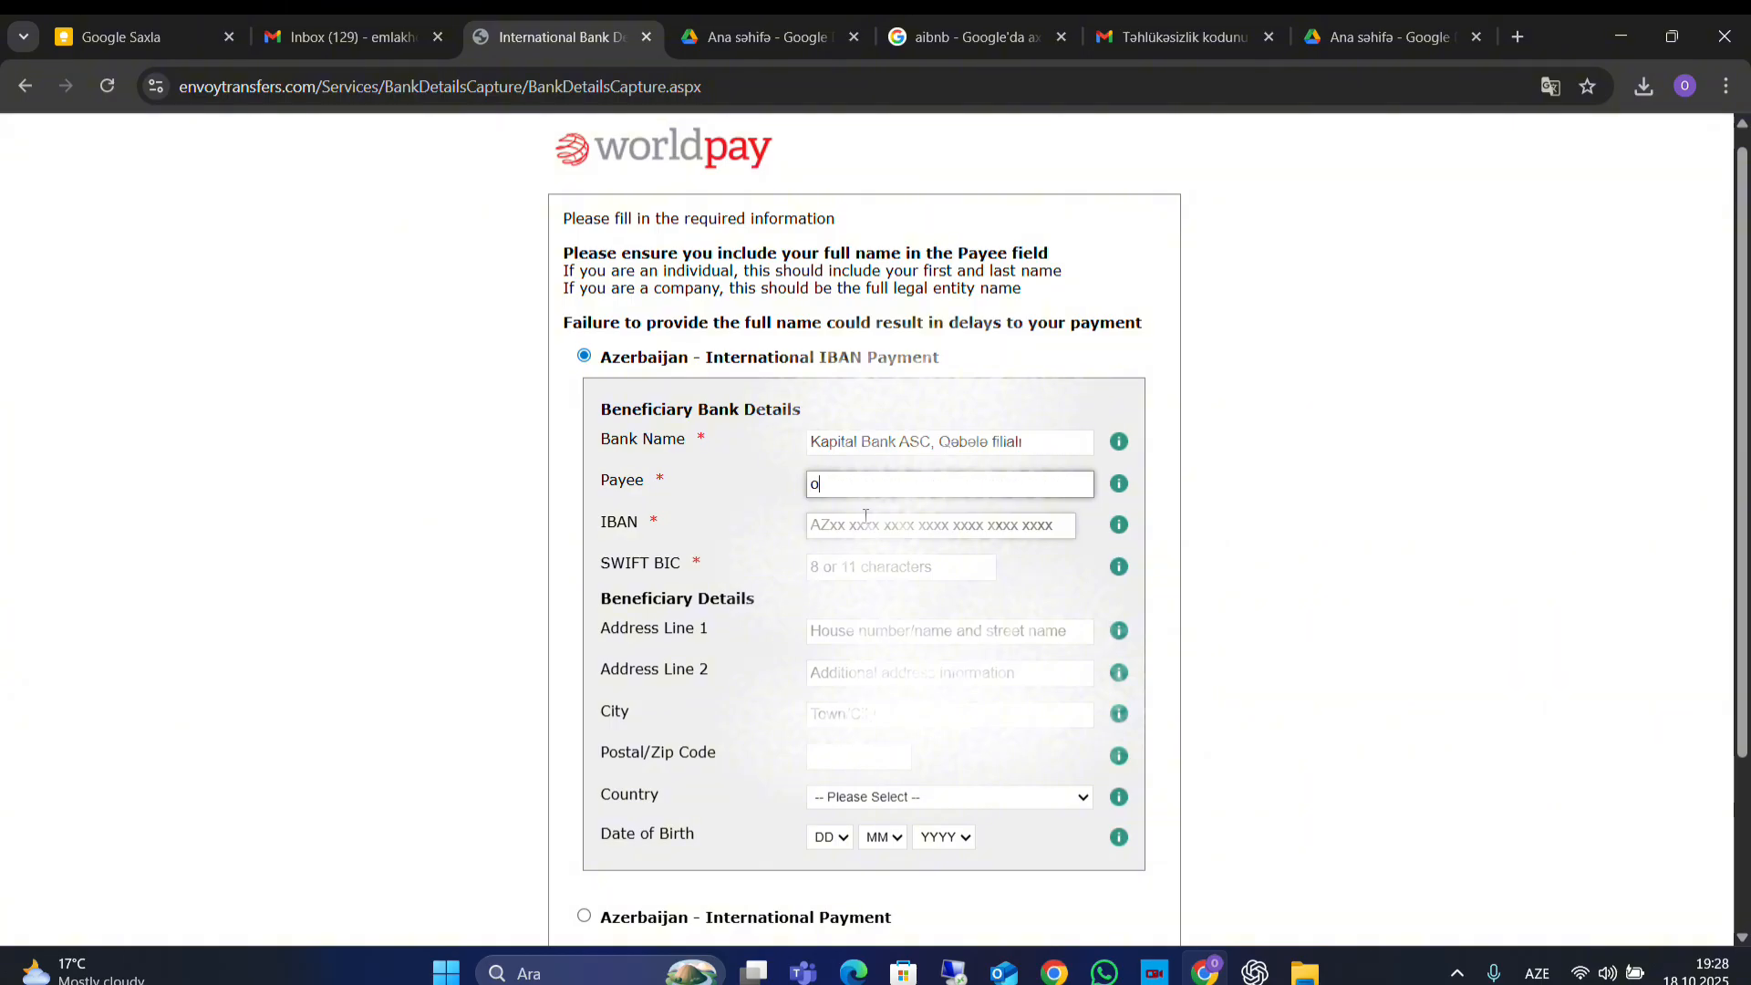
{"action": "key", "text": "BackSpace"}
Try copying the IBAN from the Keep note, removing the wrongly pasted bank name
{"action": "left_click", "coordinate": [873, 524]}
{"action": "left_click", "coordinate": [202, 20]}
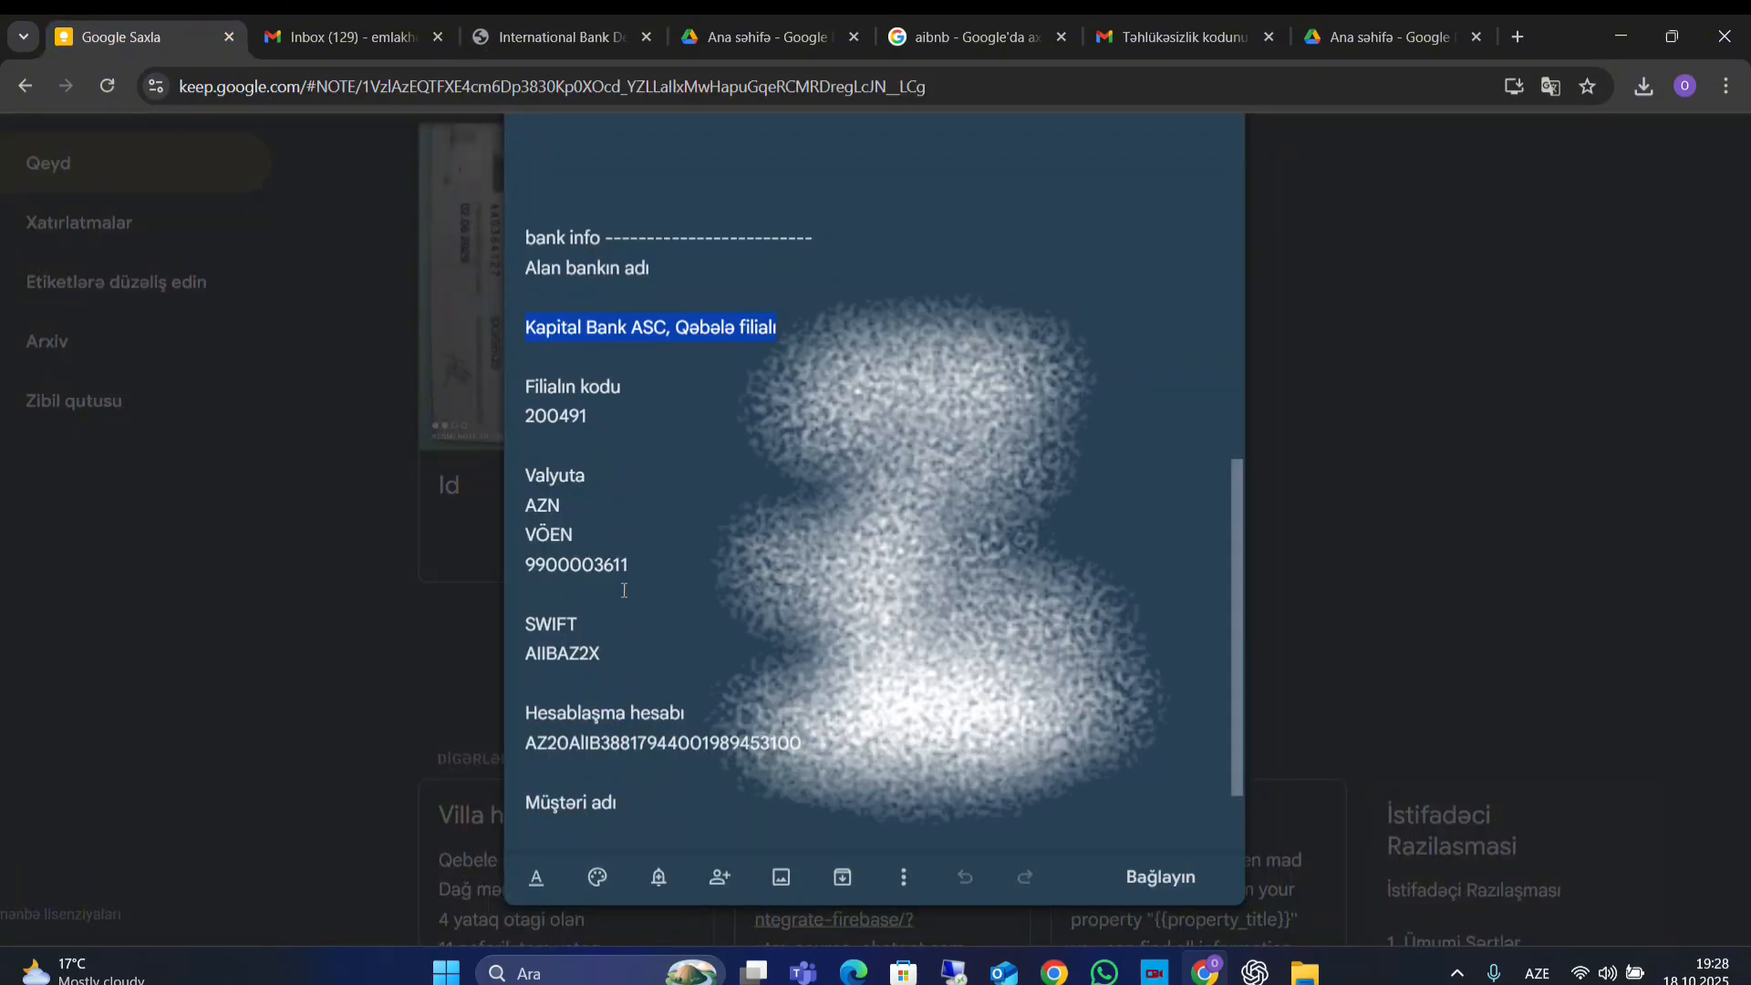
{"action": "scroll", "coordinate": [624, 590], "scroll_direction": "down", "scroll_amount": 2}
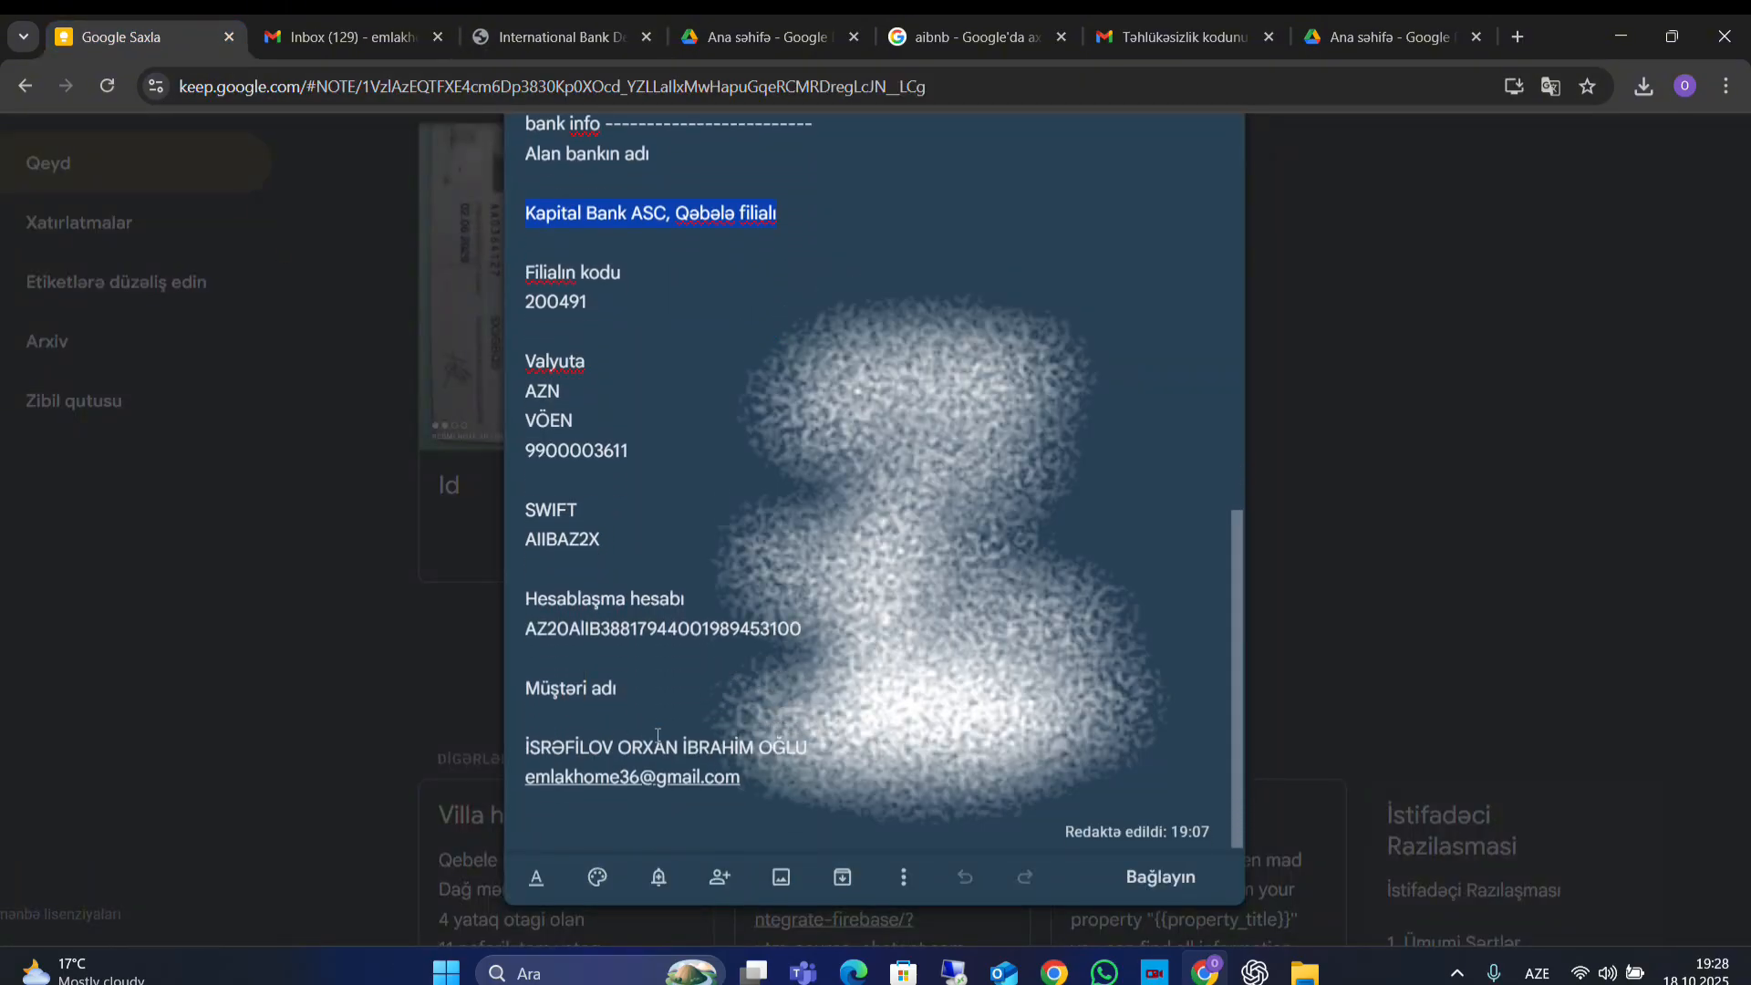
{"action": "left_click", "coordinate": [800, 630]}
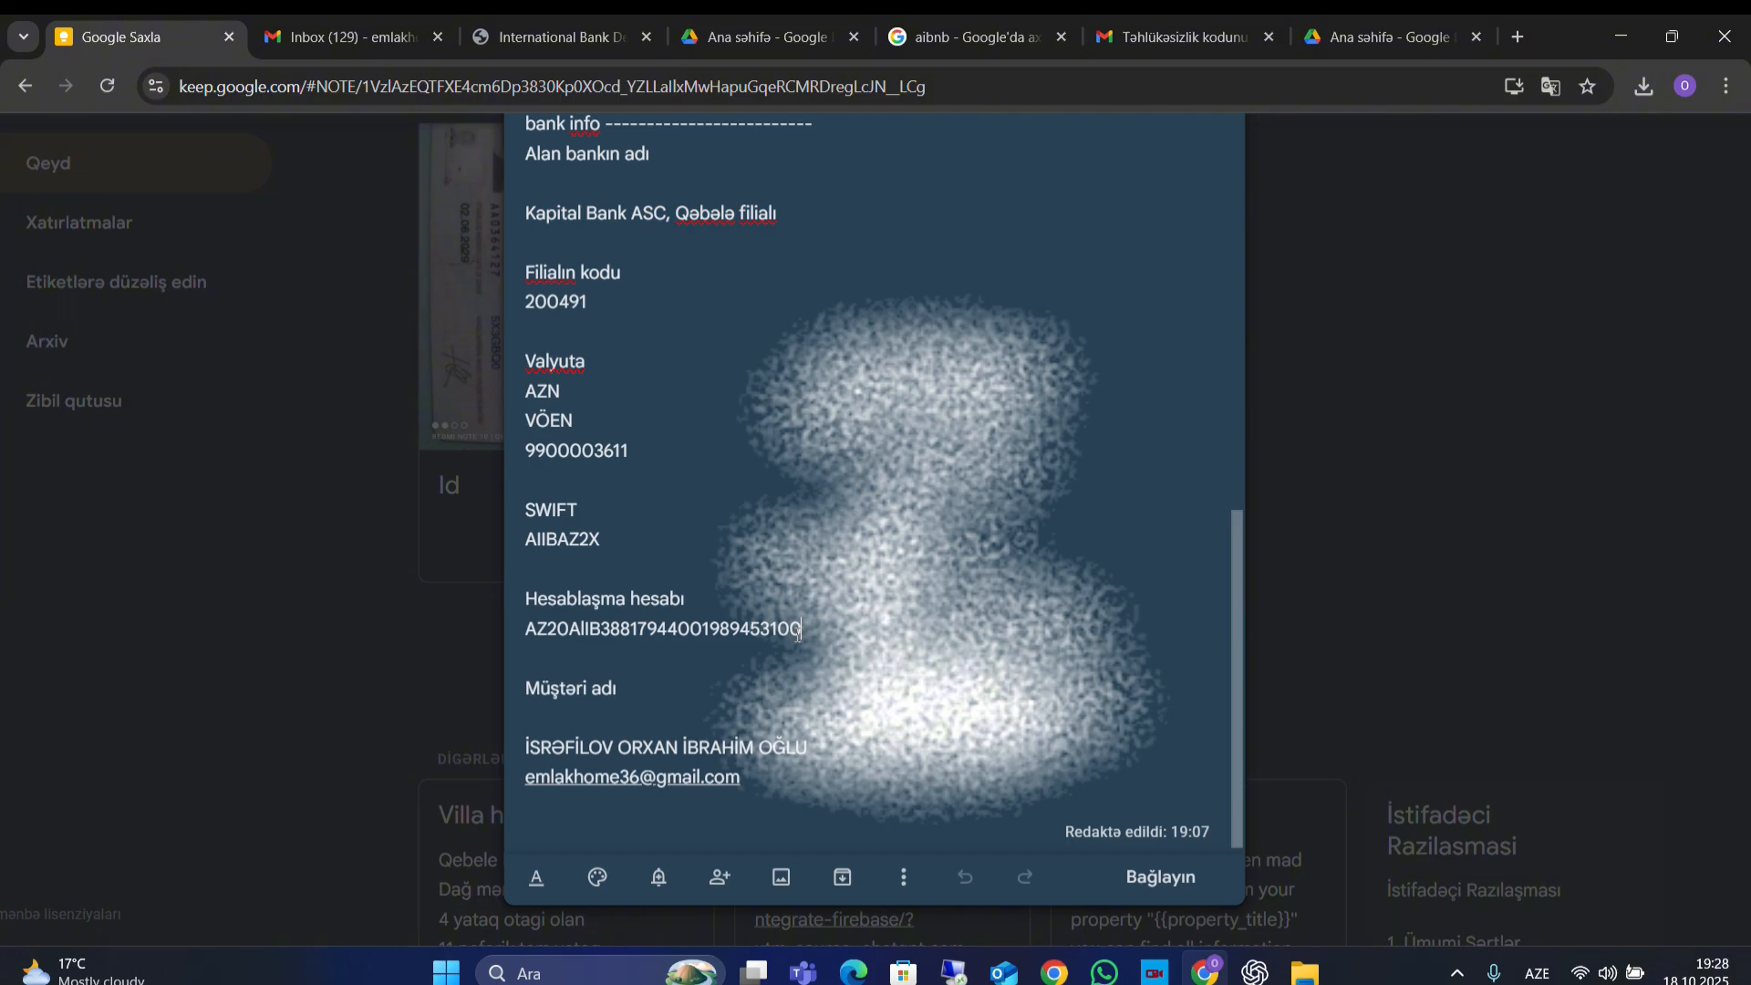
{"action": "left_click_drag", "start_coordinate": [800, 629], "coordinate": [522, 630]}
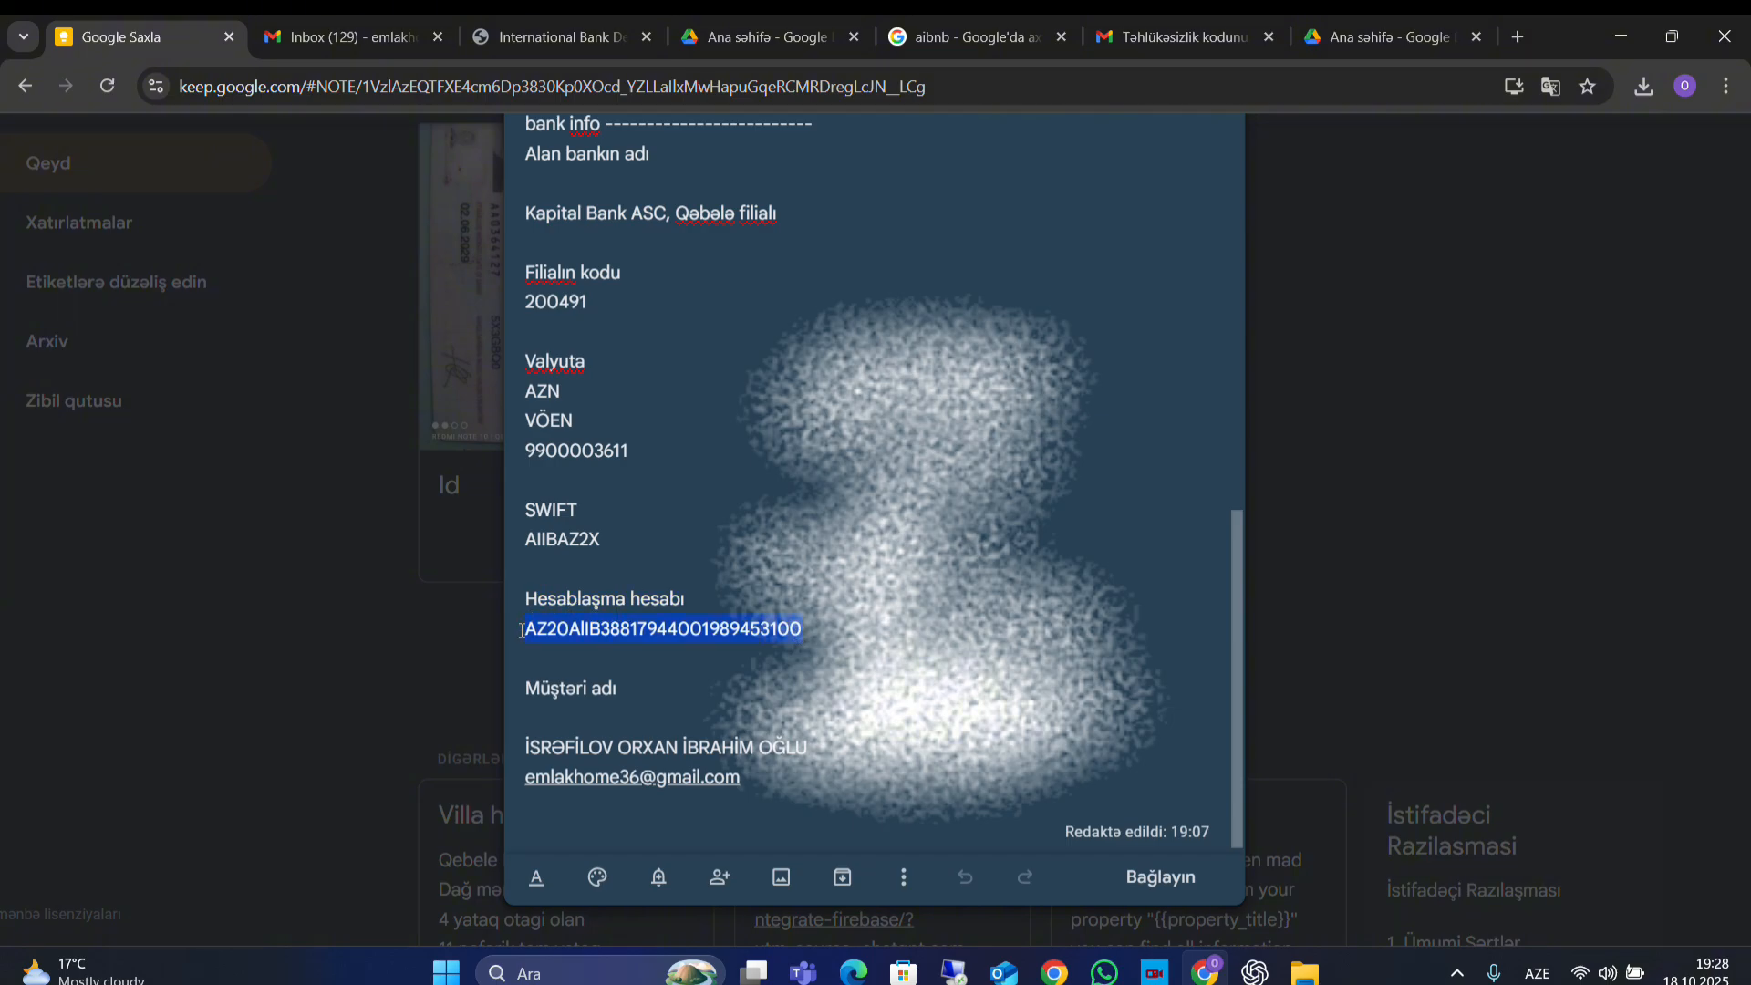
{"action": "left_click", "coordinate": [1381, 82]}
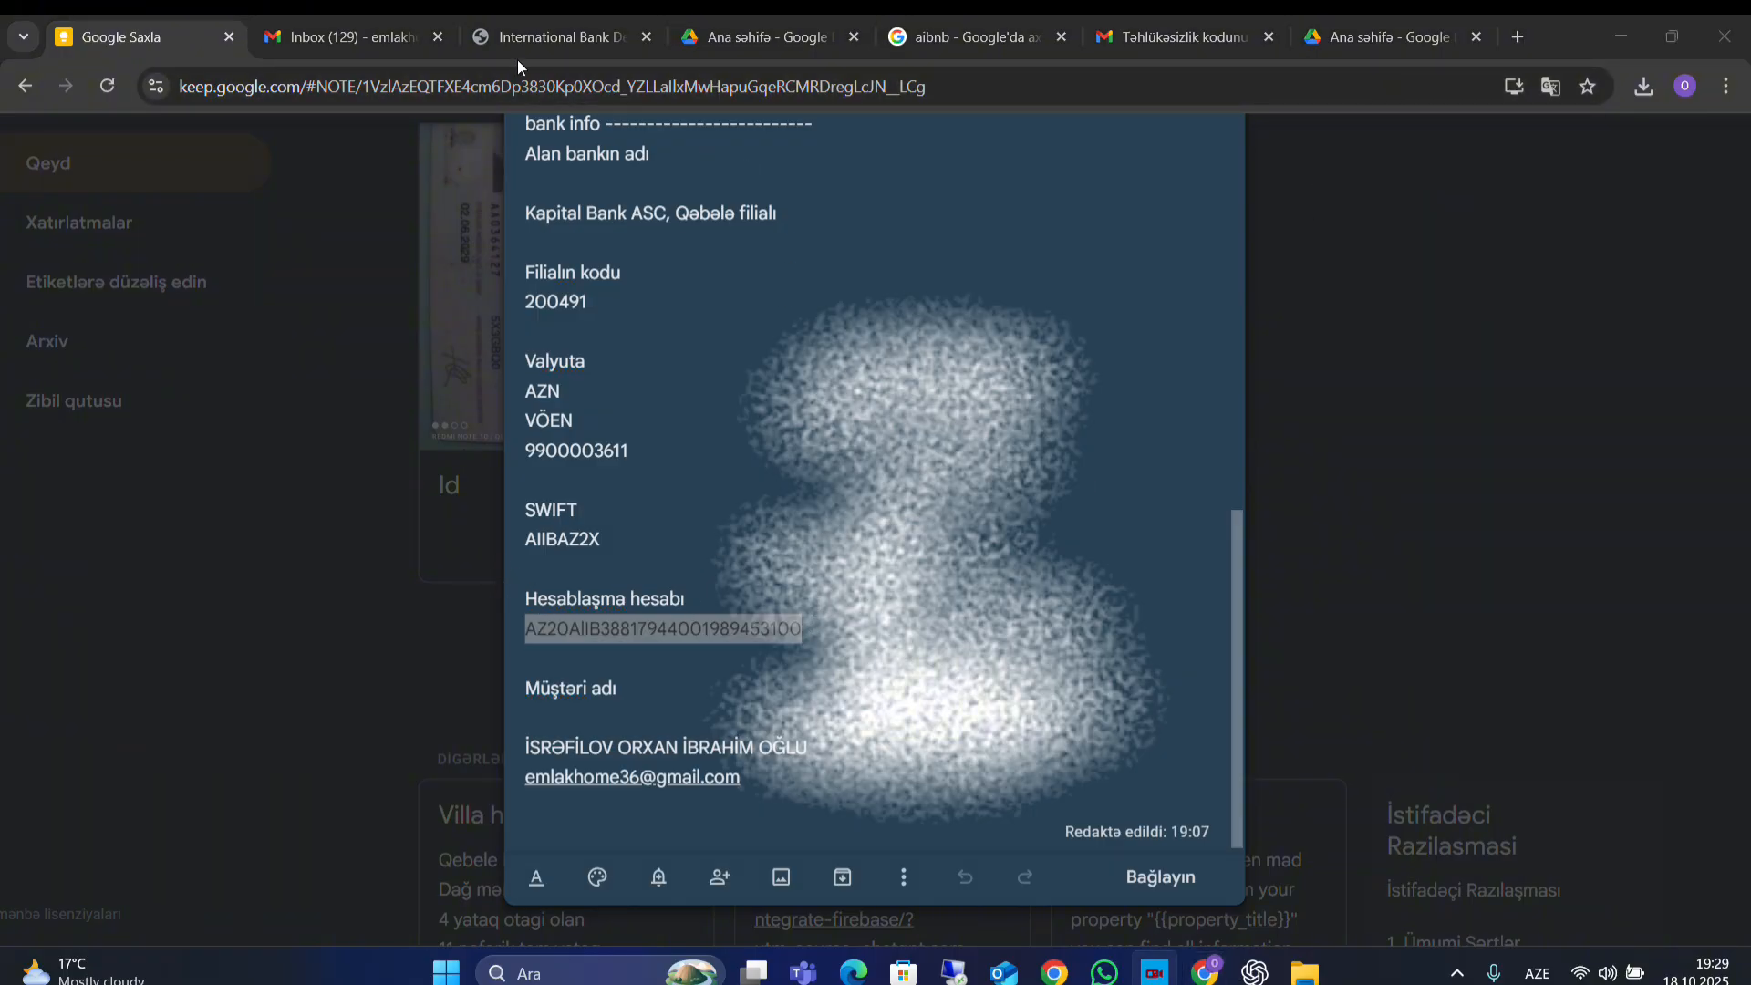
{"action": "left_click", "coordinate": [556, 25]}
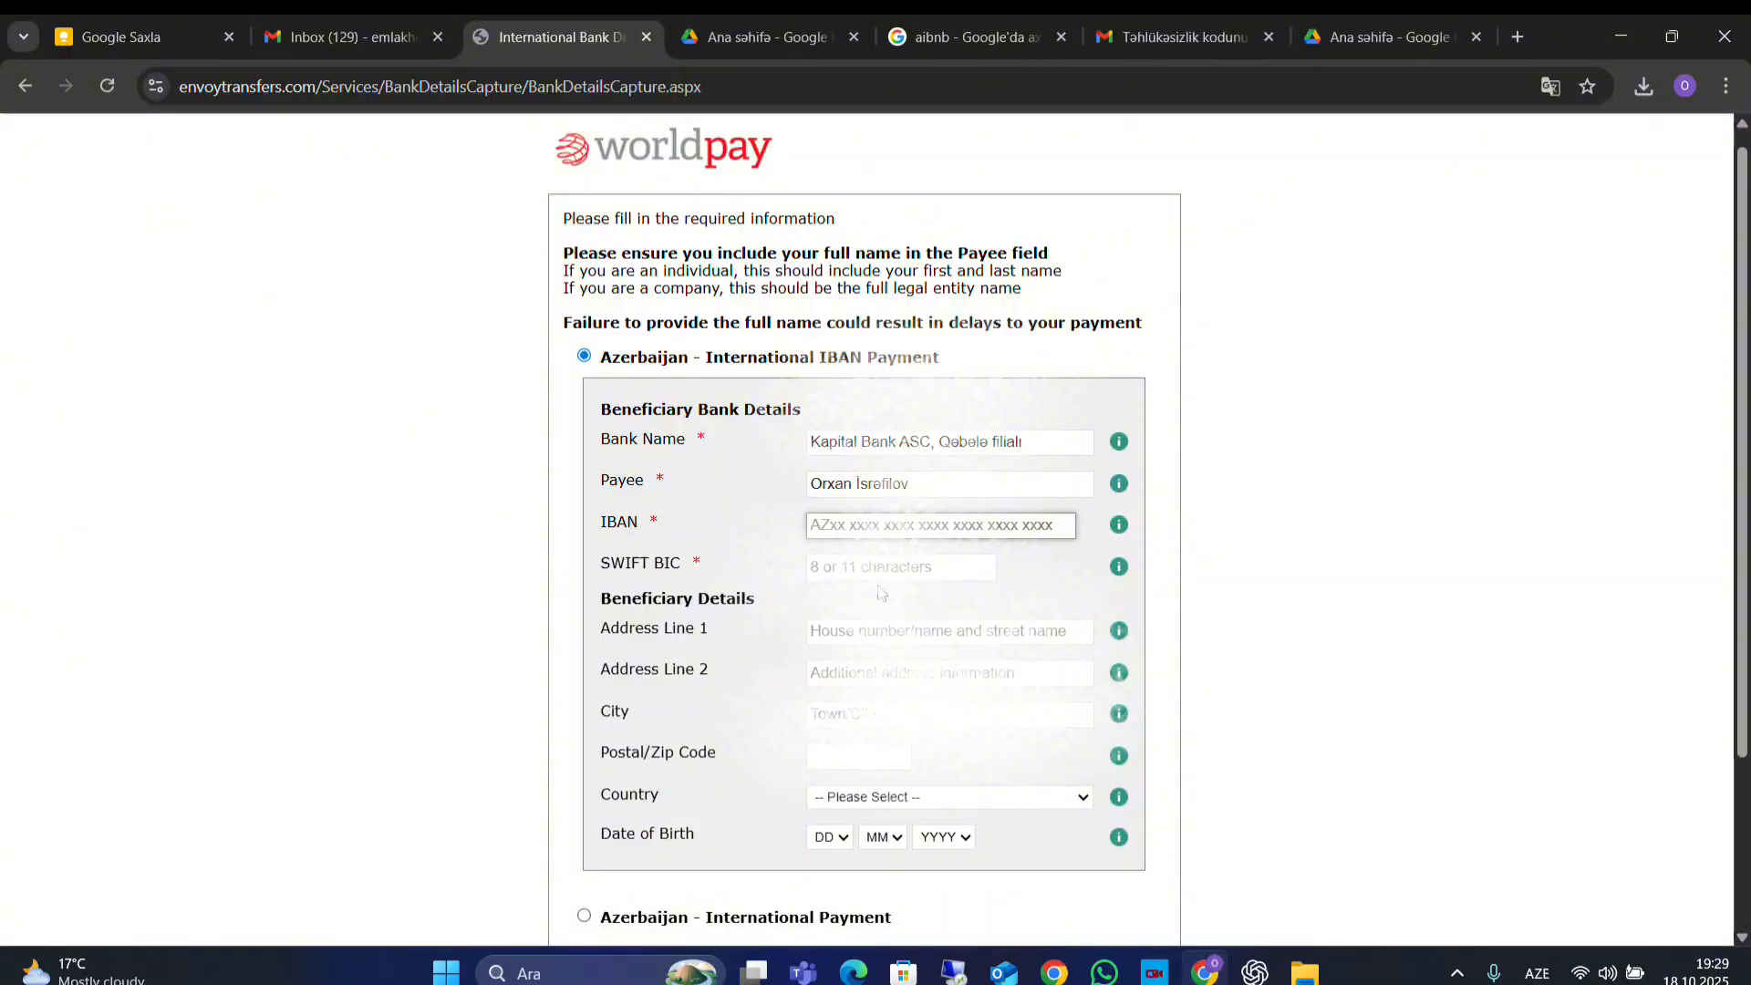
{"action": "type", "text": "Kapital Bank ASC, Qəbələ filialı"}
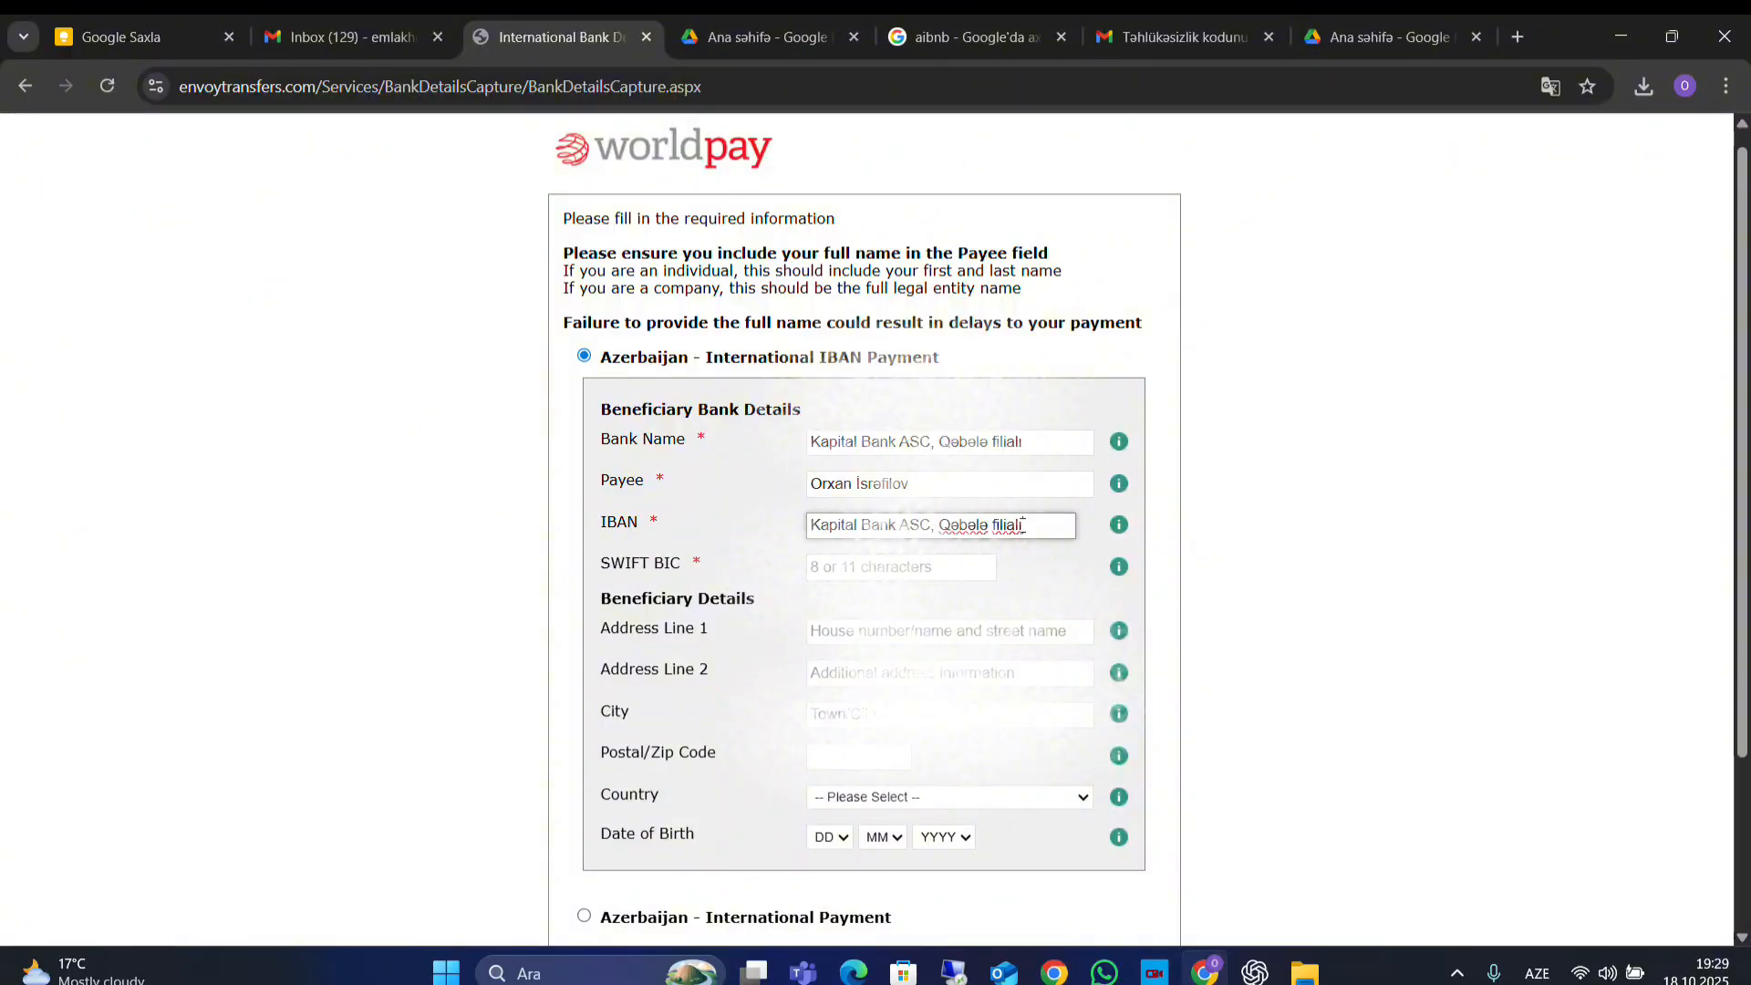
{"action": "left_click_drag", "start_coordinate": [1057, 515], "coordinate": [762, 524]}
{"action": "key", "text": "BackSpace"}
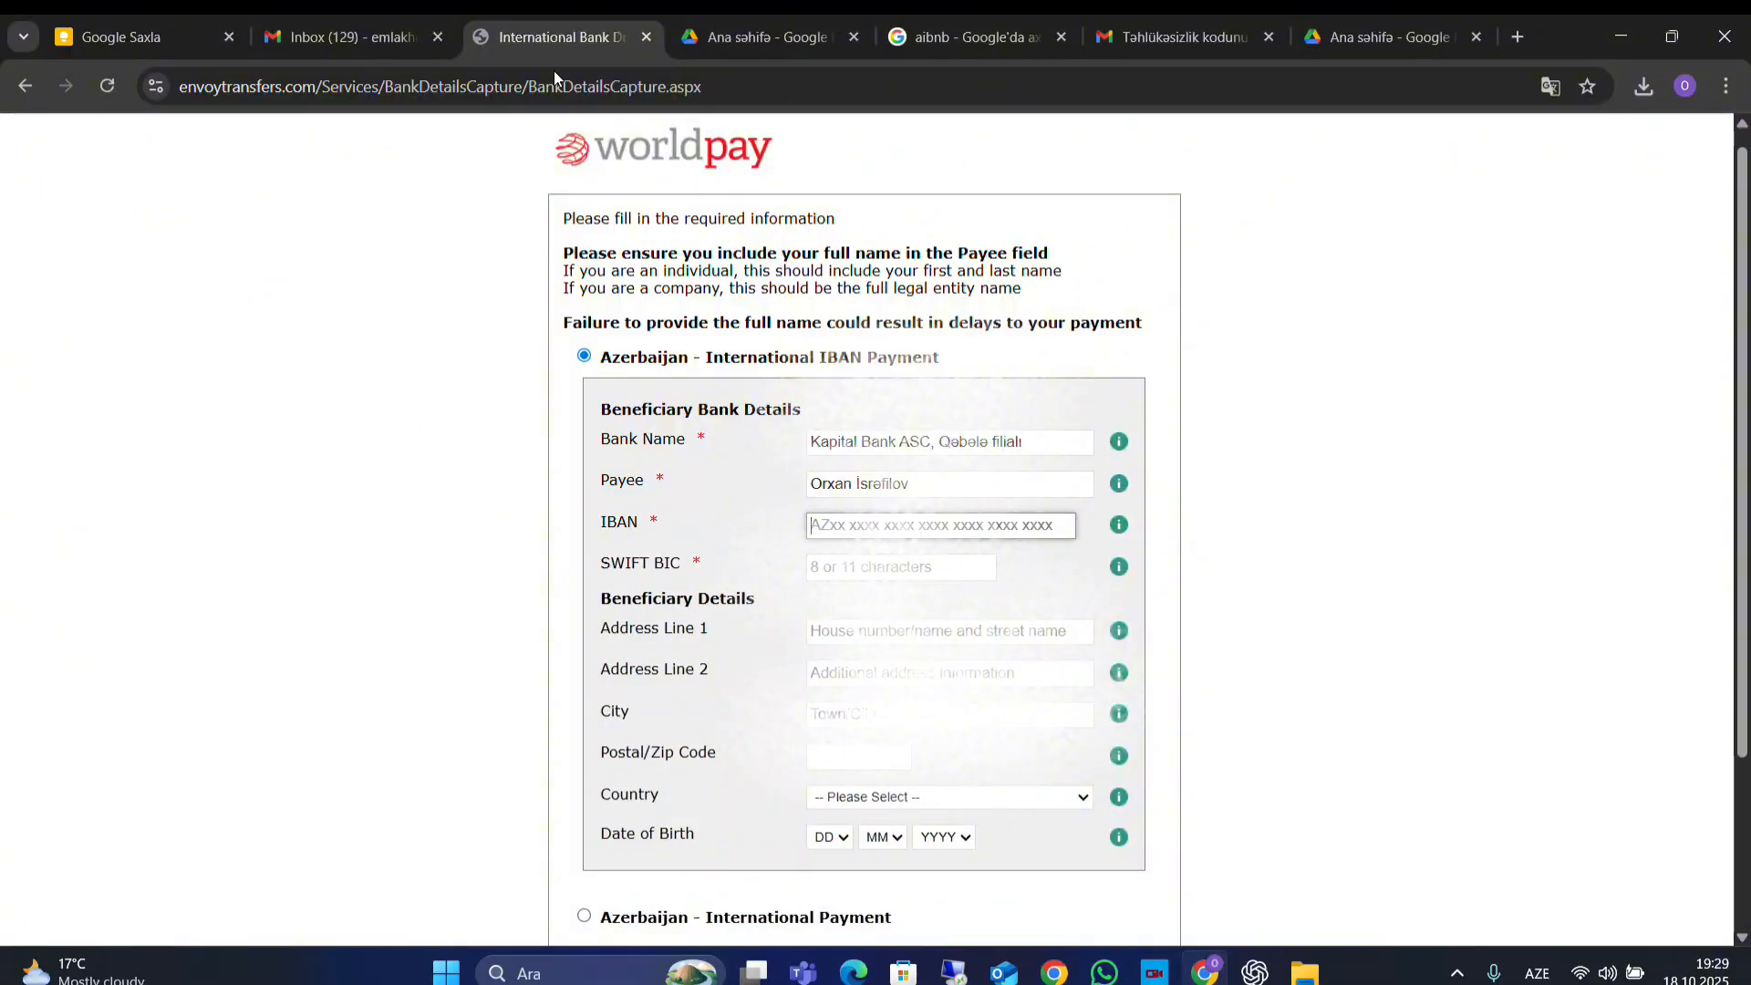
Copy the full IBAN line from the note into Worldpay's IBAN field
{"action": "left_click", "coordinate": [113, 41]}
{"action": "left_click", "coordinate": [820, 631]}
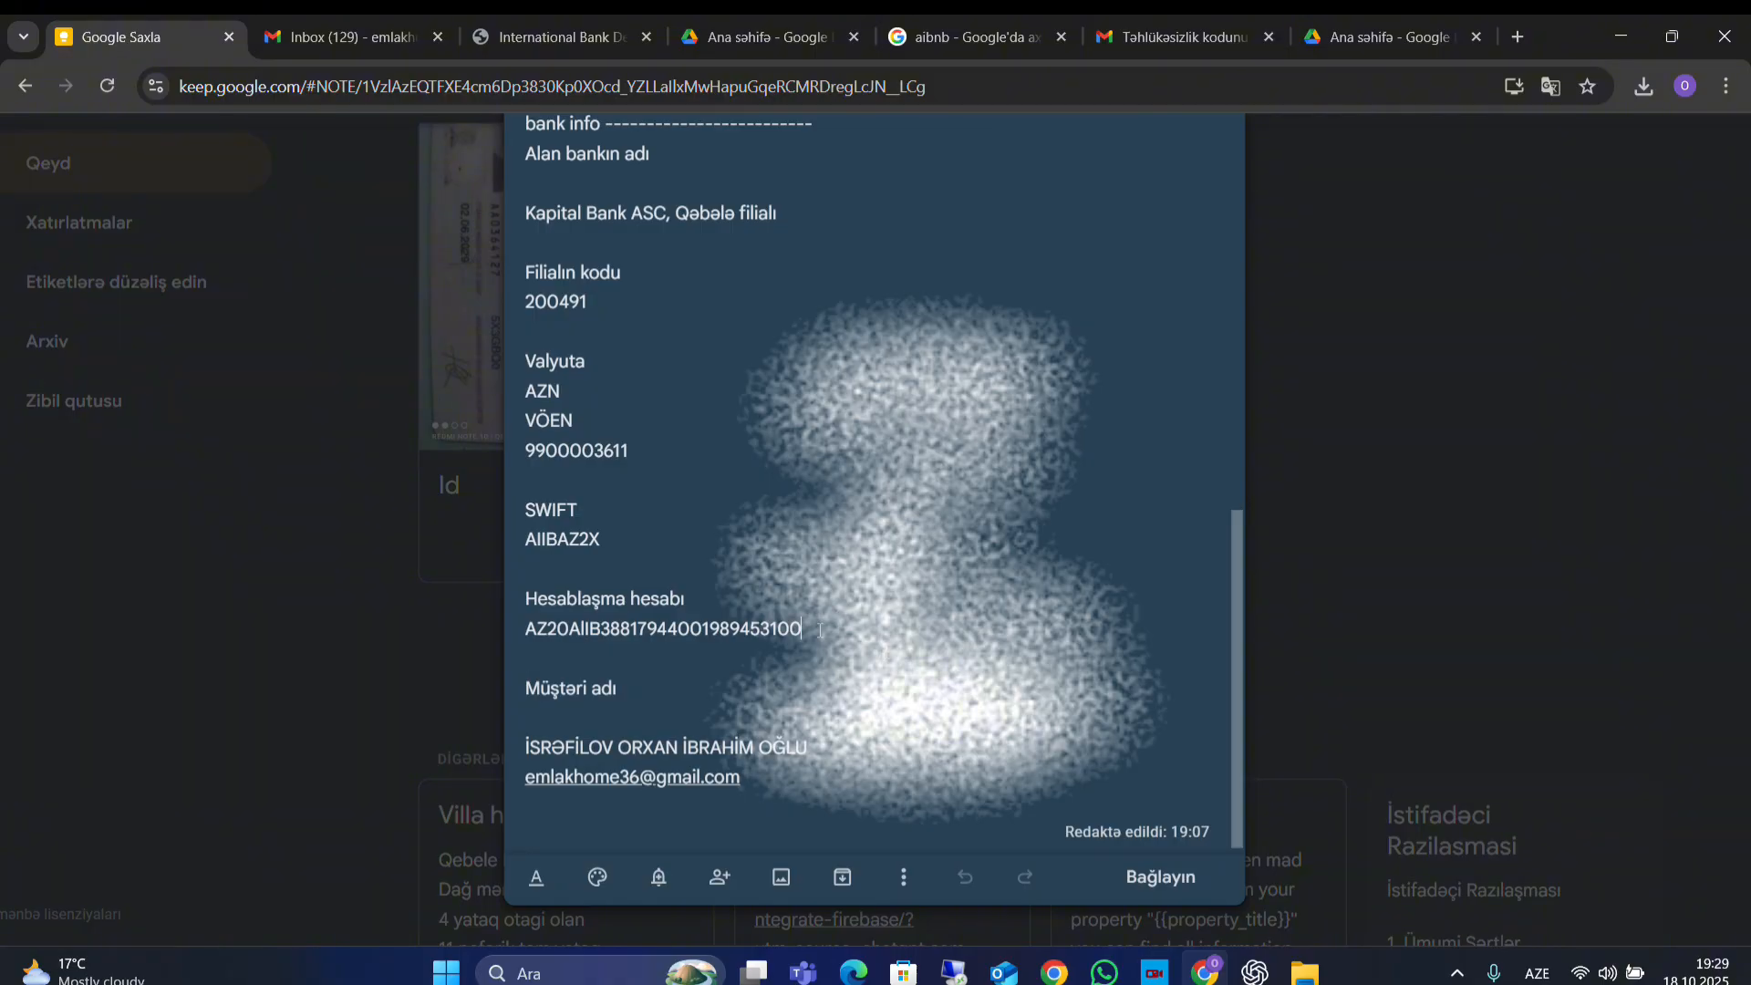
{"action": "left_click_drag", "start_coordinate": [544, 602], "coordinate": [510, 633]}
{"action": "key", "text": "ctrl+c"}
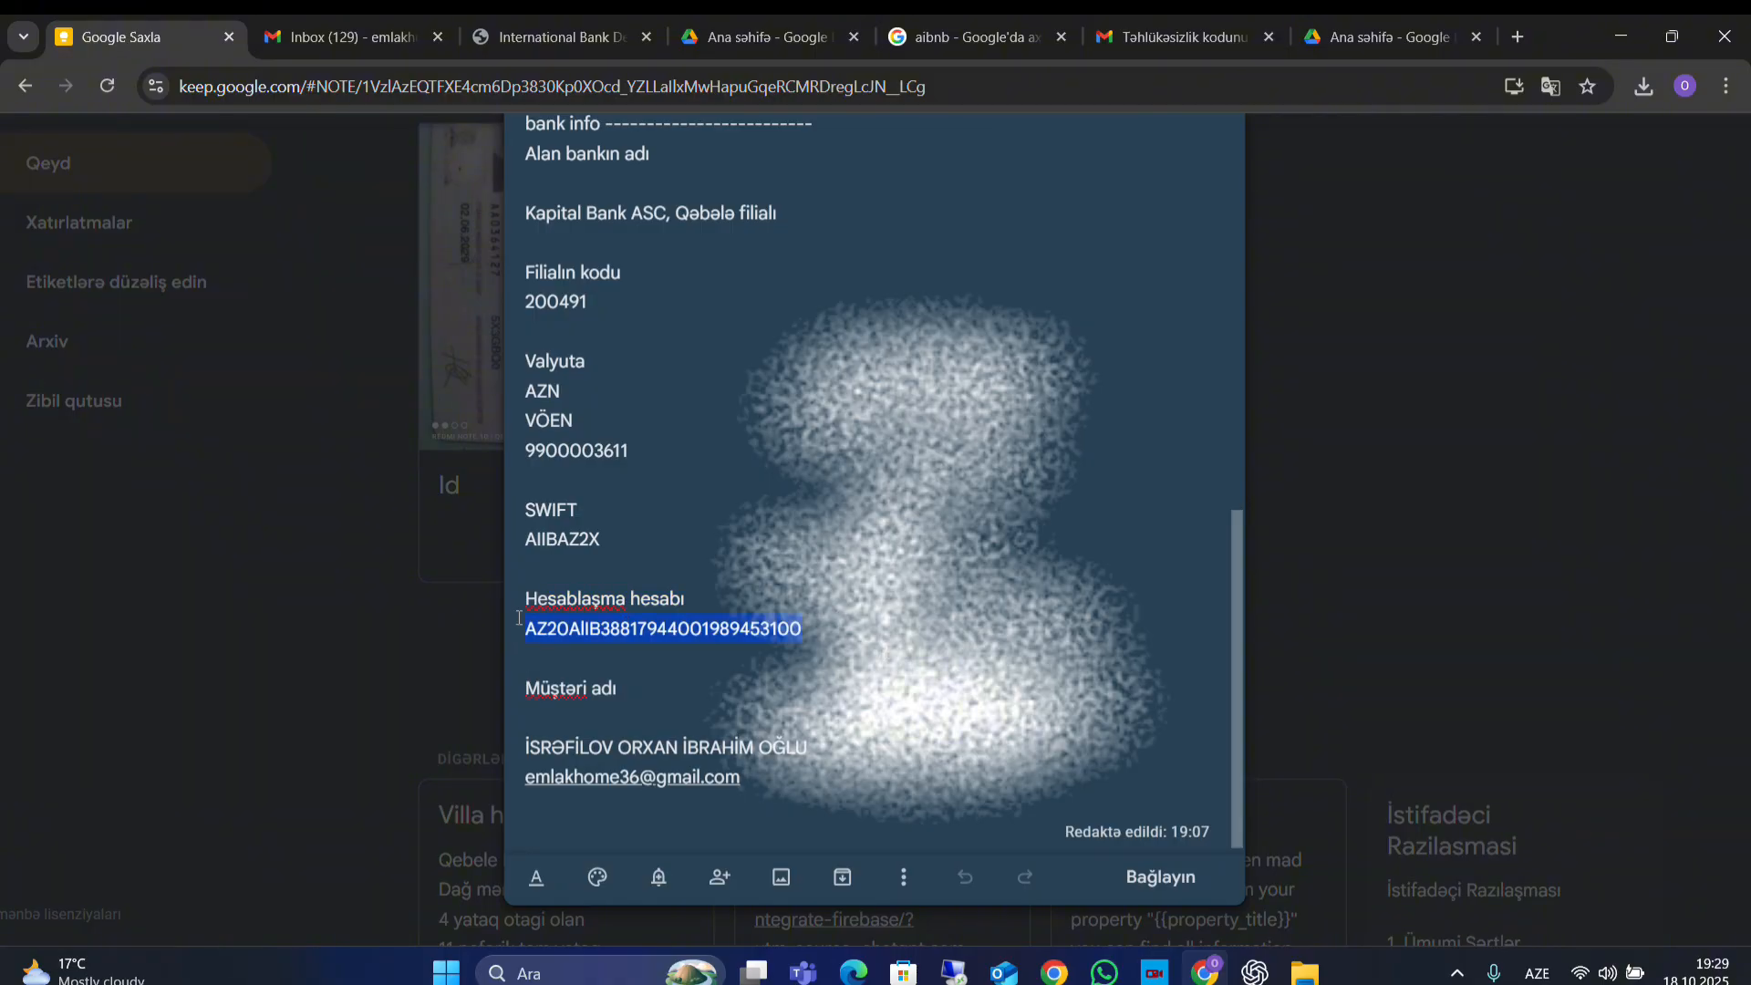
{"action": "left_click", "coordinate": [571, 34]}
{"action": "key", "text": "ctrl+v"}
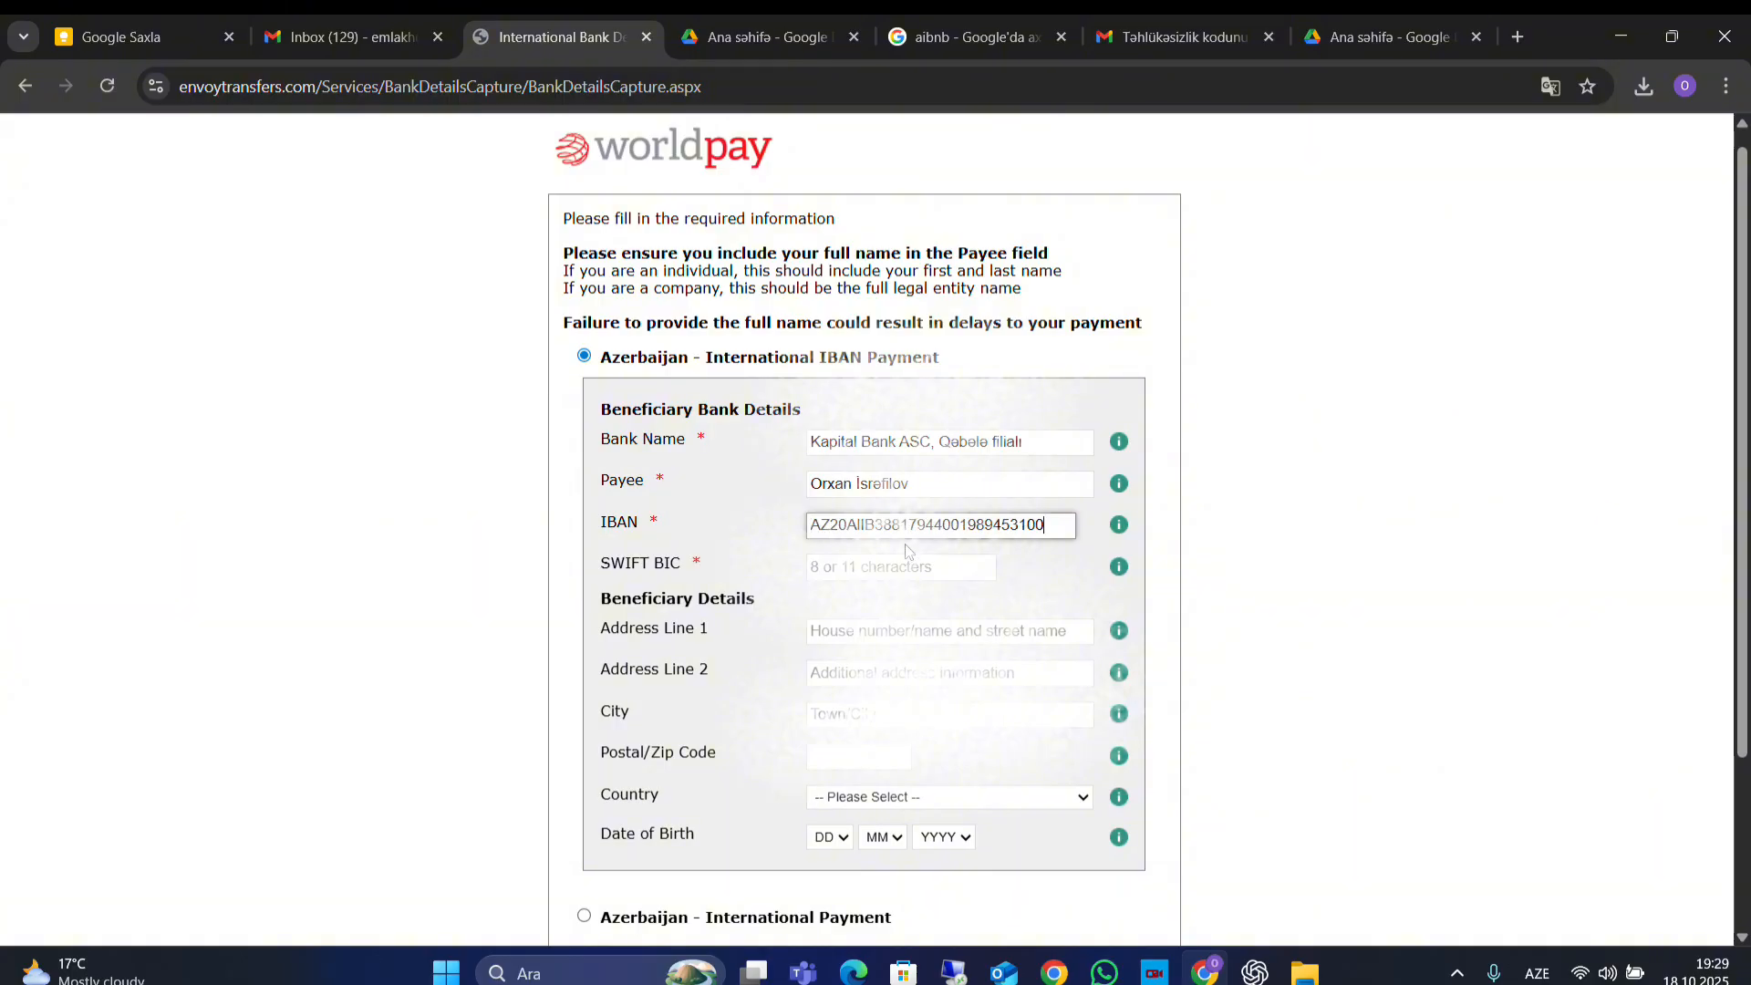
Copy SWIFT code AIIBAZ2X from the note into the SWIFT BIC field
{"action": "left_click", "coordinate": [840, 565]}
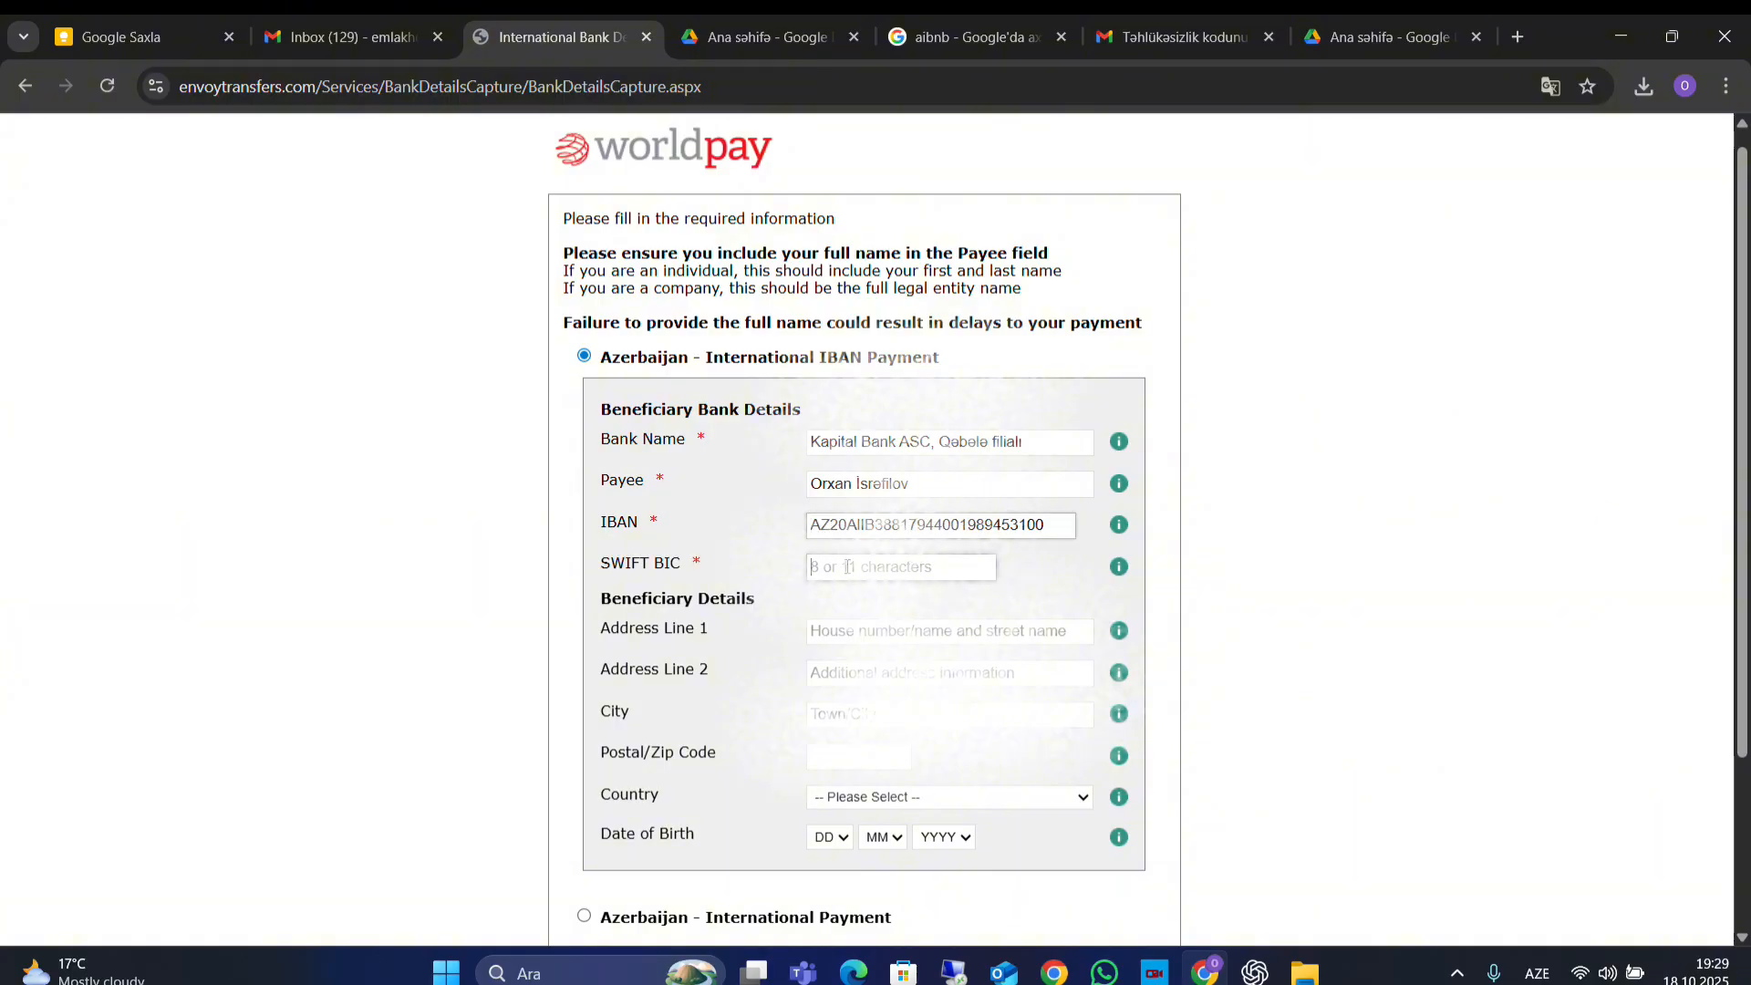
{"action": "left_click", "coordinate": [191, 25]}
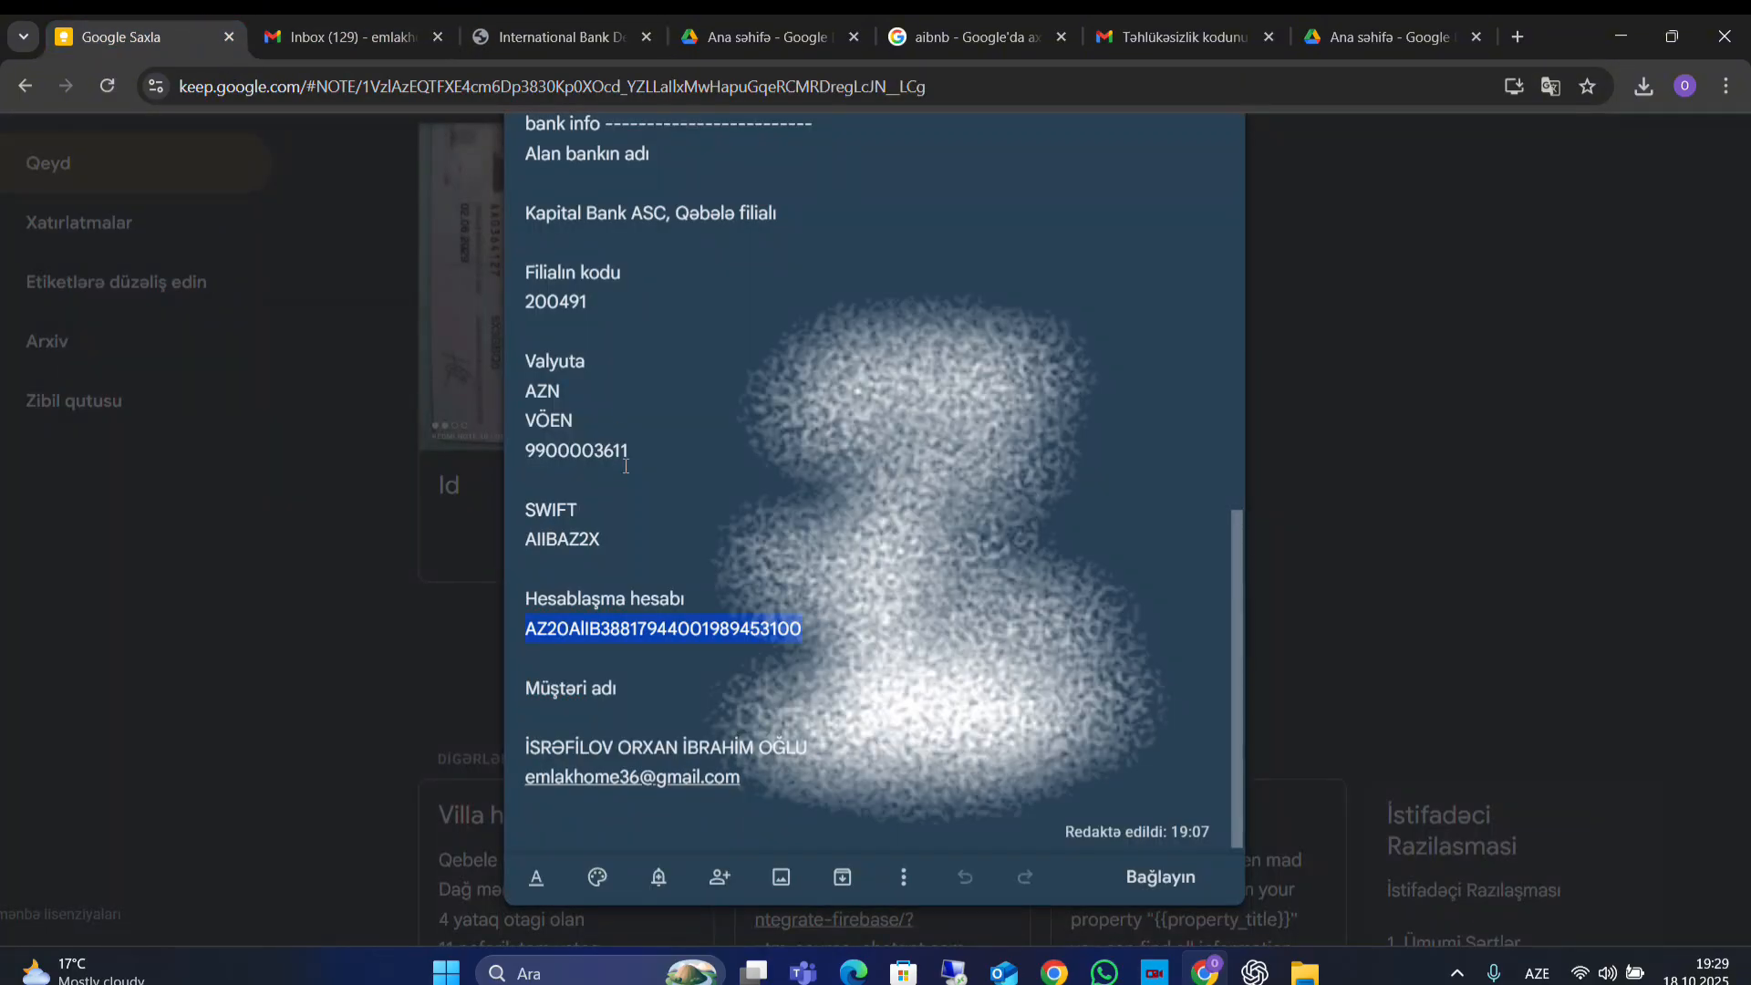
{"action": "left_click_drag", "start_coordinate": [594, 557], "coordinate": [523, 545]}
{"action": "key", "text": "ctrl+c"}
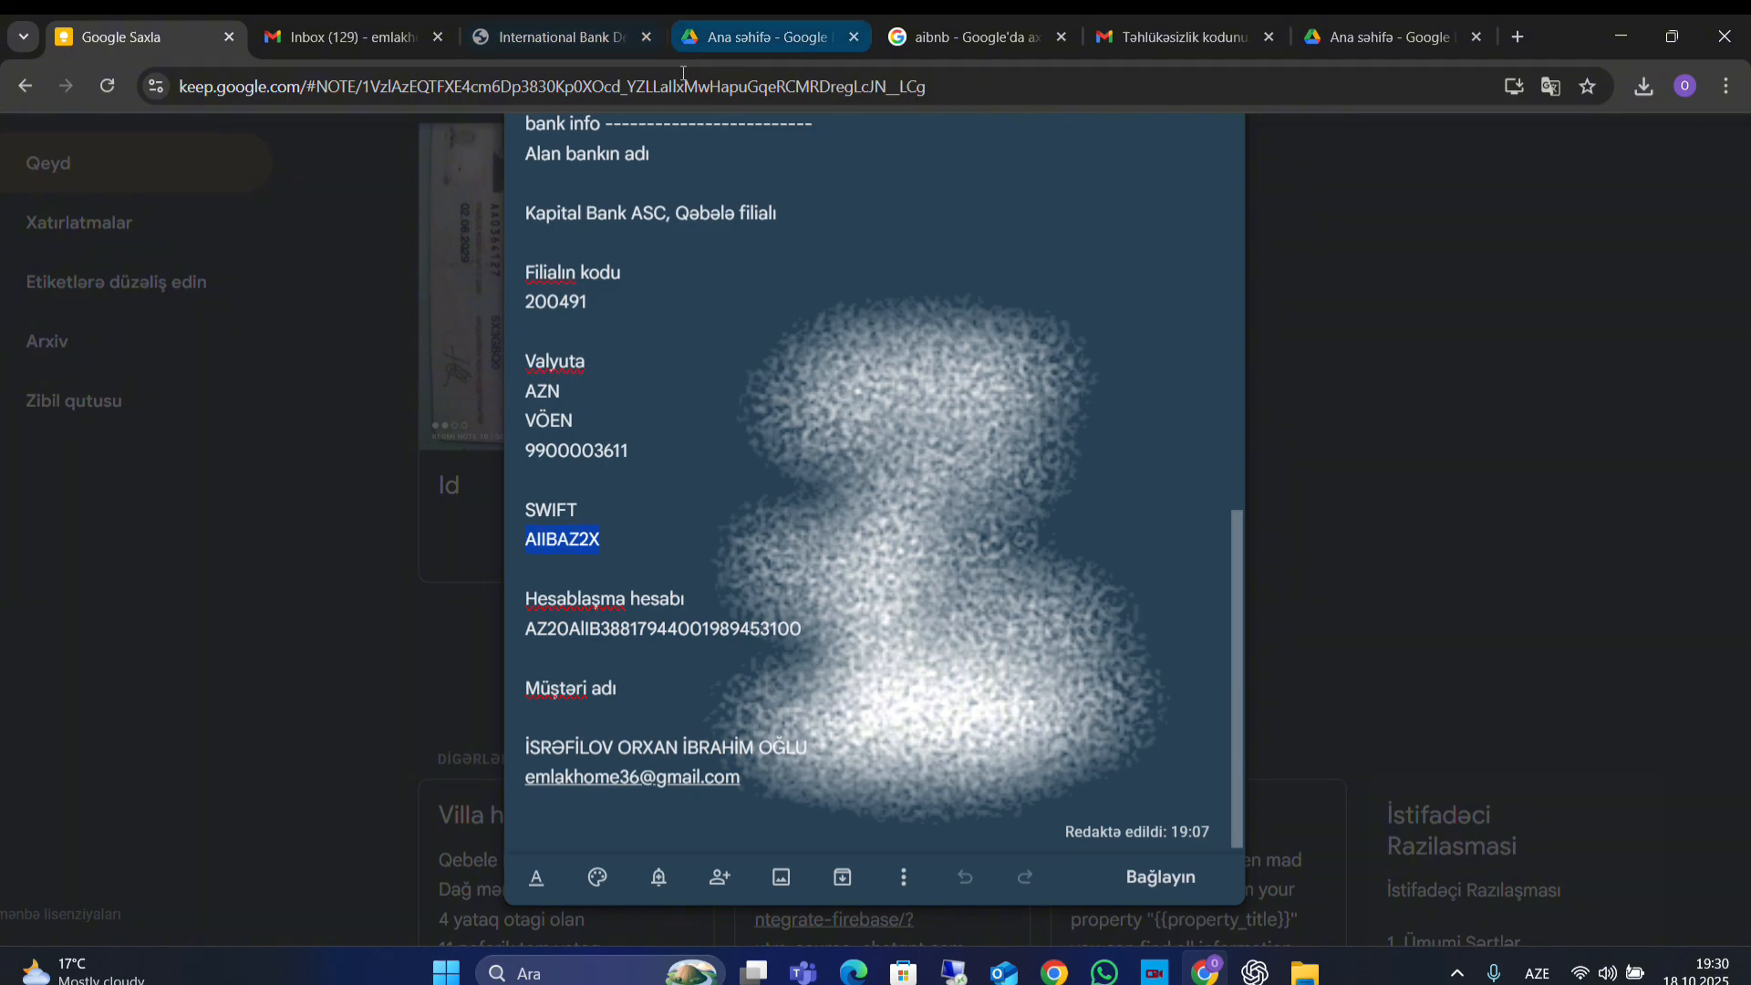
{"action": "left_click", "coordinate": [561, 36]}
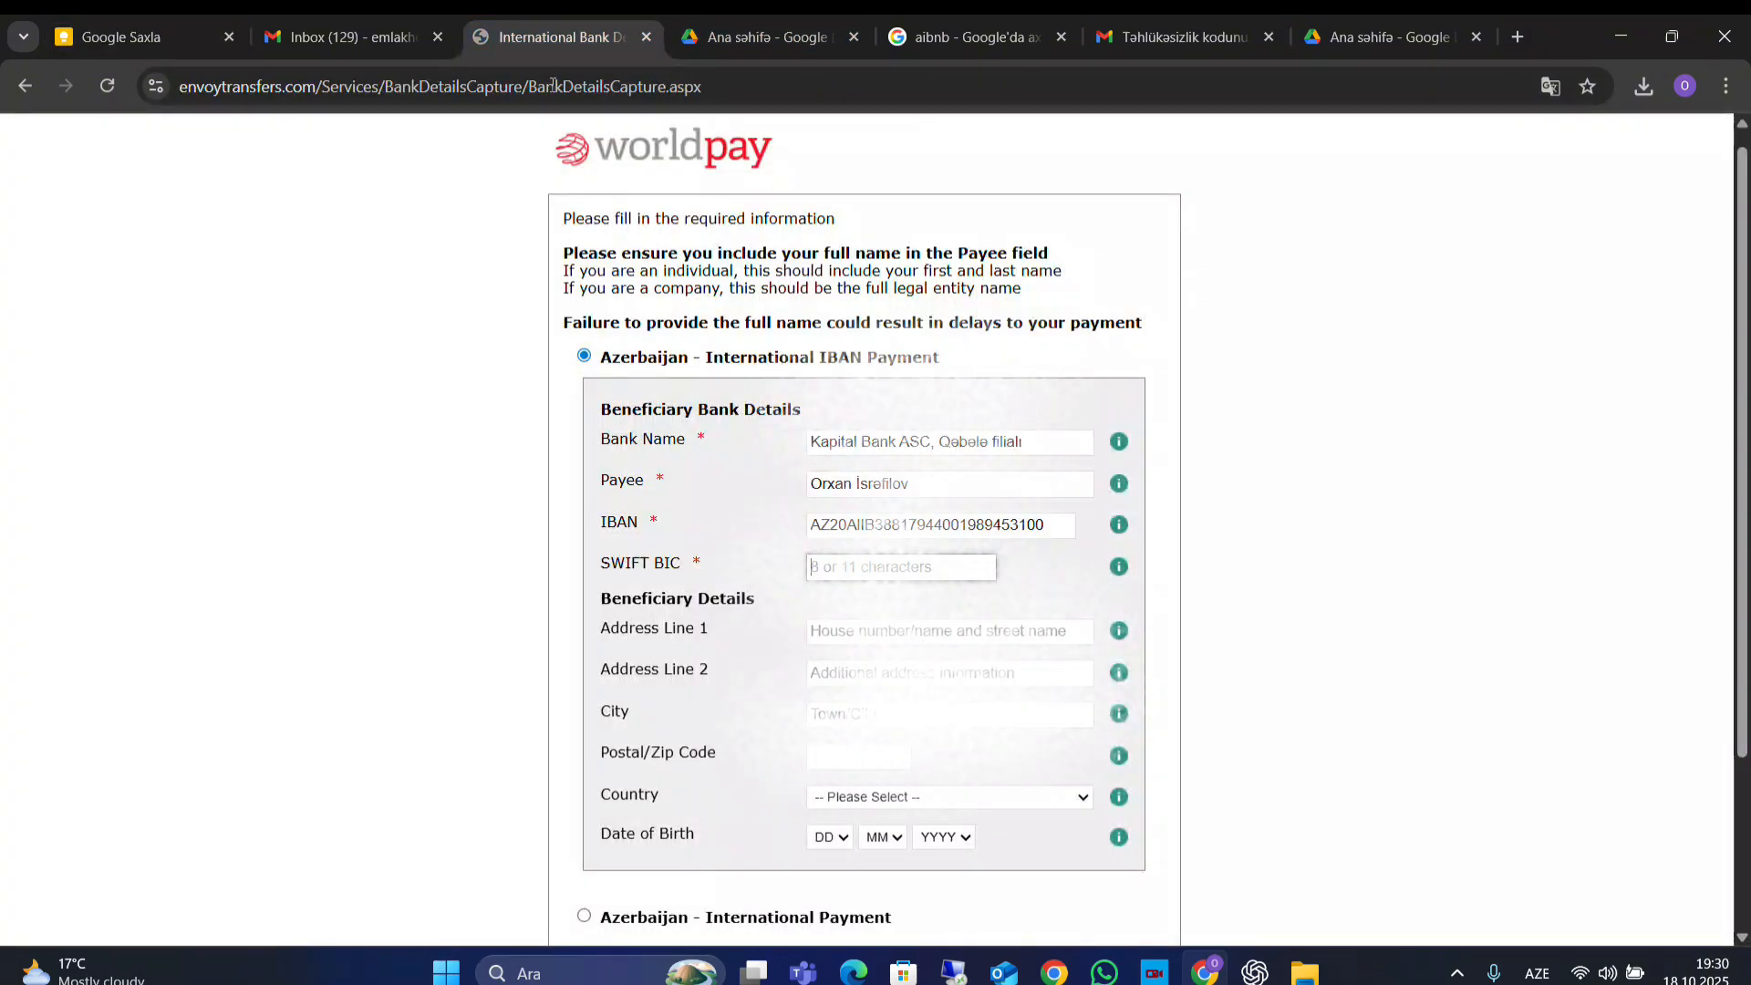
{"action": "left_click", "coordinate": [856, 566]}
{"action": "key", "text": "ctrl+v"}
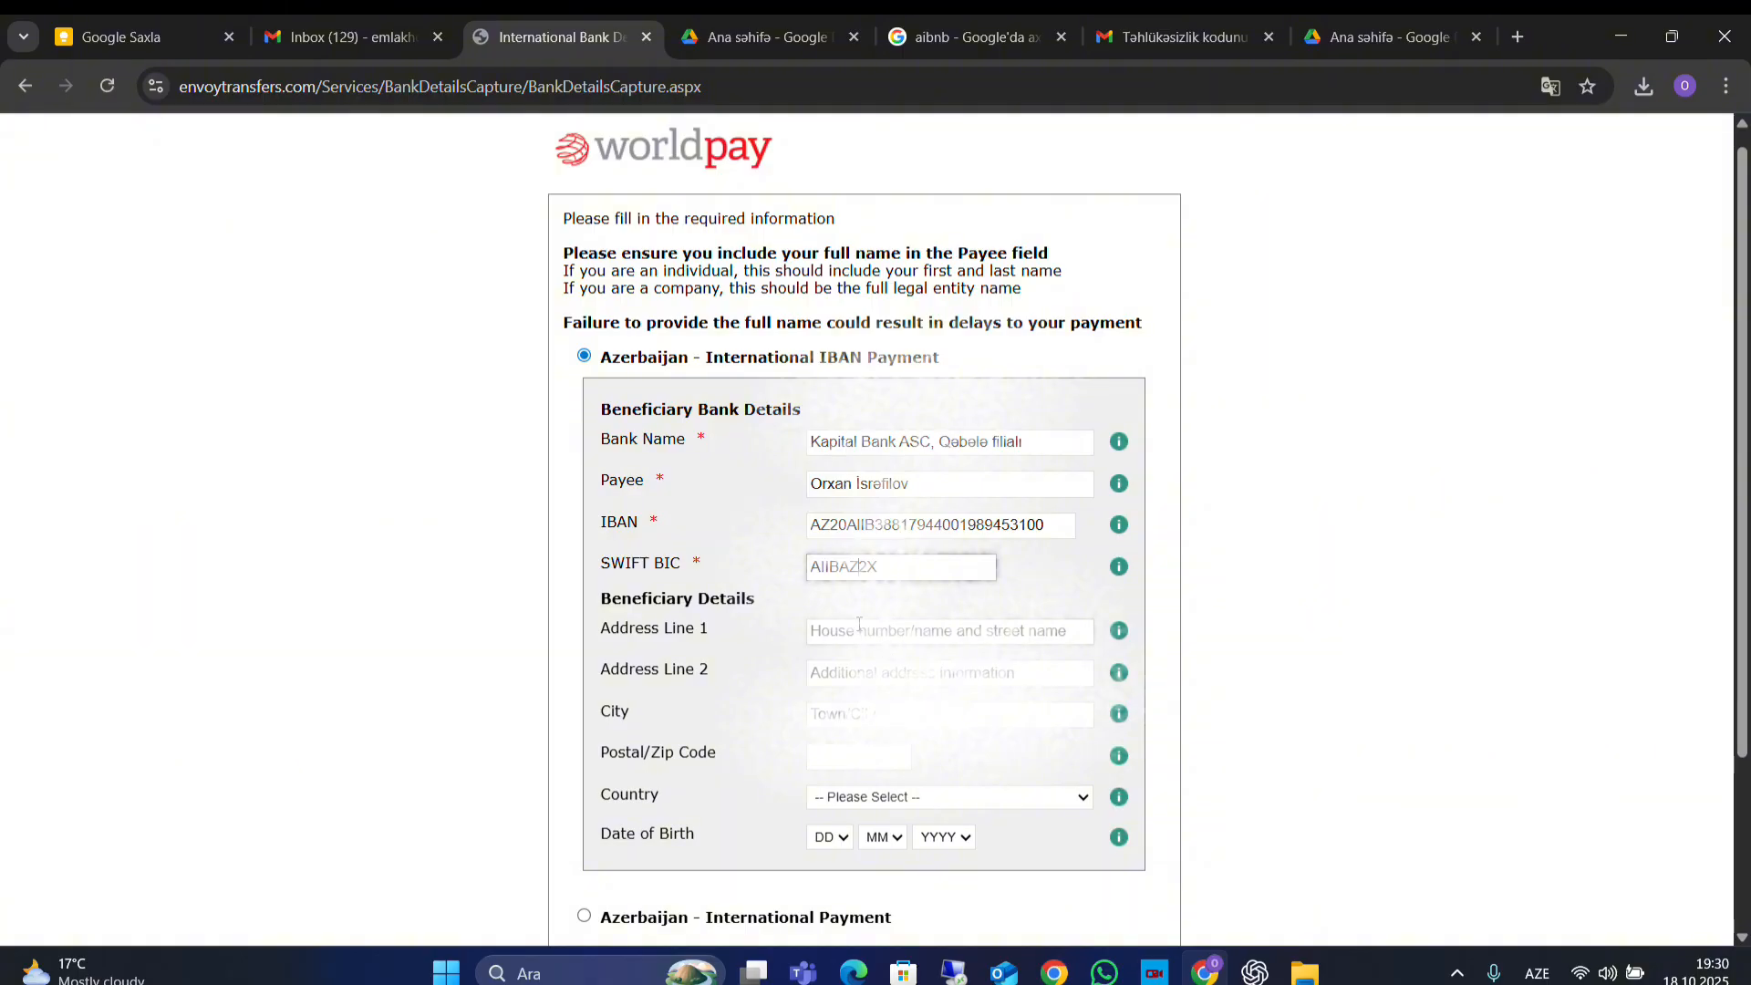
{"action": "left_click", "coordinate": [843, 628]}
Autofill the beneficiary's address, city and postal code from Chrome's saved address
{"action": "left_click", "coordinate": [1015, 684]}
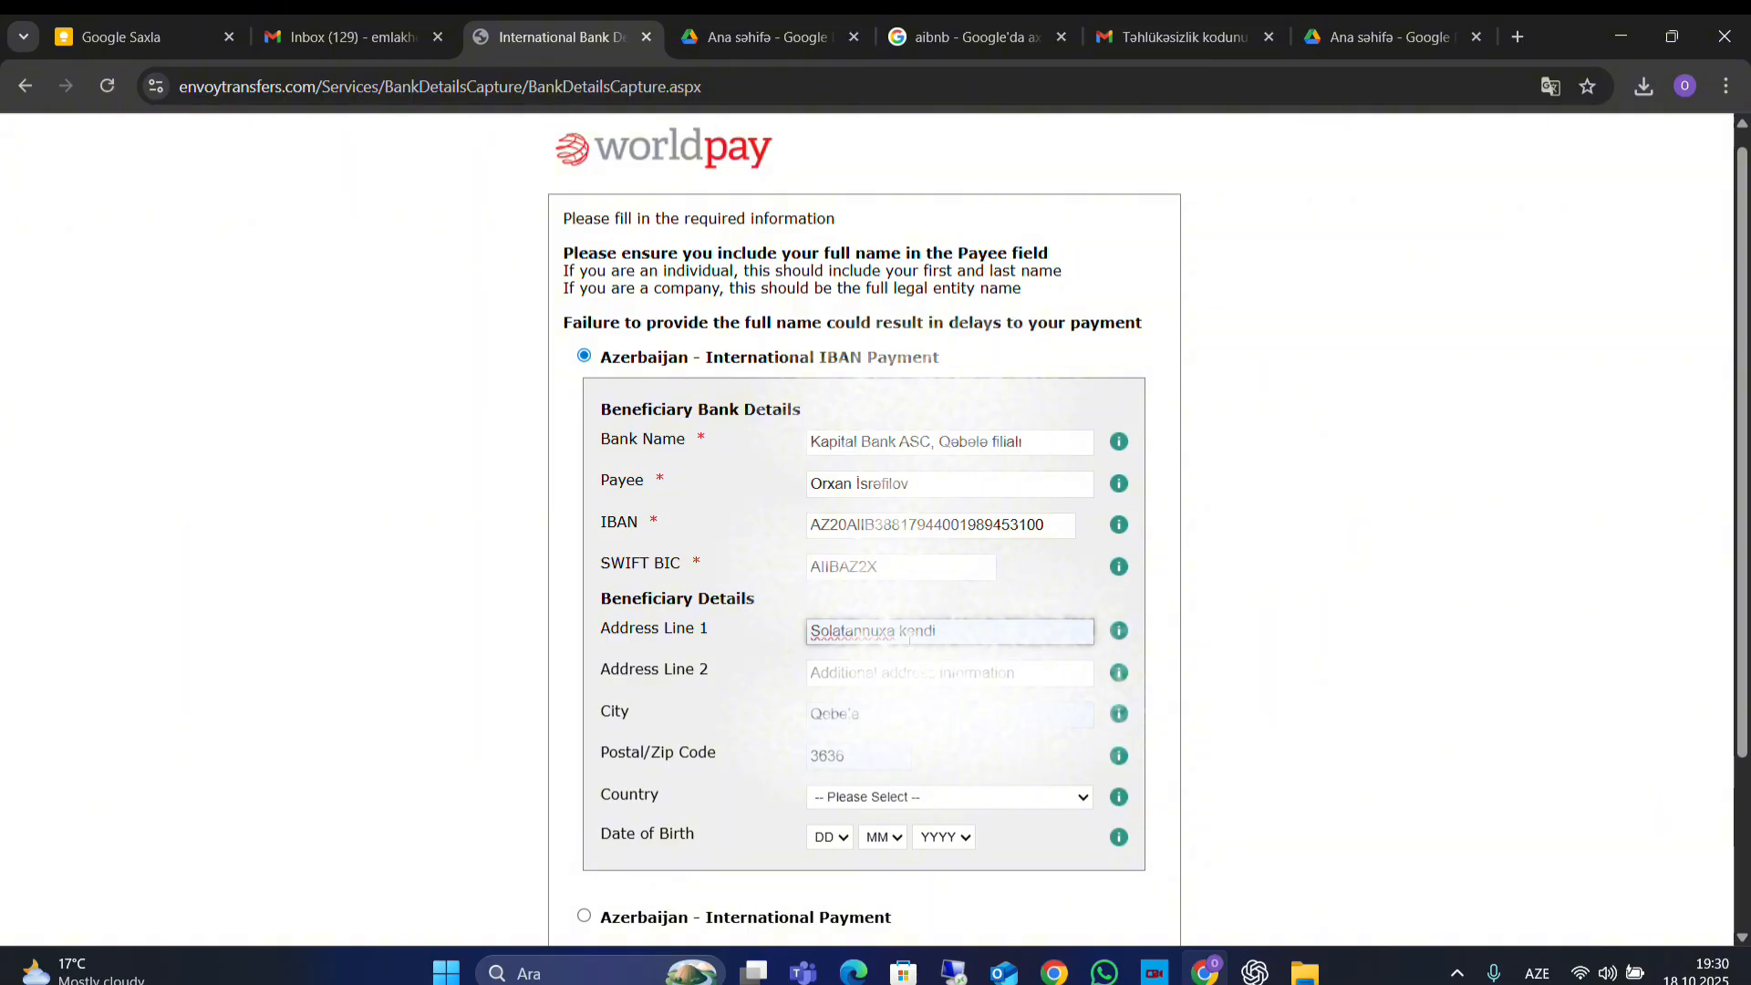
{"action": "left_click", "coordinate": [871, 673]}
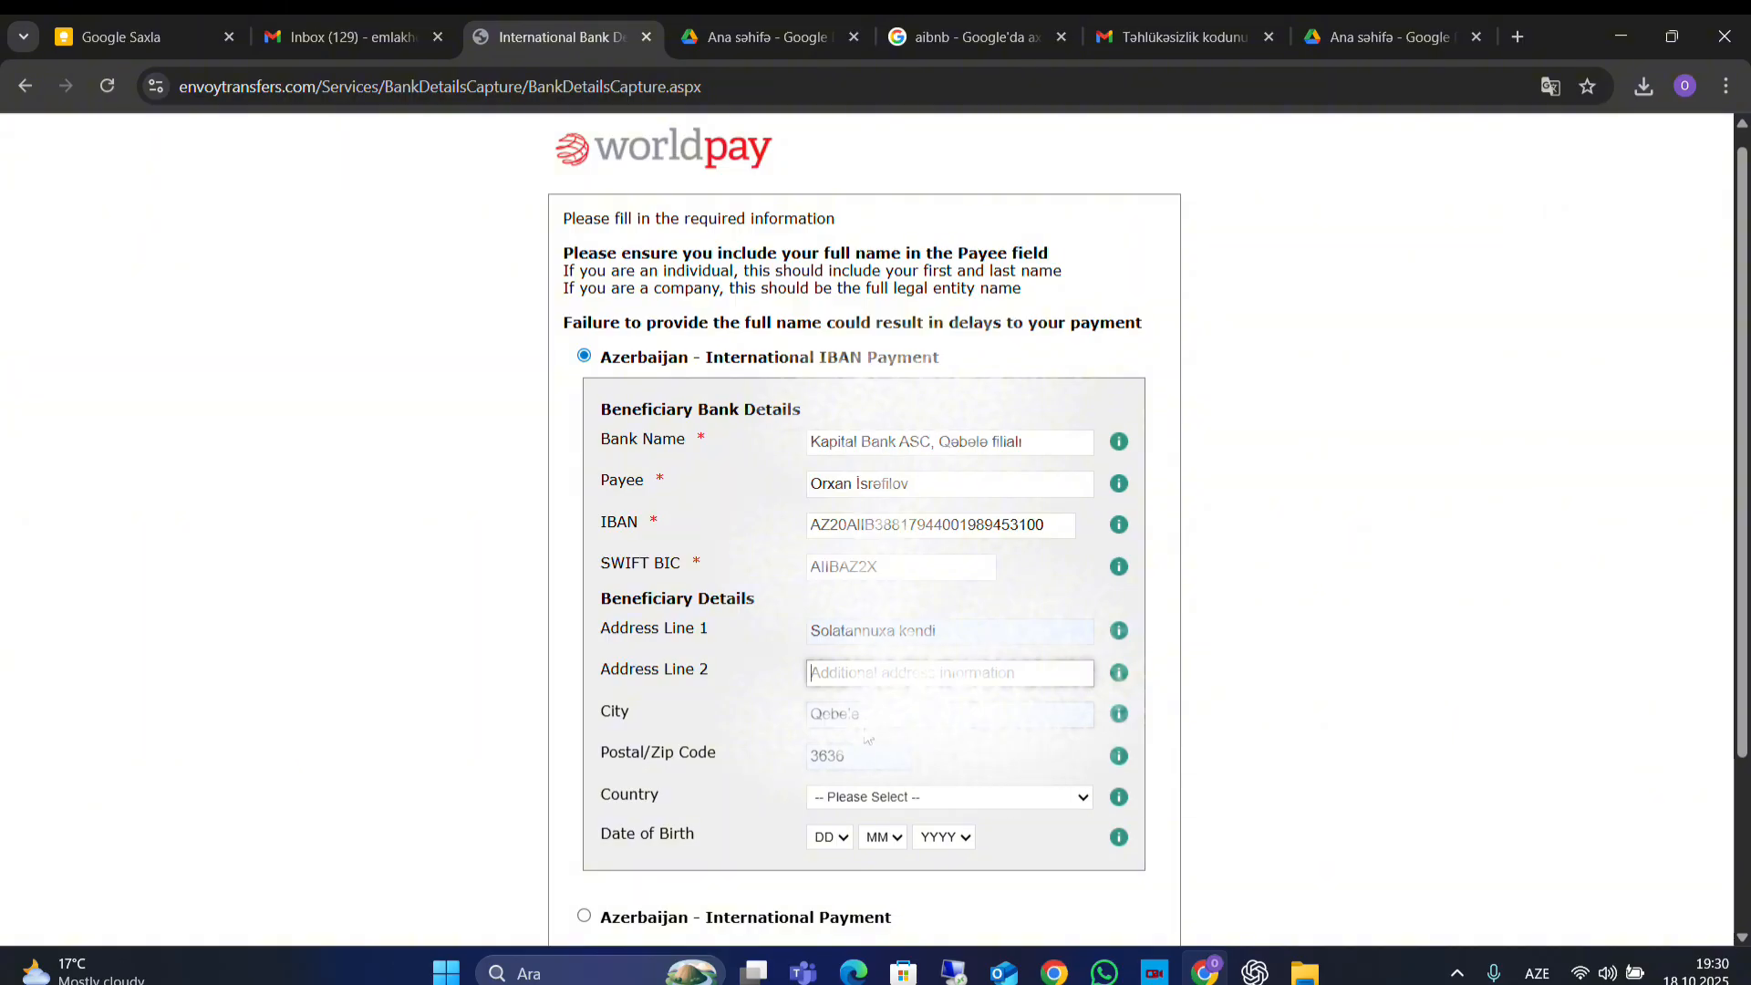
{"action": "scroll", "coordinate": [872, 780], "scroll_direction": "down", "scroll_amount": 1}
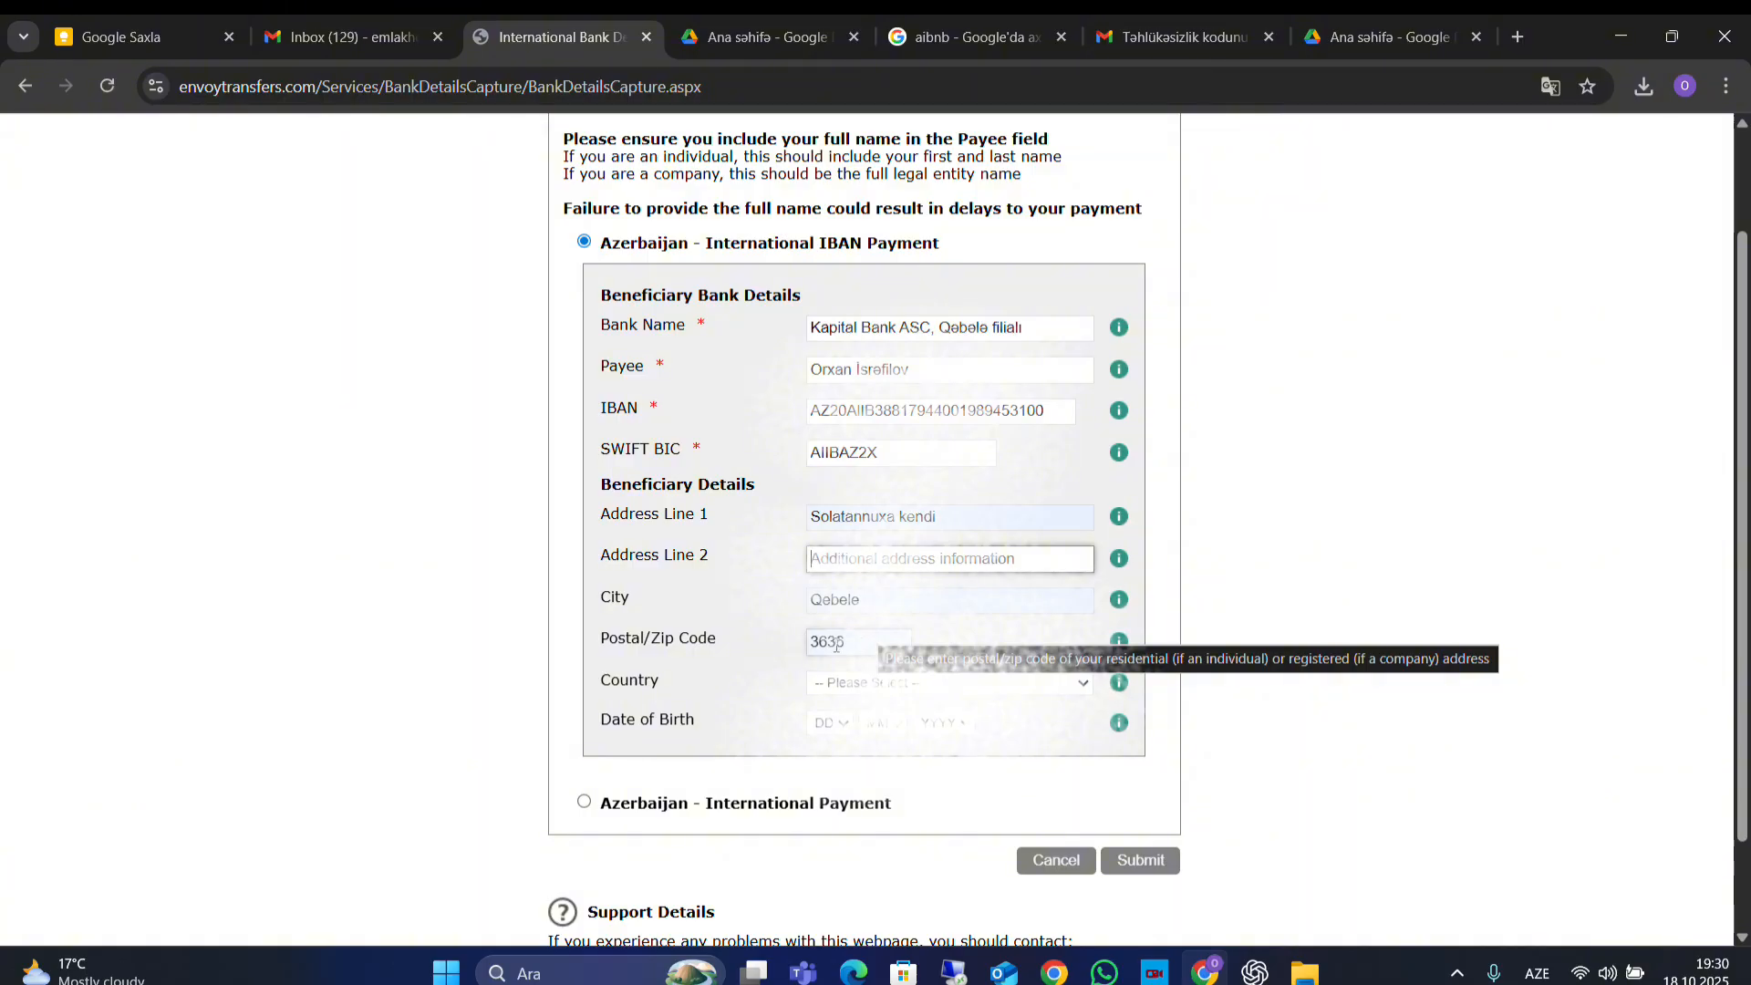
{"action": "left_click", "coordinate": [906, 686]}
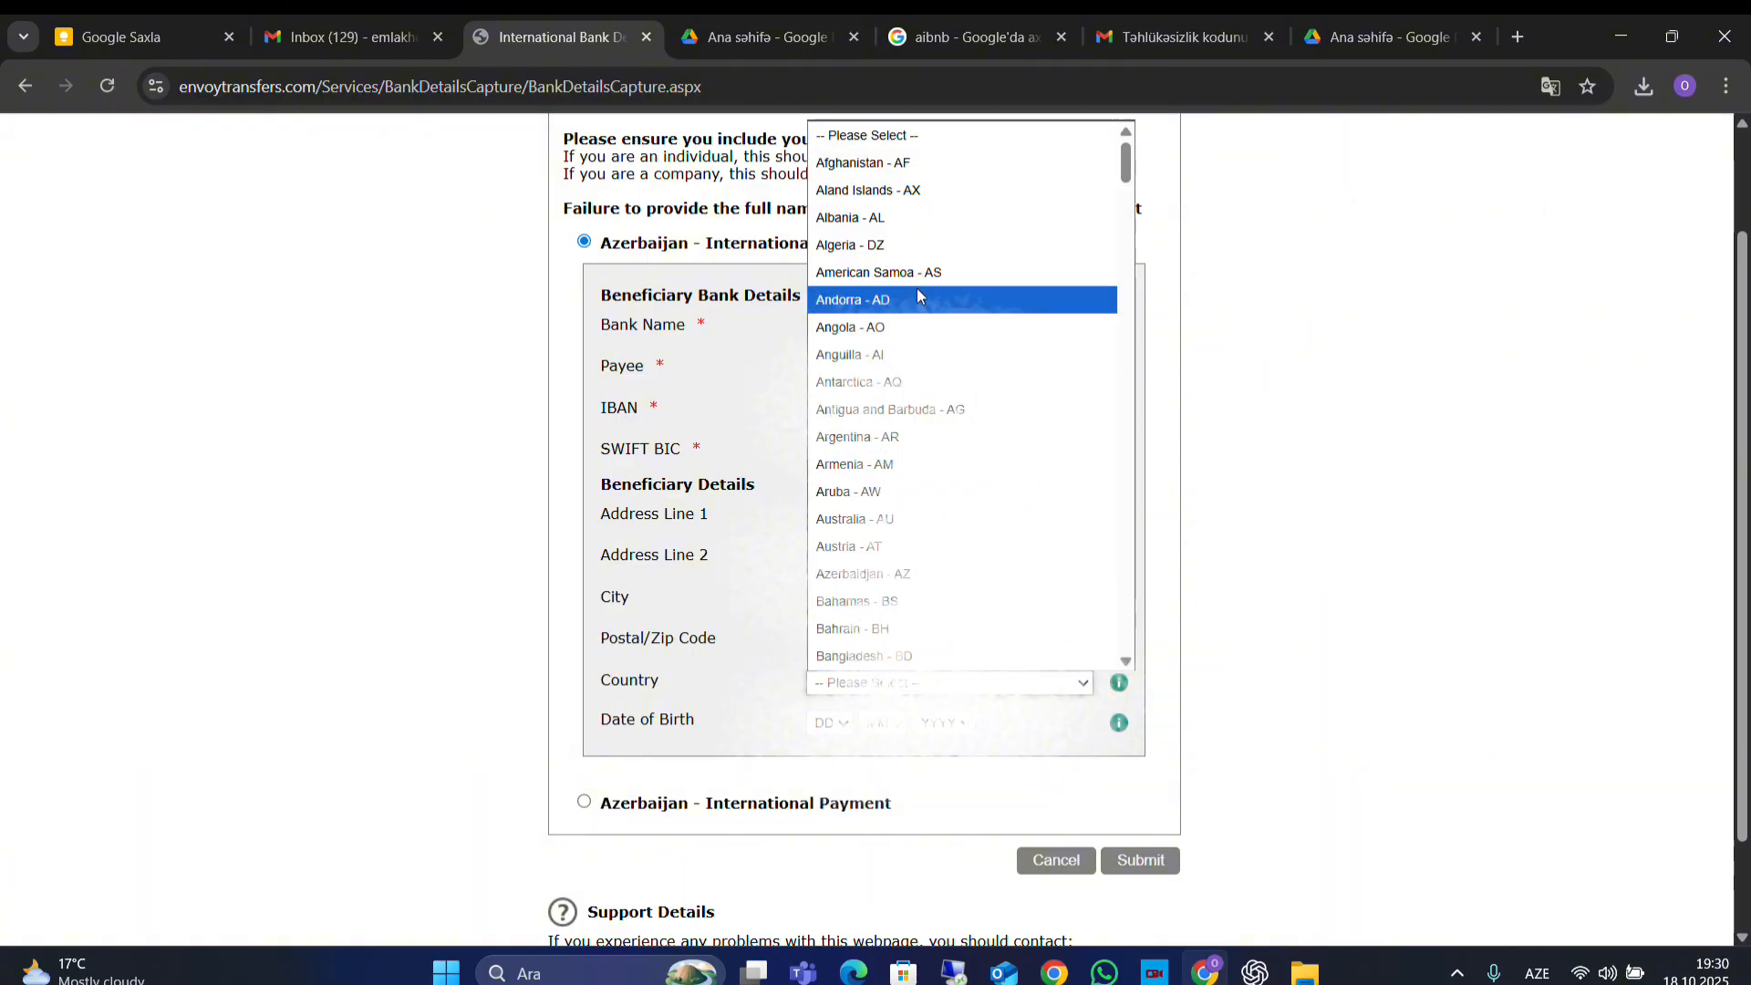
{"action": "left_click", "coordinate": [875, 574]}
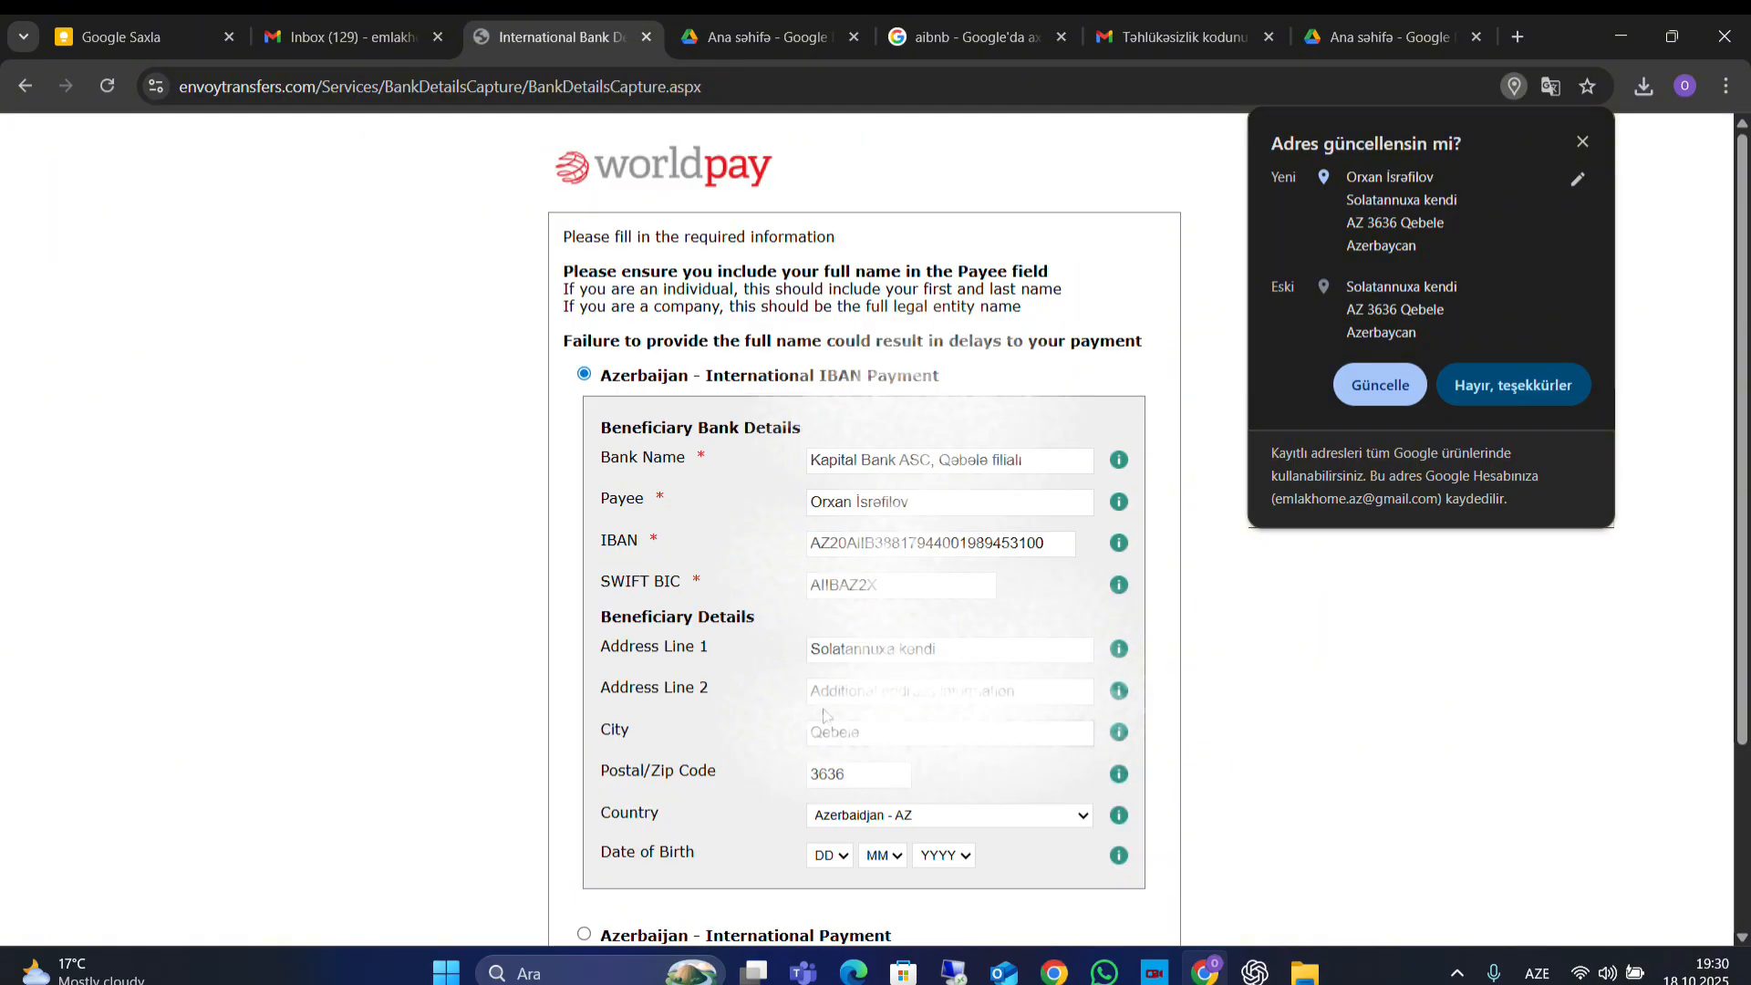
{"action": "scroll", "coordinate": [840, 798], "scroll_direction": "down", "scroll_amount": 3}
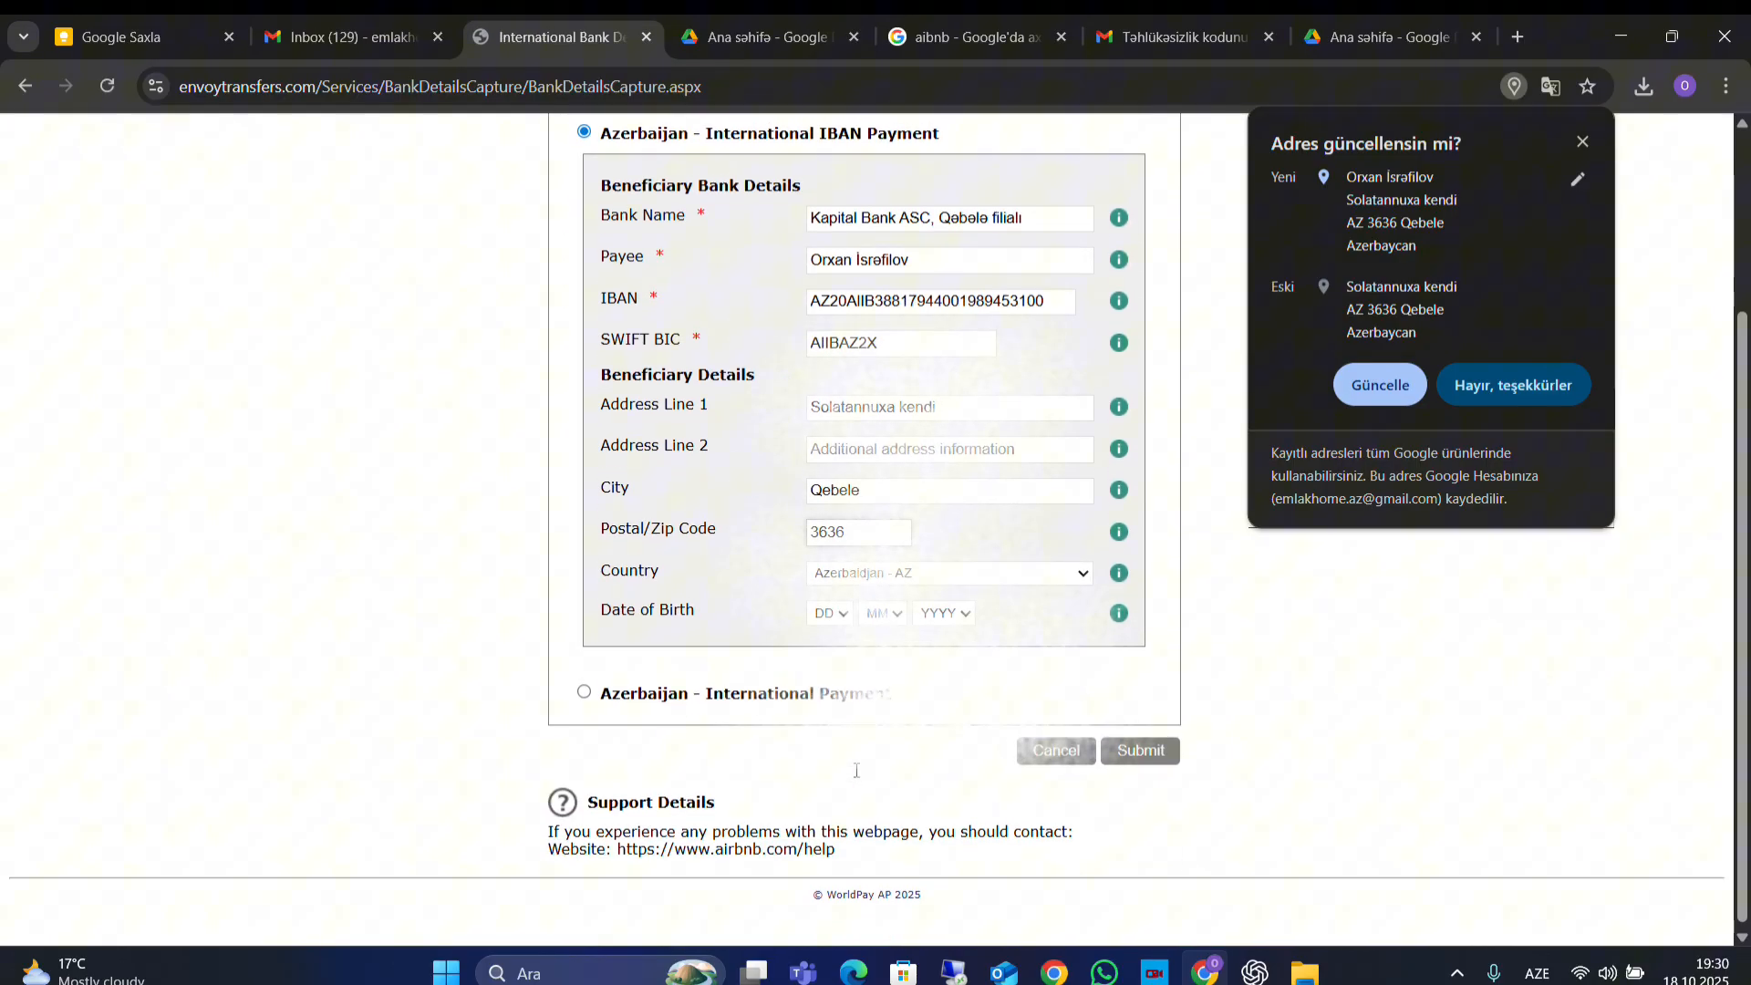
{"action": "left_click", "coordinate": [831, 613]}
{"action": "left_click", "coordinate": [826, 554]}
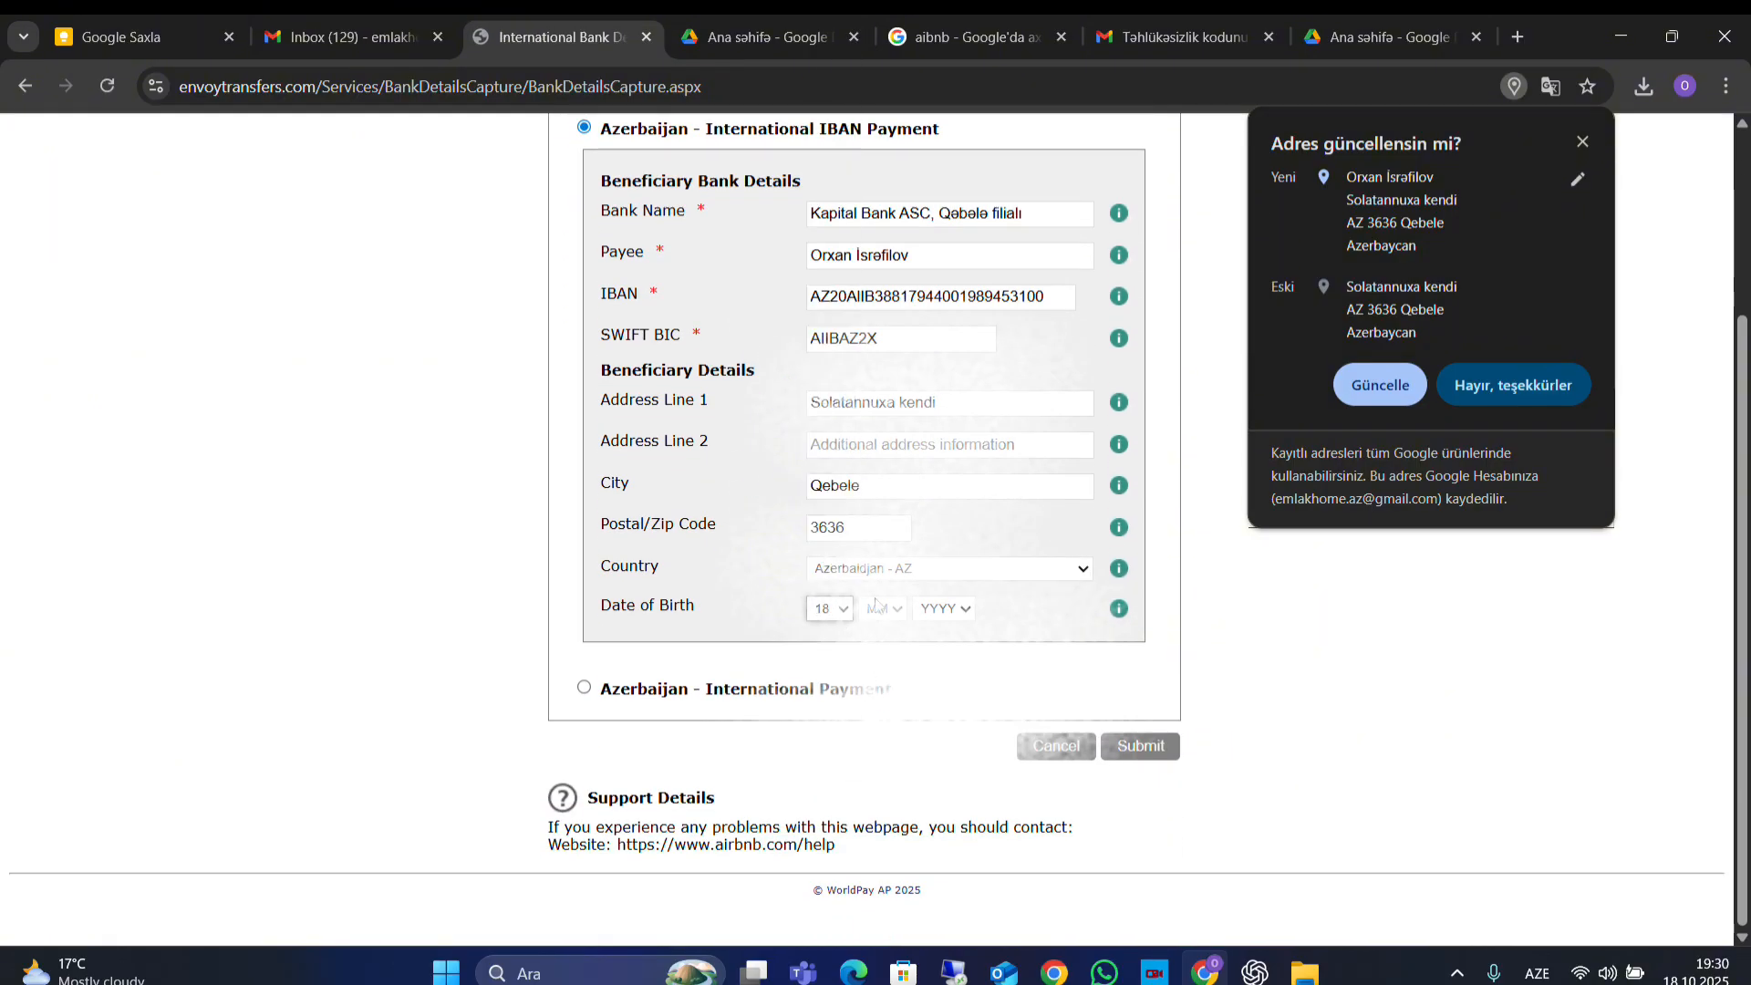
{"action": "left_click", "coordinate": [884, 609]}
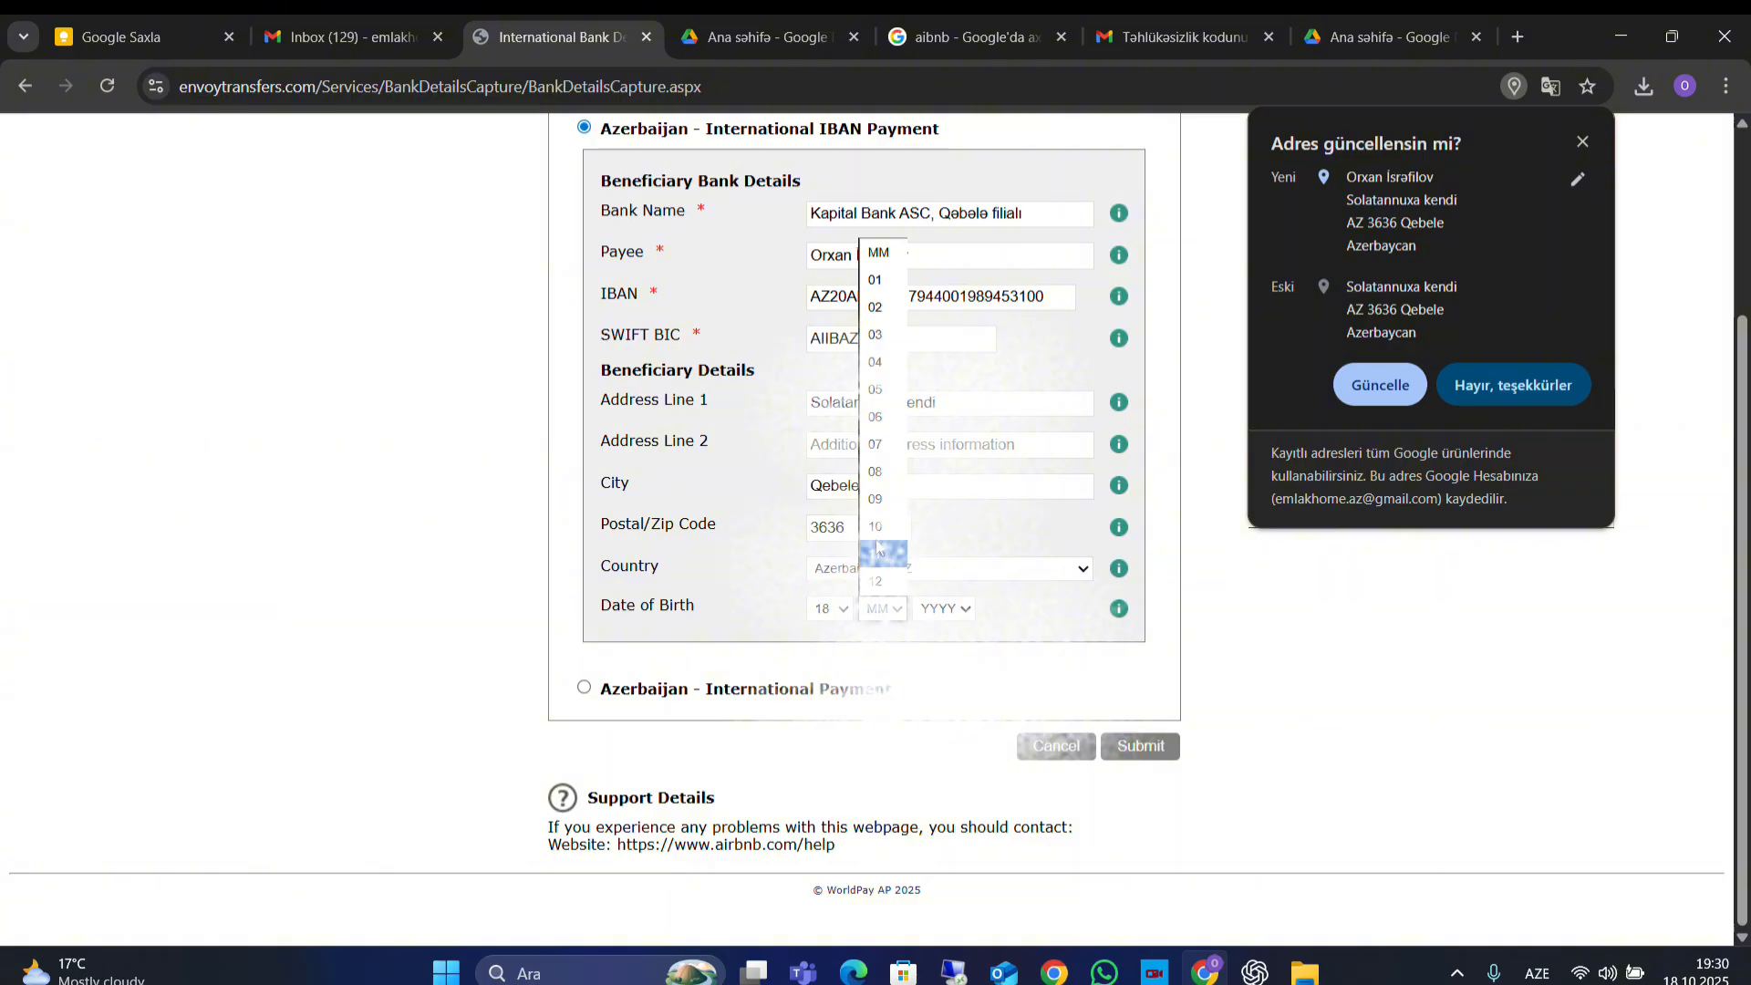
{"action": "left_click", "coordinate": [882, 372]}
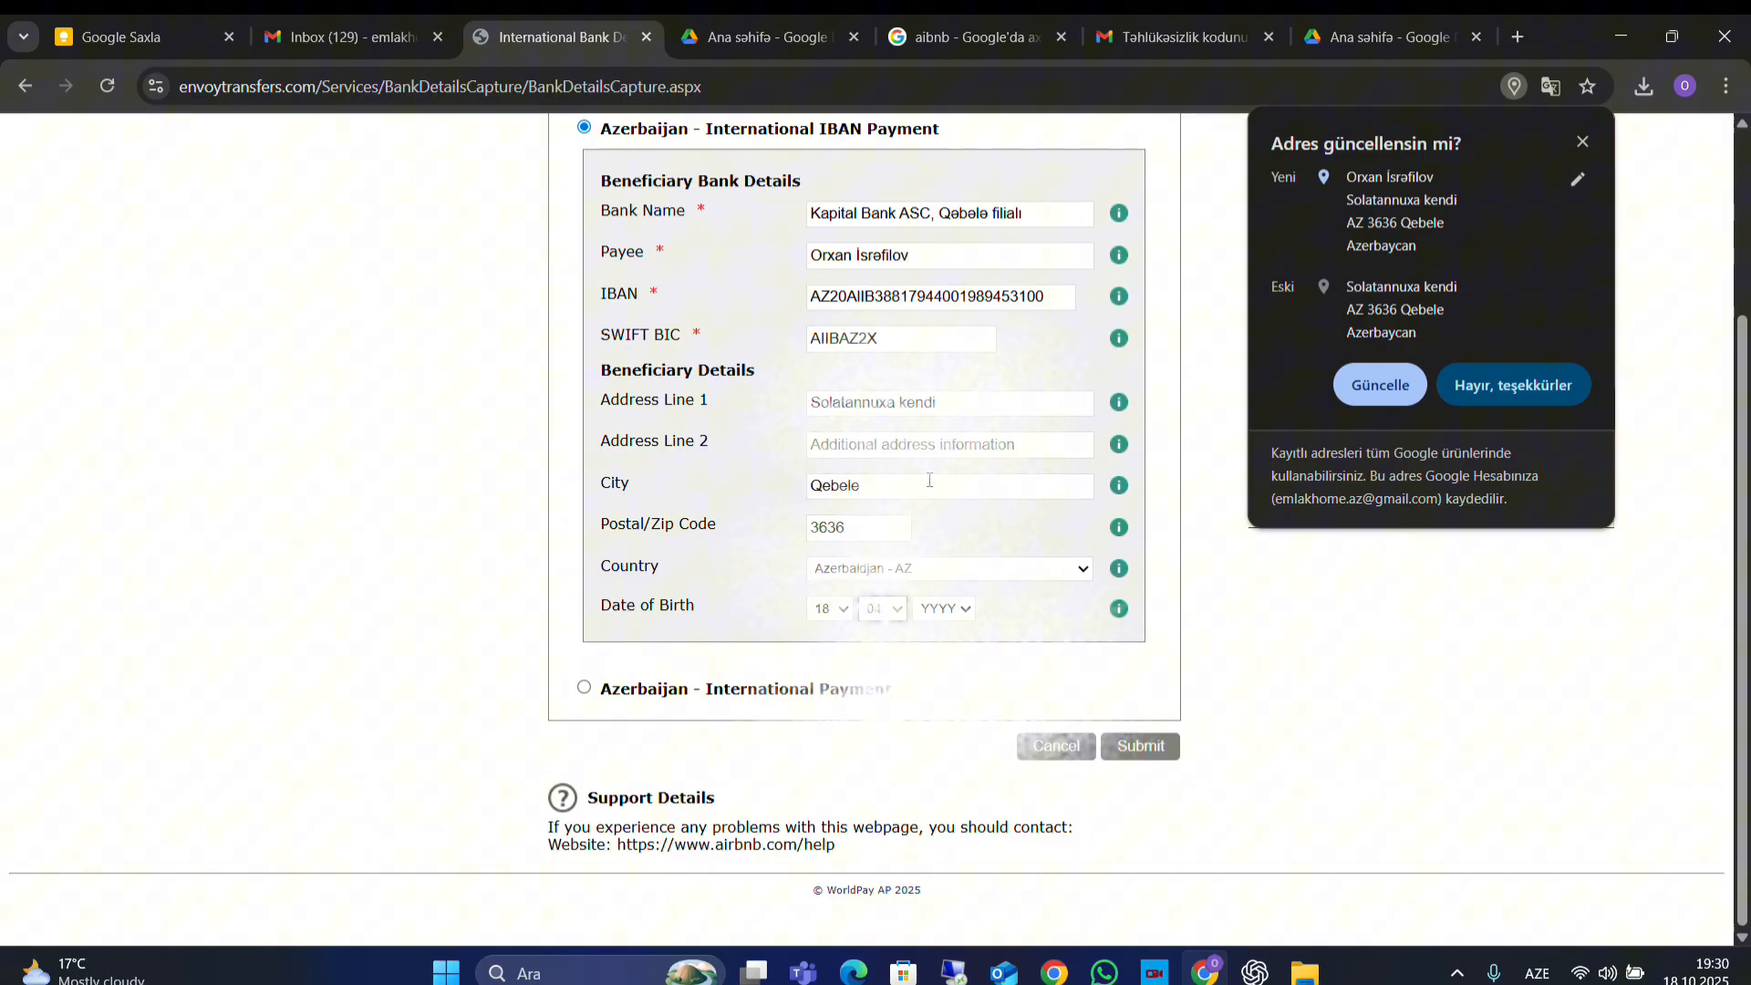
{"action": "left_click", "coordinate": [955, 611]}
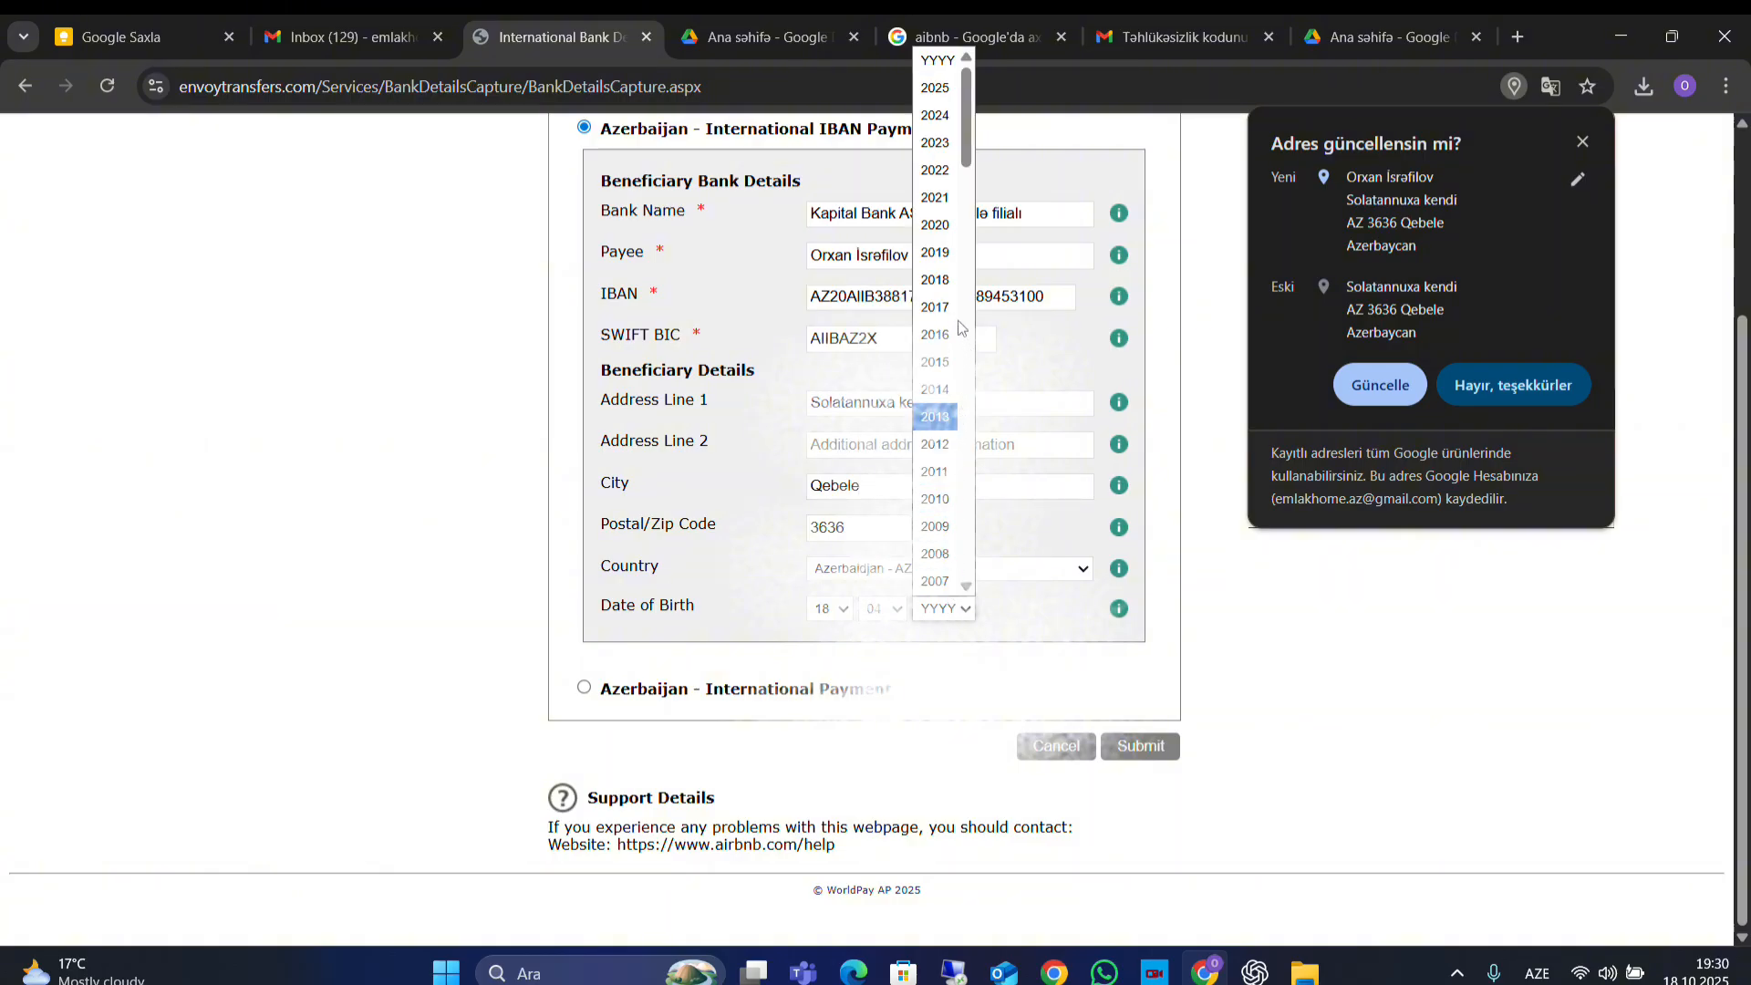
{"action": "scroll", "coordinate": [955, 401], "scroll_direction": "down", "scroll_amount": 5}
{"action": "scroll", "coordinate": [955, 394], "scroll_direction": "down", "scroll_amount": 3}
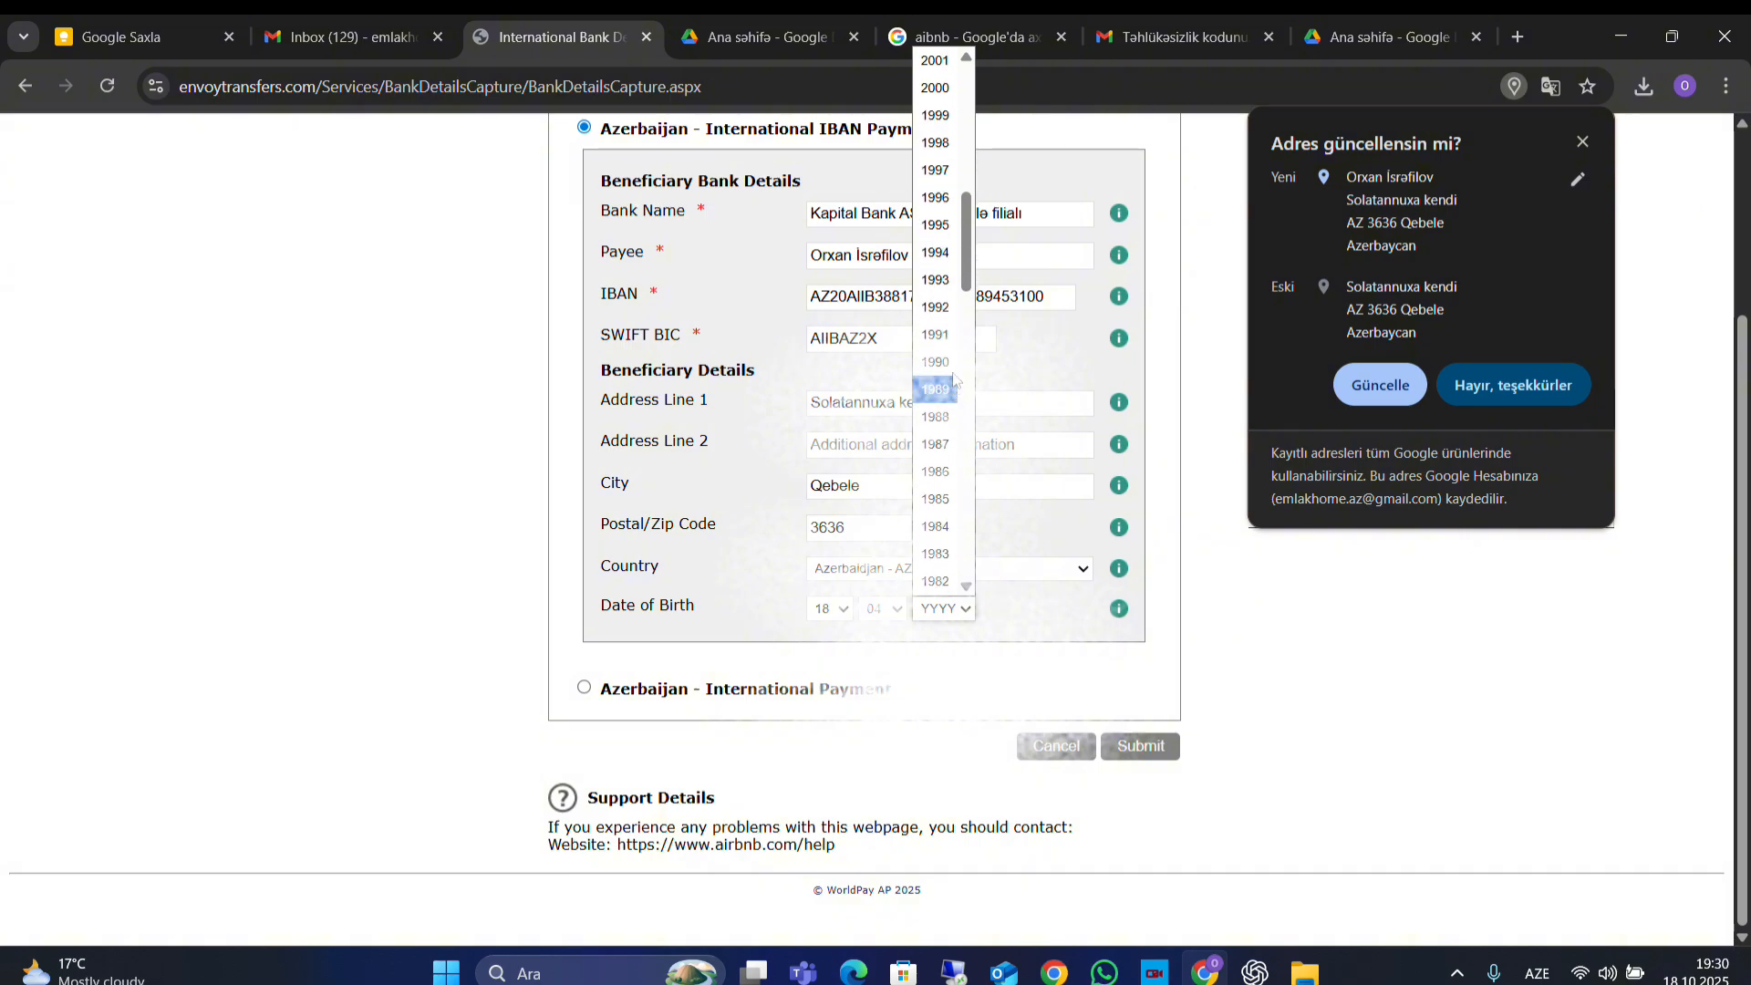
{"action": "left_click", "coordinate": [939, 256]}
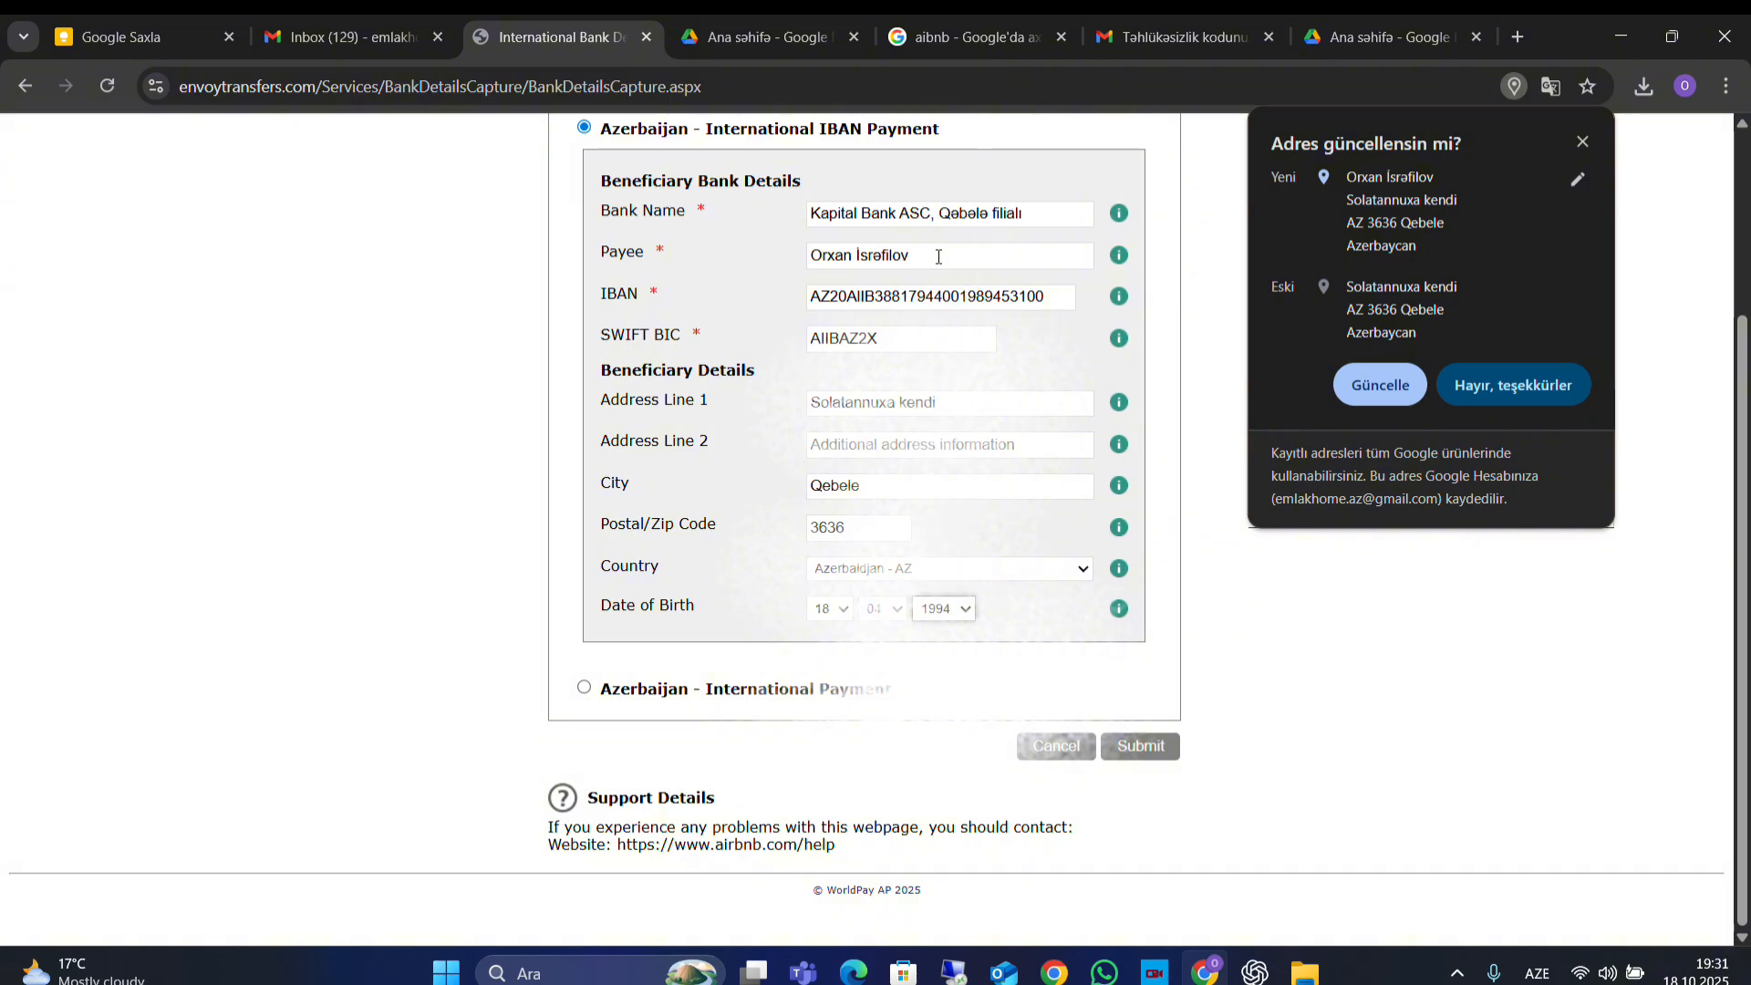
Submit the form, dismiss the ASCII-only warning, and update Chrome's saved address
{"action": "left_click", "coordinate": [1151, 744]}
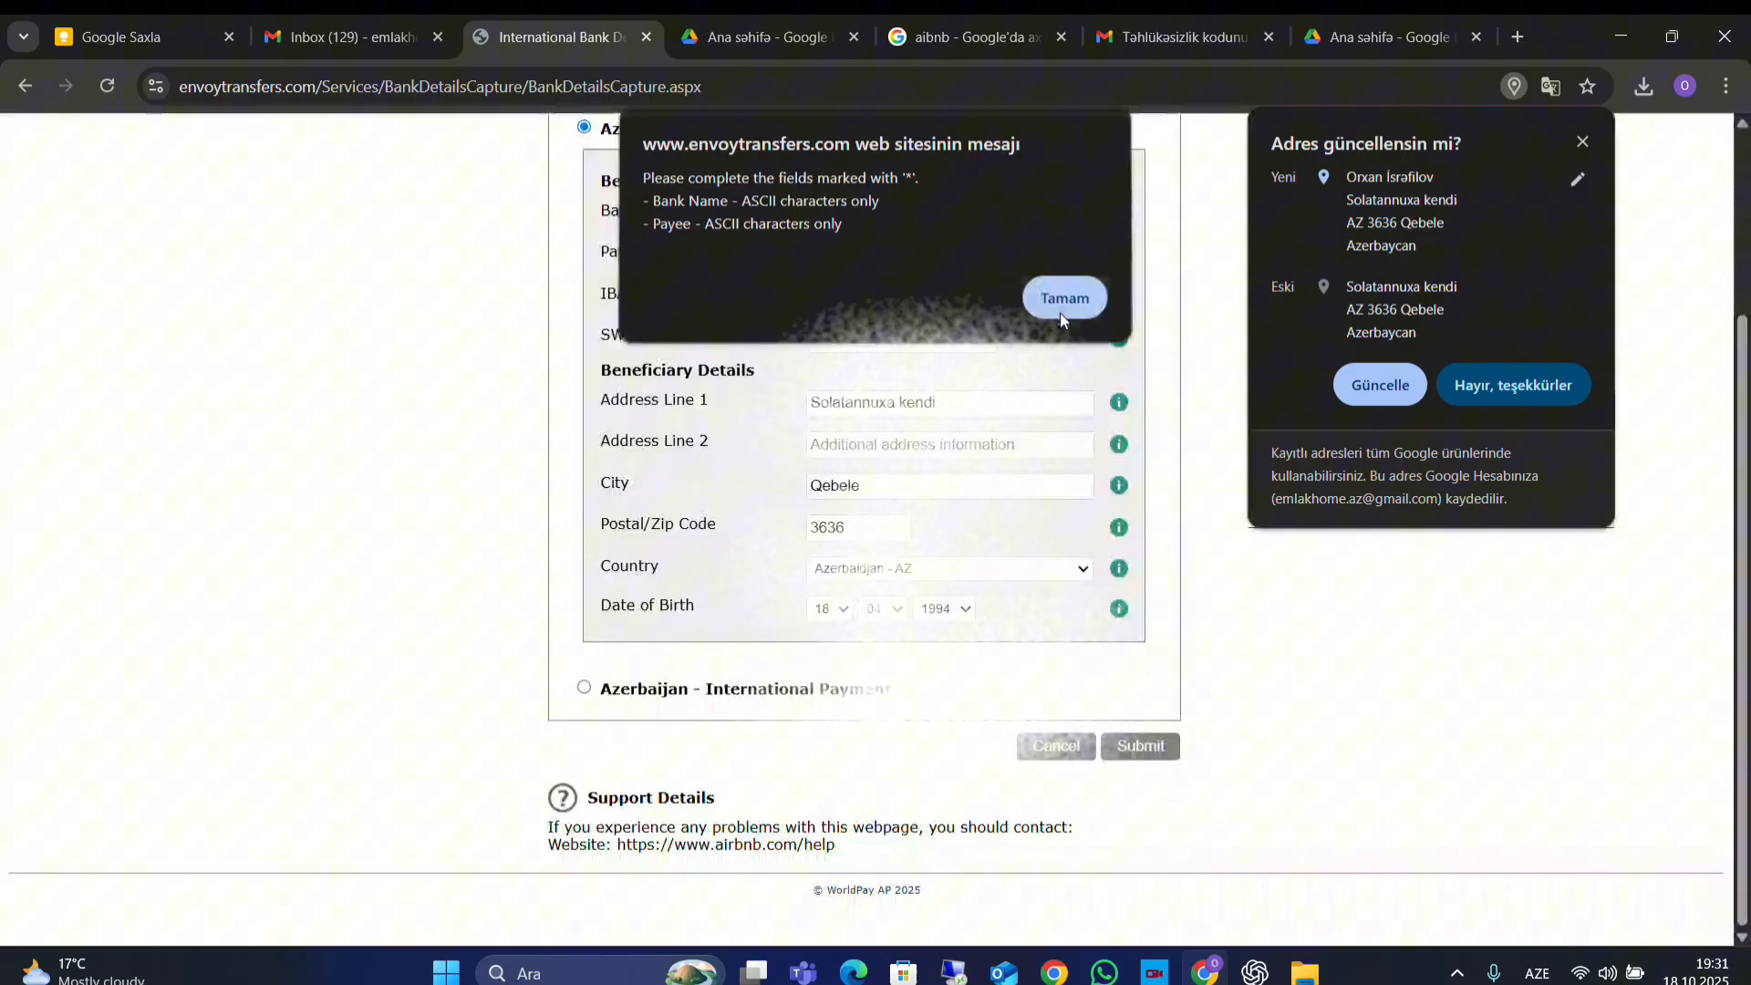
{"action": "left_click", "coordinate": [1061, 302]}
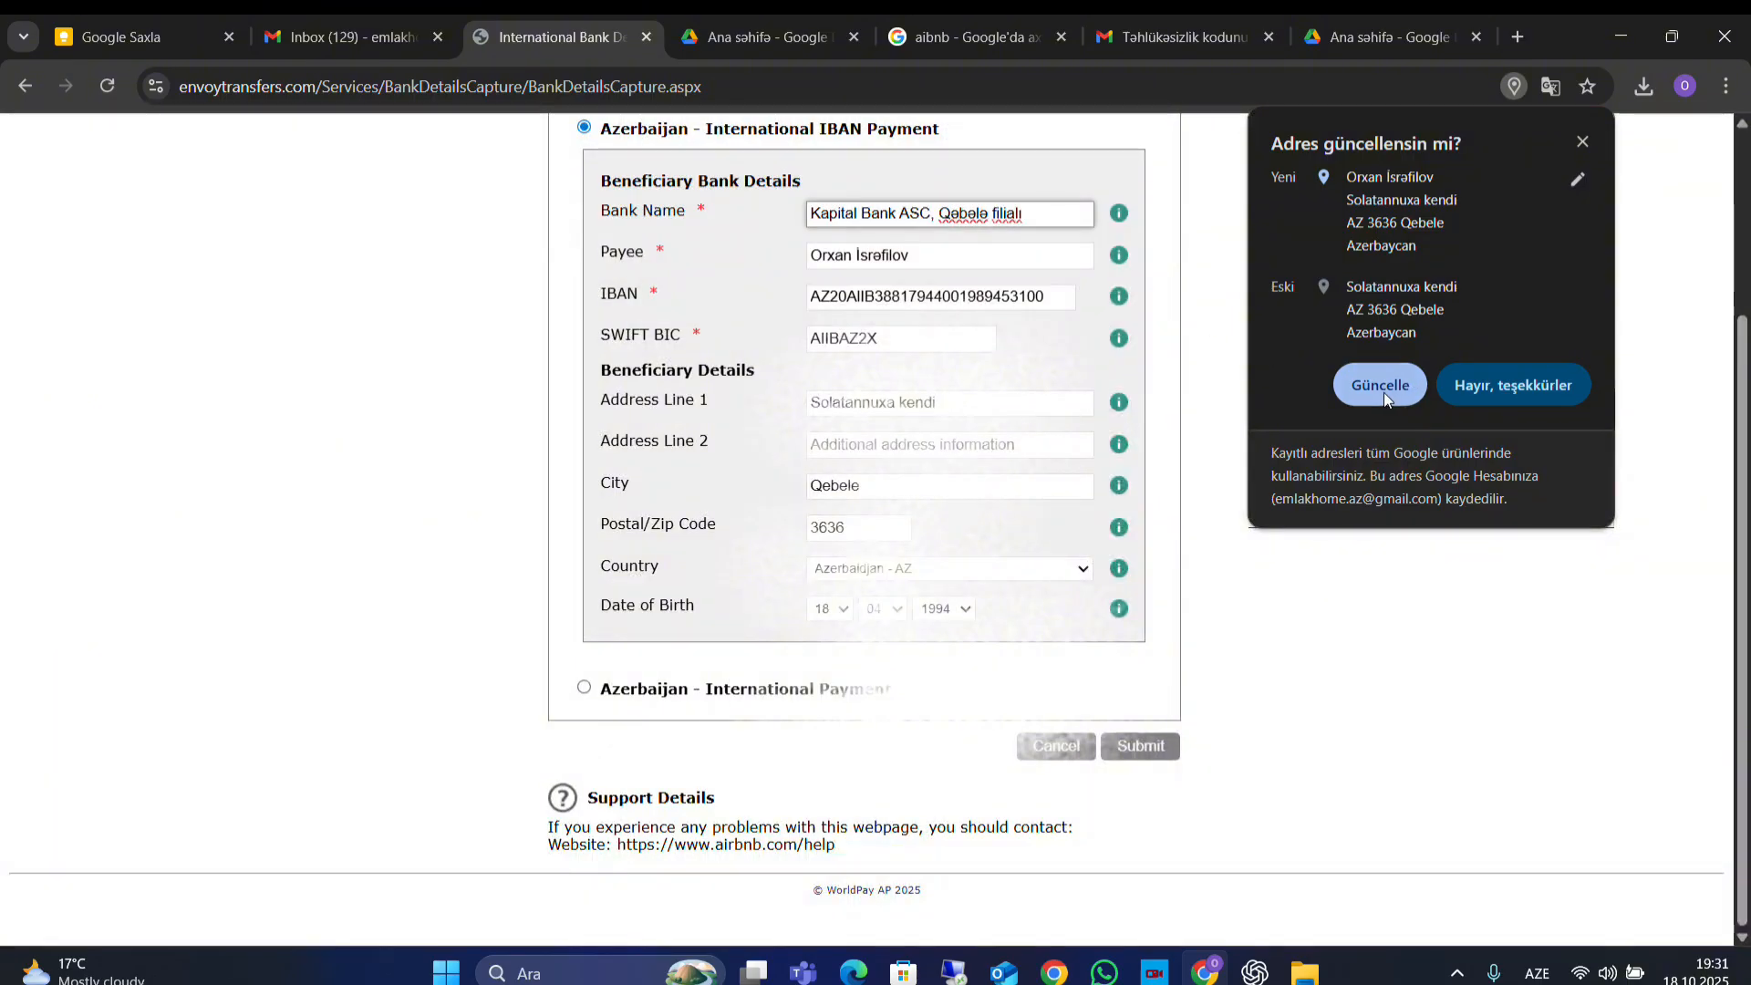
{"action": "left_click", "coordinate": [1380, 387]}
{"action": "scroll", "coordinate": [734, 677], "scroll_direction": "up", "scroll_amount": 3}
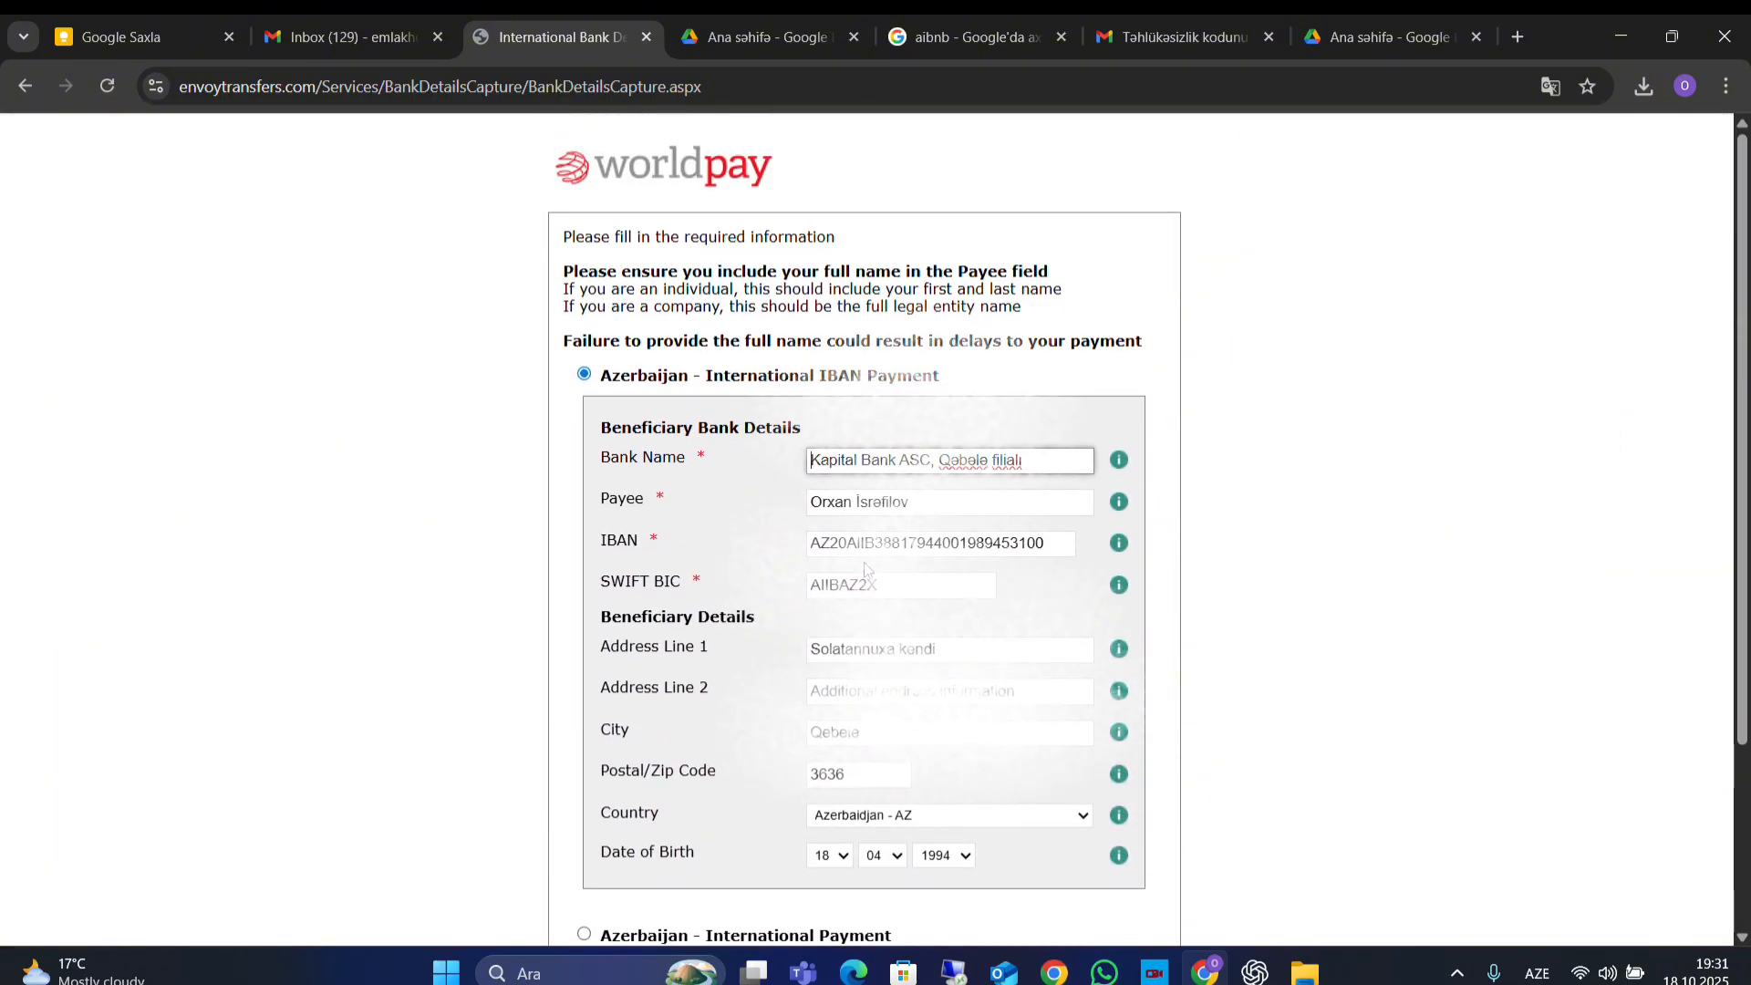
{"action": "scroll", "coordinate": [1026, 497], "scroll_direction": "down", "scroll_amount": 1}
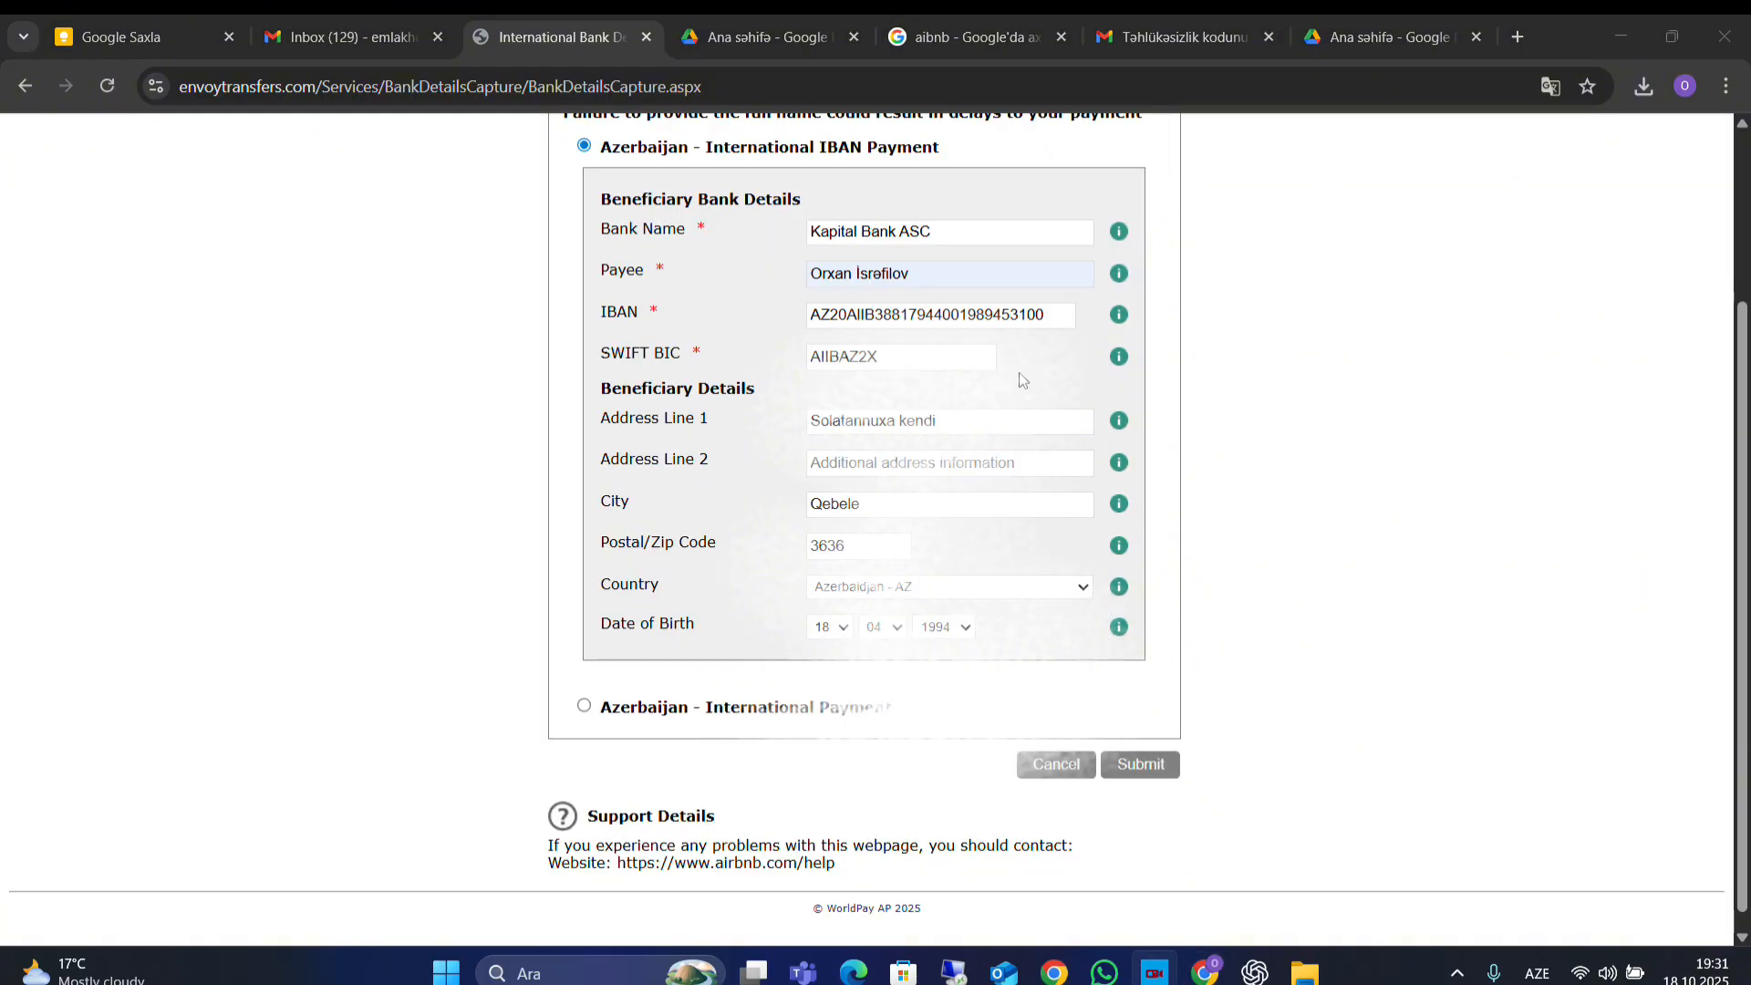
Retype the payee name in plain Latin letters and resubmit the bank details
{"action": "left_click", "coordinate": [932, 278]}
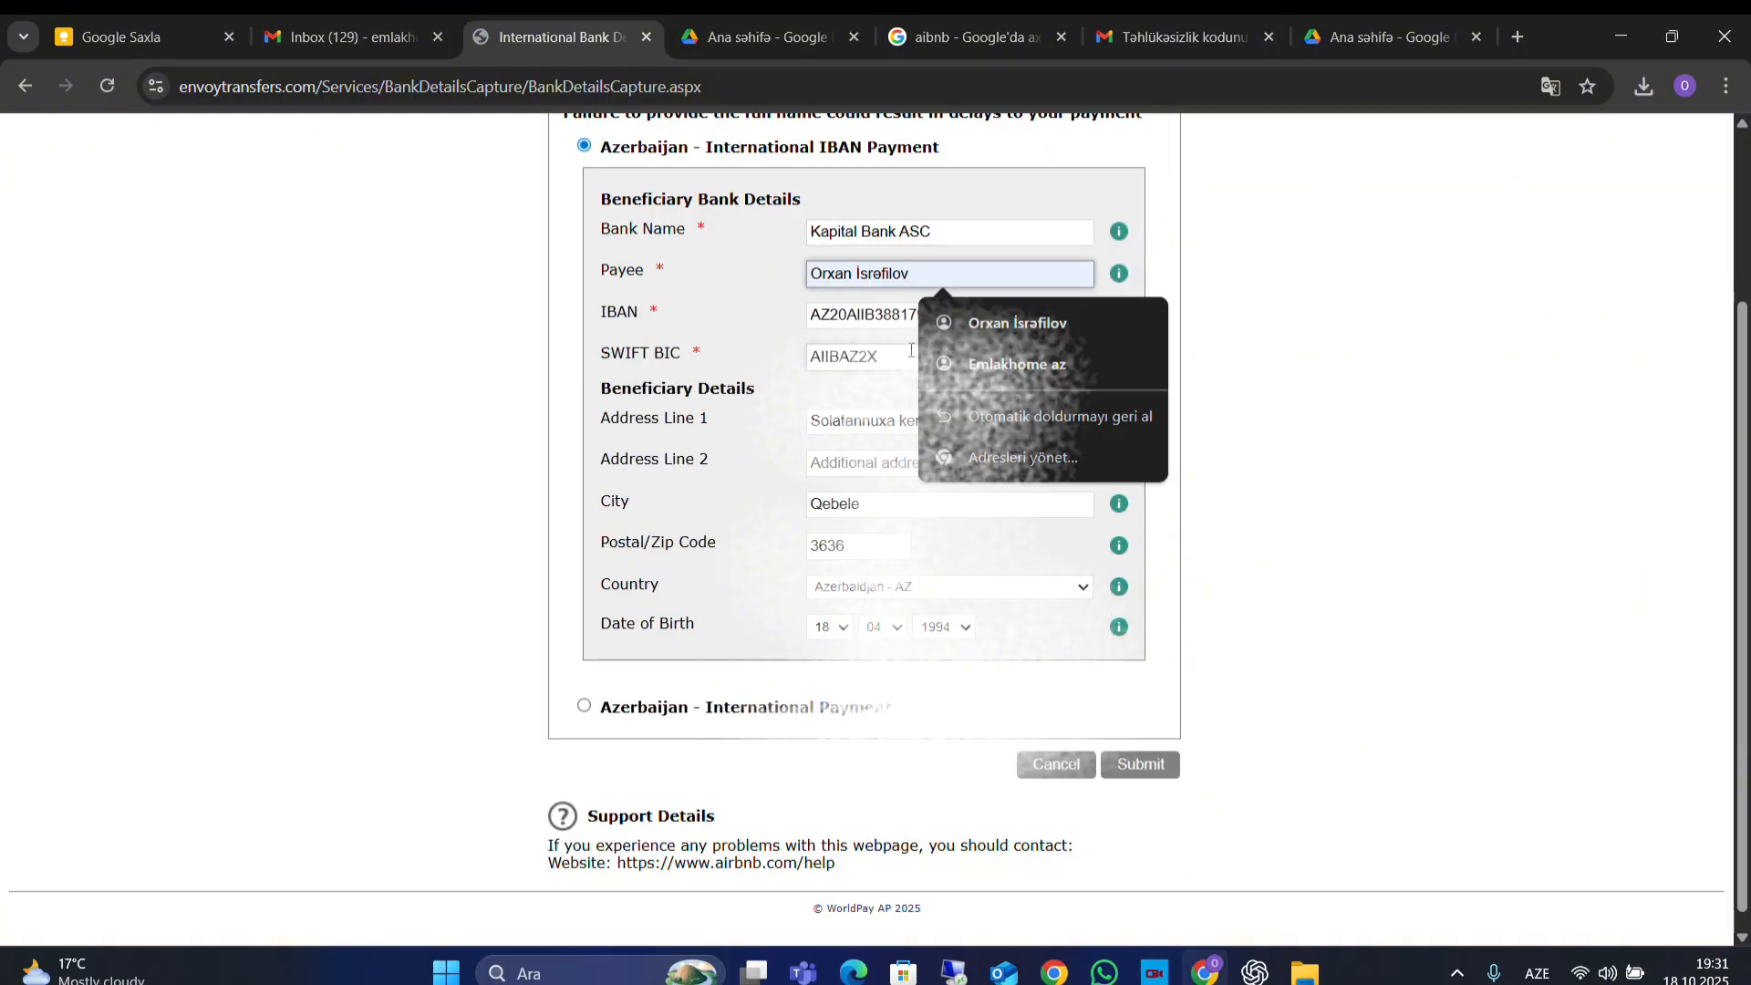
{"action": "key", "text": "BackSpace"}
{"action": "key", "text": "BackSpace"}
{"action": "key", "text": "BackSpace"}
{"action": "key", "text": "BackSpace"}
{"action": "key", "text": "BackSpace"}
{"action": "key", "text": "BackSpace"}
{"action": "key", "text": "BackSpace"}
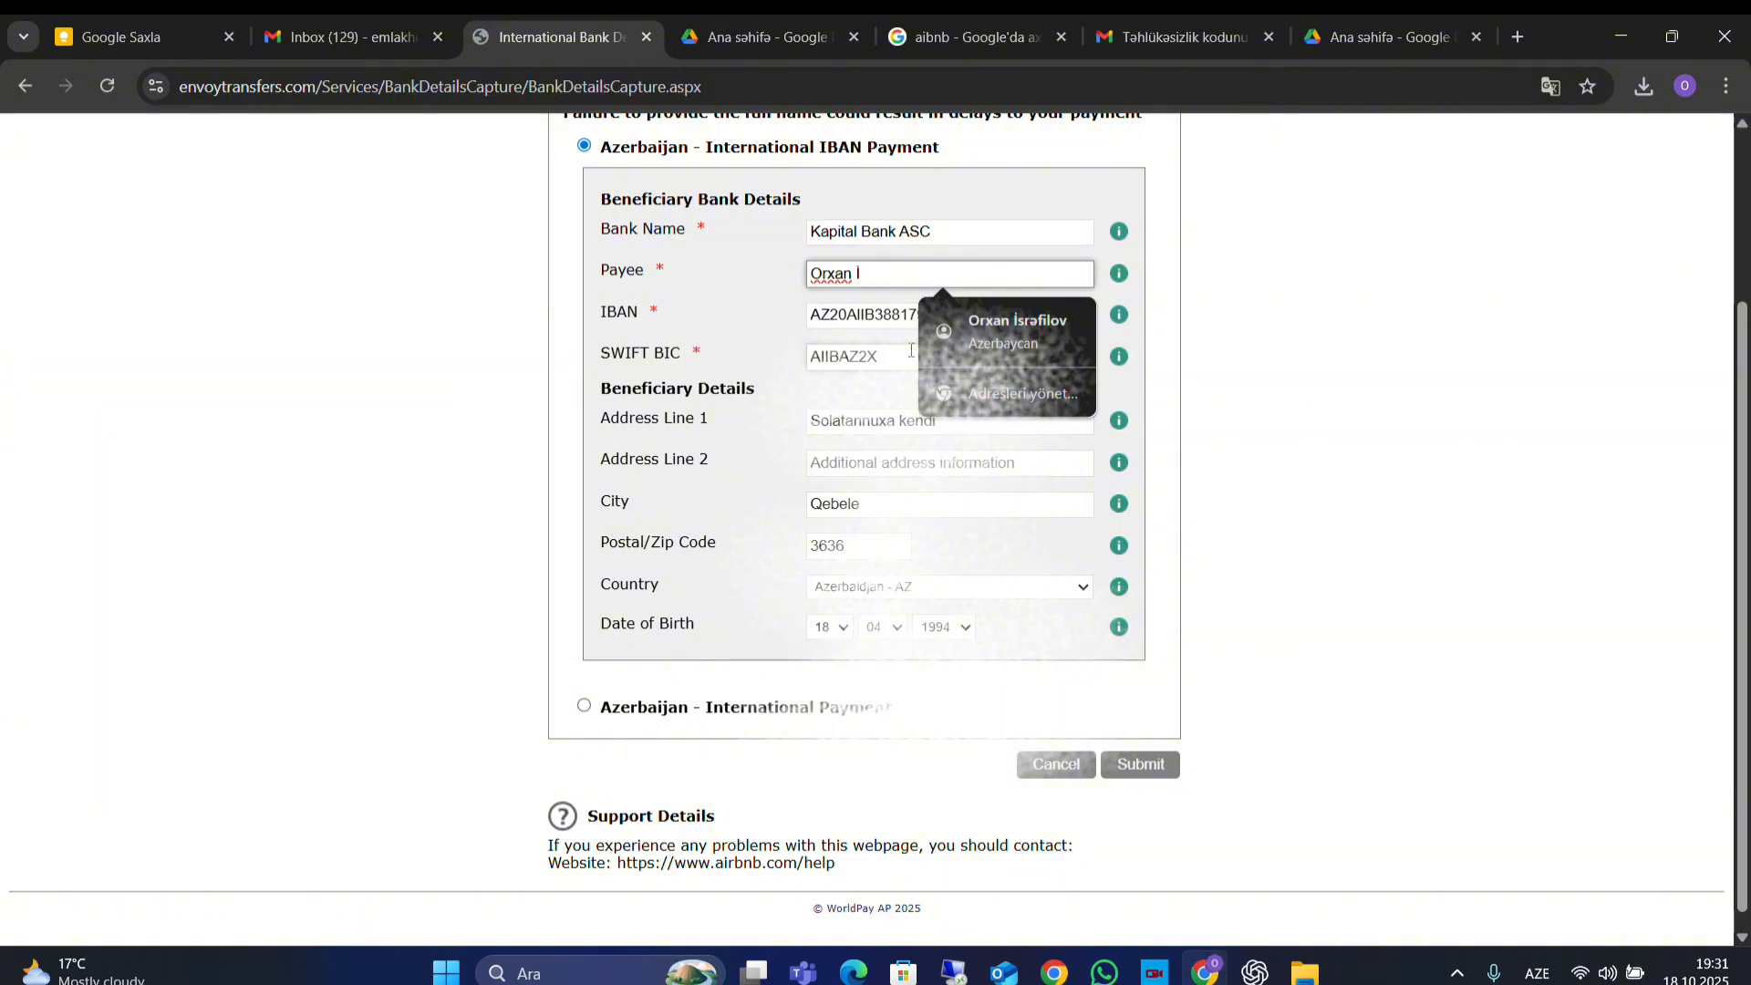
{"action": "key", "text": "BackSpace"}
{"action": "key", "text": "BackSpace"}
{"action": "key", "text": "BackSpace"}
{"action": "key", "text": "BackSpace"}
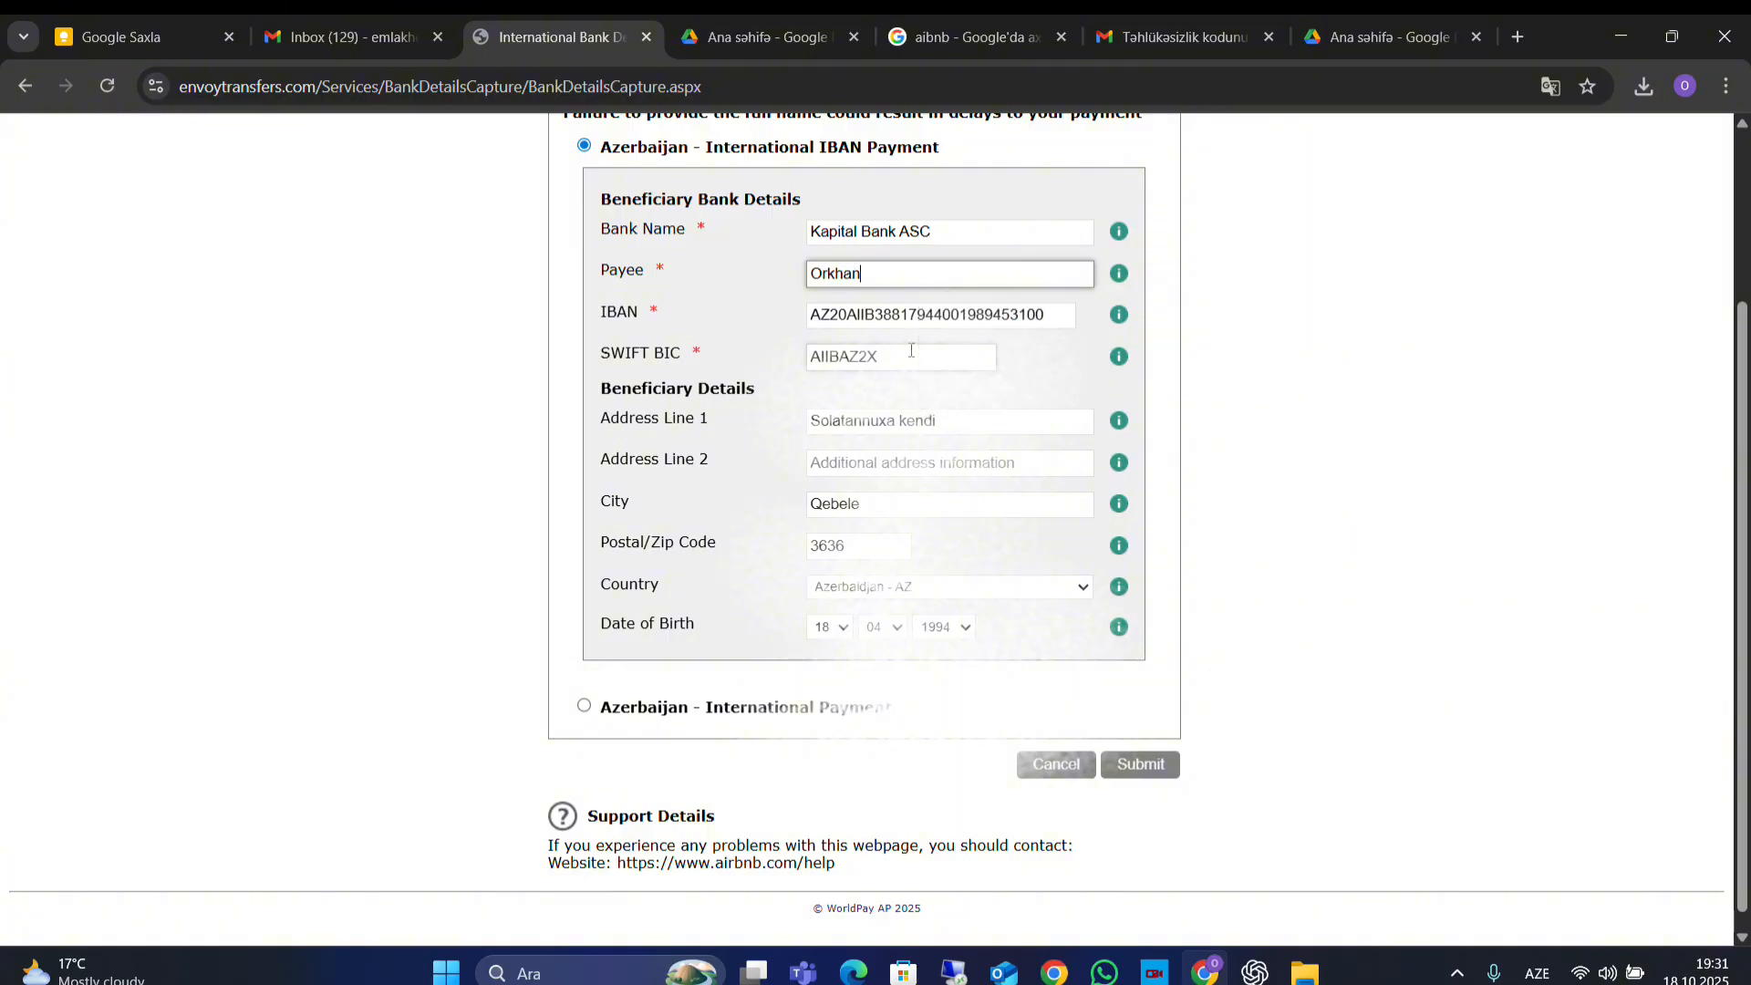
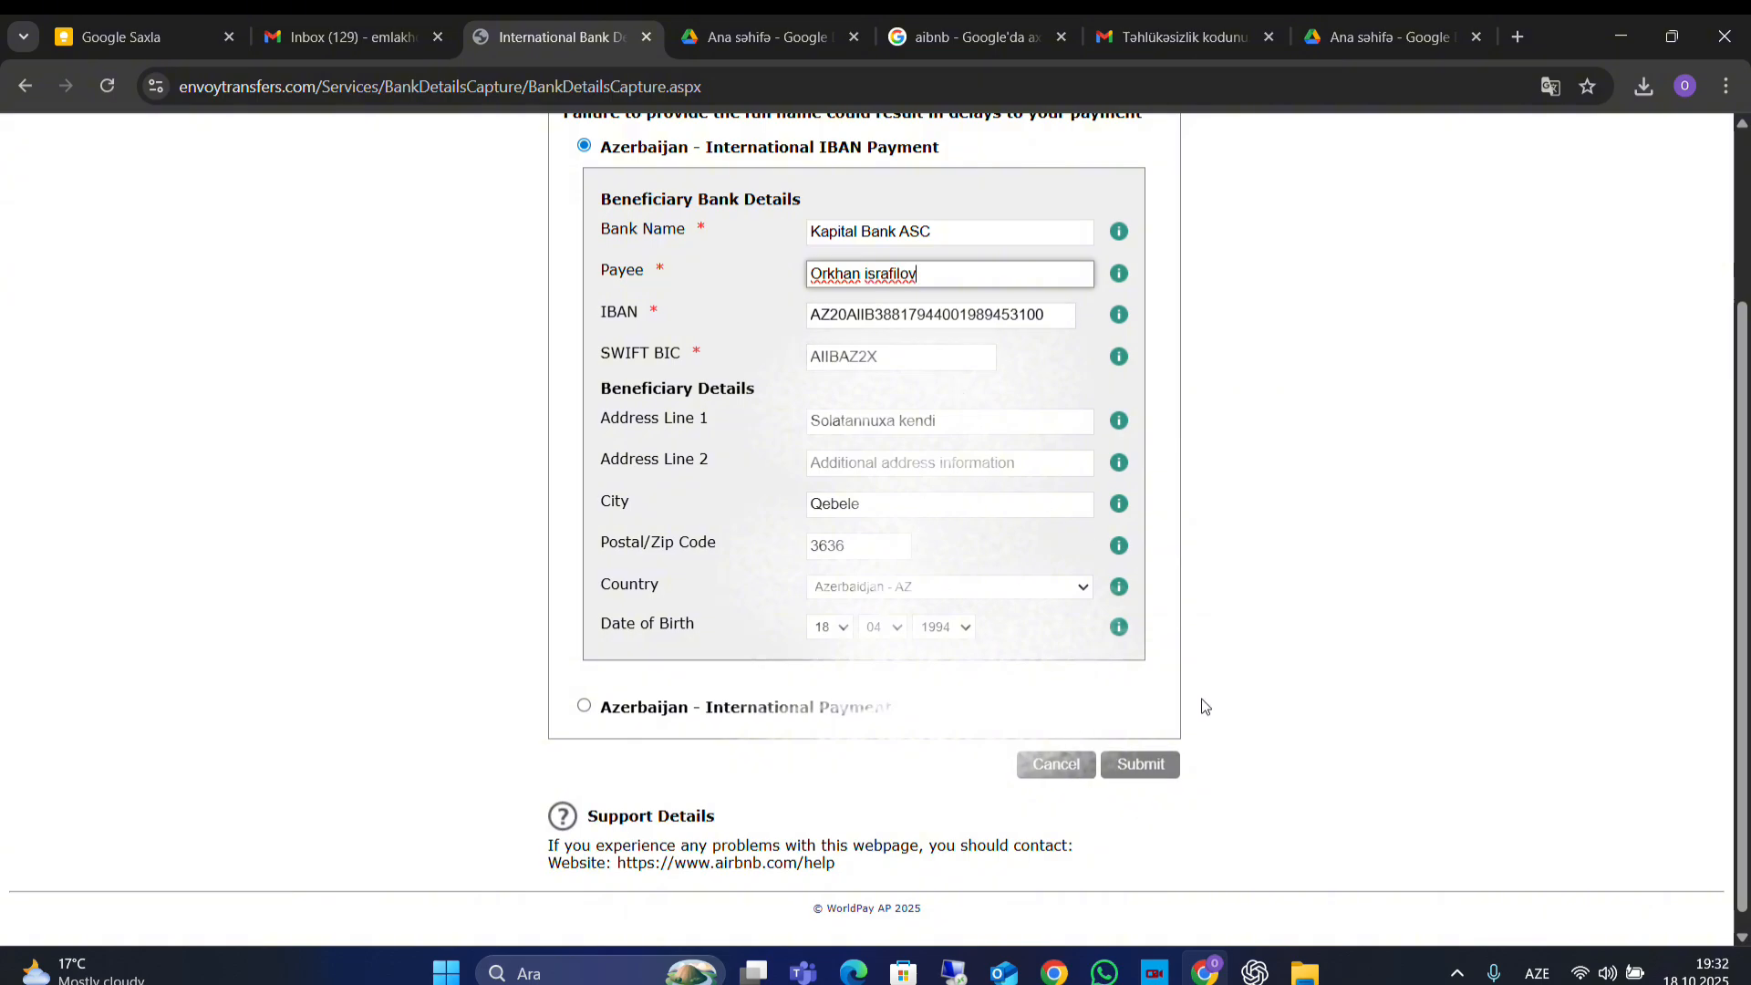
{"action": "left_click", "coordinate": [1137, 763]}
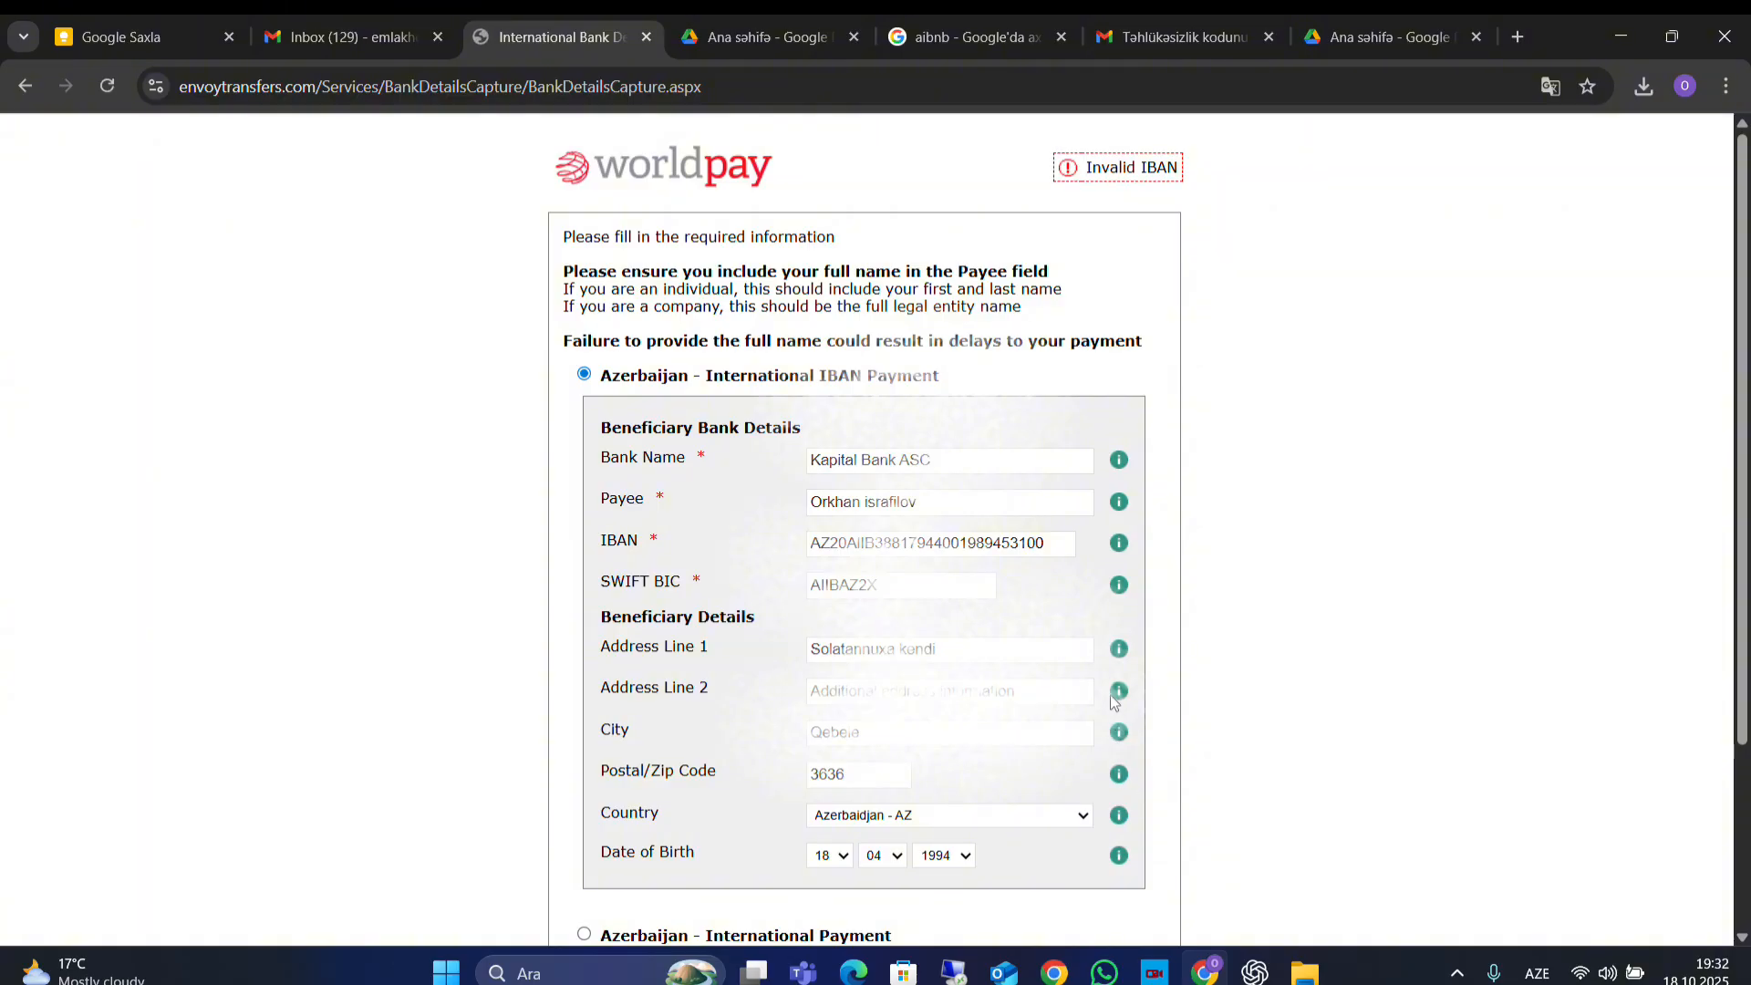
Confirm with Hazırdır to return to Airbnb's Payout methods page showing the pending USD account
{"action": "left_click", "coordinate": [1044, 542]}
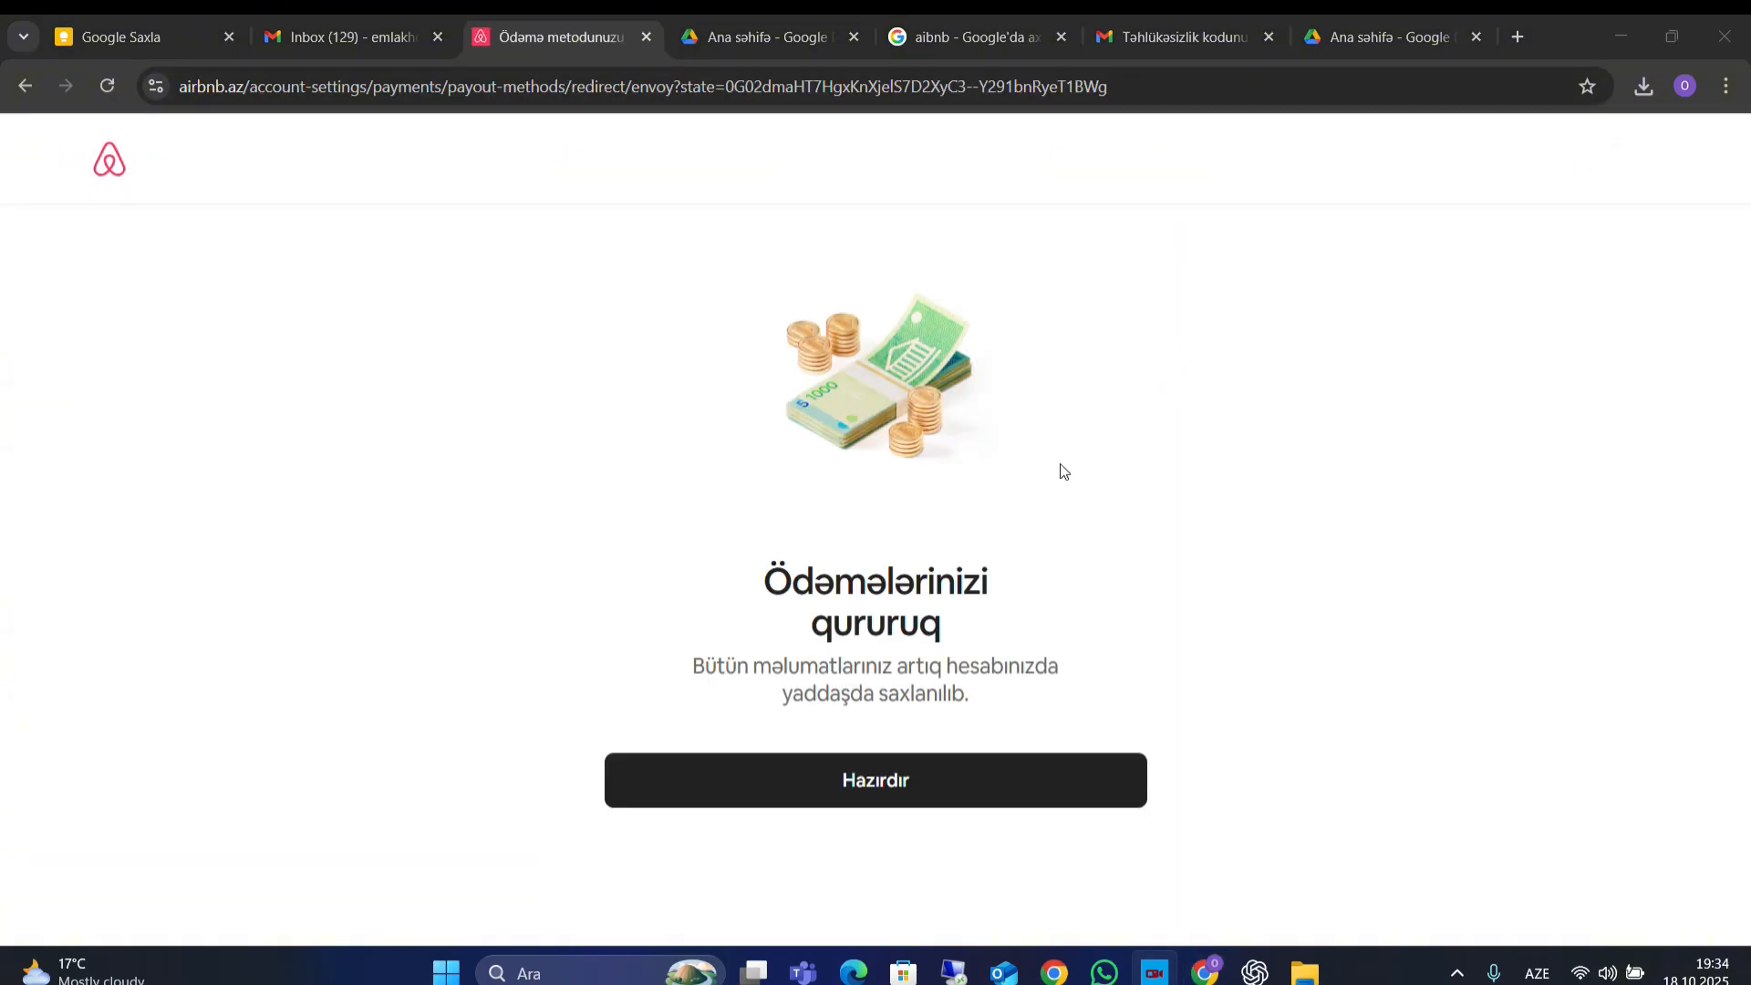
{"action": "left_click", "coordinate": [910, 785]}
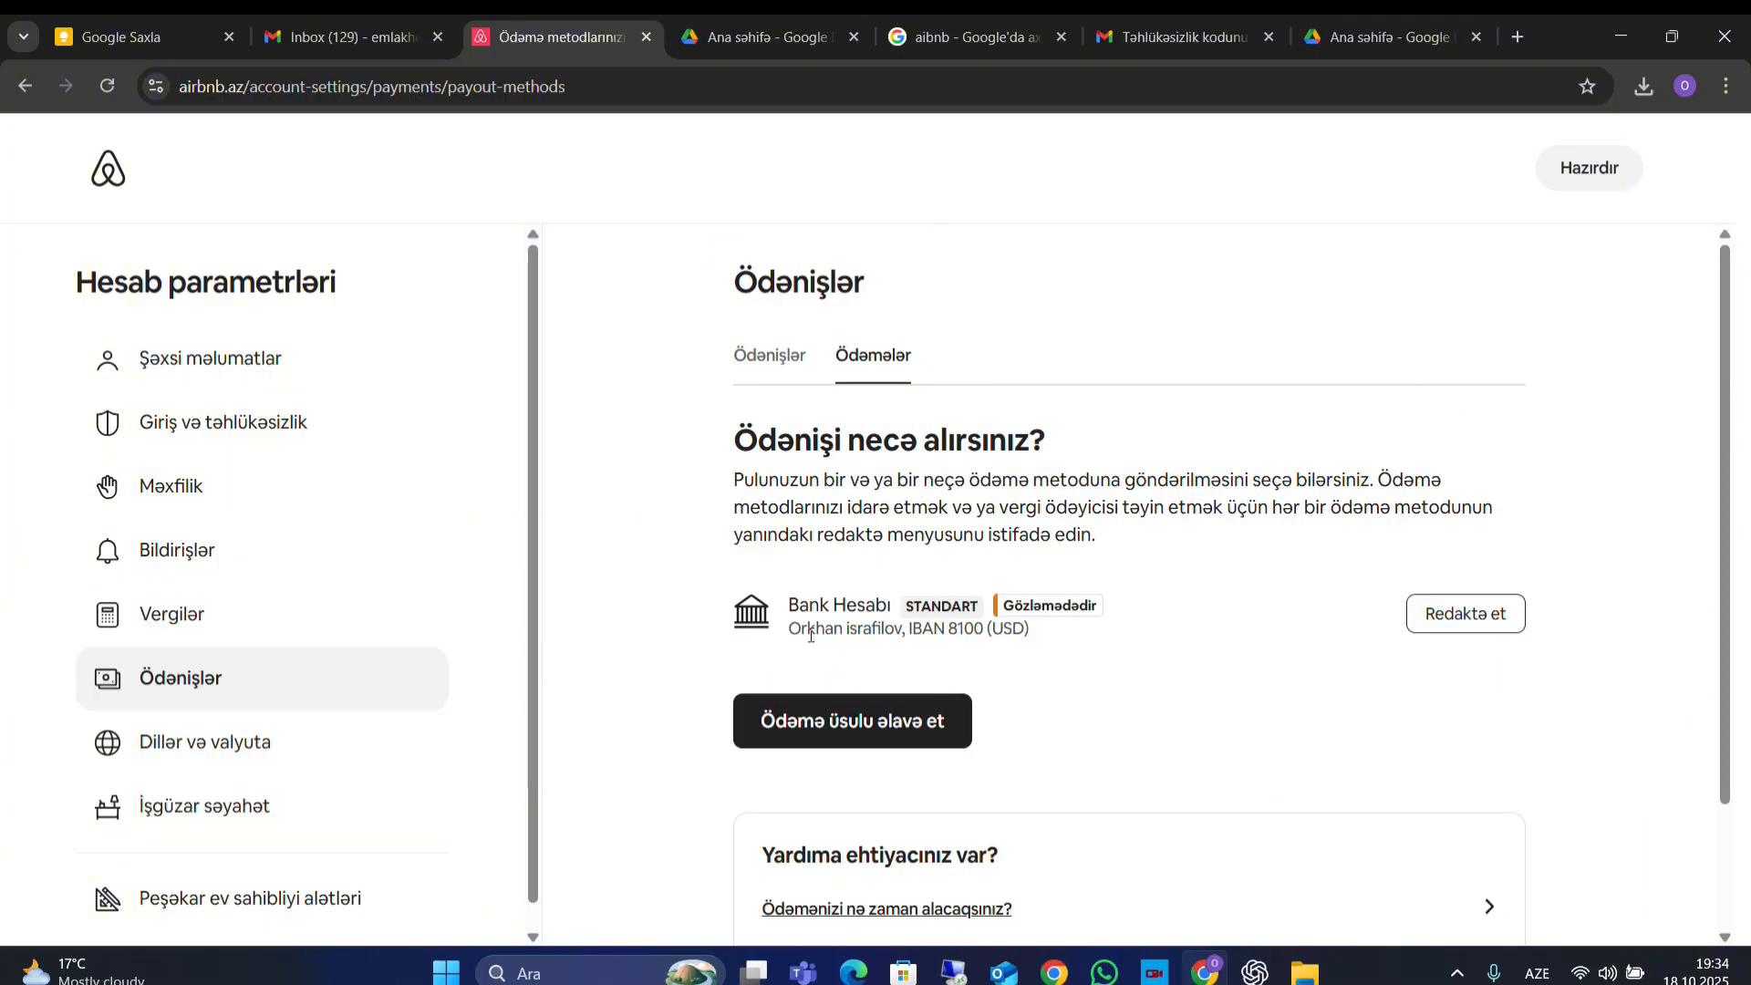
{"action": "scroll", "coordinate": [1087, 606], "scroll_direction": "down", "scroll_amount": 2}
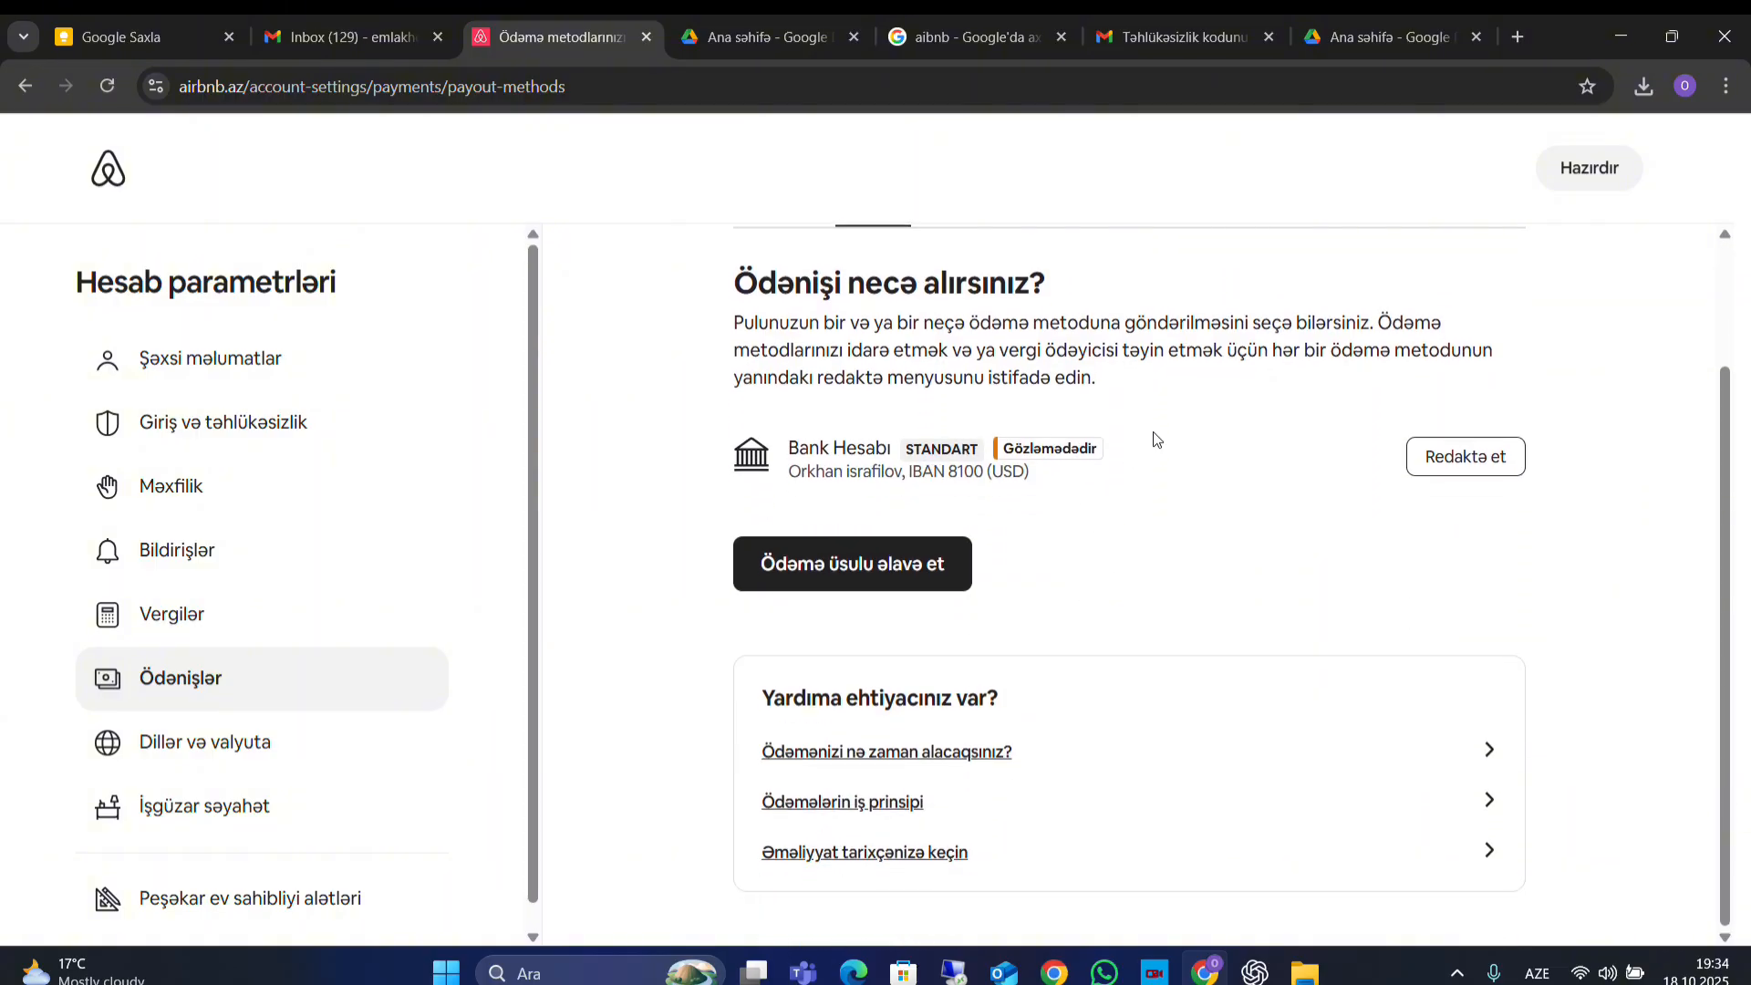
{"action": "left_click", "coordinate": [892, 574]}
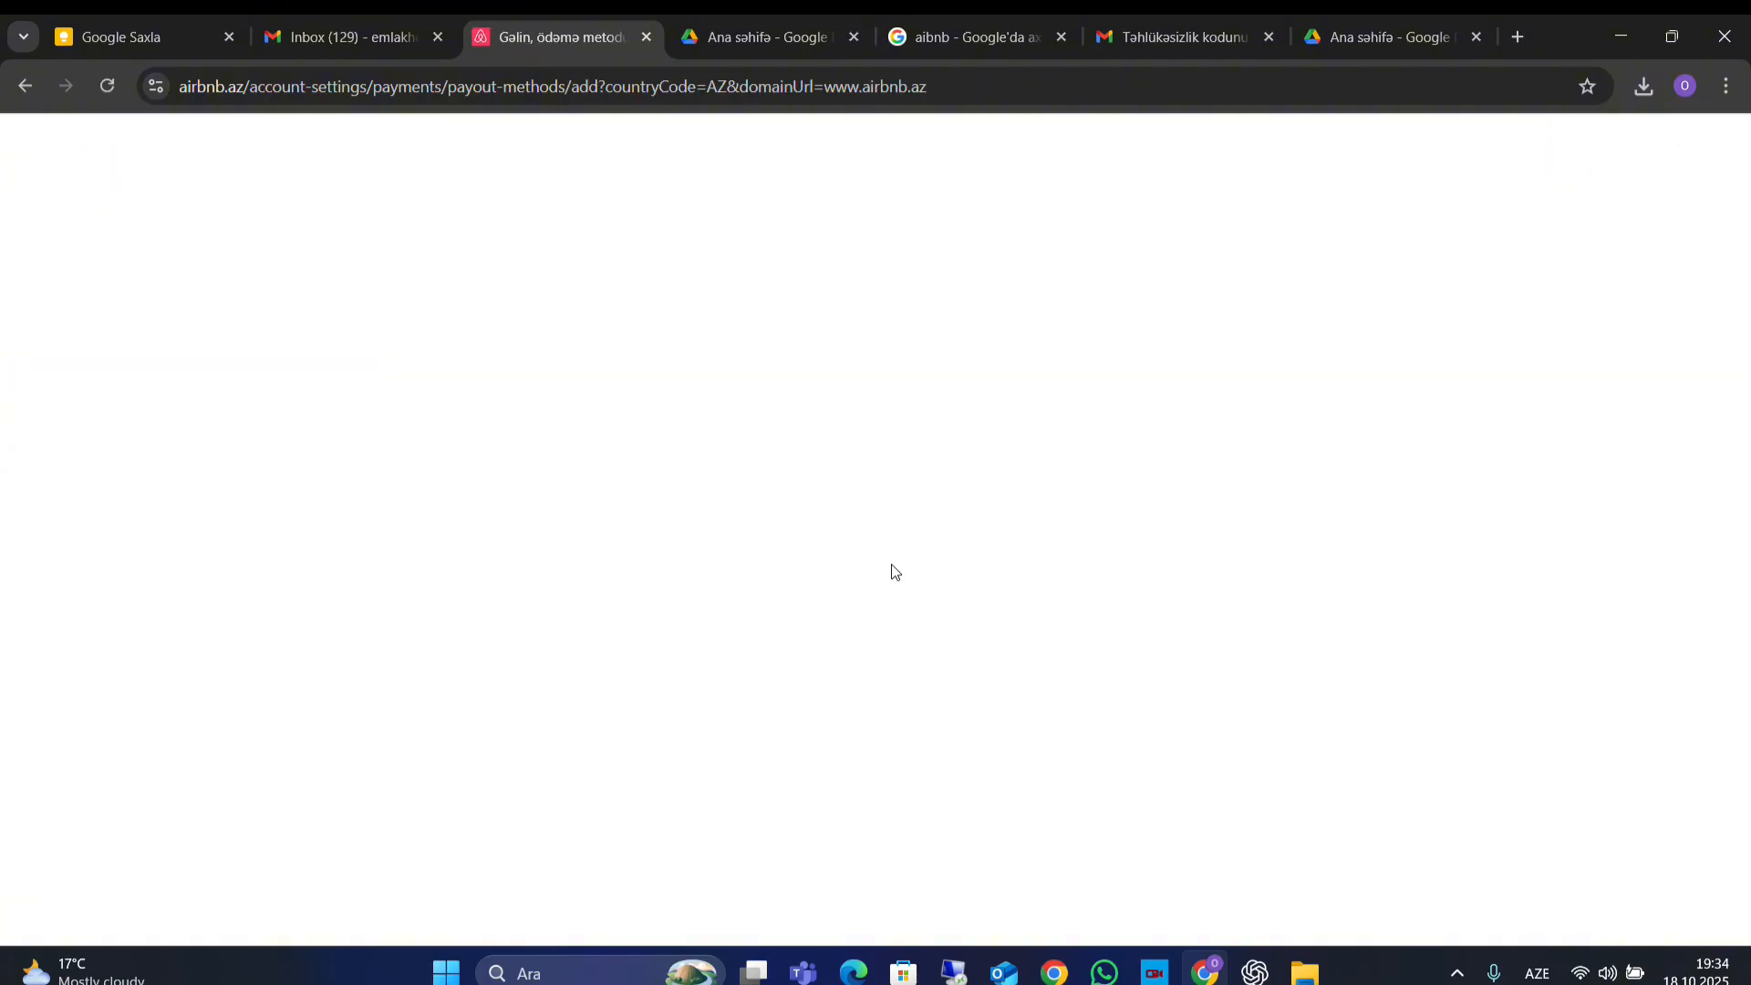
{"action": "left_click", "coordinate": [1053, 755]}
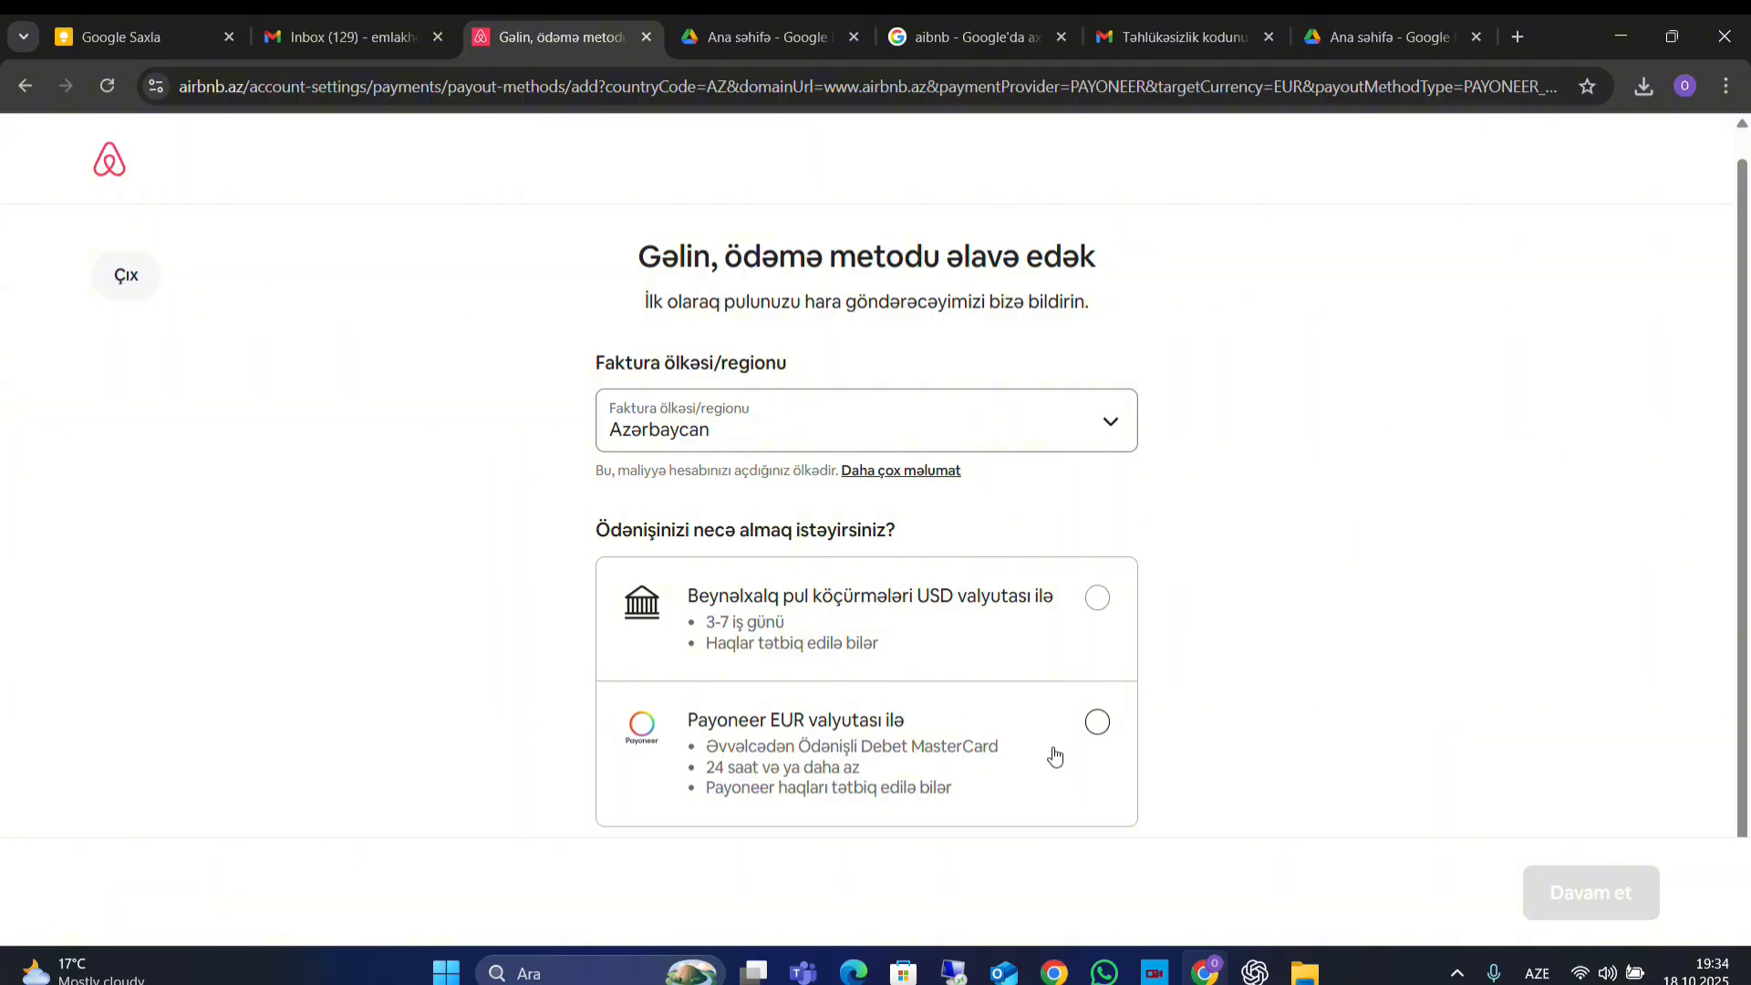
{"action": "left_click", "coordinate": [1577, 891]}
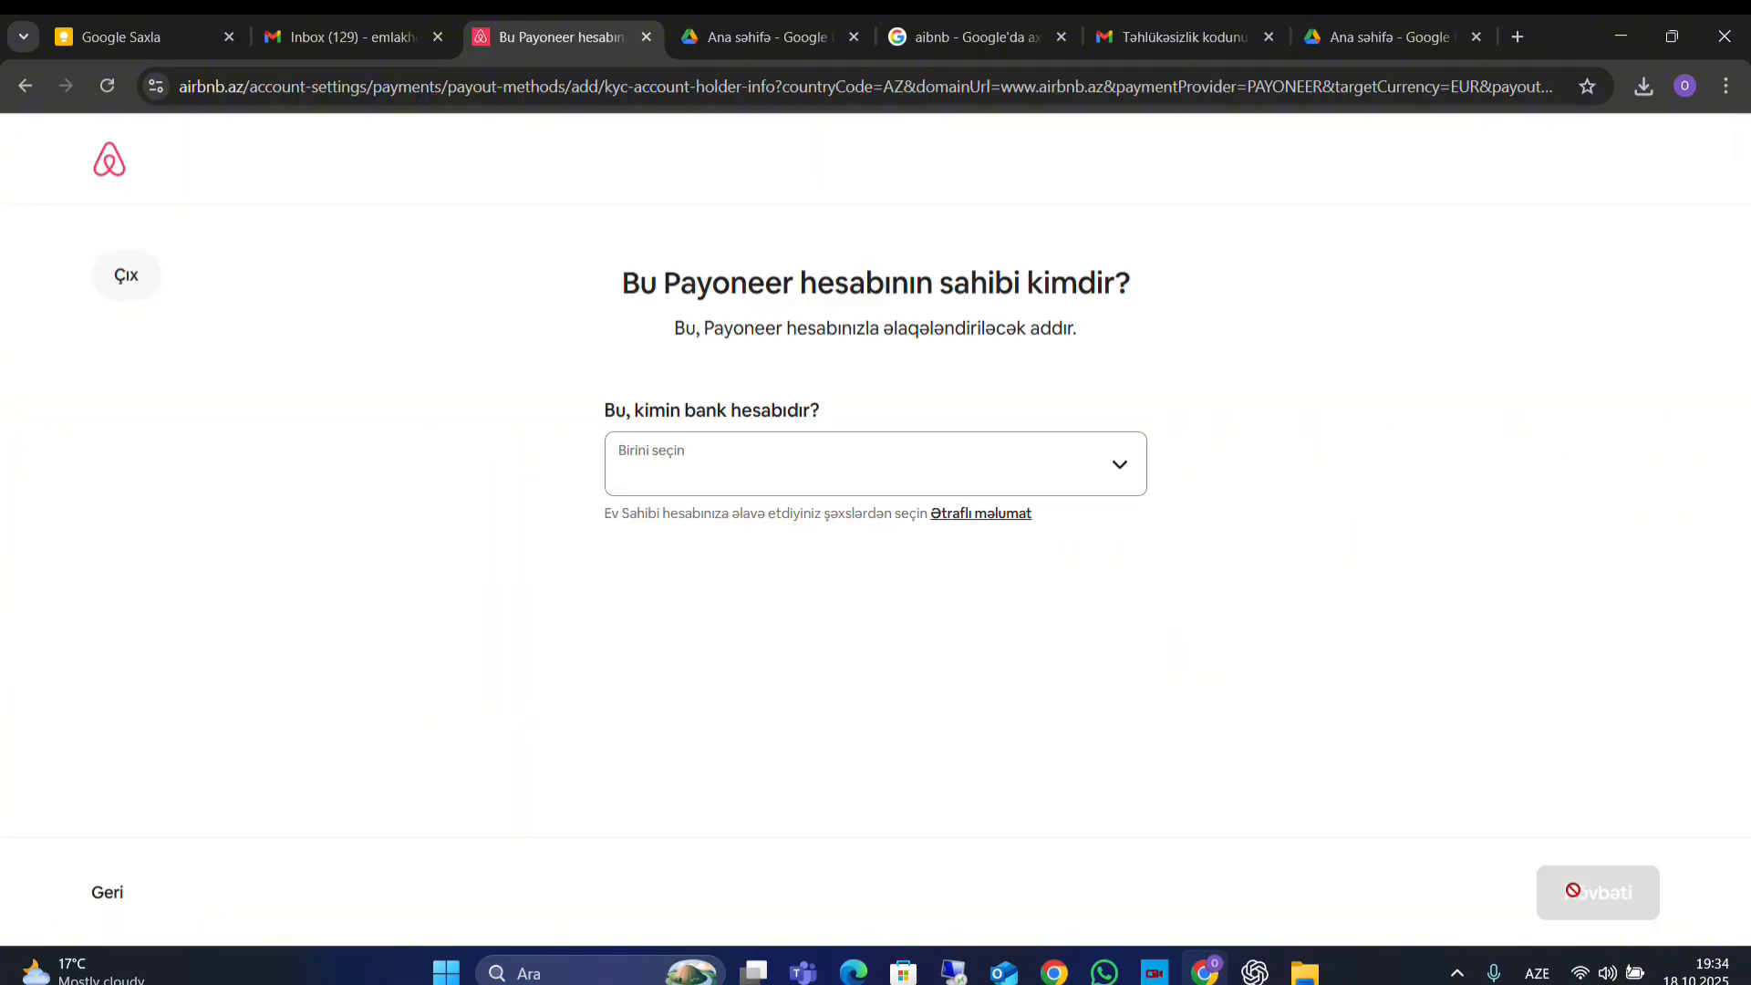
{"action": "left_click", "coordinate": [1026, 479]}
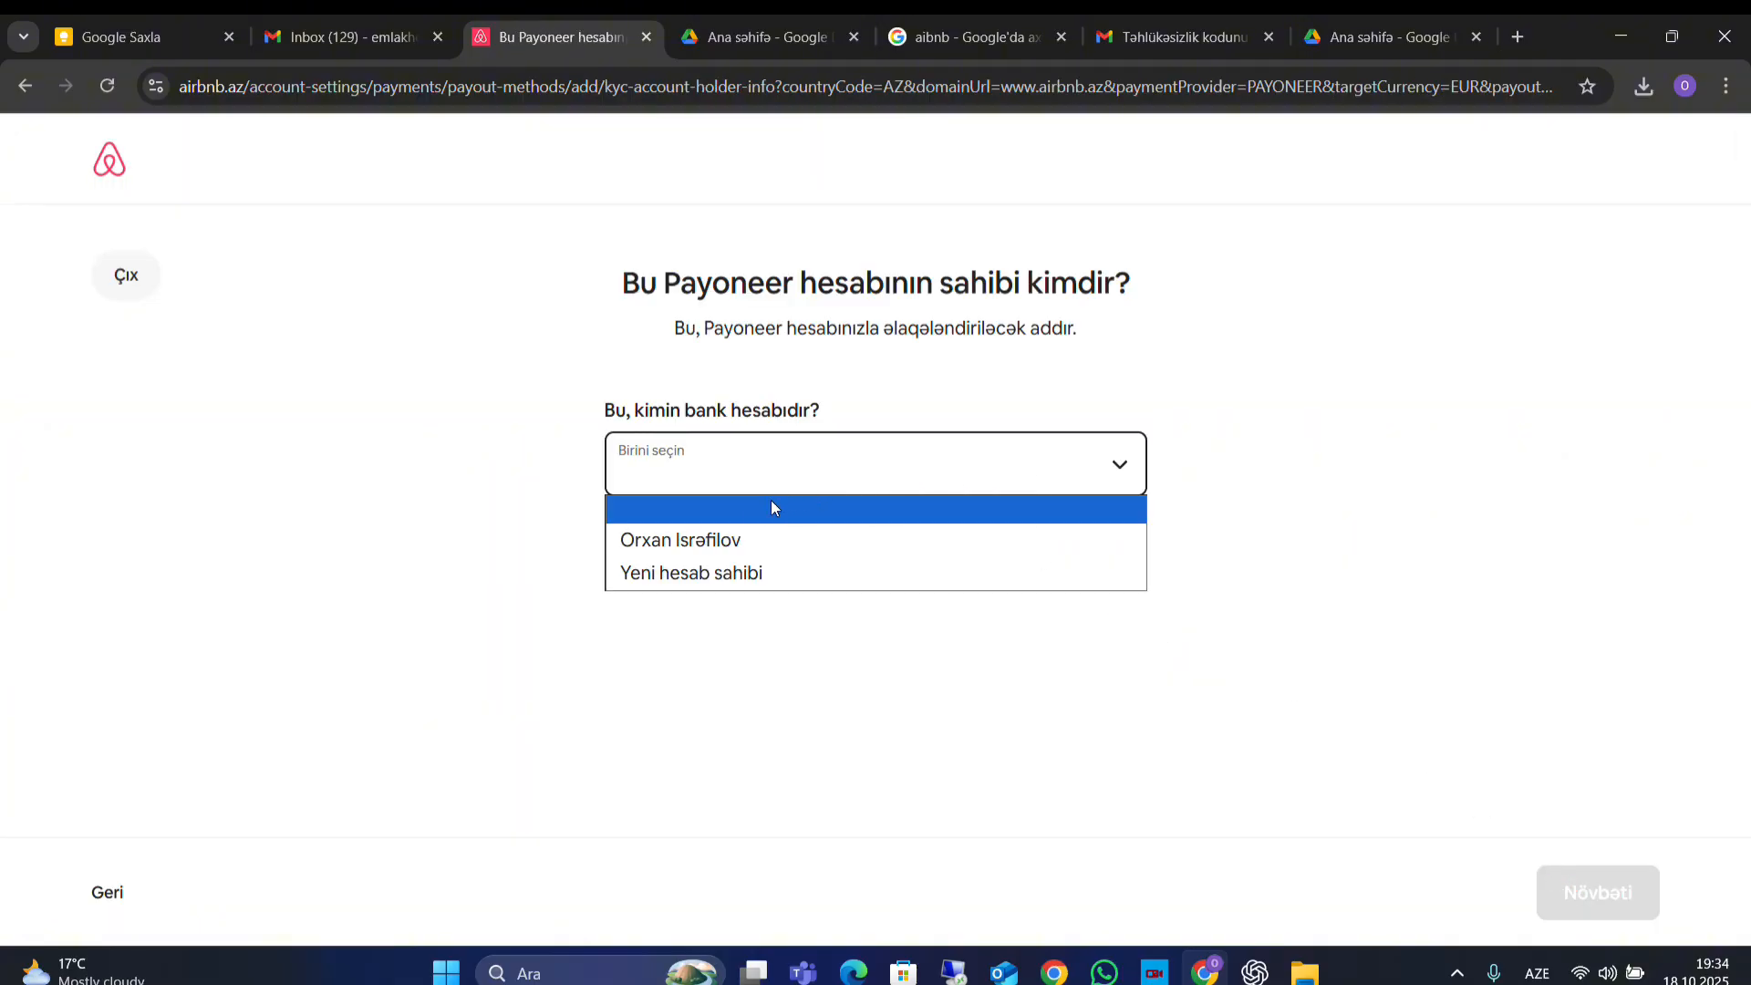
{"action": "left_click", "coordinate": [136, 276]}
{"action": "left_click", "coordinate": [137, 277]}
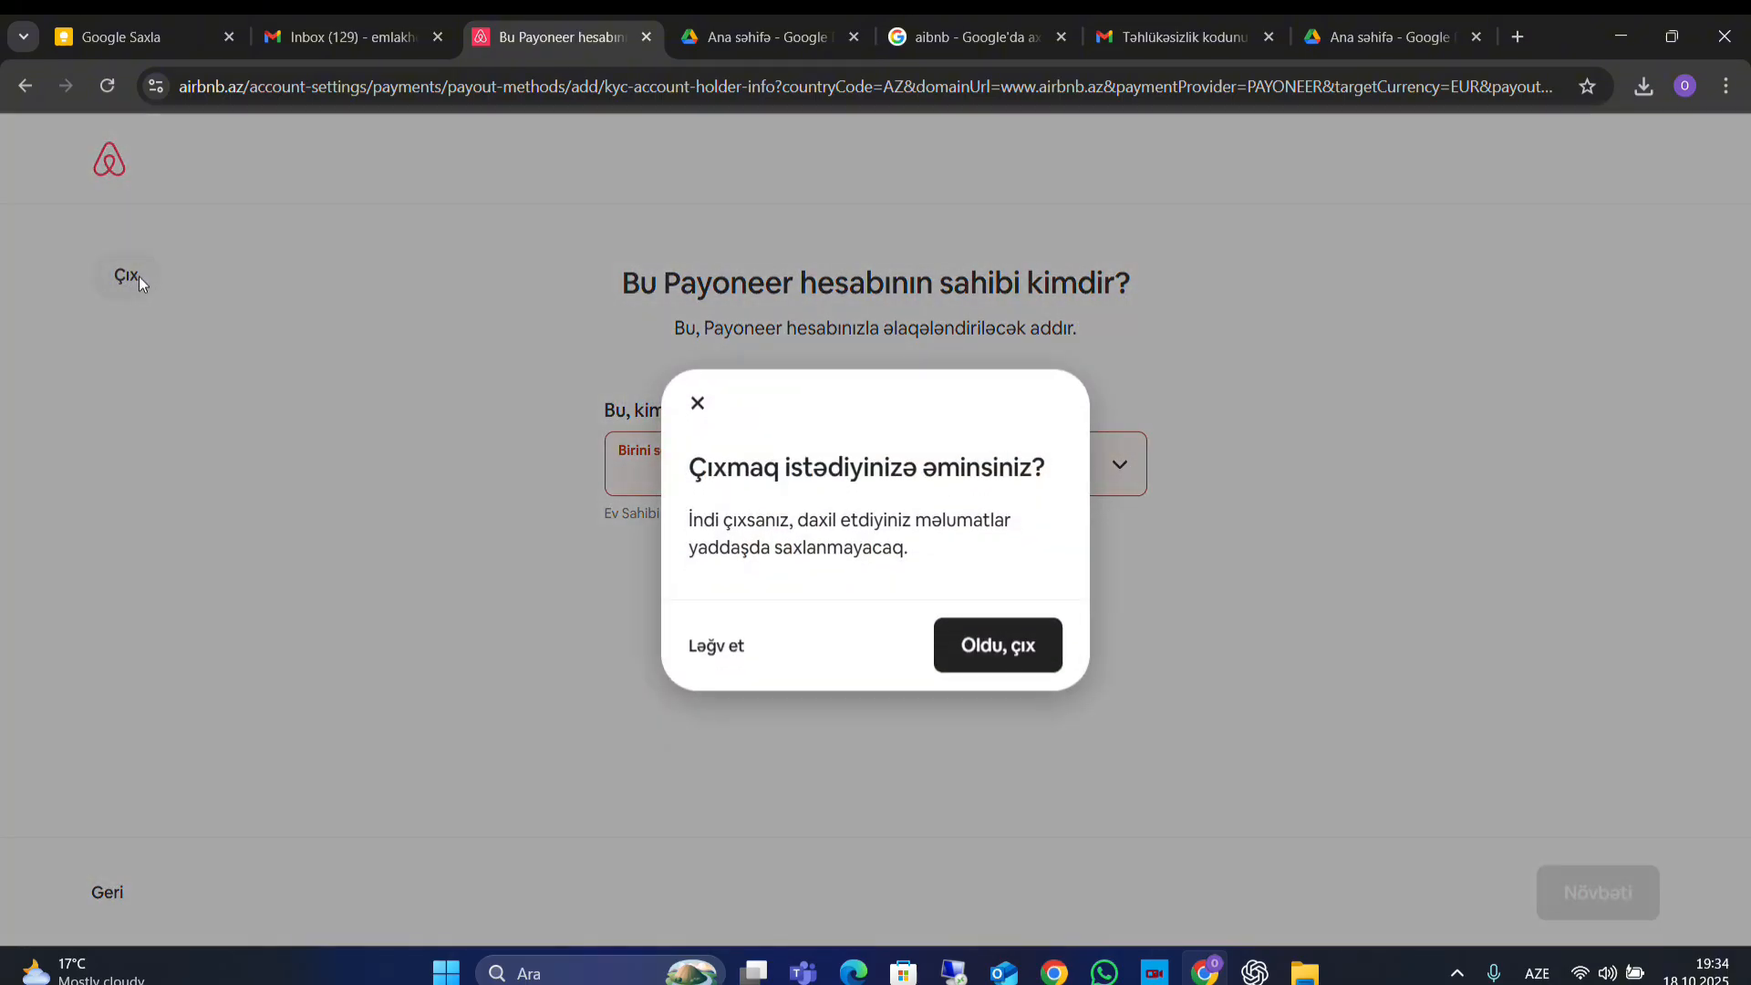
{"action": "left_click", "coordinate": [1002, 655]}
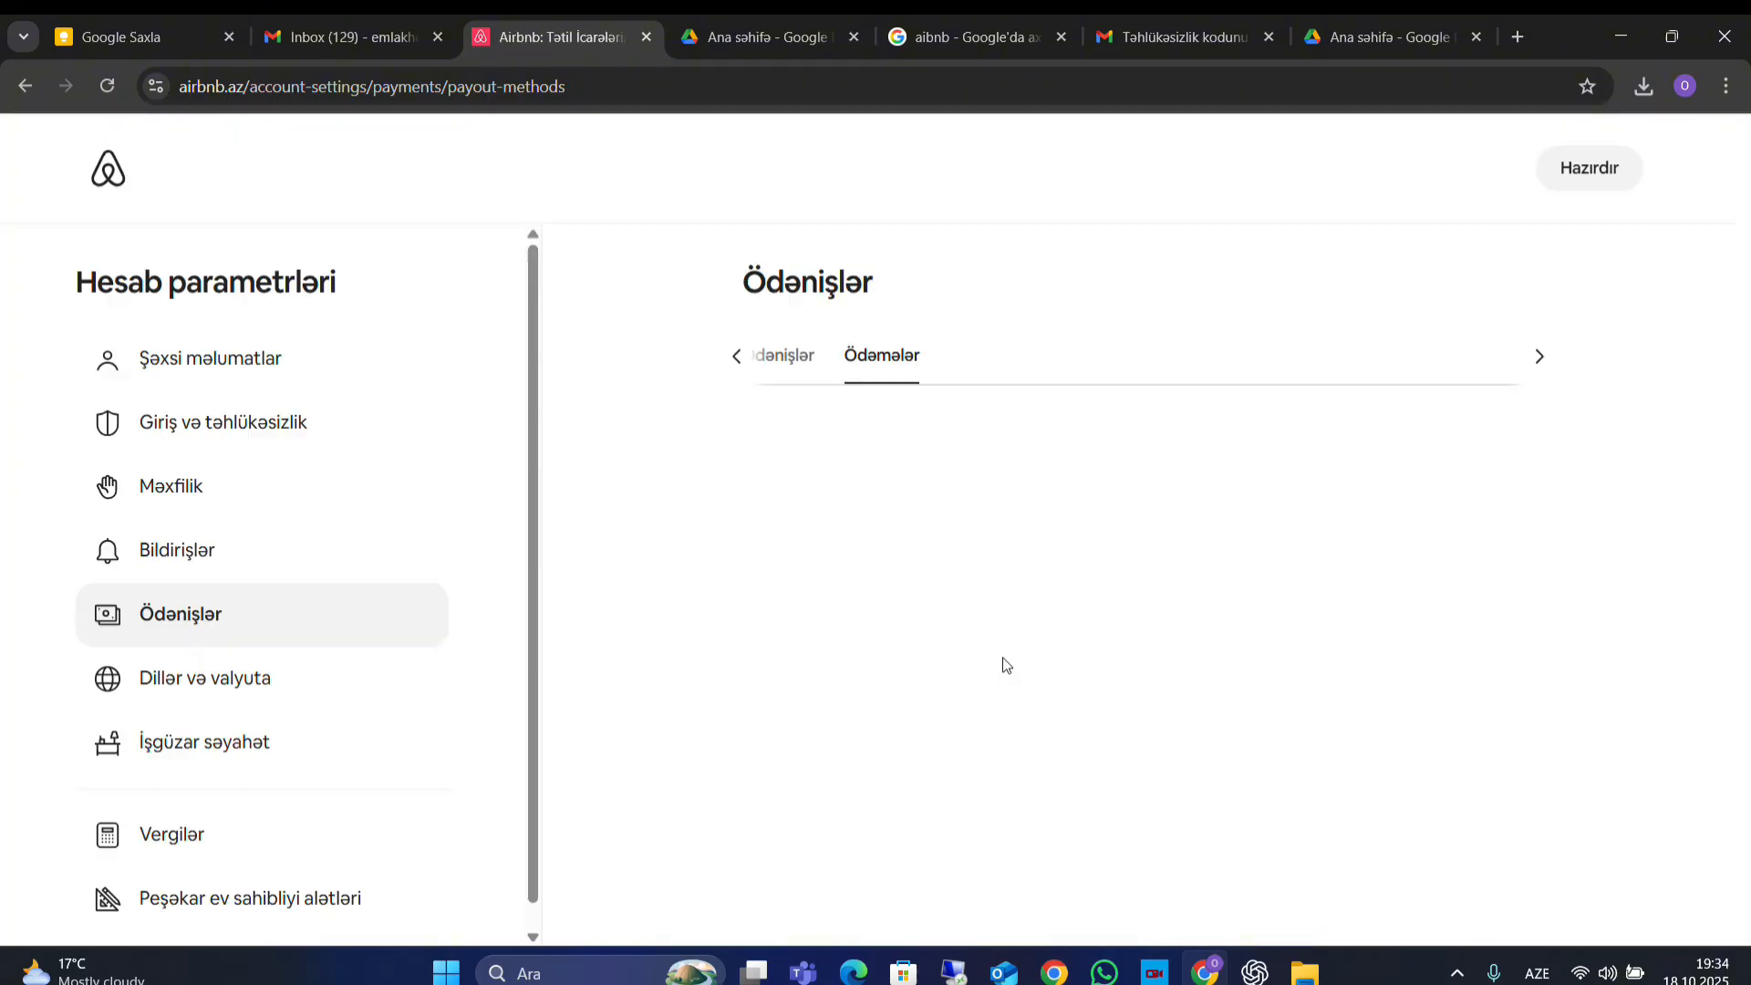